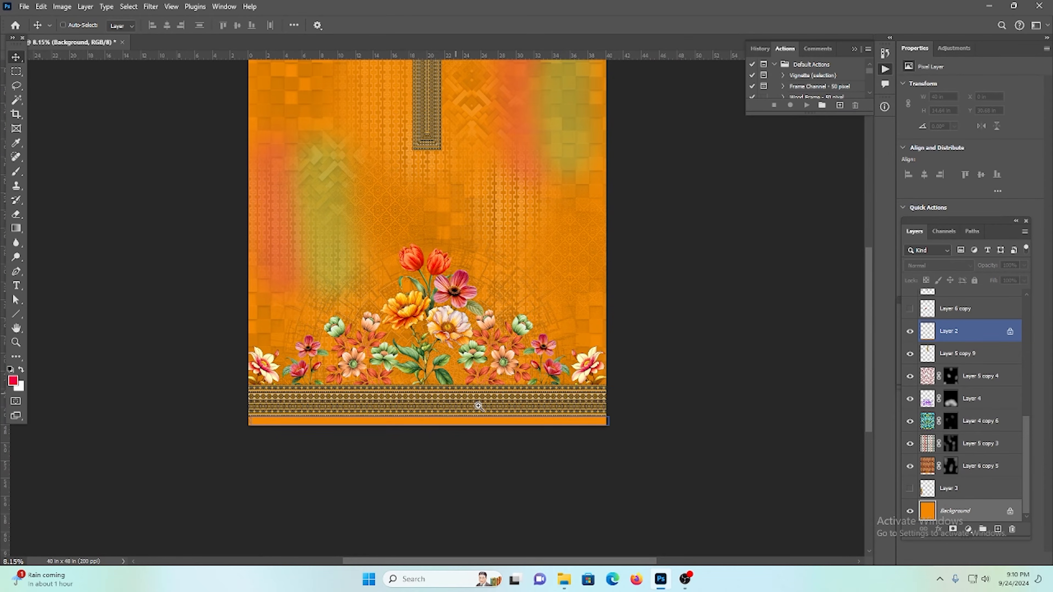
Step: Measure the height of the patterned border band at the foot of the design with a rectangular marquee
left_click_drag(480, 407, 702, 255)
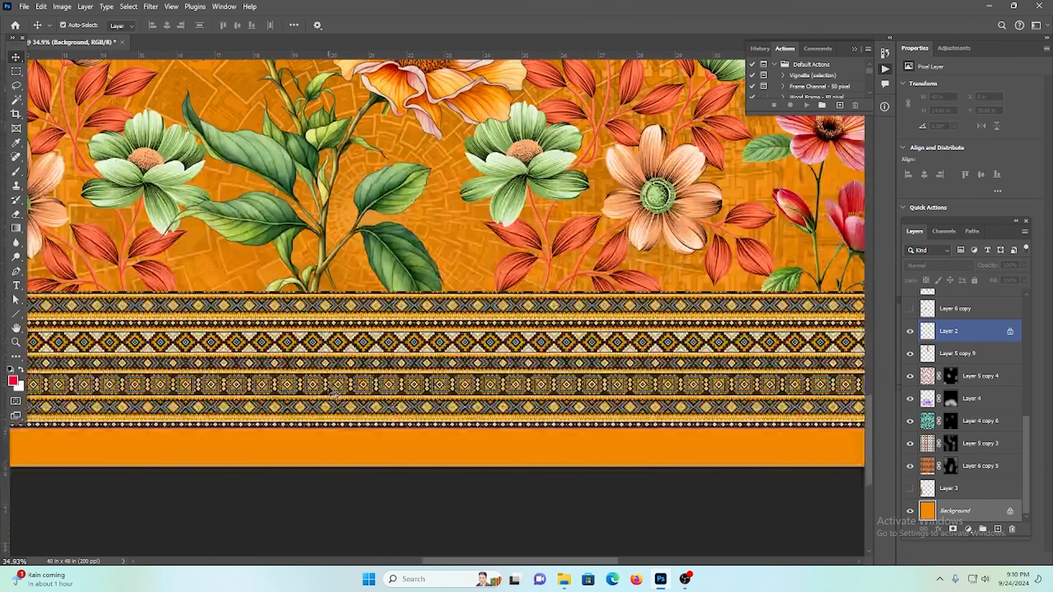
left_click(15, 71)
left_click_drag(250, 291, 283, 426)
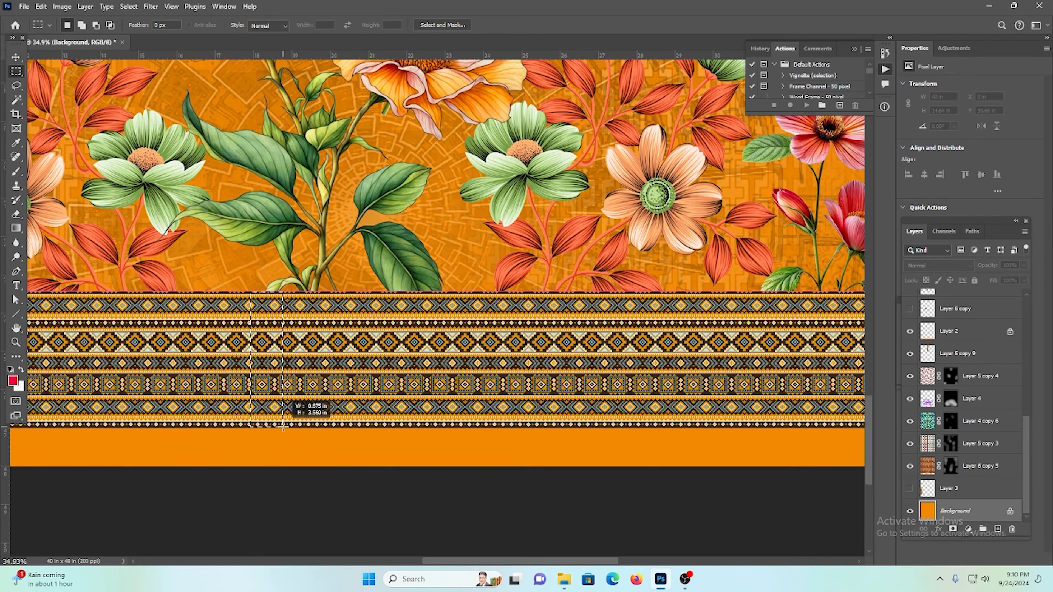
left_click_drag(283, 427, 283, 427)
scroll(311, 417, "up", 1)
left_click_drag(397, 355, 343, 379)
scroll(375, 353, "up", 1)
key("ctrl+0")
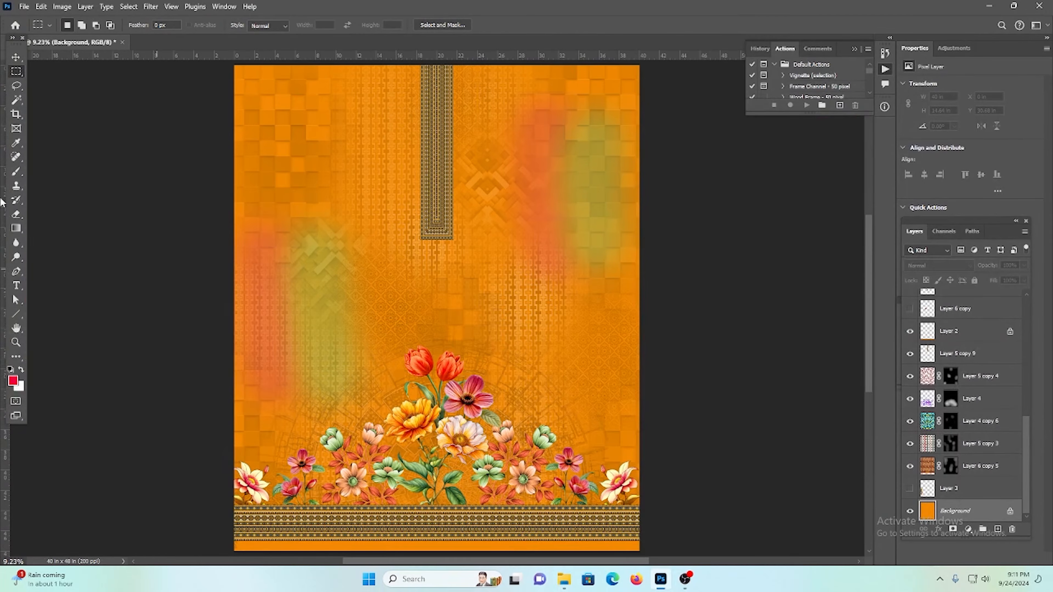
Step: Unlock the background layer and add a Solid Color fill layer directly above it
left_click(16, 57)
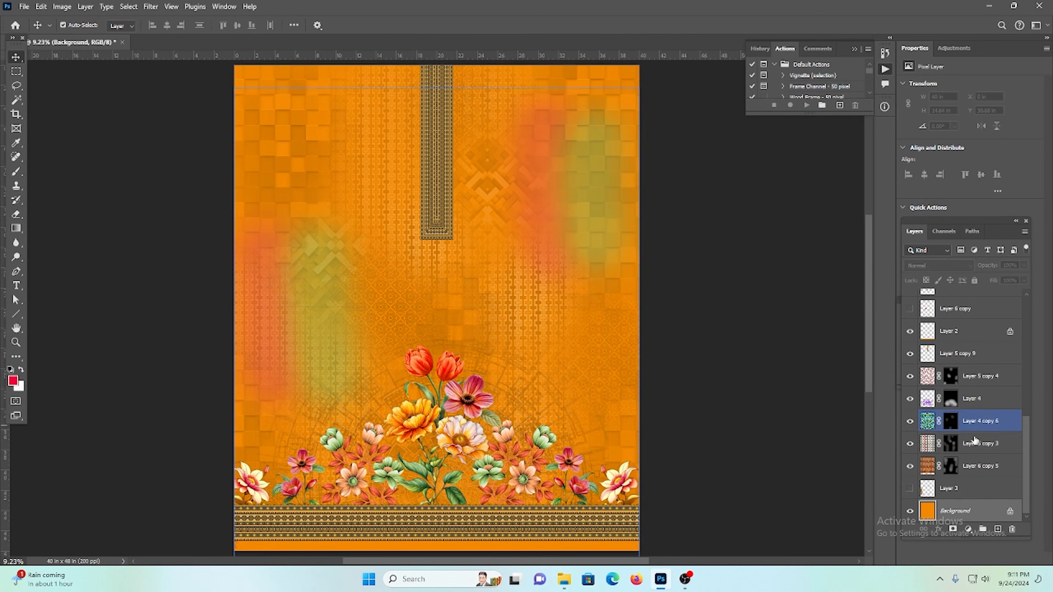
left_click(1010, 511)
left_click(940, 531)
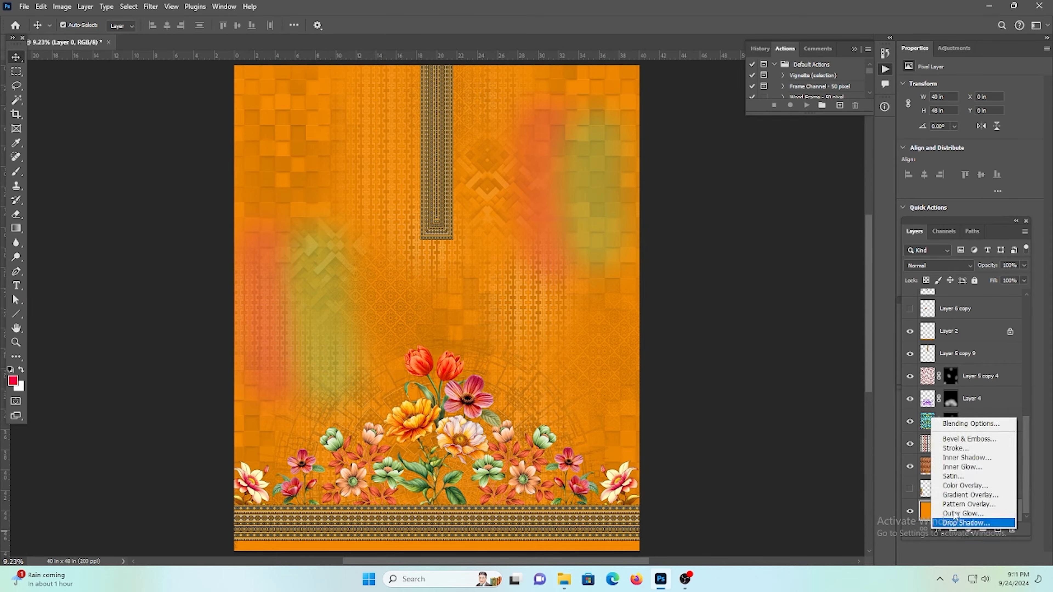
left_click(1035, 523)
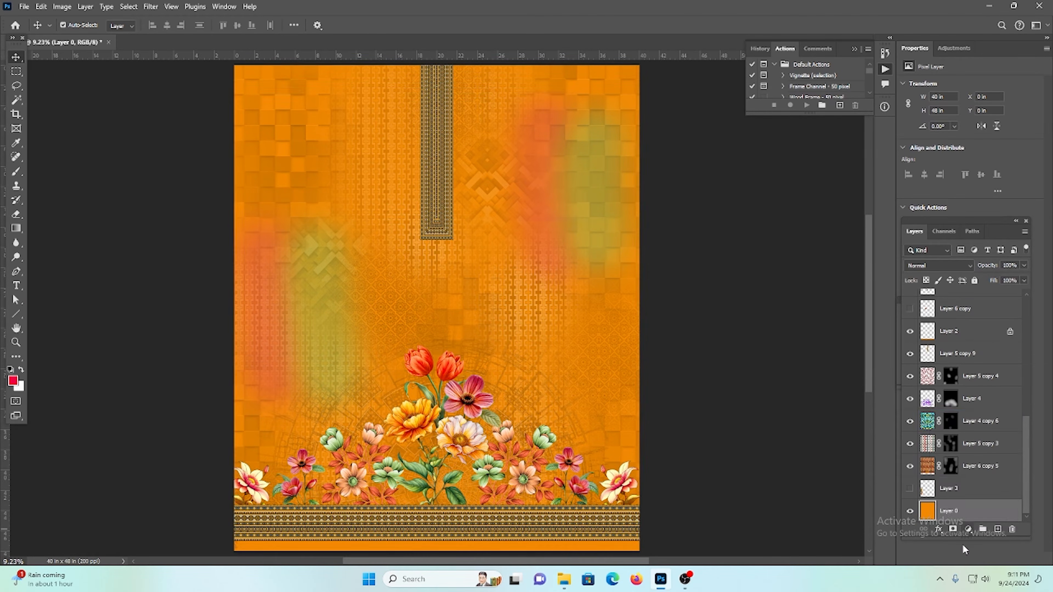
left_click(969, 529)
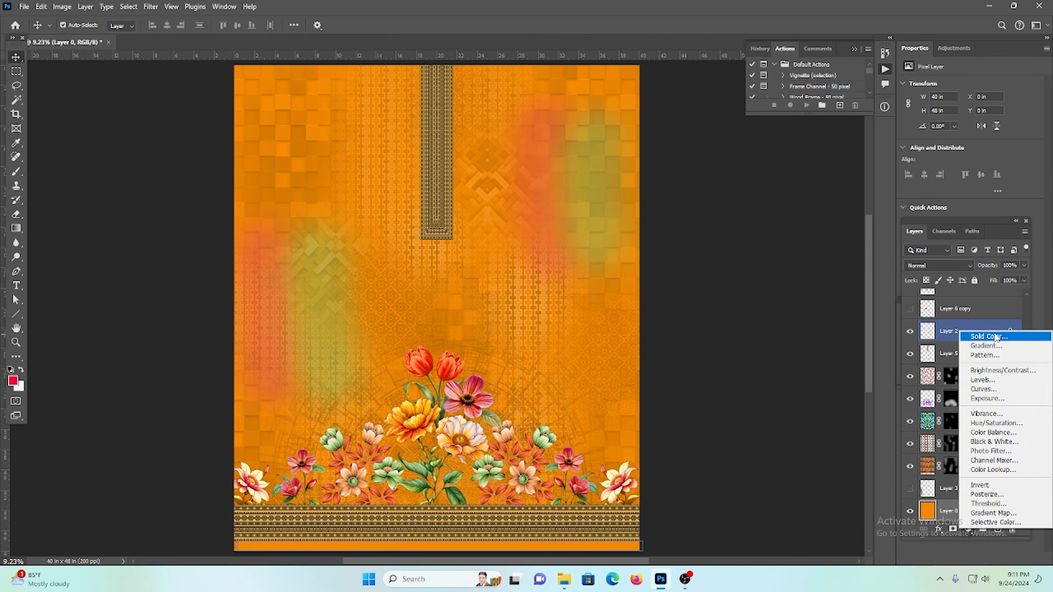
left_click(995, 337)
Step: Set the Solid Color fill to an orange-red of about d1533e and confirm it
left_click(830, 203)
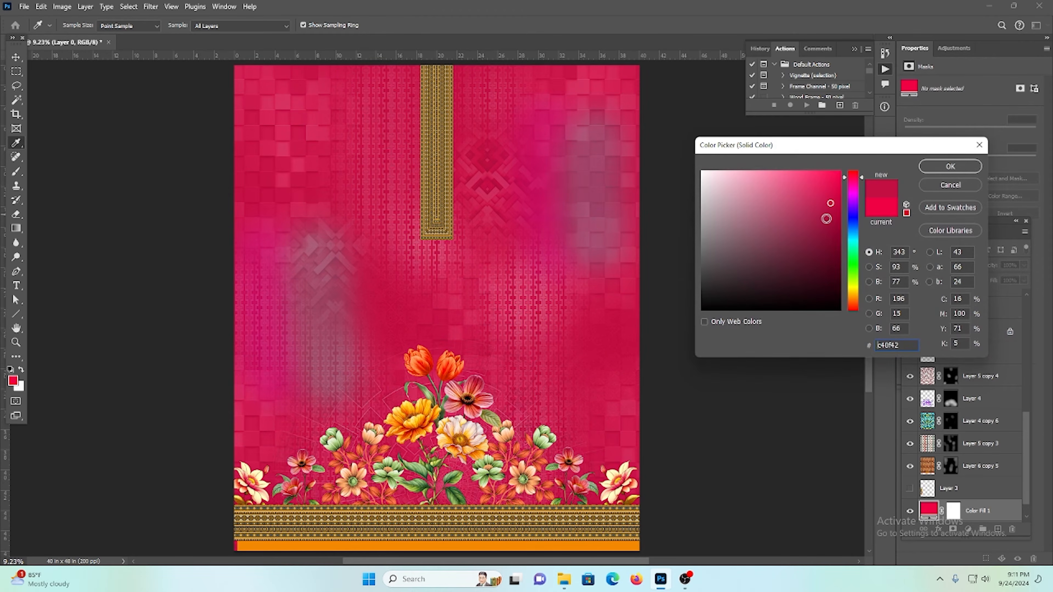
mouse_move(826, 219)
left_mouse_down()
mouse_move(810, 242)
mouse_move(735, 271)
mouse_move(716, 299)
mouse_move(796, 268)
mouse_move(764, 216)
mouse_move(726, 218)
mouse_move(770, 228)
mouse_move(784, 253)
mouse_move(720, 274)
left_mouse_up()
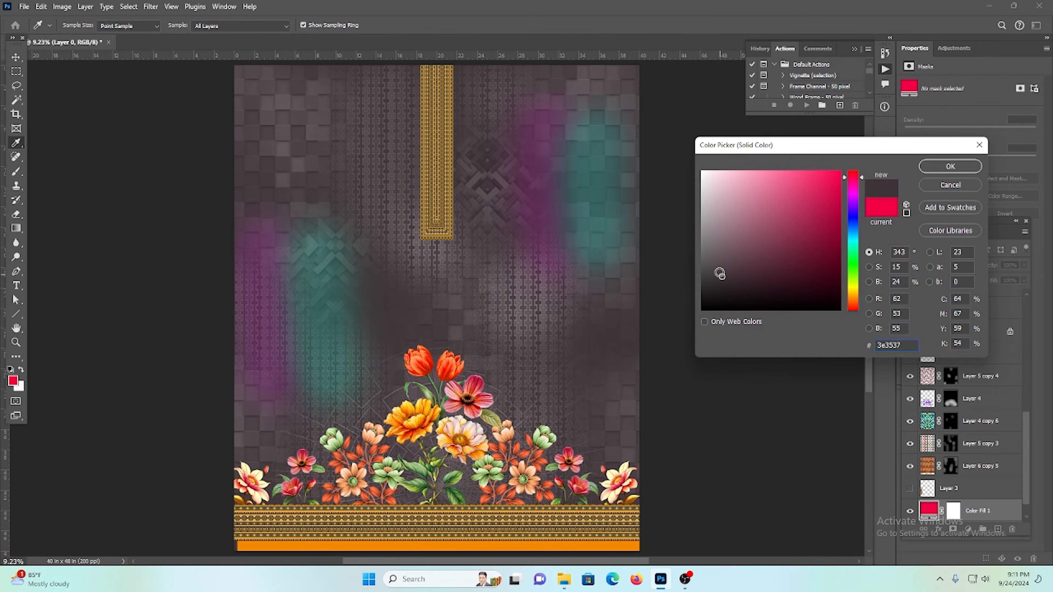
mouse_move(784, 266)
left_mouse_down()
mouse_move(782, 293)
mouse_move(758, 254)
mouse_move(776, 293)
mouse_move(798, 312)
mouse_move(822, 312)
mouse_move(839, 225)
mouse_move(827, 199)
mouse_move(730, 209)
mouse_move(841, 209)
mouse_move(811, 220)
left_mouse_up()
left_click_drag(853, 182, 857, 314)
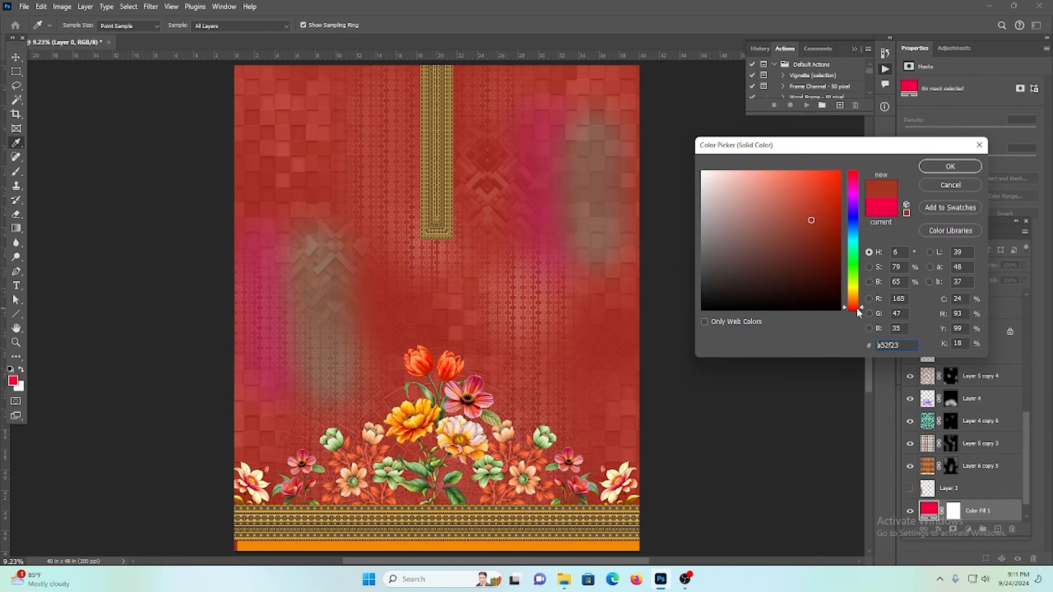
mouse_move(809, 228)
left_mouse_down()
mouse_move(831, 242)
mouse_move(819, 225)
left_mouse_up()
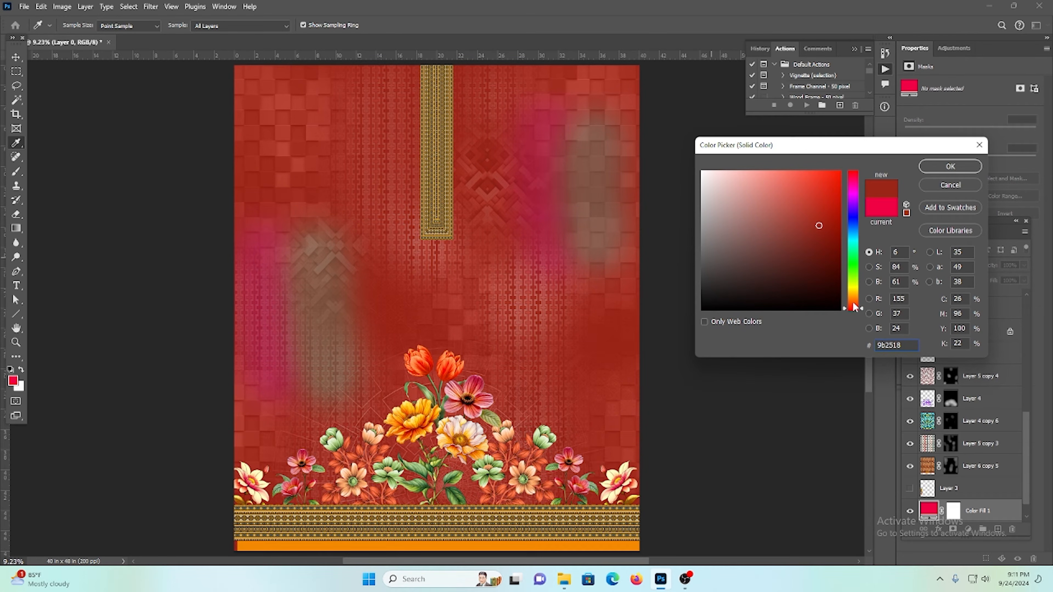
left_click_drag(852, 306, 852, 306)
left_click(825, 204)
left_click_drag(826, 204, 798, 195)
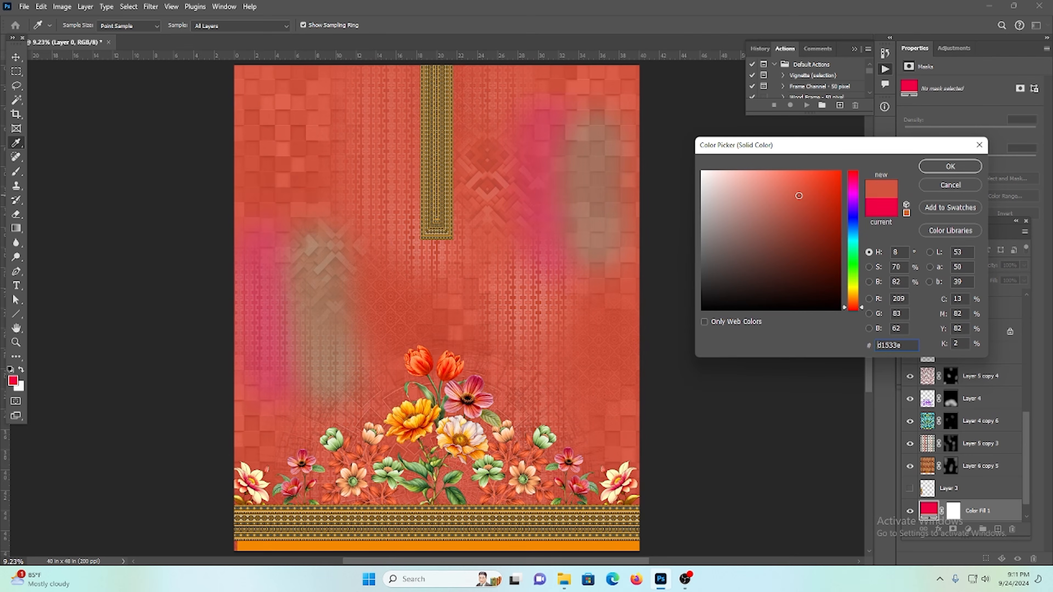
left_click(603, 260)
left_click(923, 166)
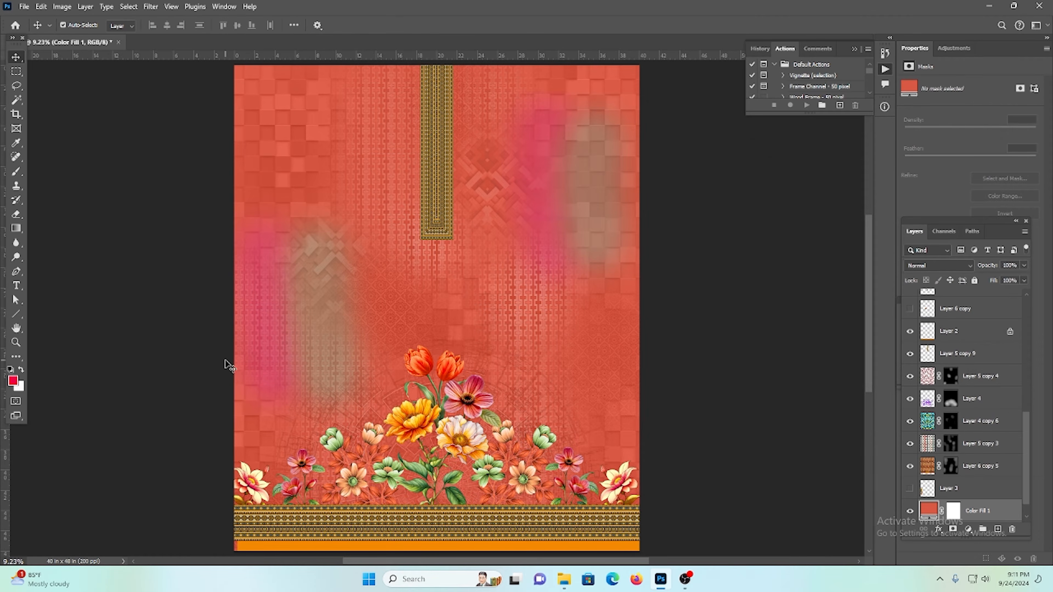
Step: Sample the orange-red as foreground colour from a temporary copy of the fill layer placed on top, and delete the copy
scroll(141, 293, "down", 3)
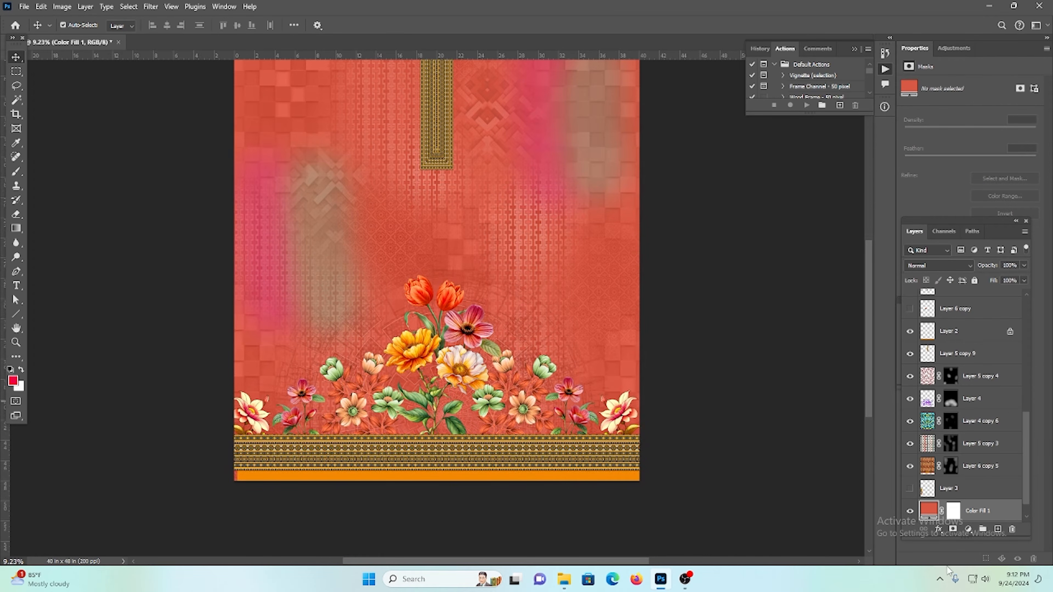
key("ctrl+j")
key("ctrl+shift+bracketright")
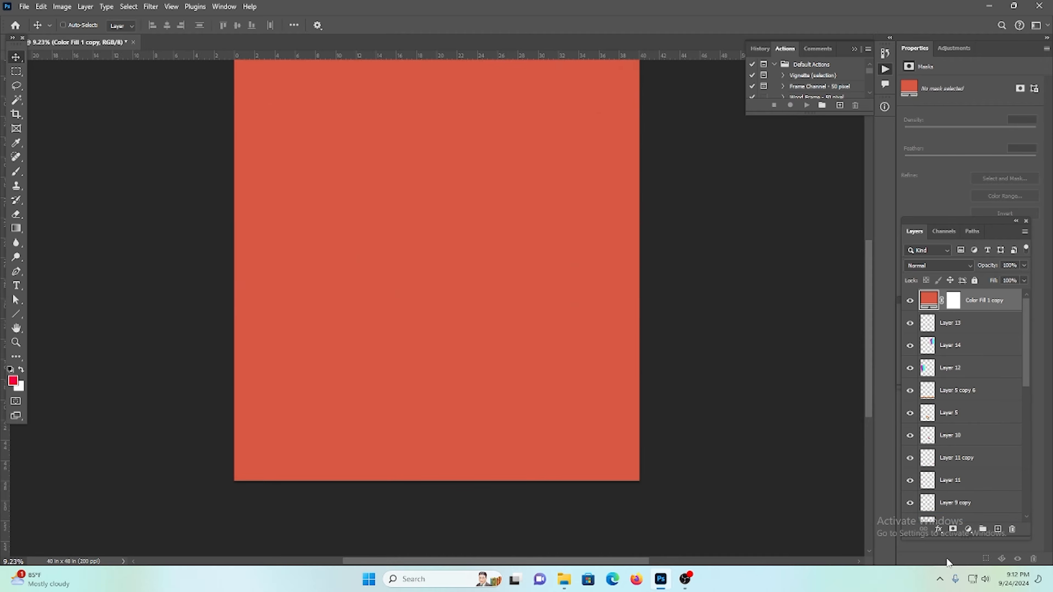
left_click(16, 142)
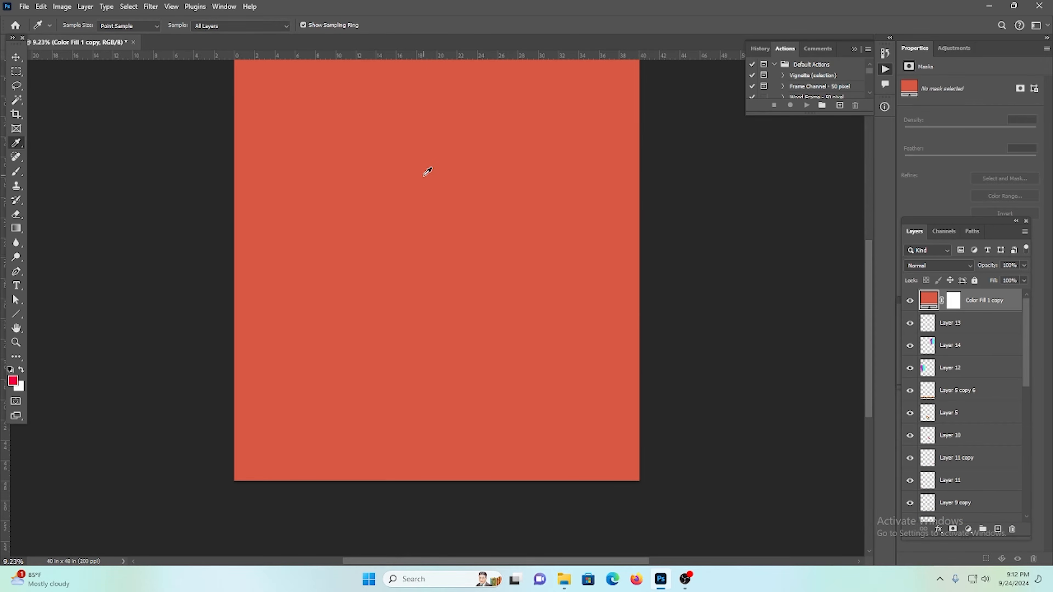
key("Delete")
Step: Try to free-transform Layer 13 over the orange strip below the patterned border
scroll(958, 459, "down", 5)
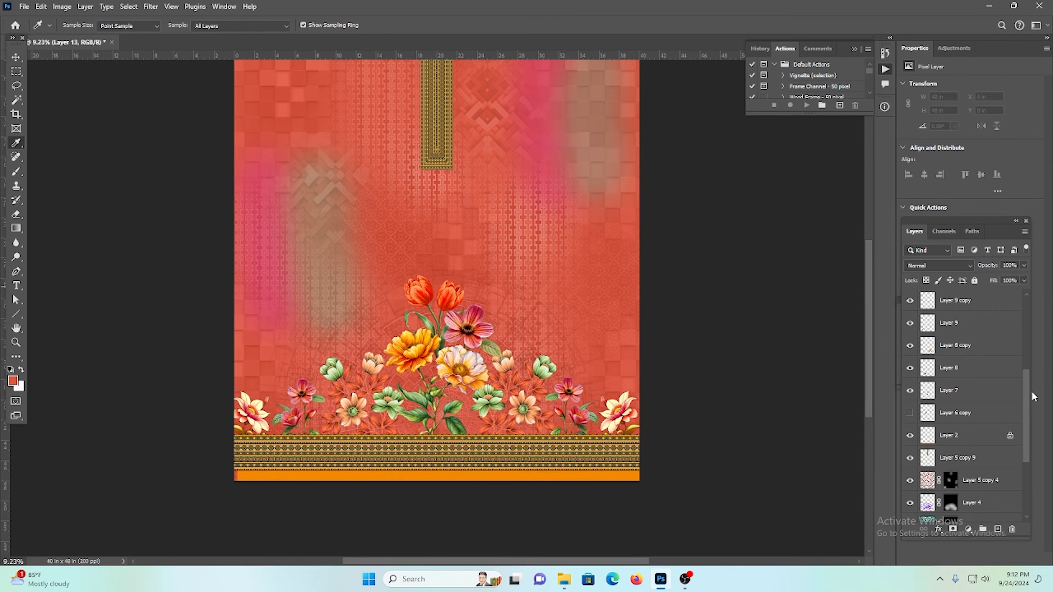
scroll(956, 502, "down", 4)
scroll(961, 518, "down", 2)
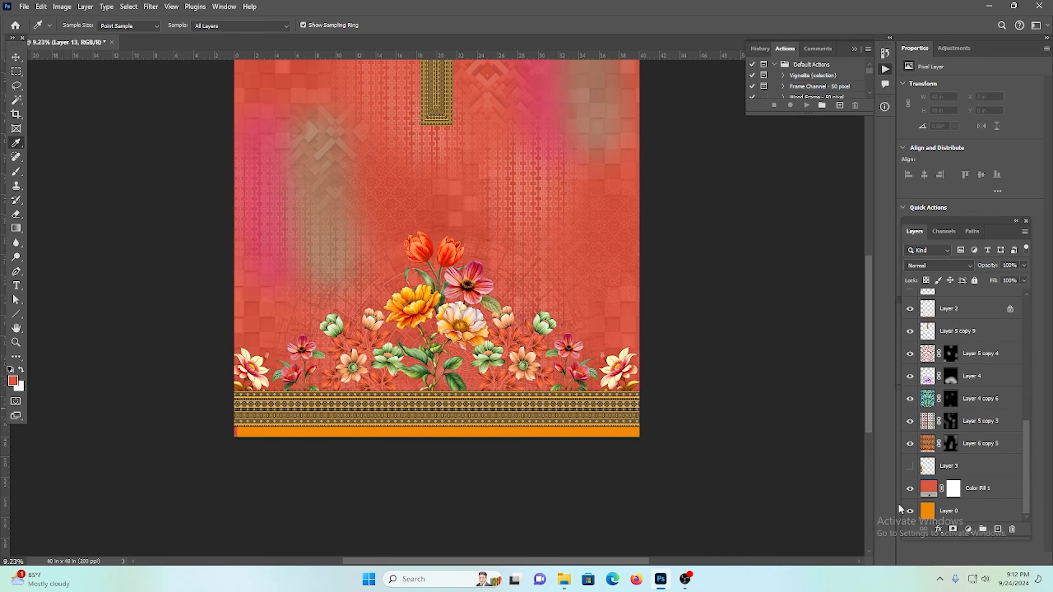
left_click(16, 57)
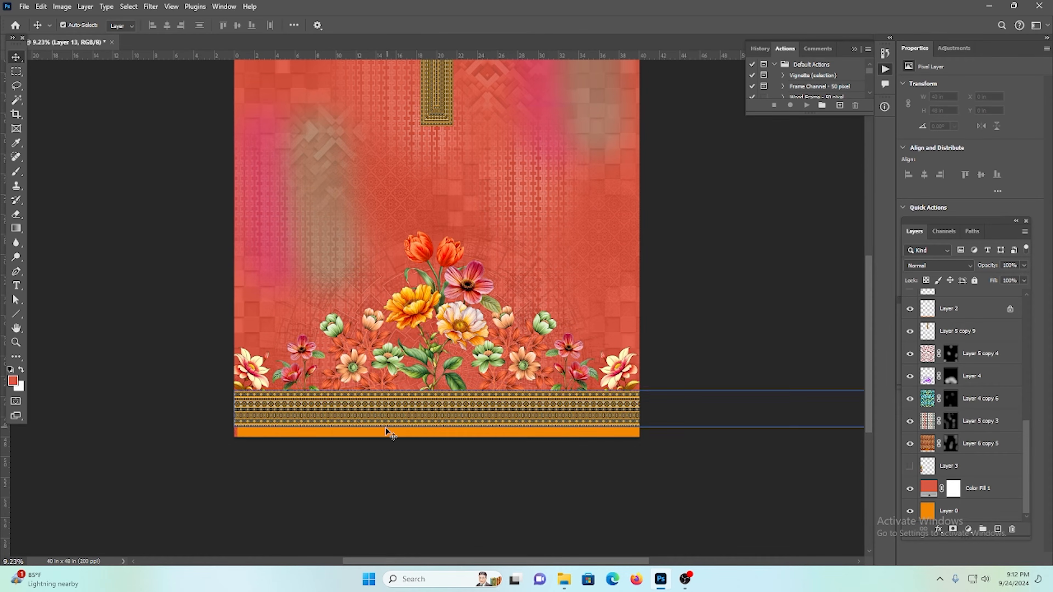
left_click_drag(236, 434, 360, 400)
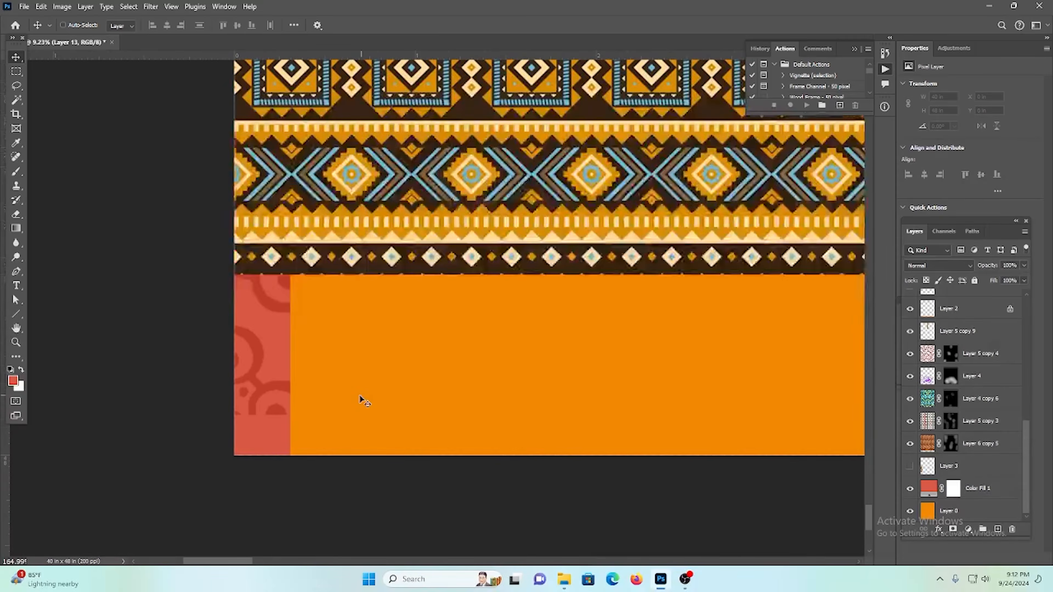
left_click(321, 365)
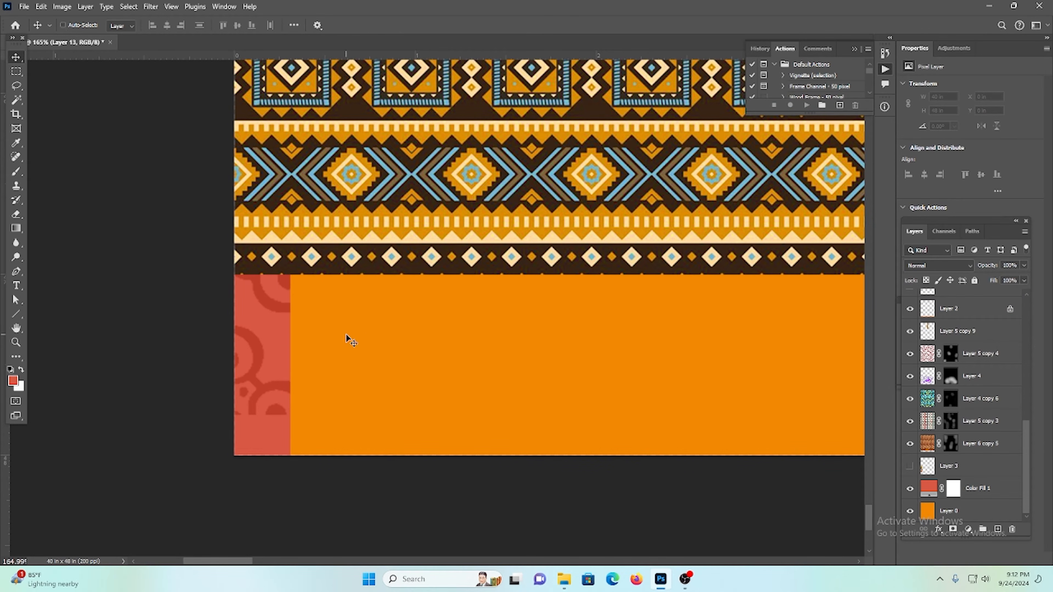
scroll(995, 386, "up", 5)
scroll(990, 355, "up", 4)
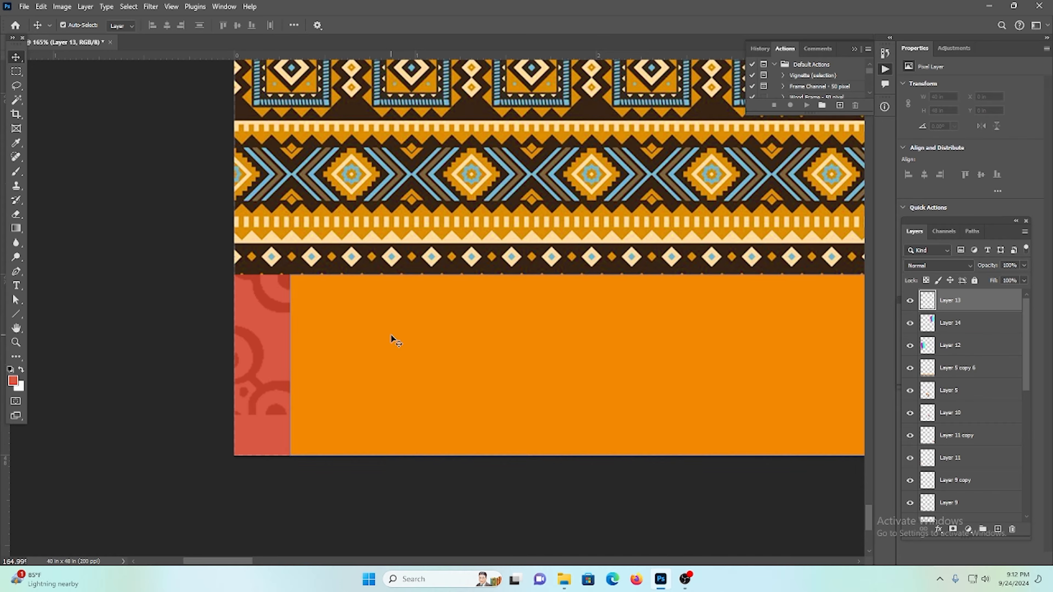
key("ctrl+t")
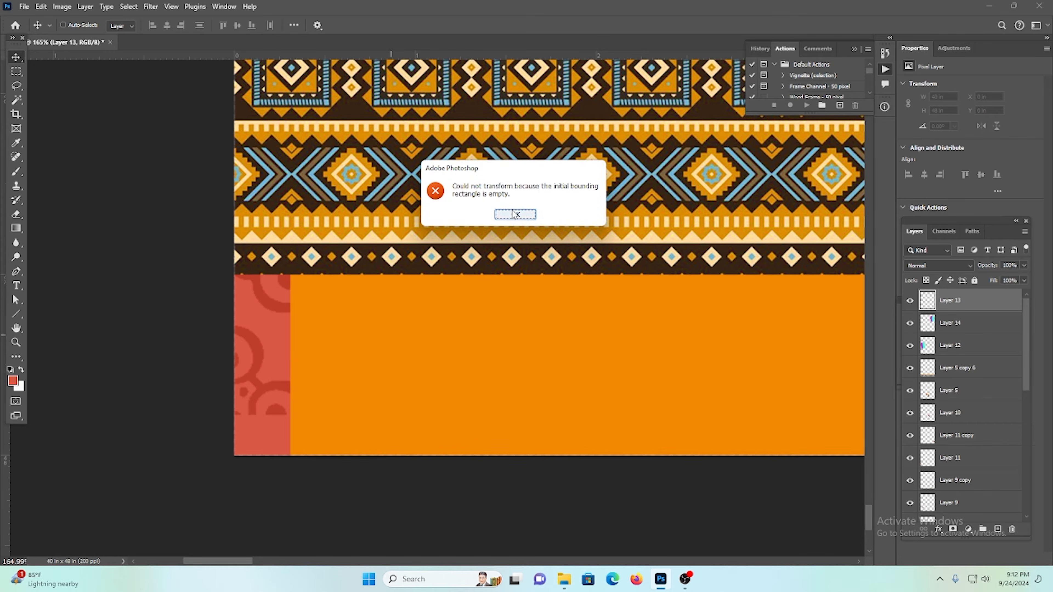
left_click(513, 212)
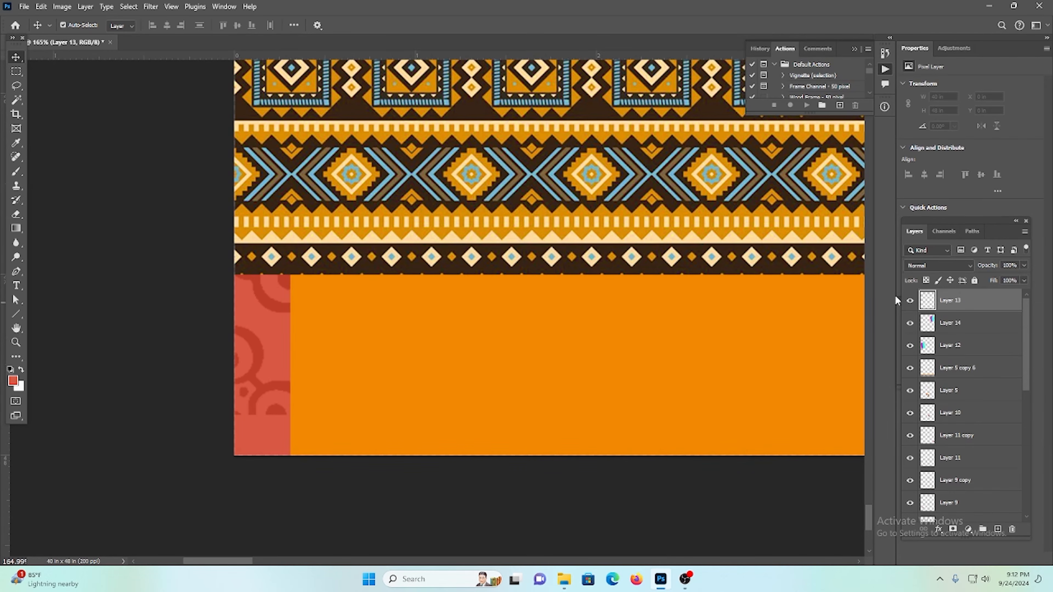
left_click(909, 300)
left_click(910, 300)
Step: Stretch the orange strip on Layer 2 to the left edge of the canvas, closing the gap below the border
left_click(556, 360, "ctrl")
key("ctrl+t")
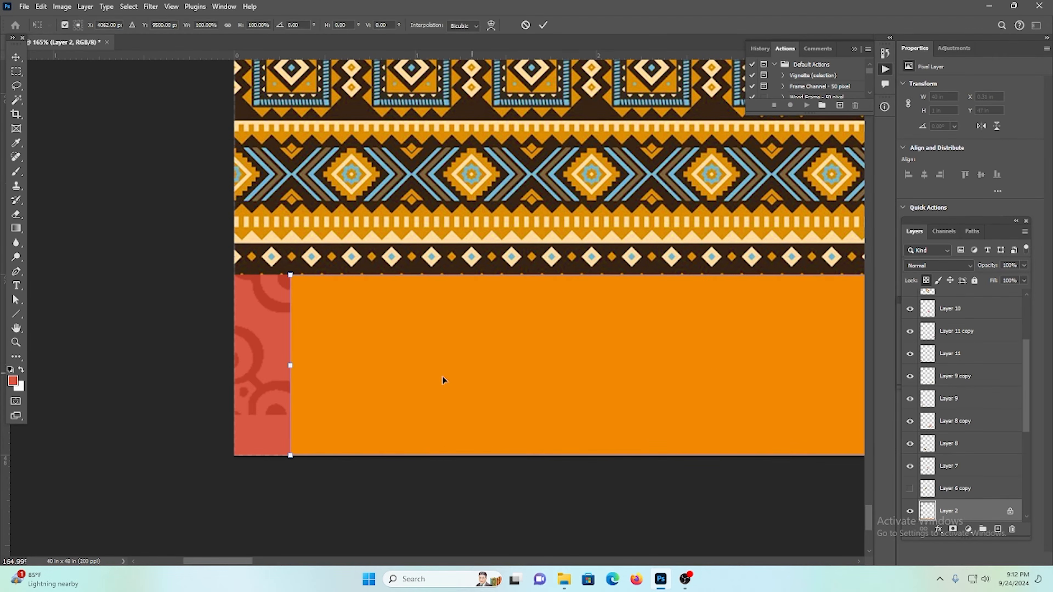
left_click_drag(293, 364, 233, 364)
key("Return")
Step: Fill the strip on Layer 2 with the orange-red foreground colour, keeping its transparent pixels locked
key("ctrl+0")
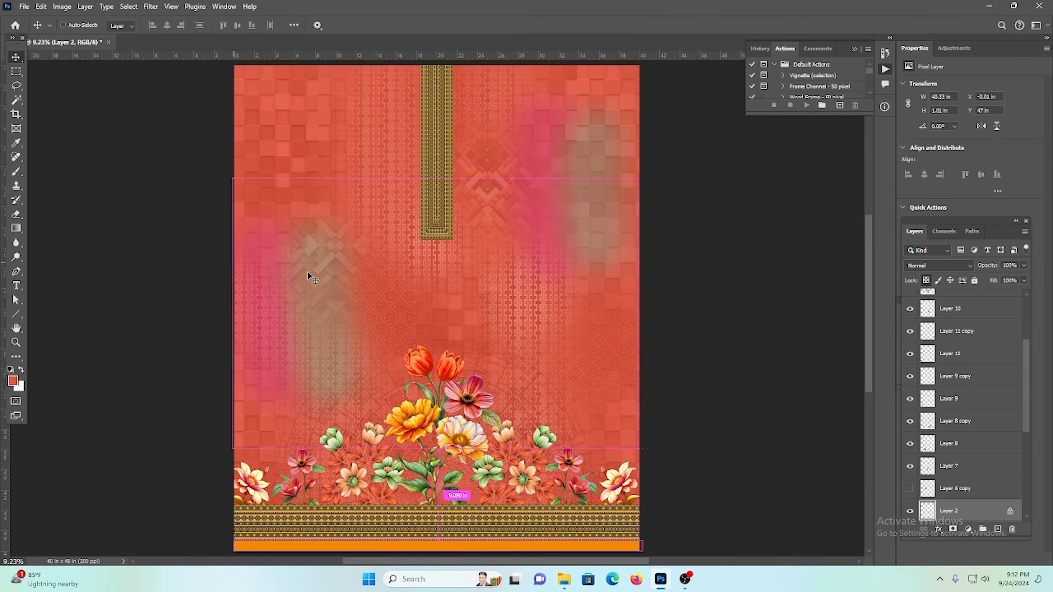
left_click(914, 337)
key("alt+BackSpace")
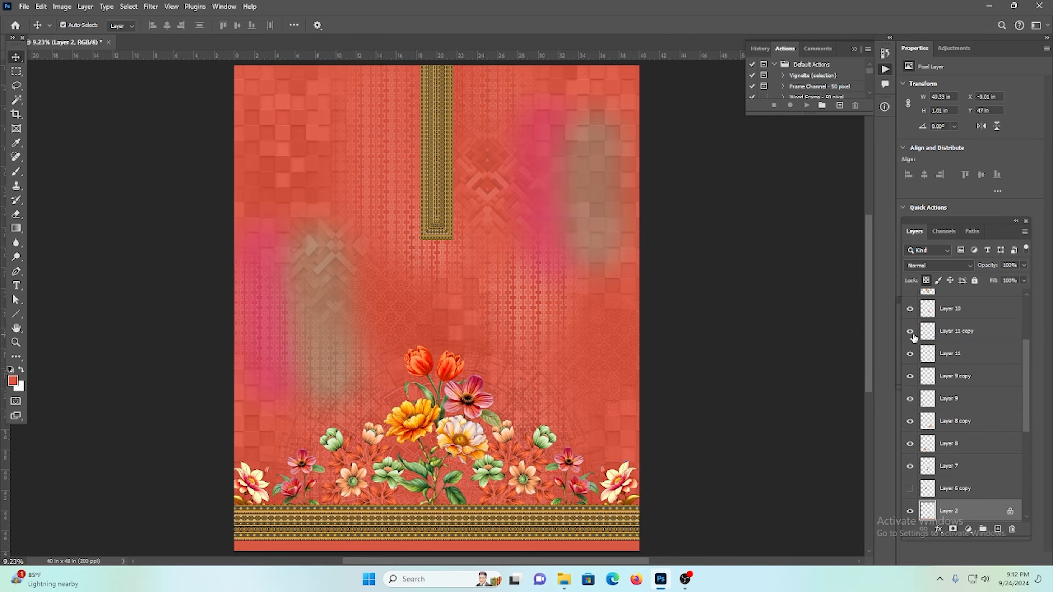
scroll(453, 311, "down", 3)
scroll(501, 424, "up", 3)
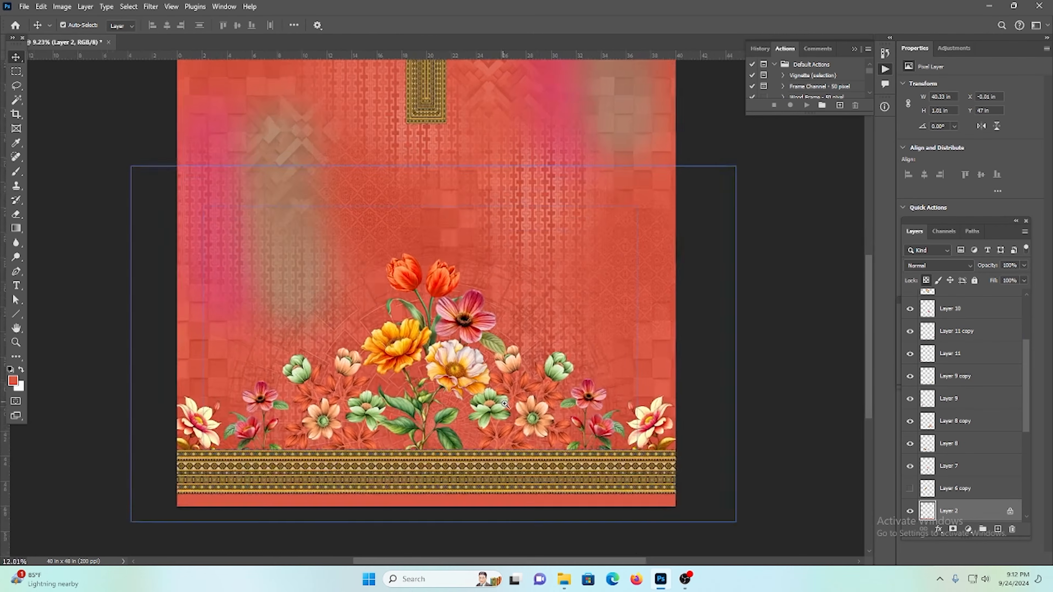
Step: Duplicate Layer 6 copy 5, the checkered texture layer, to strengthen the background pattern
scroll(561, 279, "up", 5)
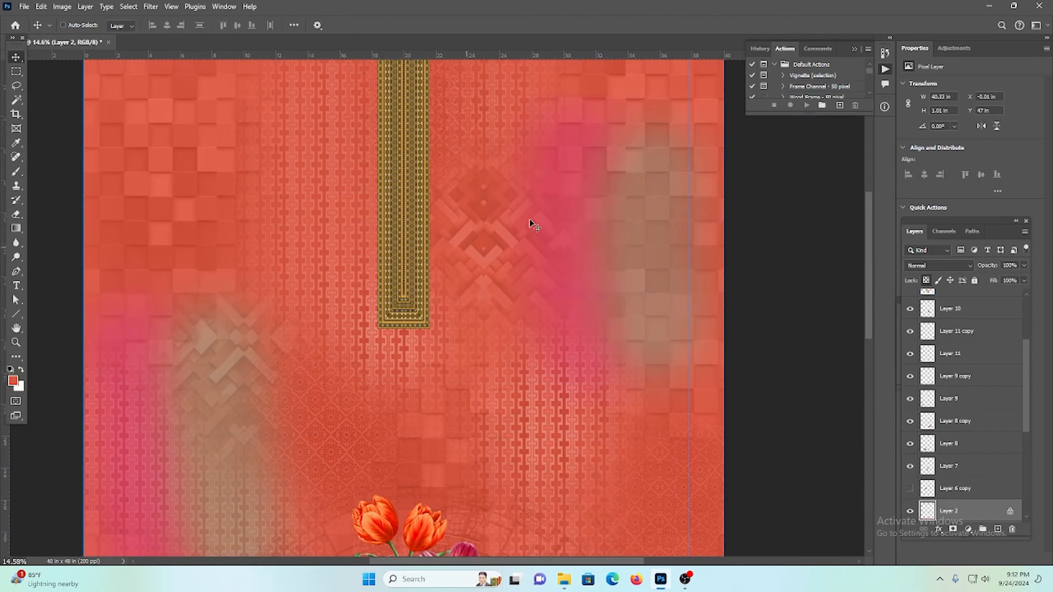
scroll(531, 223, "down", 1)
left_click_drag(269, 186, 320, 246)
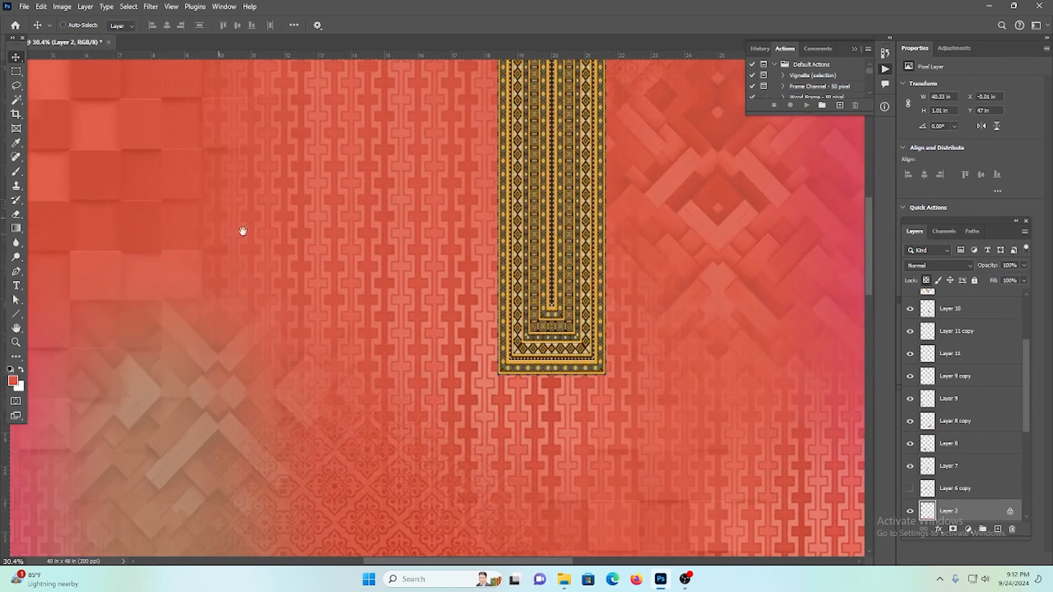
left_click_drag(242, 230, 460, 313)
left_click(304, 221)
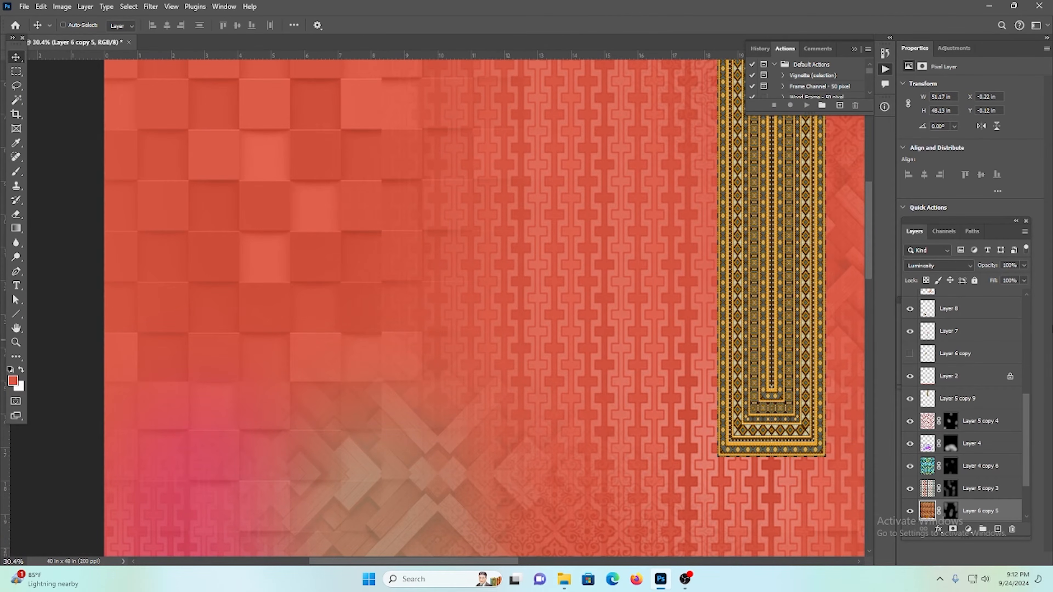
key("ctrl+j")
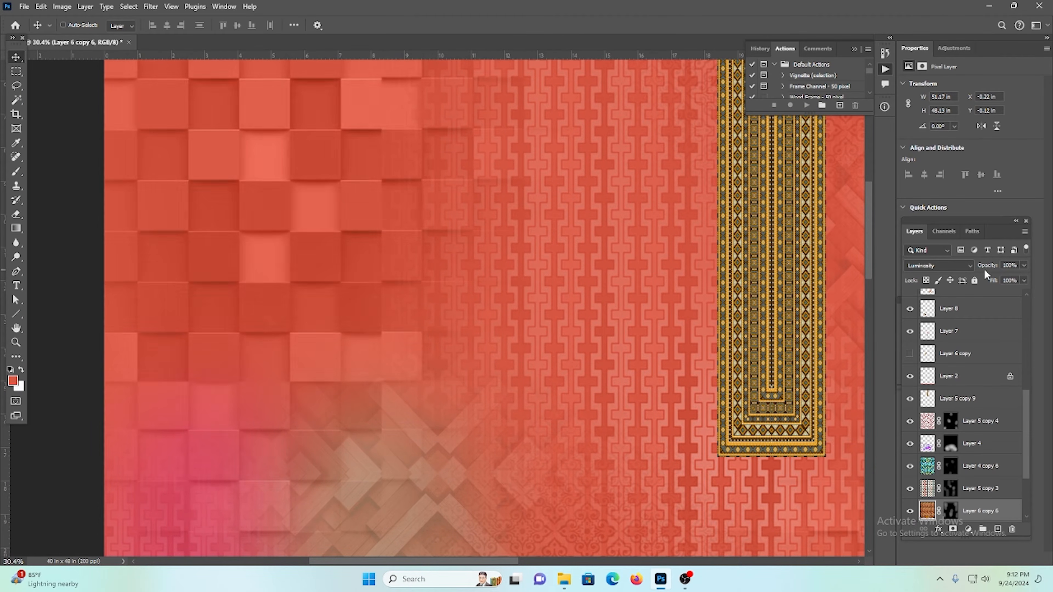
Step: Reduce the opacity of the duplicated checkered texture layer to 24%
scroll(180, 187, "down", 2)
left_click_drag(363, 264, 320, 238)
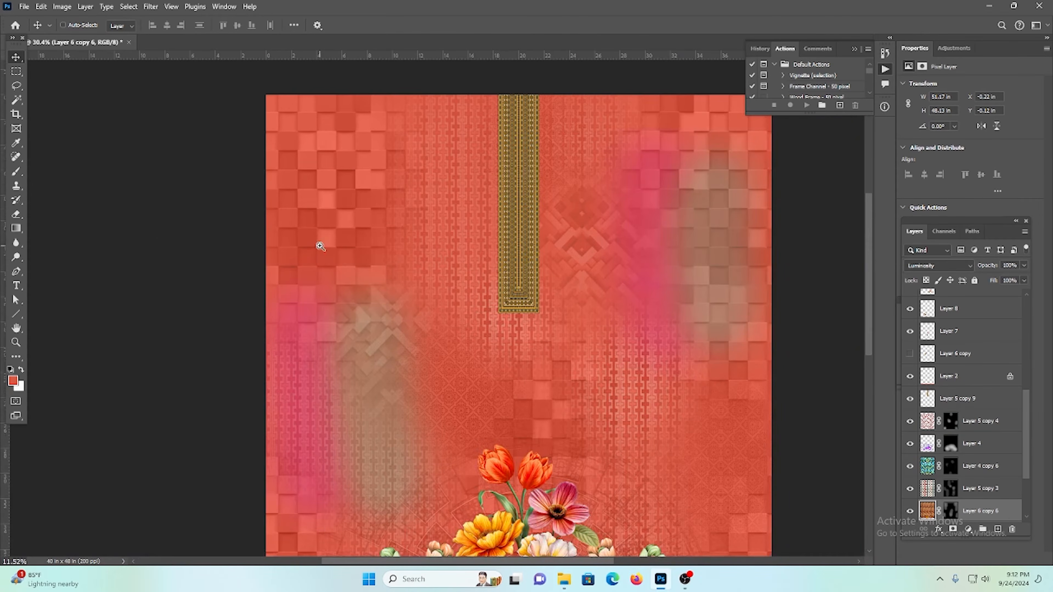
left_click(1023, 266)
left_click_drag(1004, 276, 985, 275)
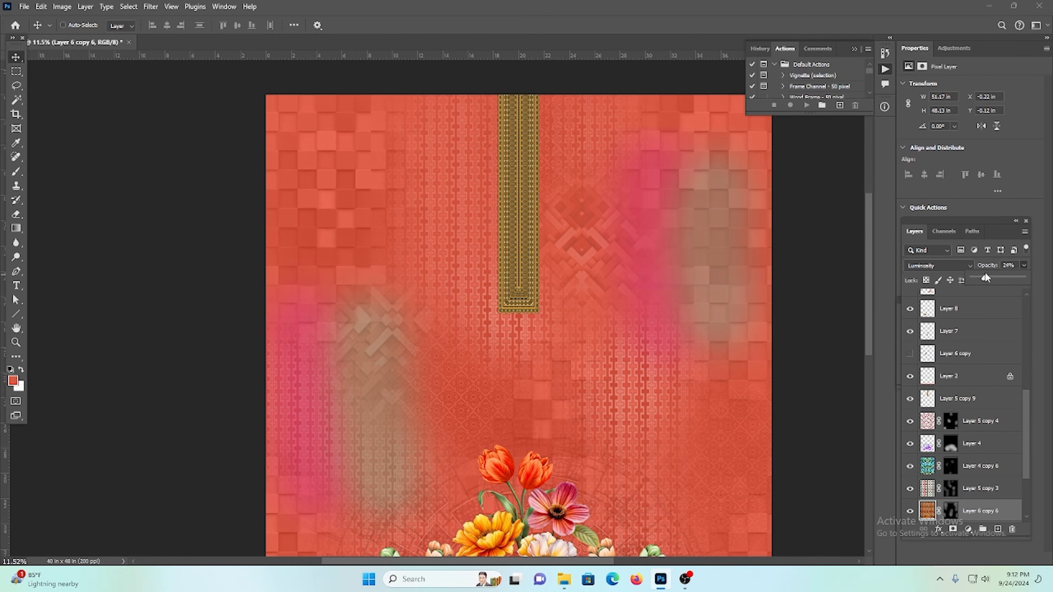
scroll(704, 298, "down", 5)
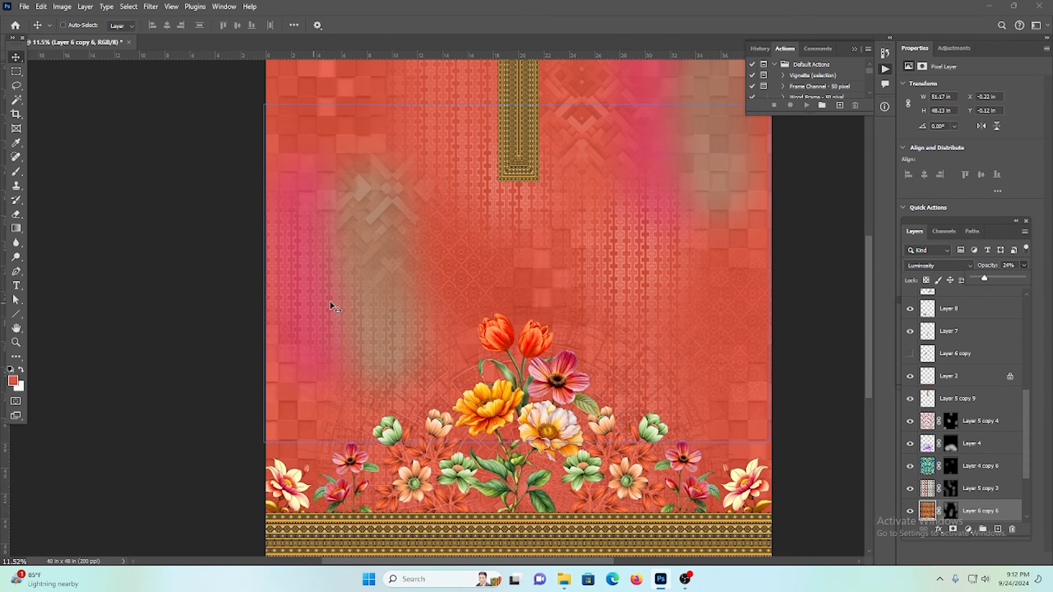
Step: Examine the orange-red design, checking the background textures, central bouquet and bottom border up close and as a whole
scroll(367, 316, "up", 2)
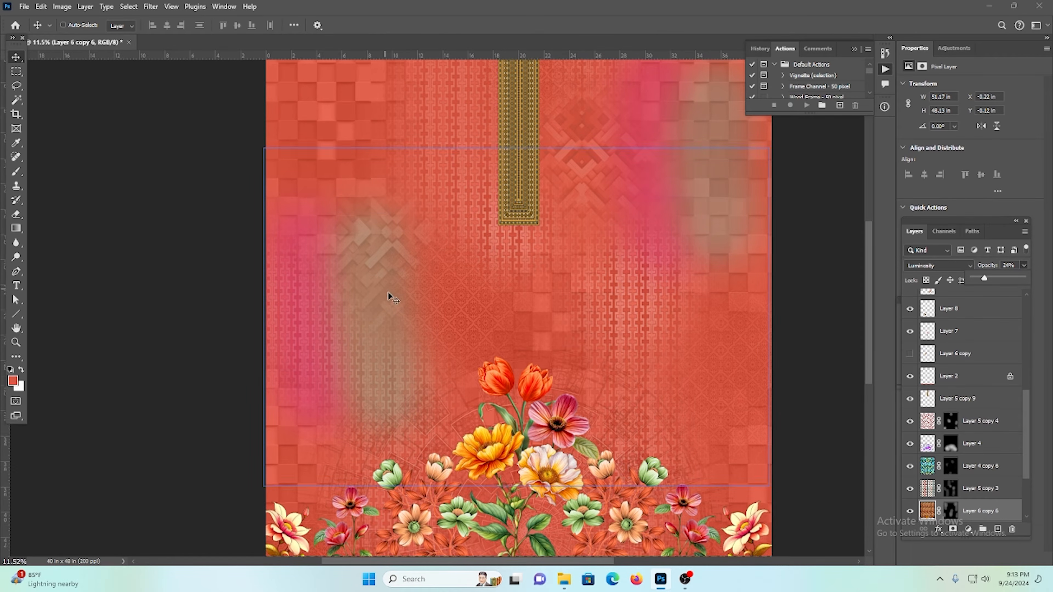
scroll(390, 297, "down", 3)
left_click_drag(665, 237, 518, 244)
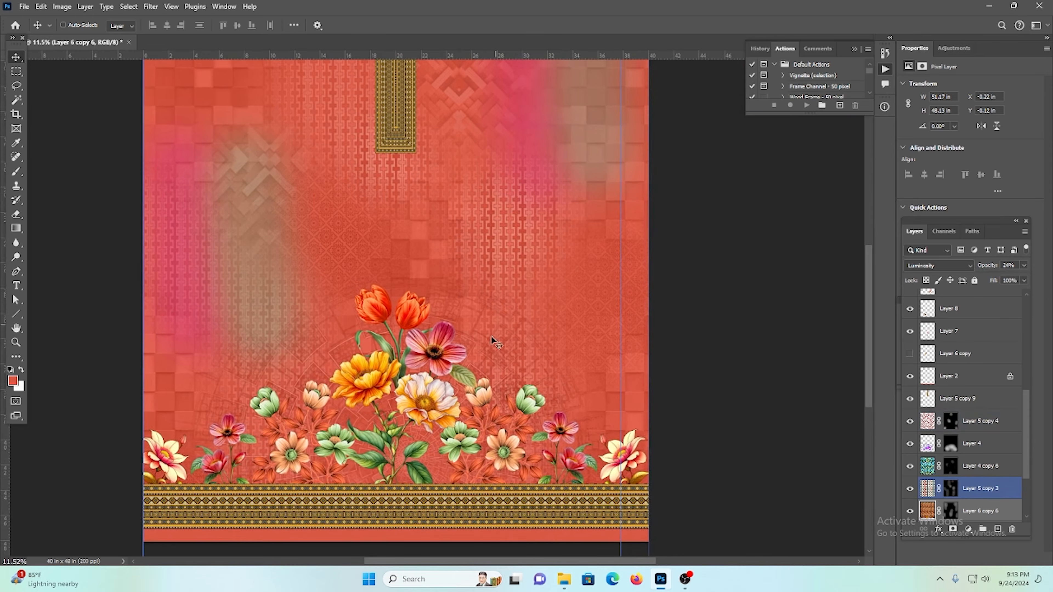
scroll(493, 340, "down", 2)
scroll(390, 303, "up", 4)
left_click(480, 284, "ctrl")
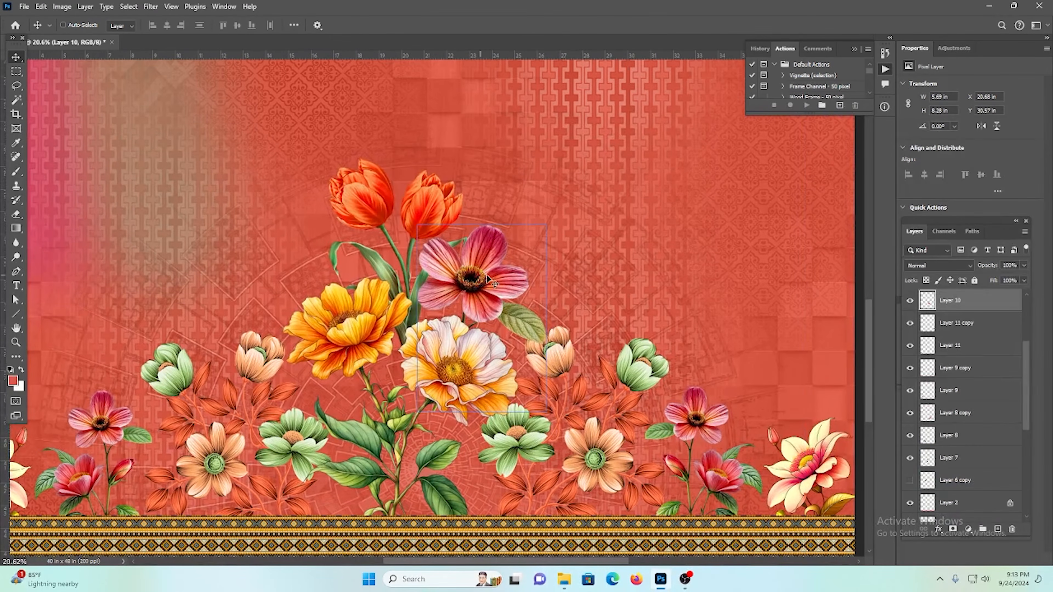
scroll(976, 374, "up", 3)
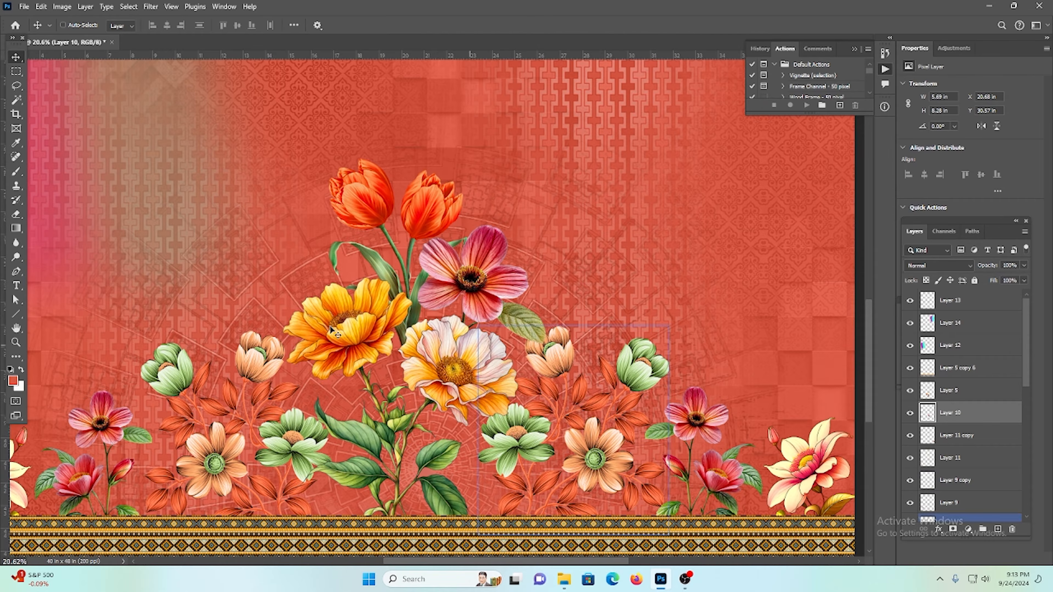
scroll(507, 257, "down", 2)
scroll(563, 289, "down", 4)
scroll(560, 265, "up", 2)
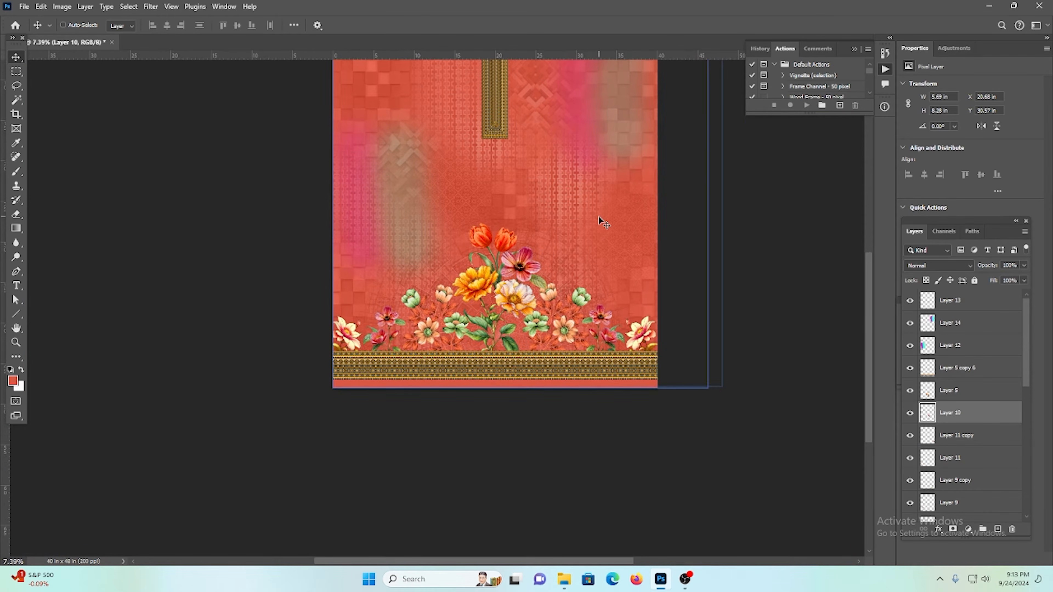
scroll(466, 237, "up", 2)
scroll(466, 239, "up", 1)
scroll(587, 202, "down", 1)
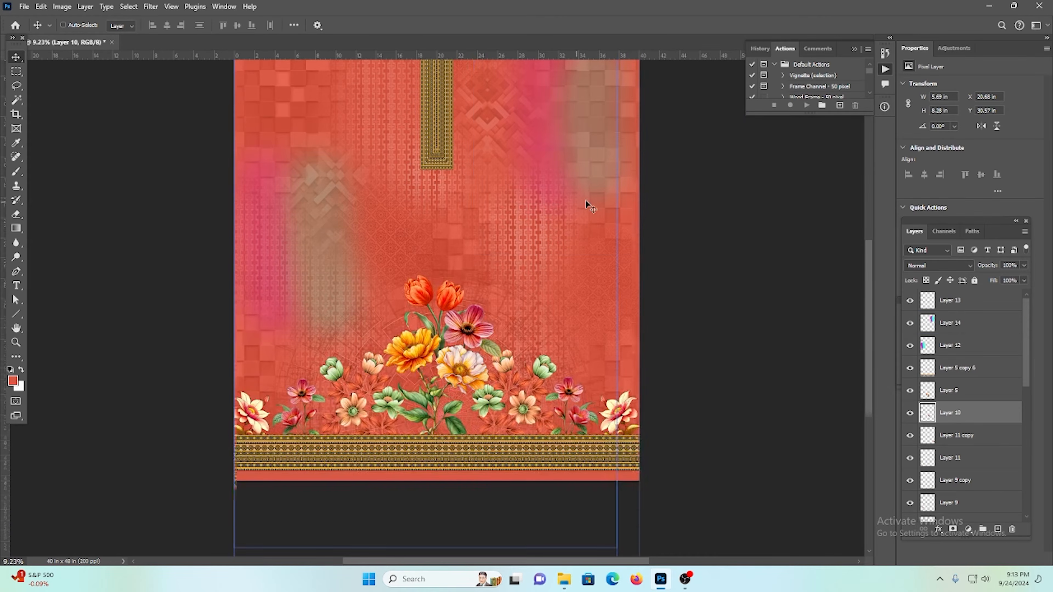
key("ctrl+shift+s")
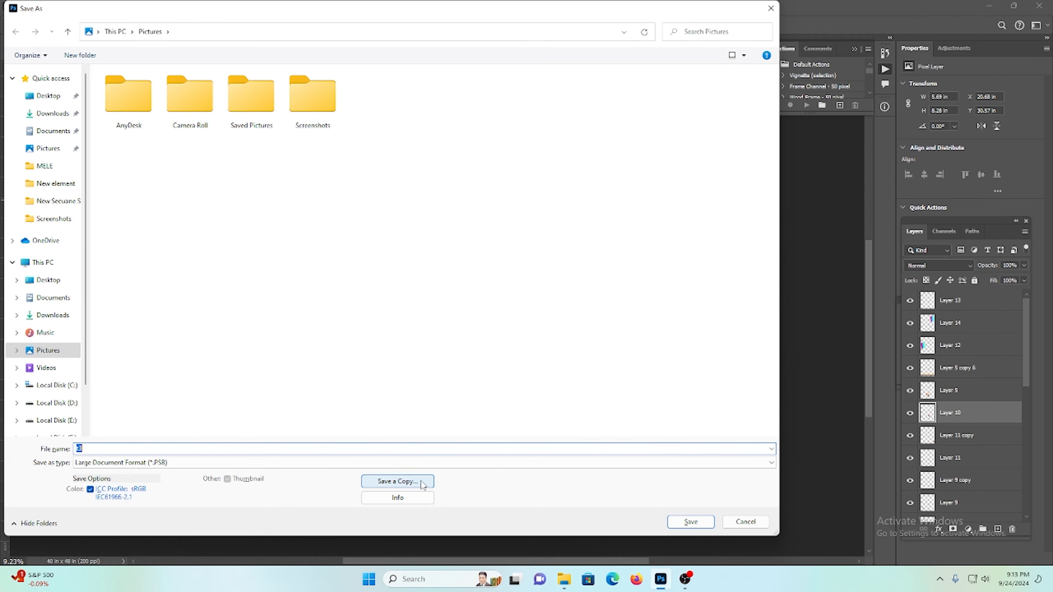
left_click(397, 481)
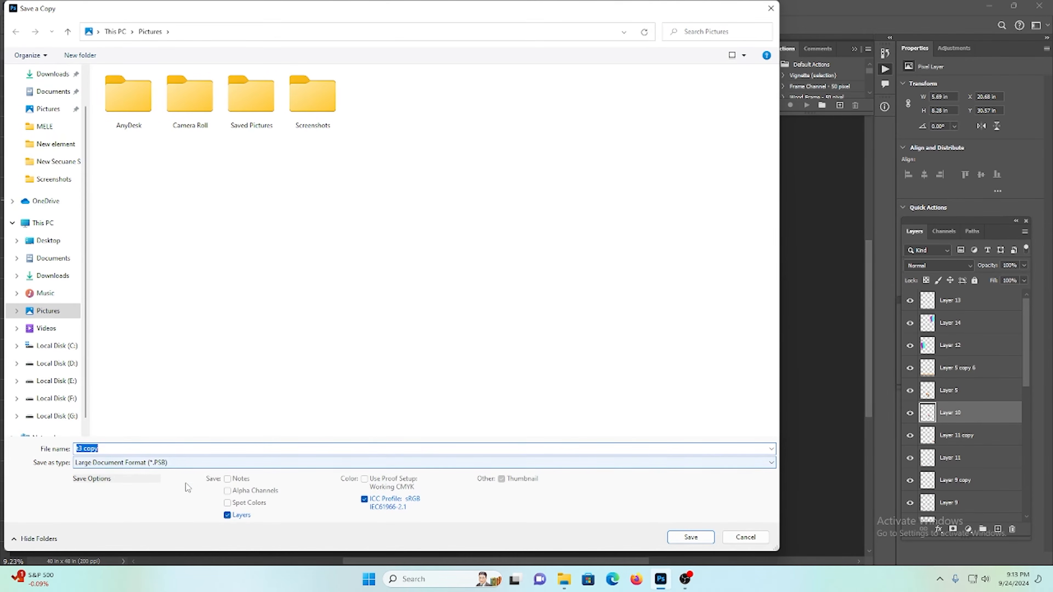
left_click(116, 445)
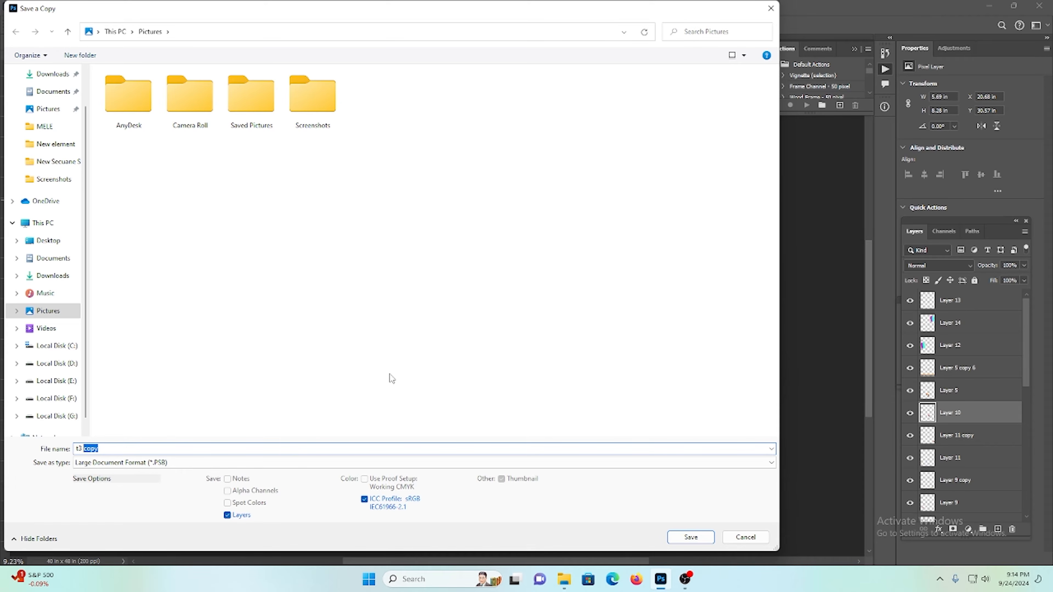
type("gagor")
left_click(690, 537)
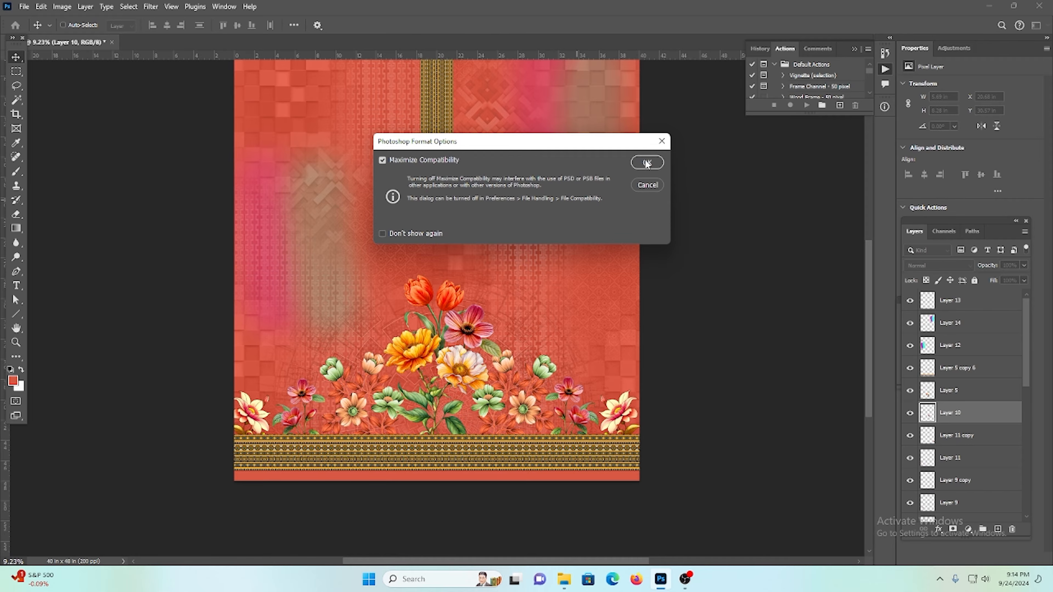
left_click(662, 141)
key("ctrl+shift+s")
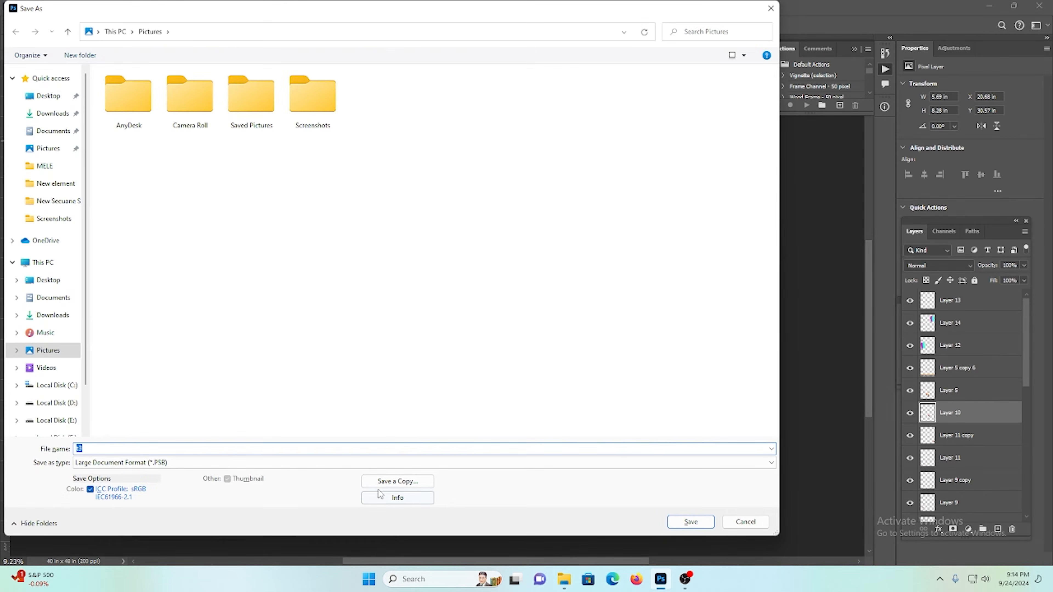
left_click(396, 481)
double_click(133, 448)
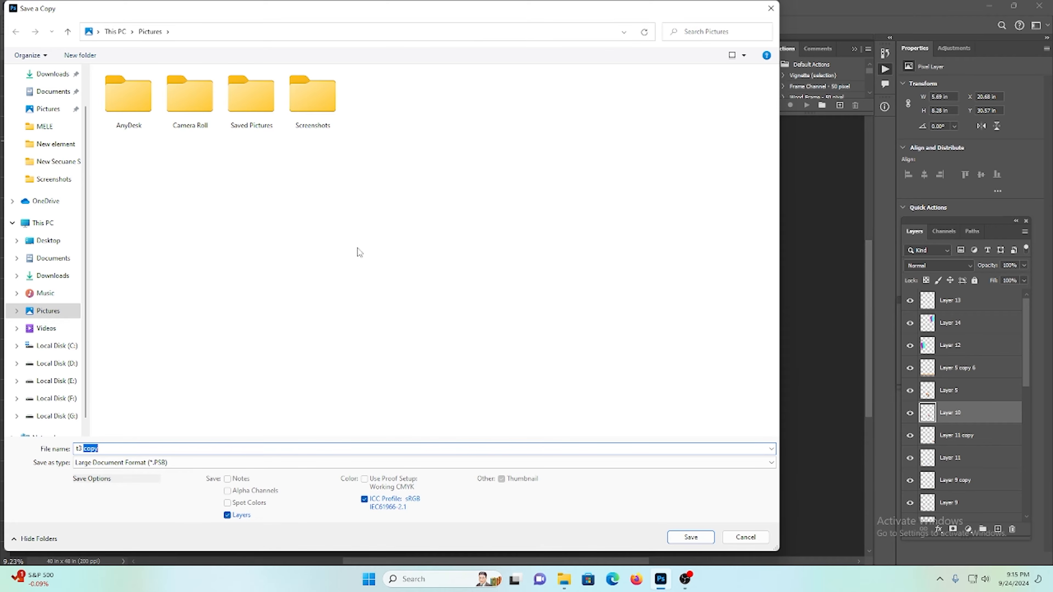
left_click(770, 8)
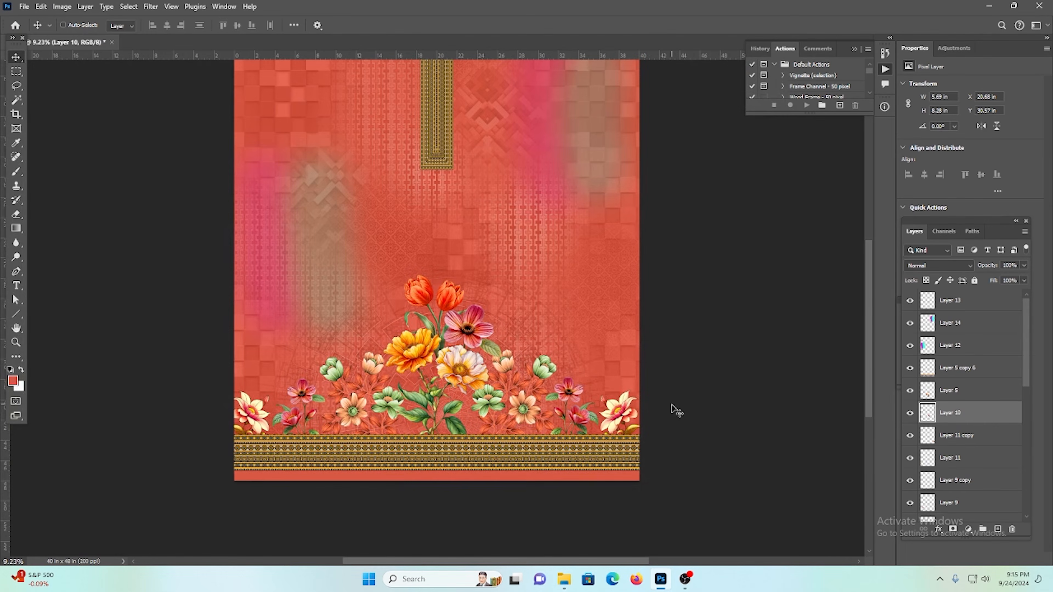
scroll(993, 428, "down", 10)
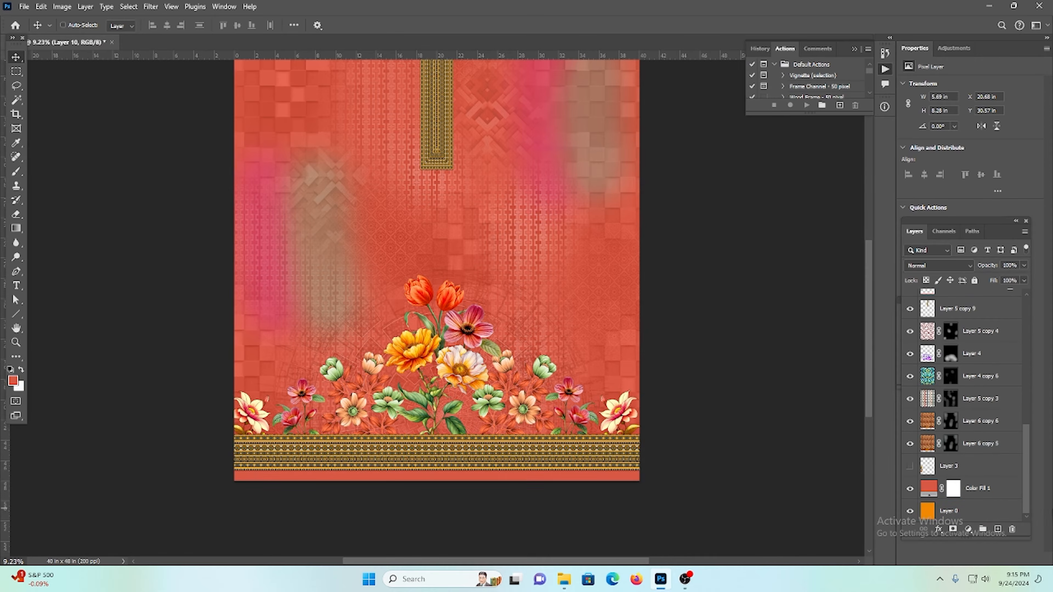
left_click(991, 497)
left_click_drag(996, 512, 1011, 529)
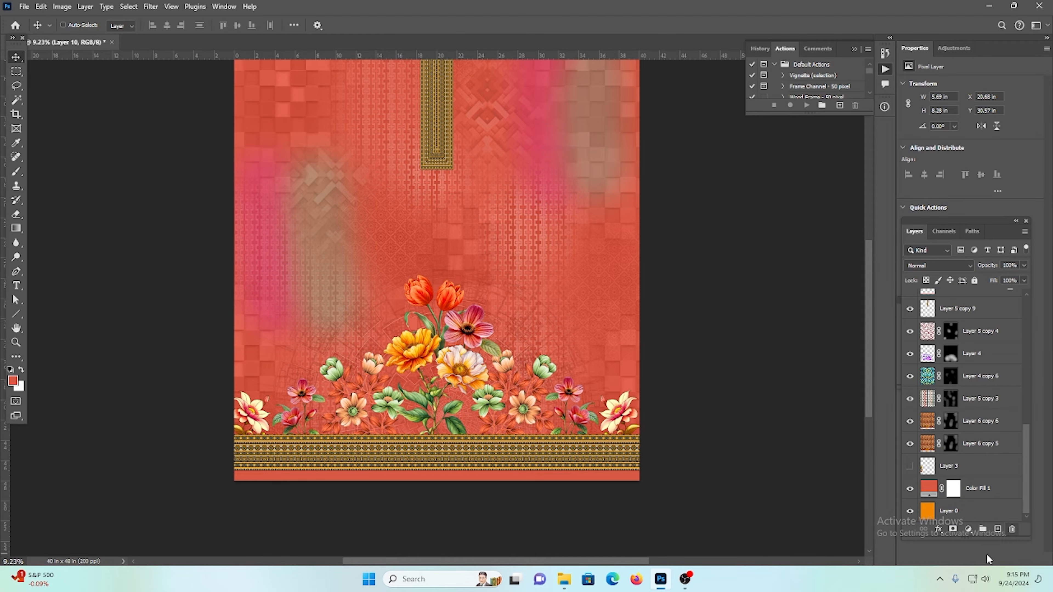
left_click(968, 529)
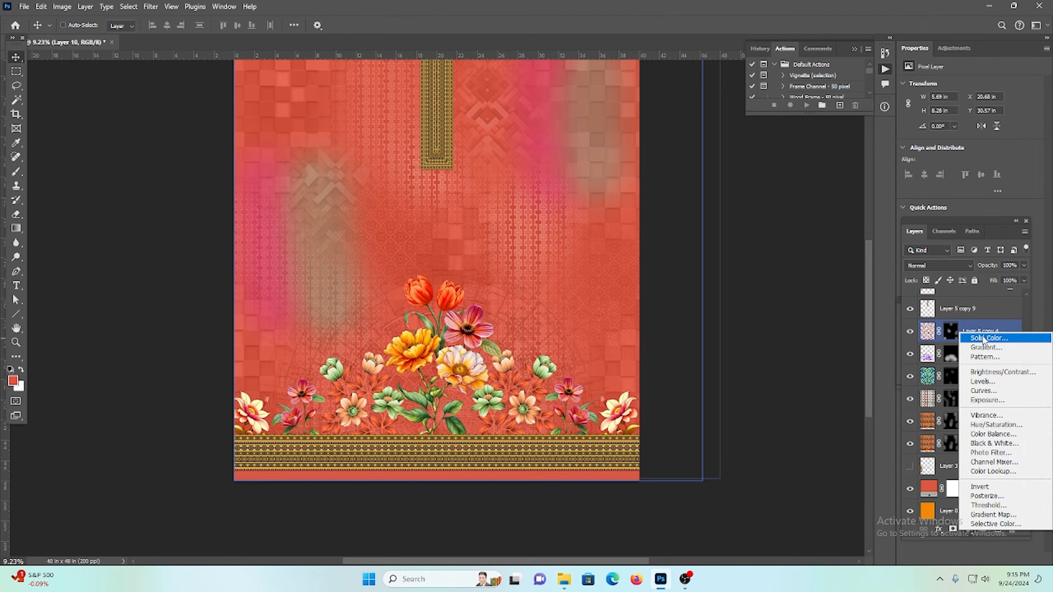
left_click(983, 338)
left_click(979, 145)
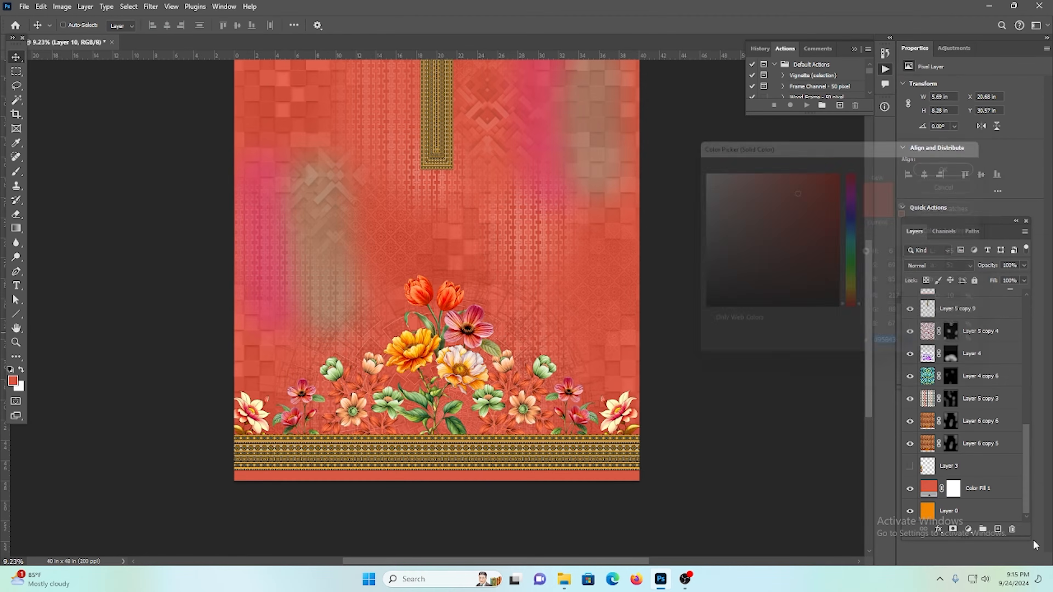
Step: Add a turquoise solid colour fill layer, #33e8c8, directly above Color Fill 1
left_click(975, 493)
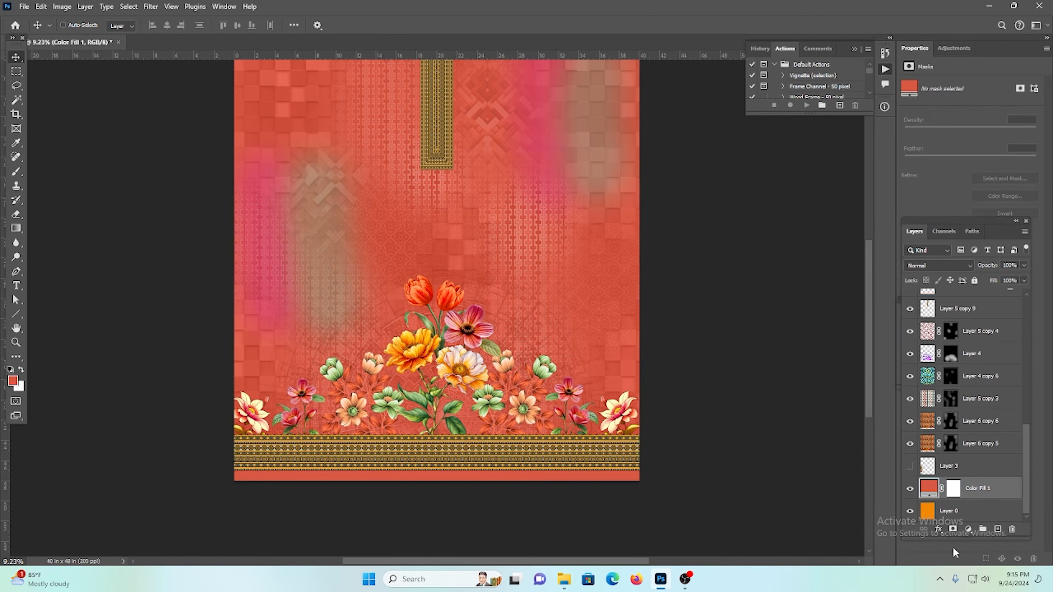
left_click(969, 529)
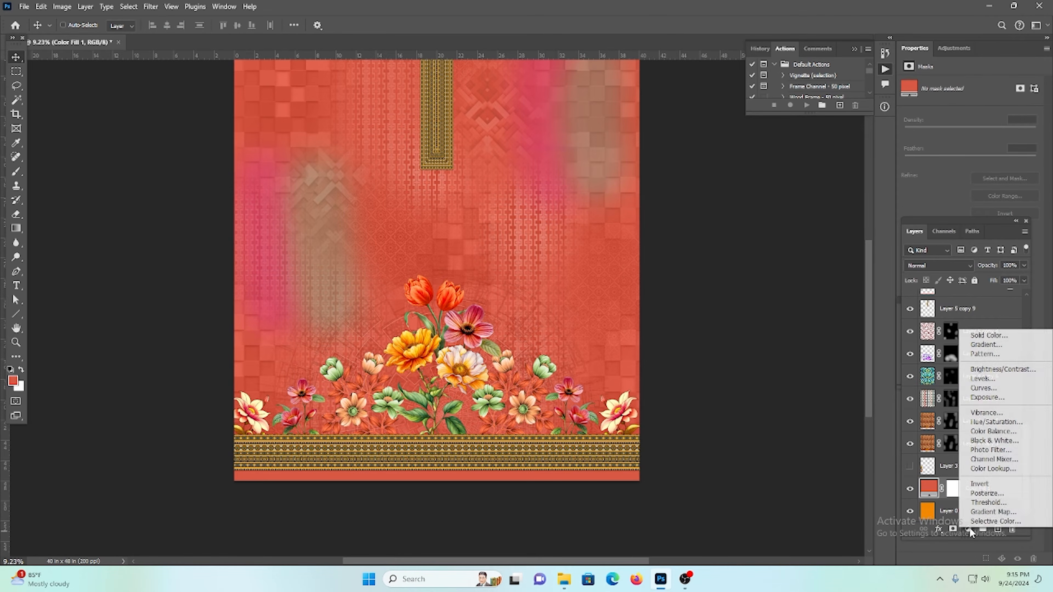
left_click(986, 336)
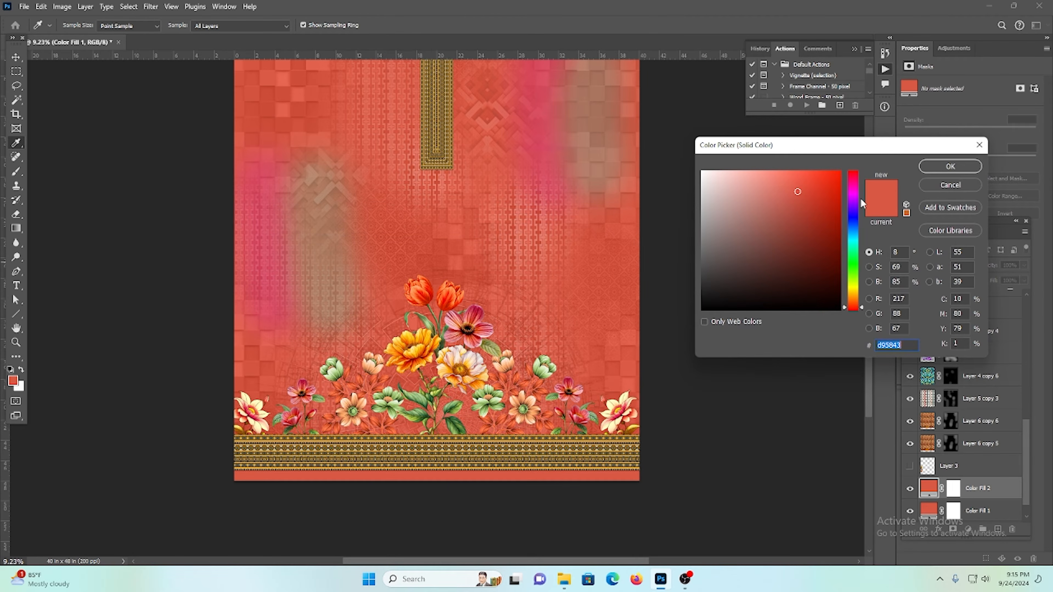
left_click_drag(856, 196, 854, 246)
mouse_move(802, 186)
left_mouse_down()
mouse_move(813, 172)
mouse_move(827, 195)
mouse_move(830, 248)
mouse_move(810, 184)
left_mouse_up()
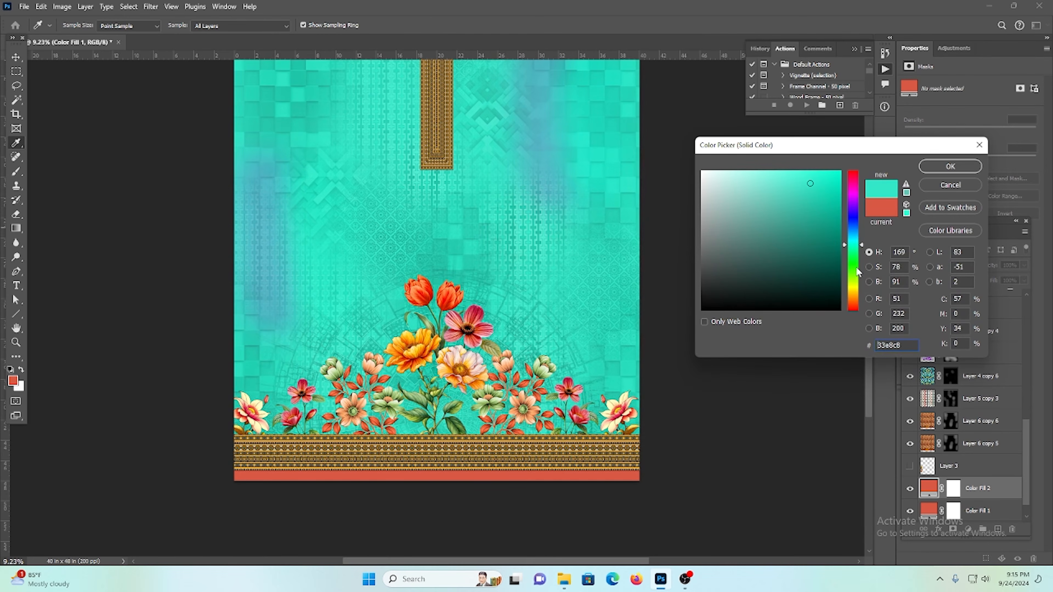
left_click(950, 166)
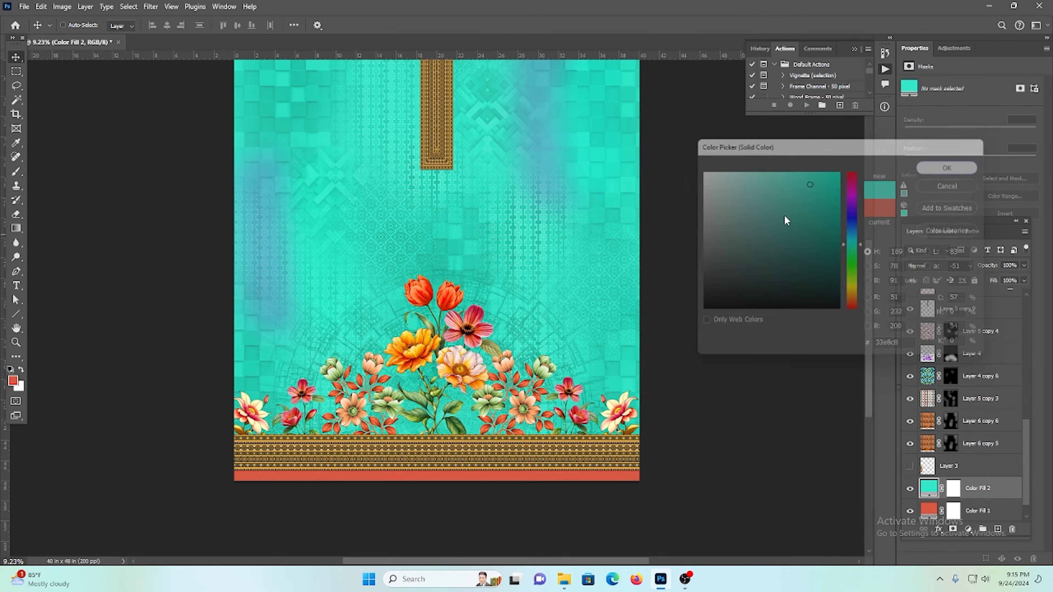
Step: Sample the turquoise background as the foreground colour and fill the bottom strip on Layer 2 with it
left_click(16, 143)
left_click(313, 188)
left_click(16, 57)
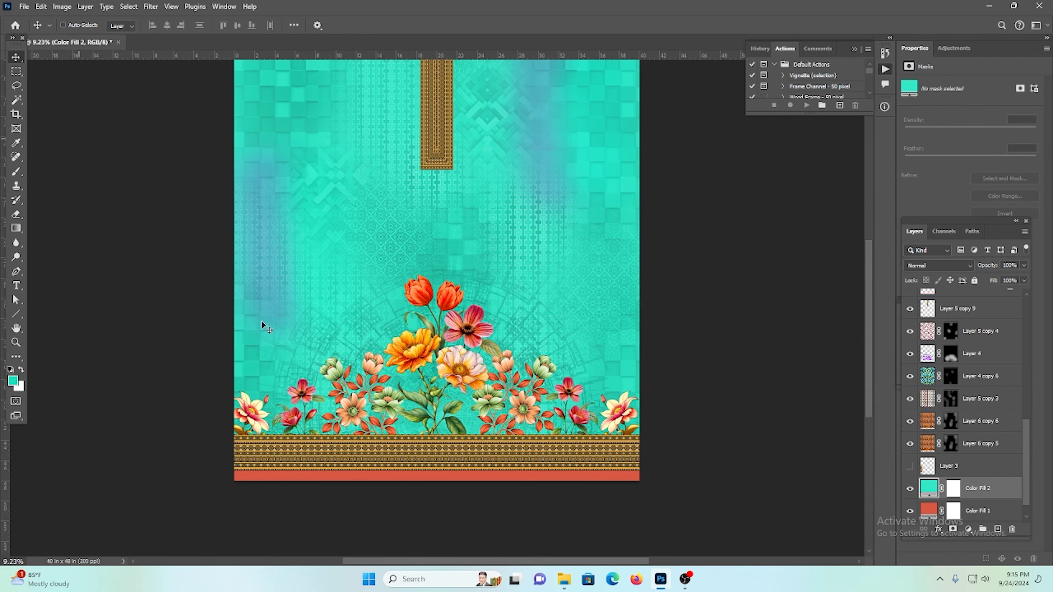
left_click(437, 476, "ctrl")
key("alt+BackSpace")
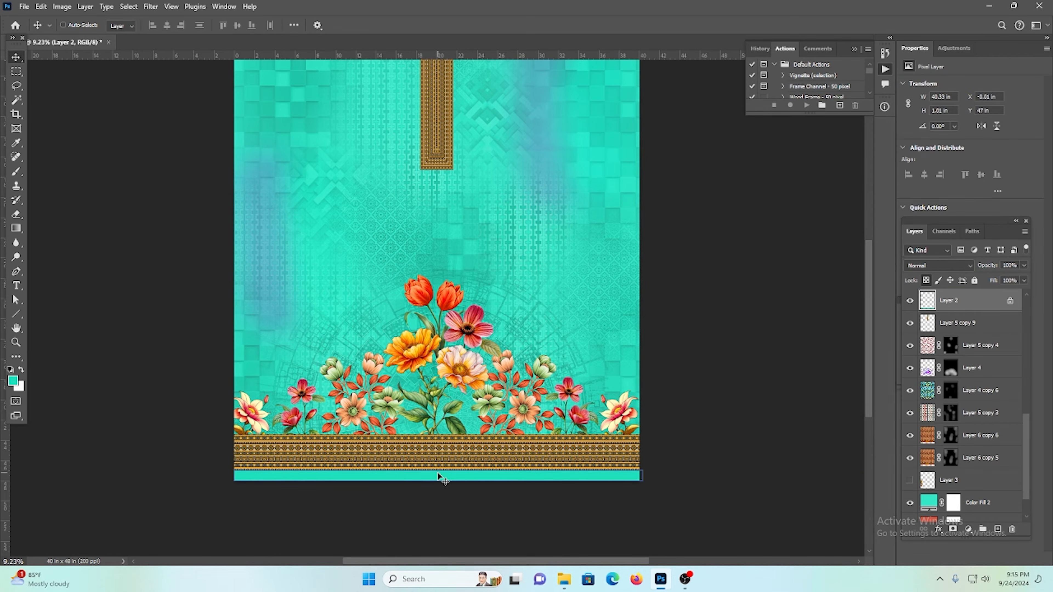
Step: Adjust the bottom border on Layer 5 copy 6 with Hue/Saturation, setting hue to +7 and saturation to -1
scroll(422, 433, "down", 2)
scroll(480, 410, "up", 1)
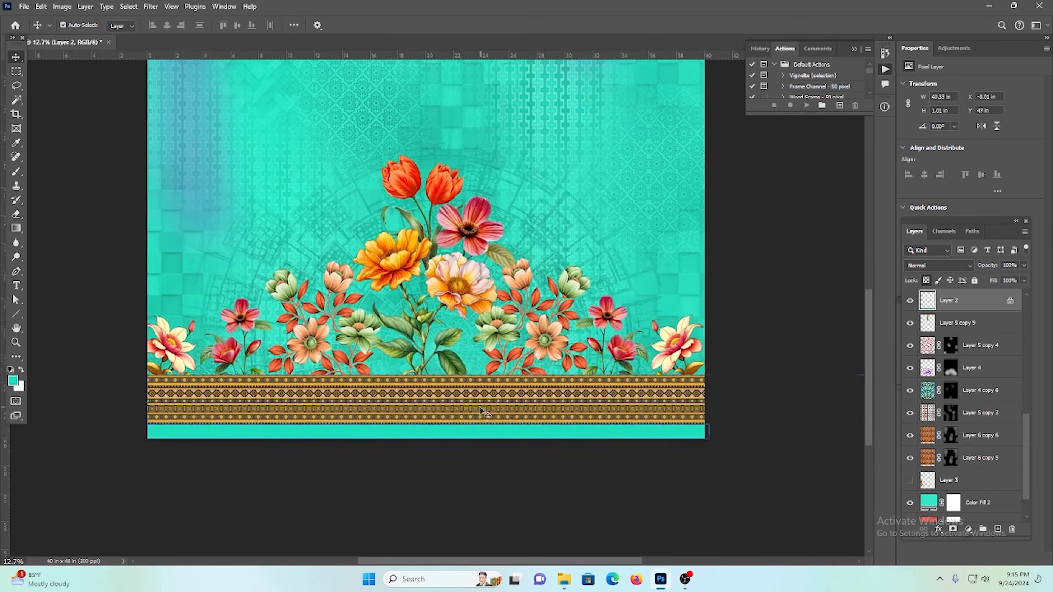
left_click(477, 407, "ctrl")
scroll(478, 405, "down", 5)
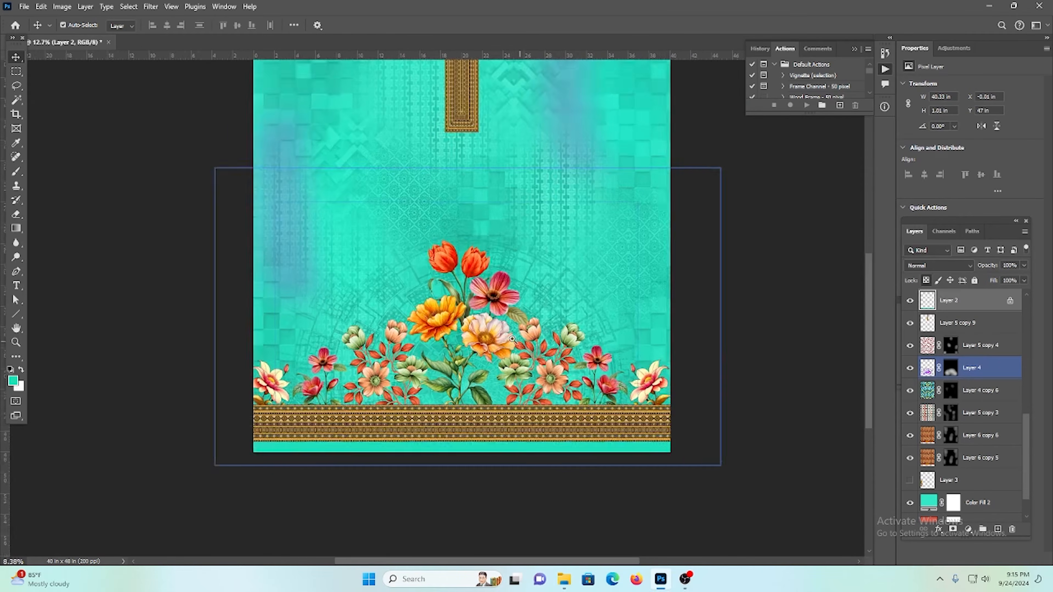
scroll(490, 412, "up", 3)
left_click(541, 379, "ctrl")
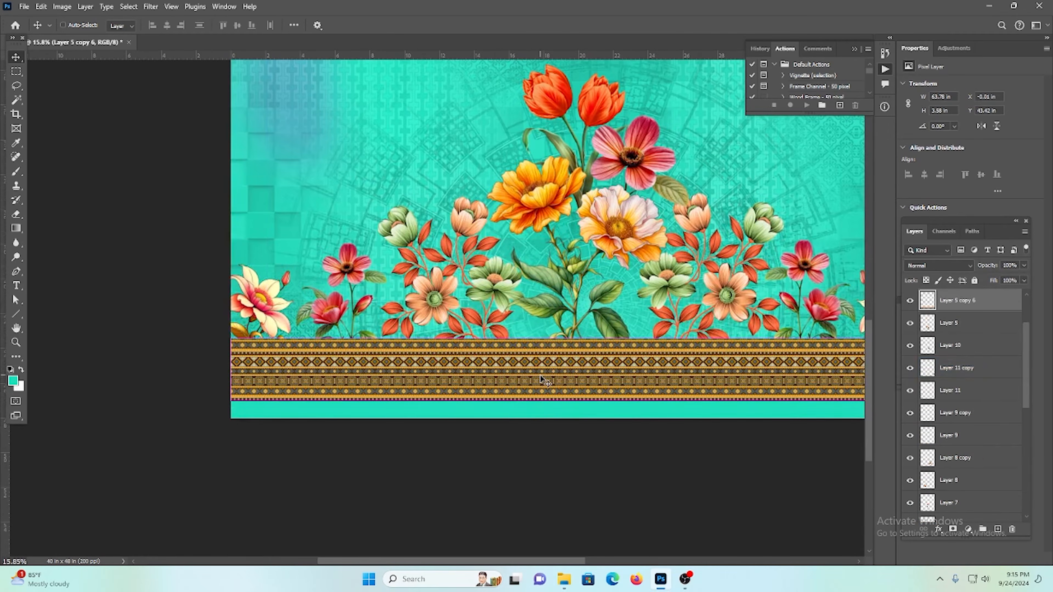
key("ctrl+u")
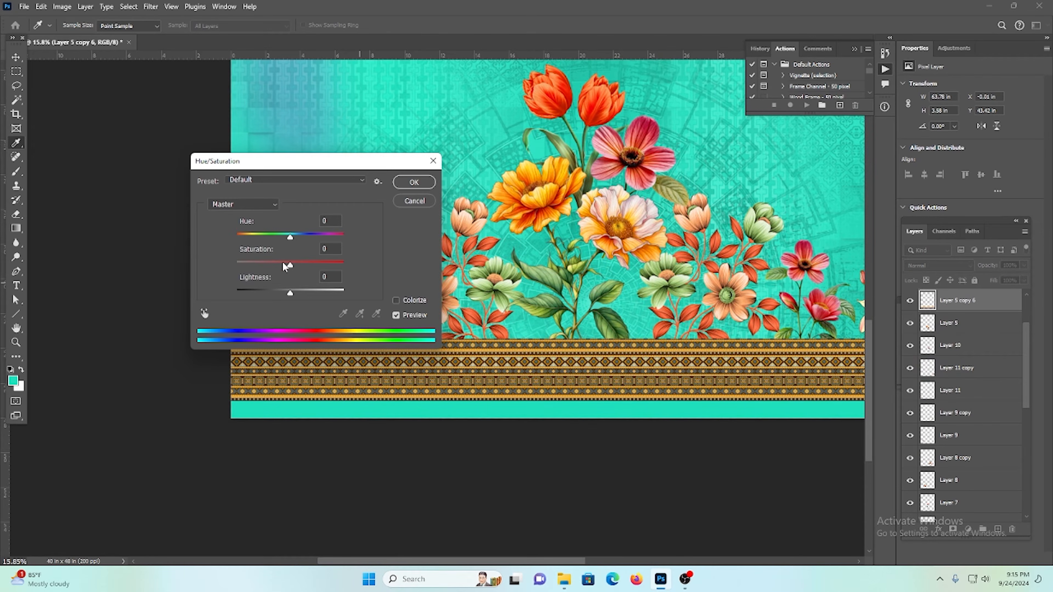
left_click_drag(290, 236, 313, 236)
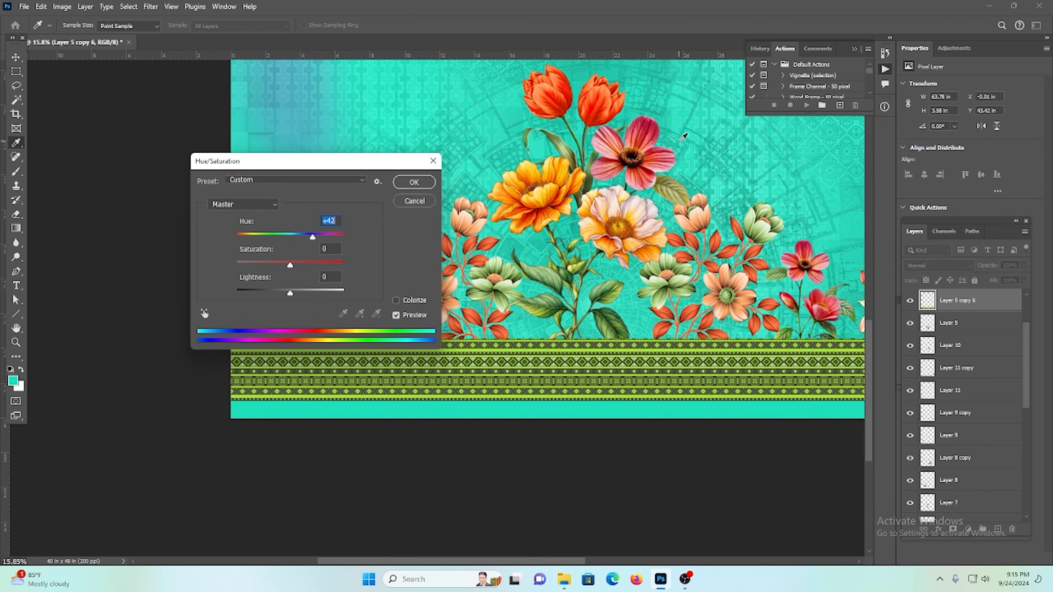
left_click_drag(301, 265, 292, 237)
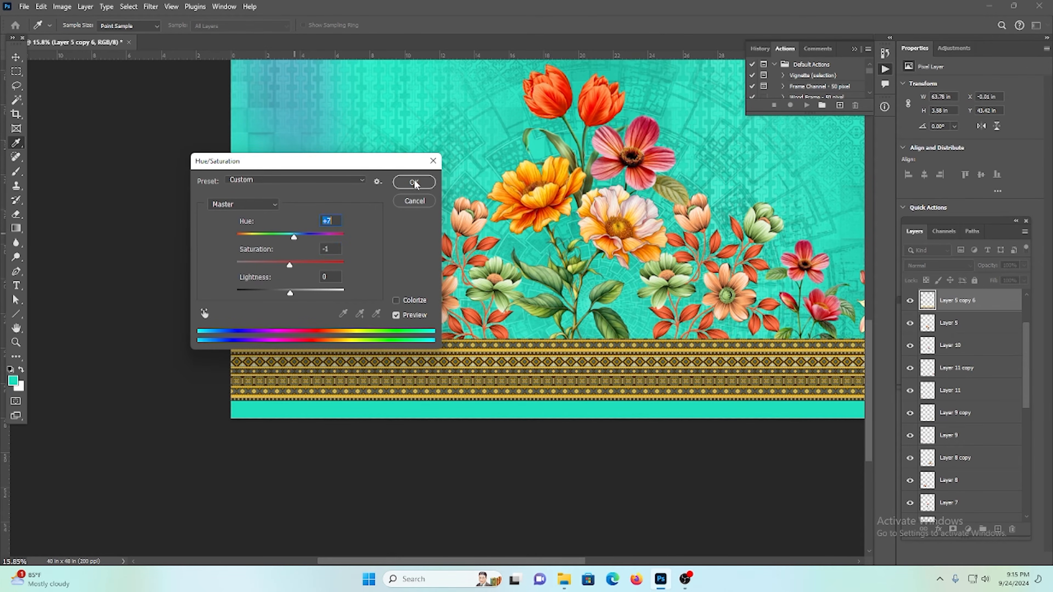
left_click(415, 182)
key("v")
Step: Examine the turquoise version of the design, comparing the flowers, bottom border and central neck band at several zoom levels
scroll(611, 345, "down", 5)
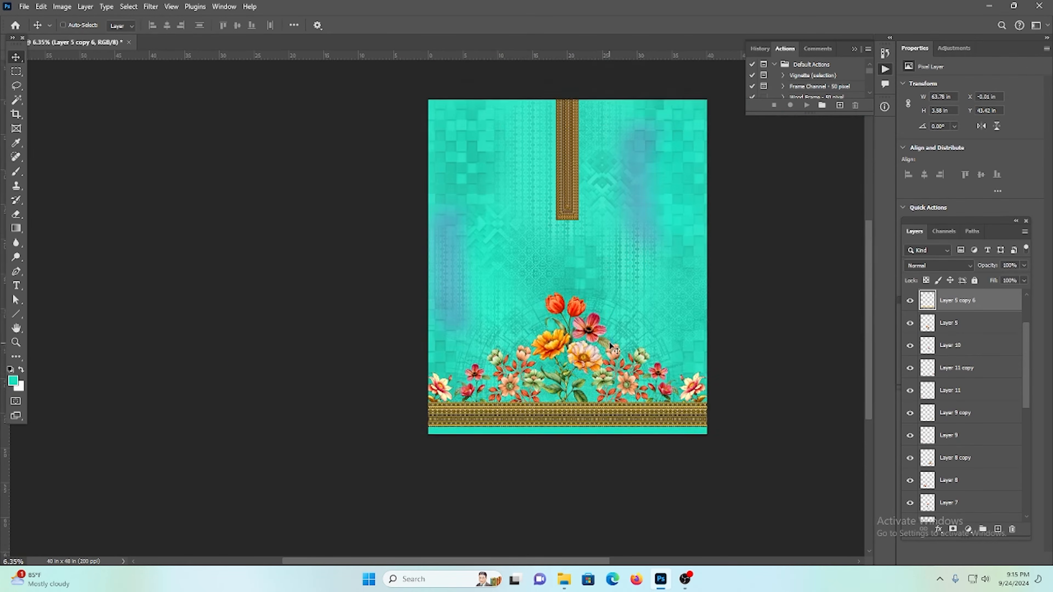
left_click(610, 346, "ctrl")
scroll(611, 346, "up", 4)
scroll(514, 436, "down", 3)
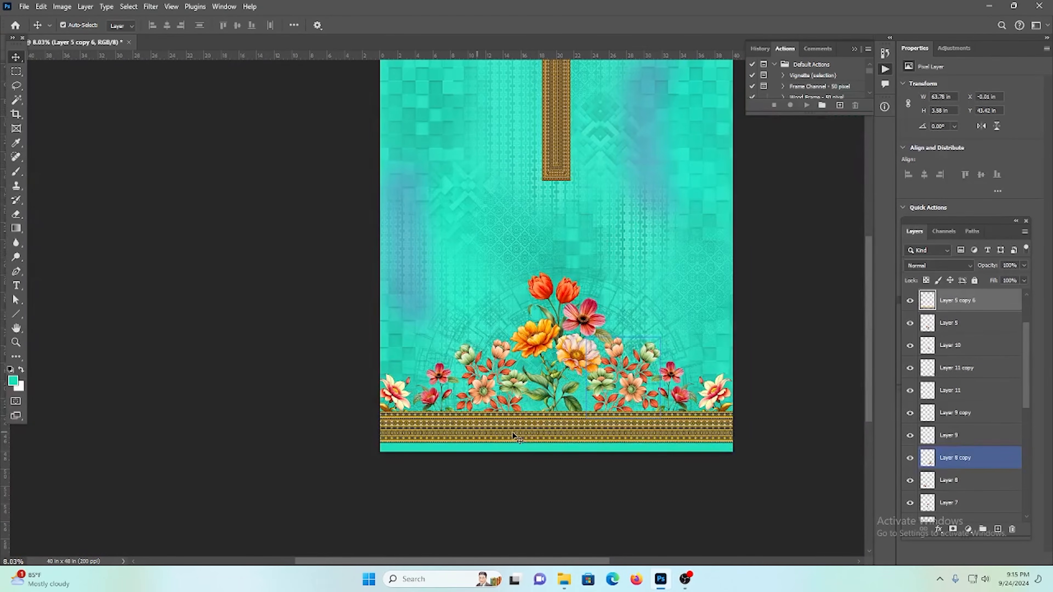
scroll(614, 363, "down", 4)
scroll(597, 352, "up", 5)
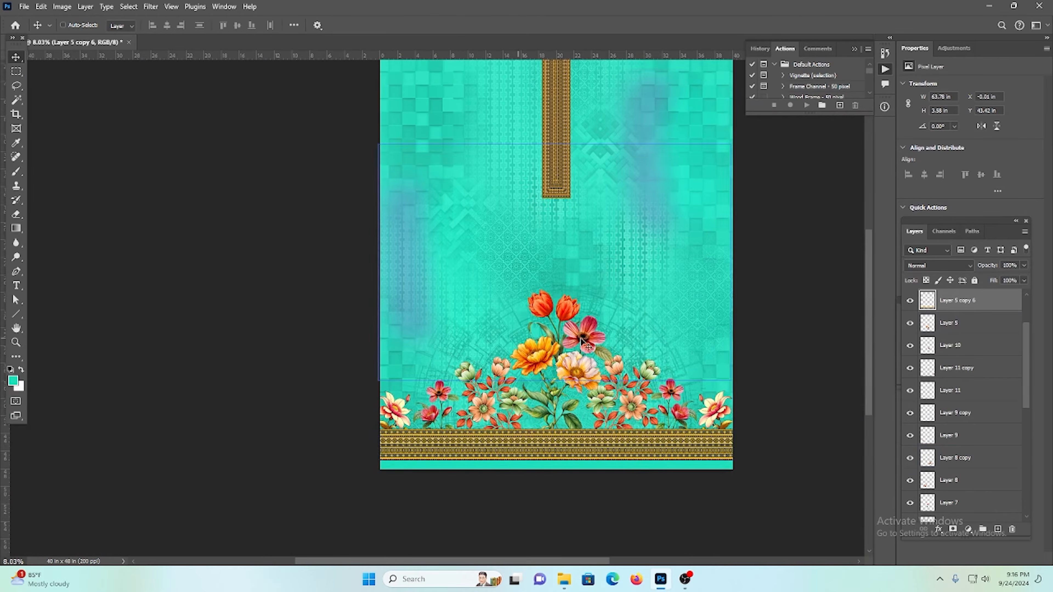
left_click_drag(581, 340, 443, 328)
scroll(514, 253, "up", 4)
scroll(519, 282, "down", 6)
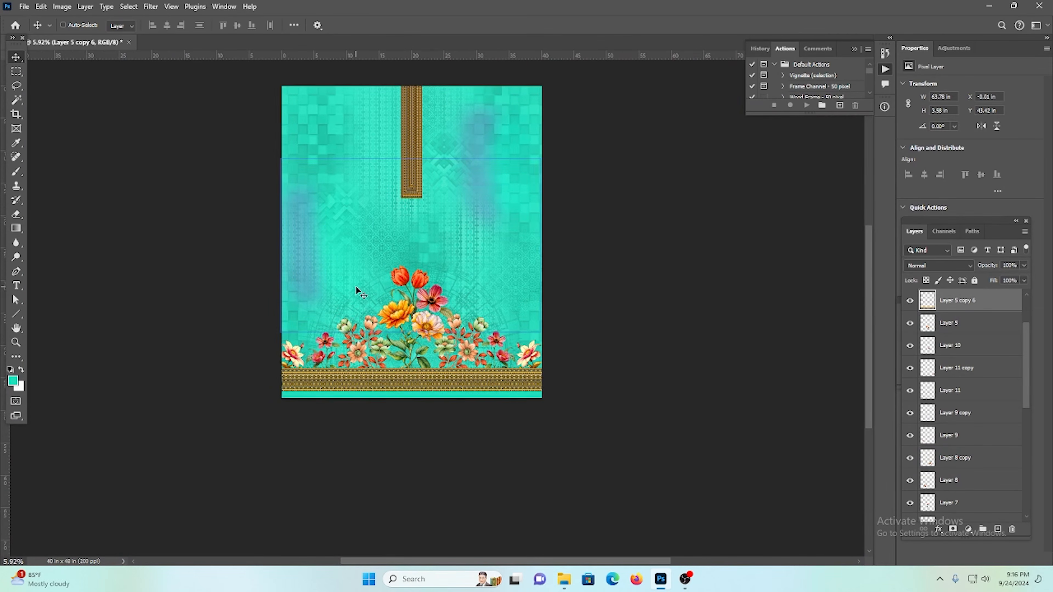
scroll(358, 291, "up", 3)
left_click_drag(393, 233, 429, 306)
scroll(429, 306, "down", 3)
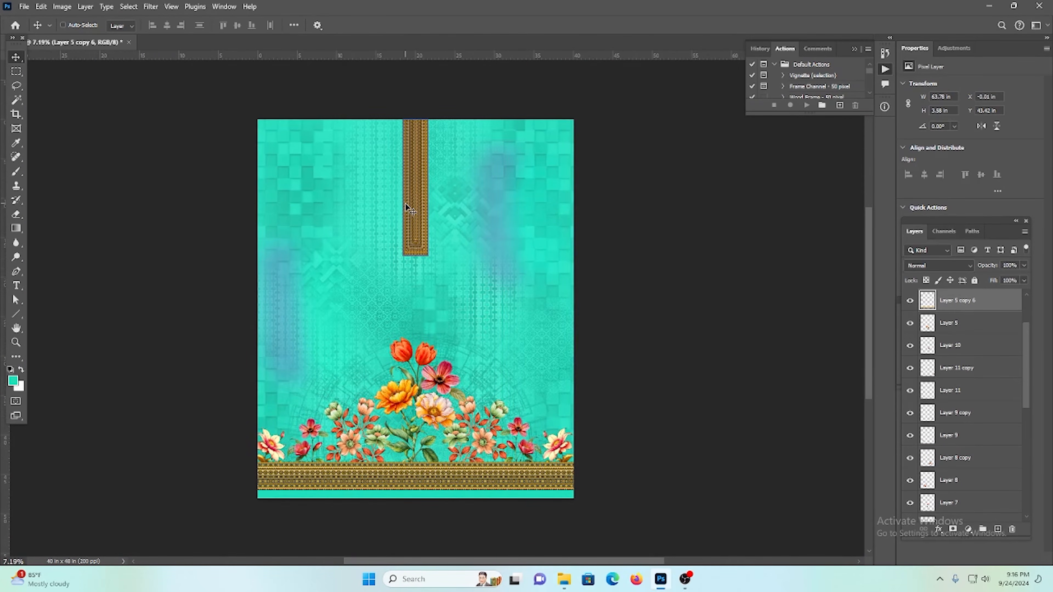
Step: Examine the bottom border's geometric pattern up close and compare it with the whole turquoise design
scroll(705, 331, "down", 2)
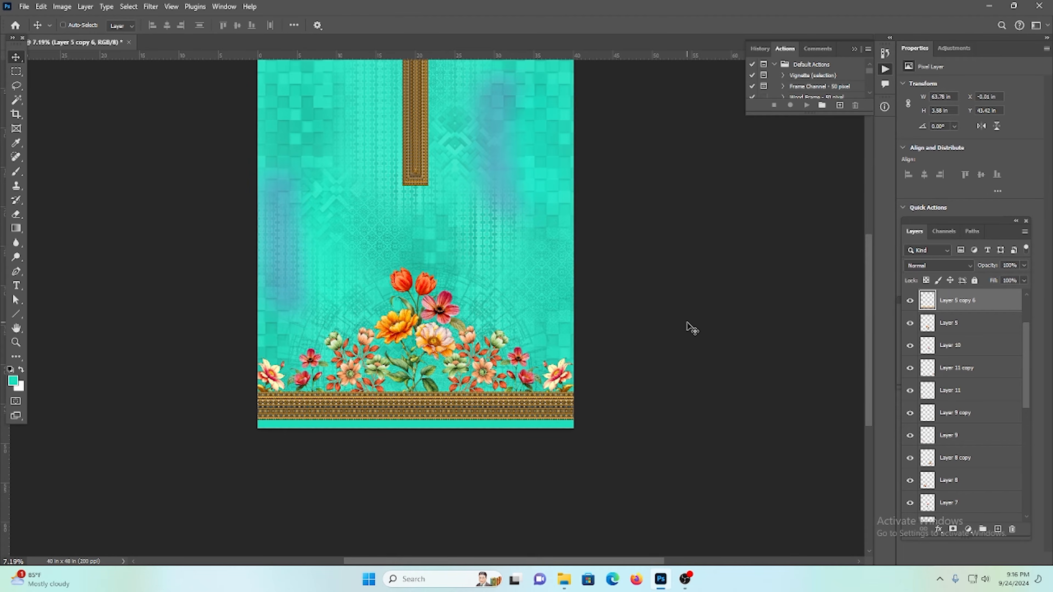
scroll(286, 346, "down", 1)
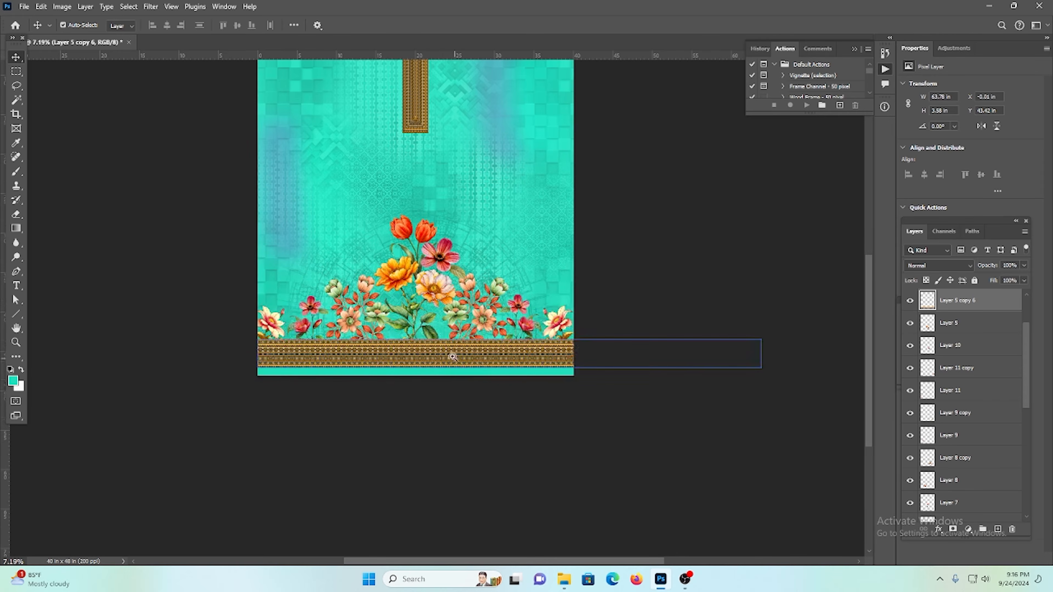
left_click_drag(441, 349, 555, 402)
scroll(428, 358, "down", 2)
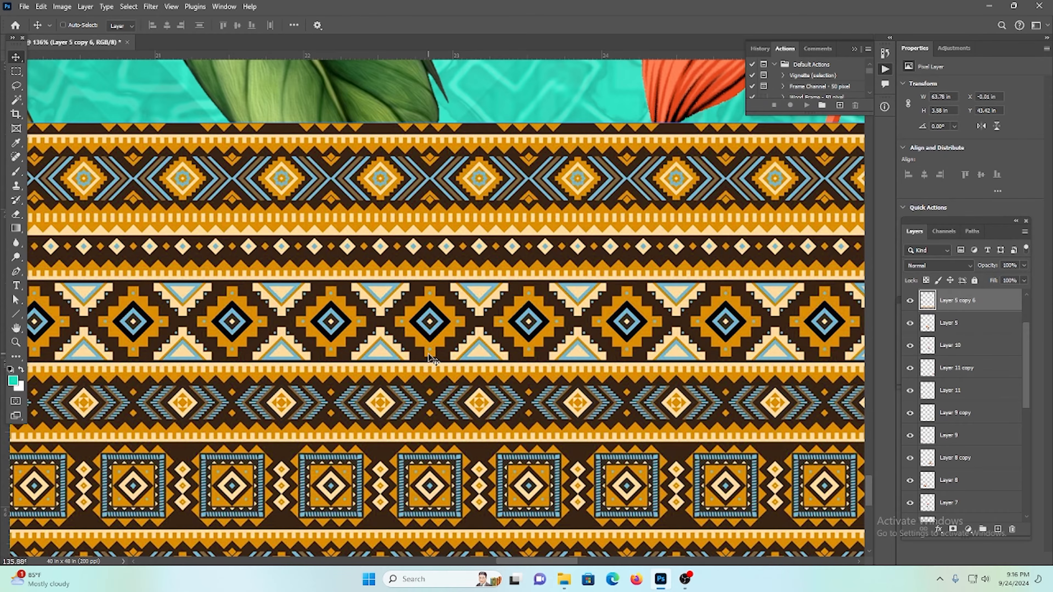
scroll(431, 357, "down", 1)
key("ctrl+0")
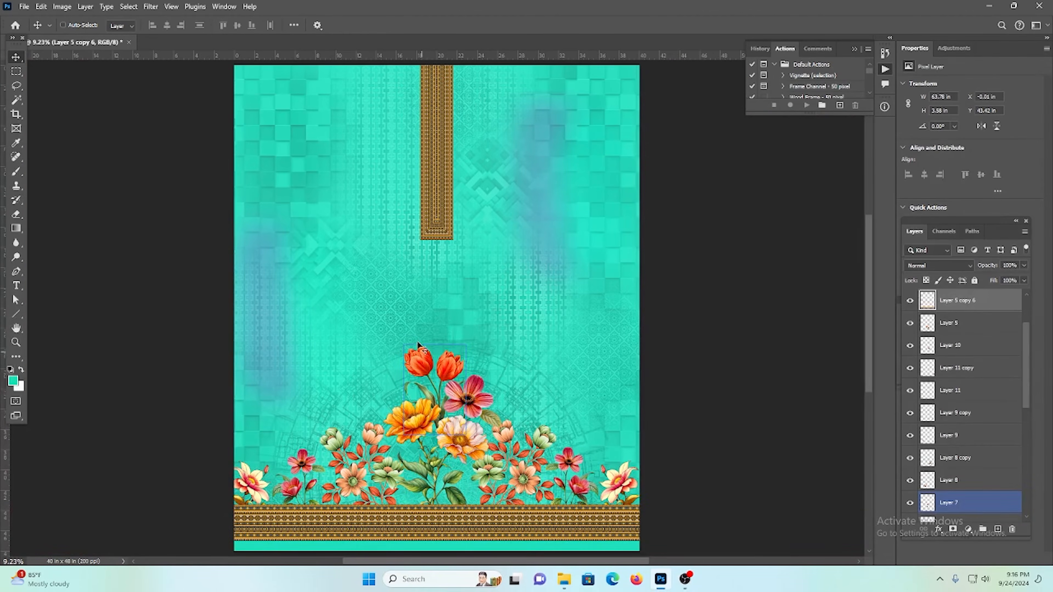
scroll(494, 299, "down", 1)
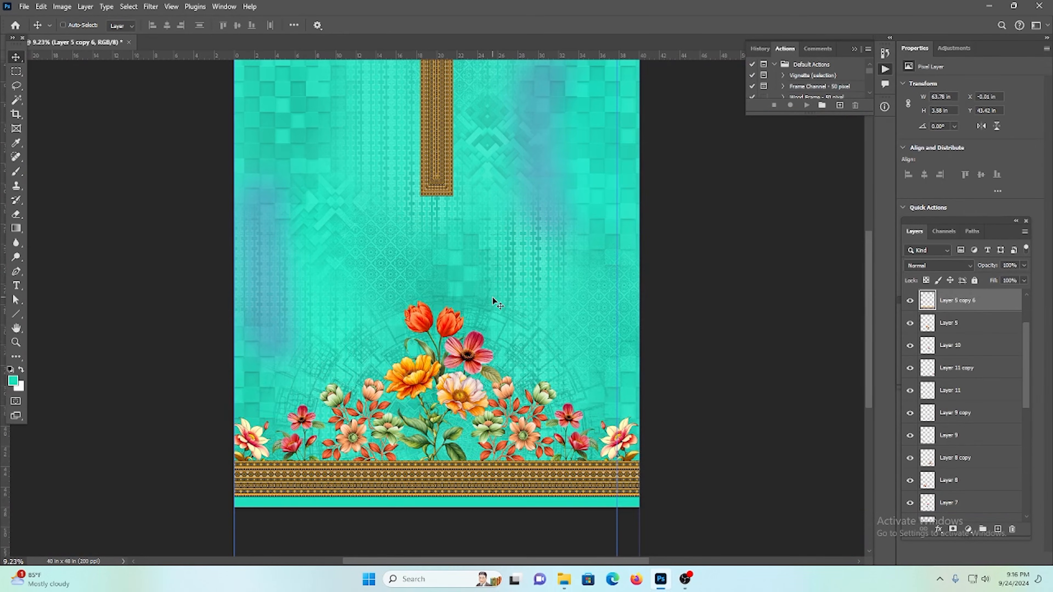
scroll(526, 268, "down", 1)
Step: Identify the layer holding the interlocking chain pattern by toggling layer visibility, and select the image content of Layer 5 copy 3
left_click_drag(534, 215, 663, 289)
left_click(496, 196, "ctrl")
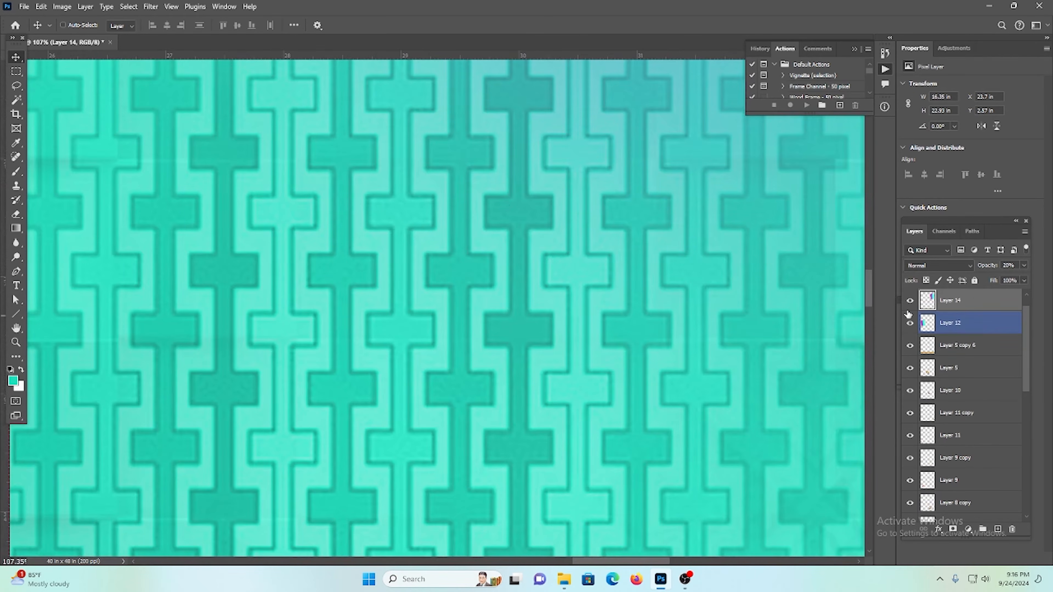
scroll(979, 458, "down", 5)
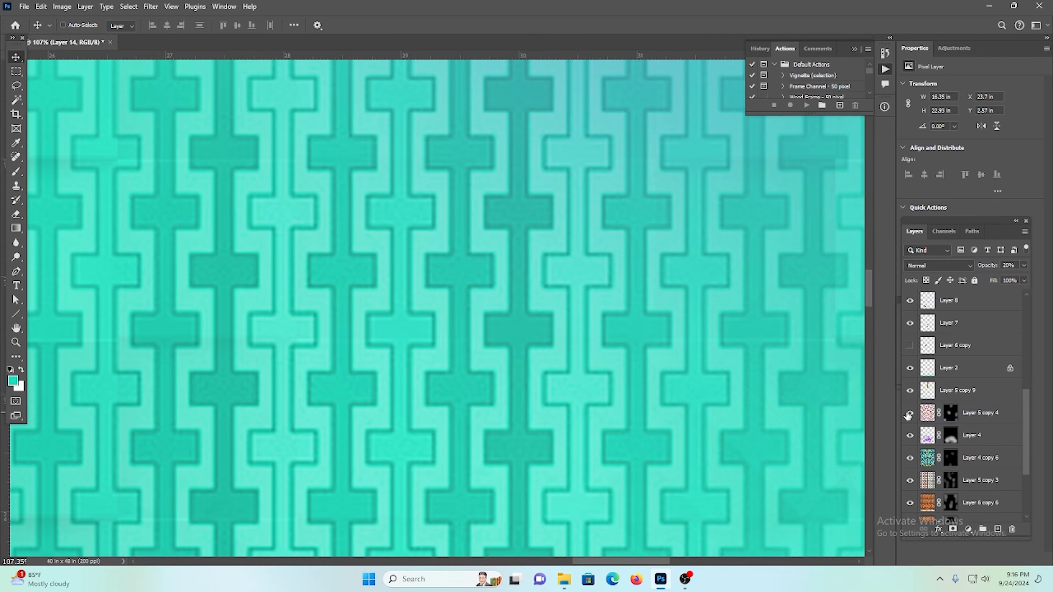
left_click(908, 457)
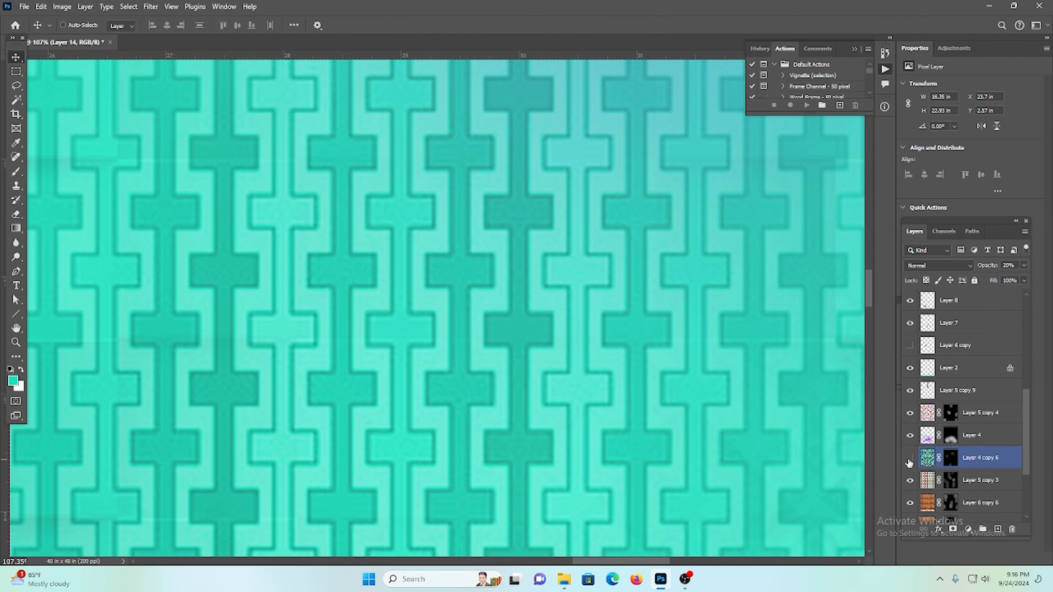
left_click(907, 460)
left_click(907, 480)
left_click(907, 481)
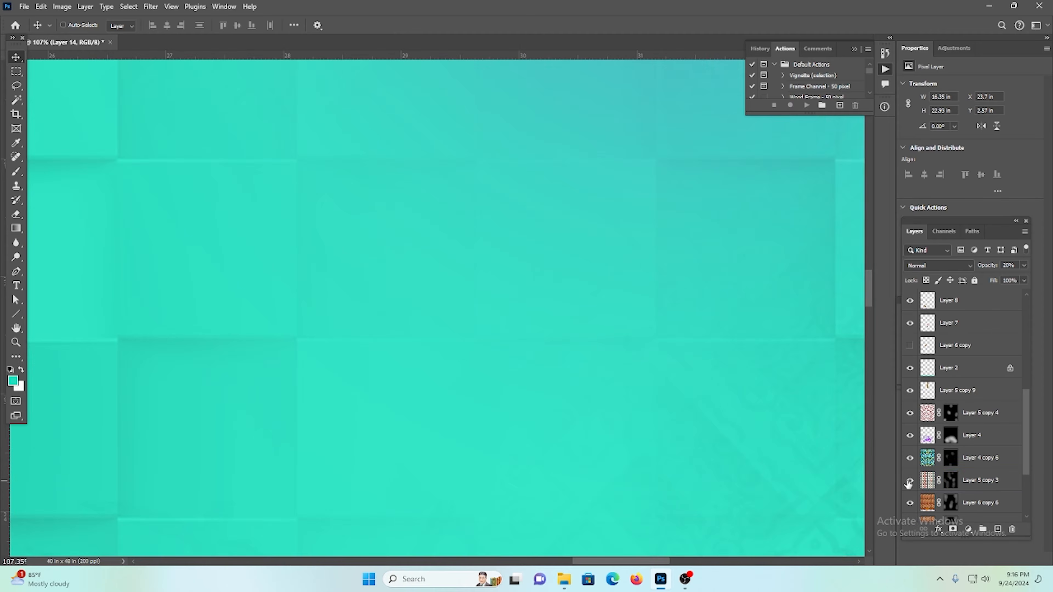
left_click(927, 481)
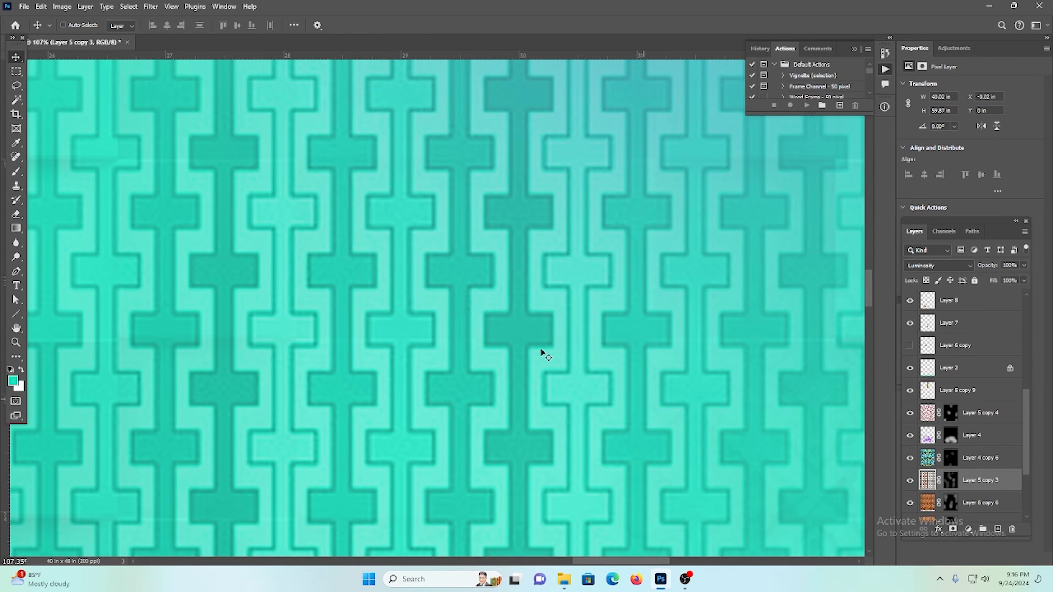
scroll(462, 288, "down", 1)
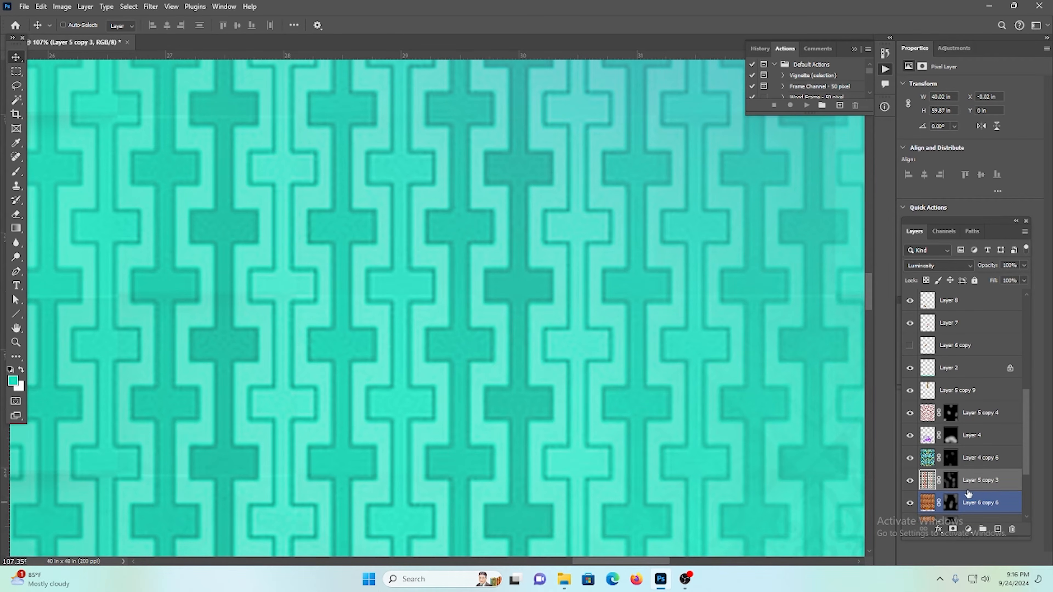
left_click(951, 481)
left_click(927, 484)
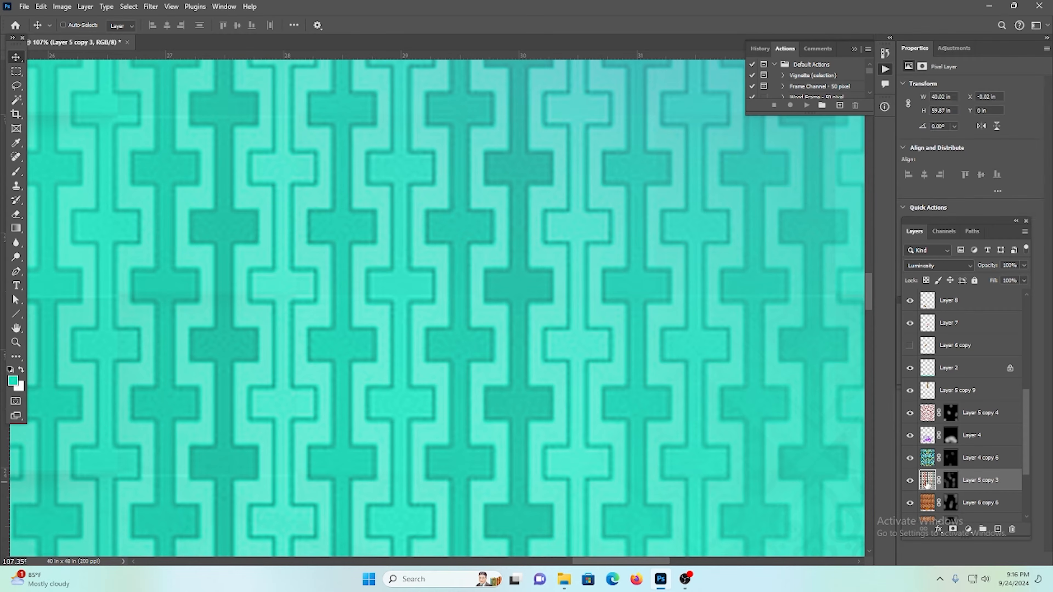
Step: Try to darken the chain pattern on Layer 5 copy 3 with Hue/Saturation at lightness -12
key("ctrl+u")
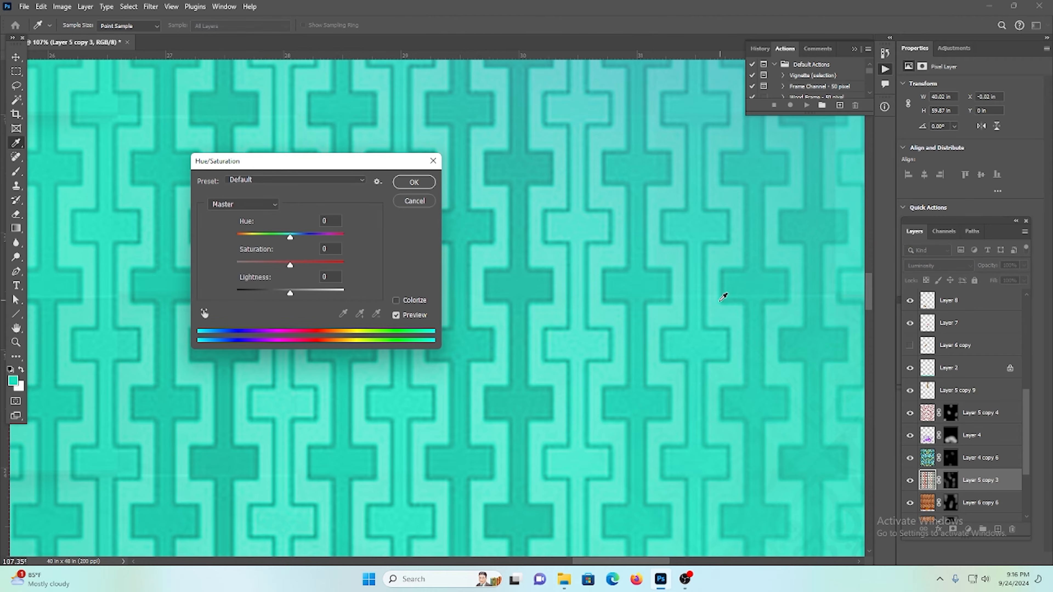
mouse_move(288, 293)
left_mouse_down()
mouse_move(271, 297)
mouse_move(347, 293)
mouse_move(285, 294)
left_mouse_up()
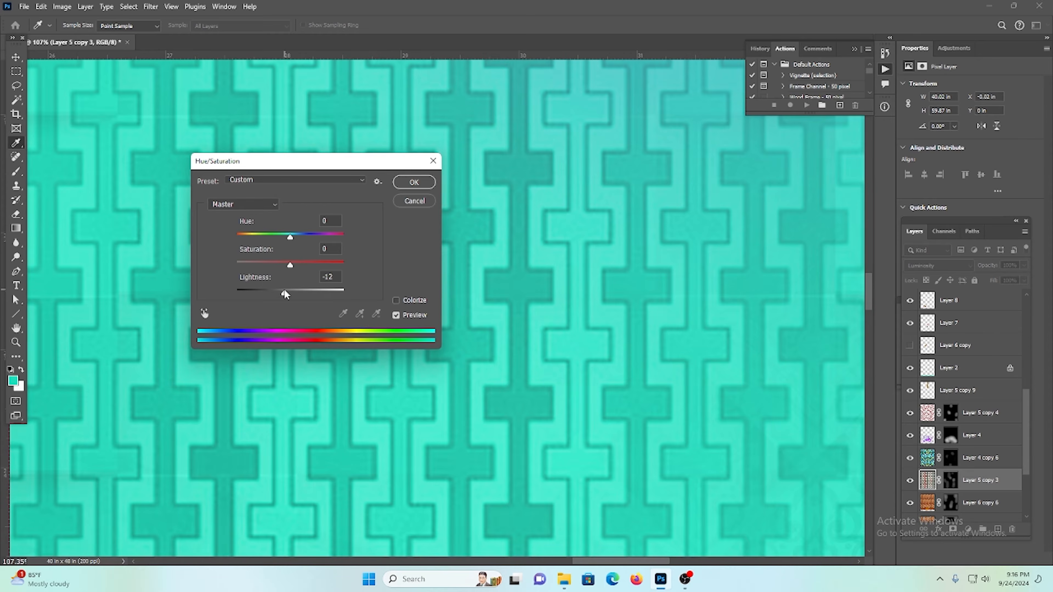
left_click(429, 182)
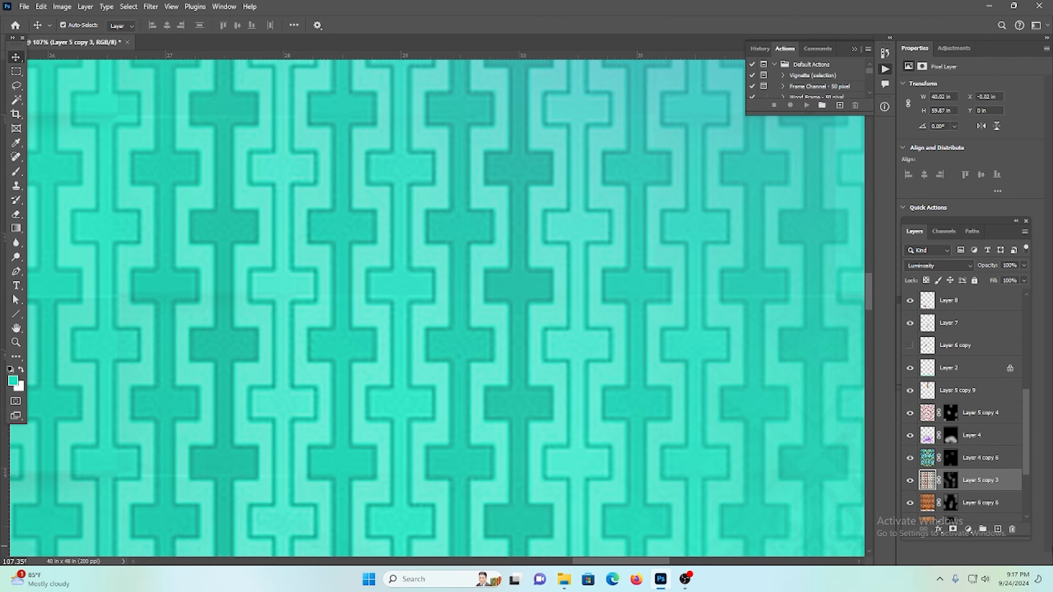
Step: Convert the chain pattern on Layer 5 copy 3 to black and white with the Default preset
key("ctrl+alt+shift+b")
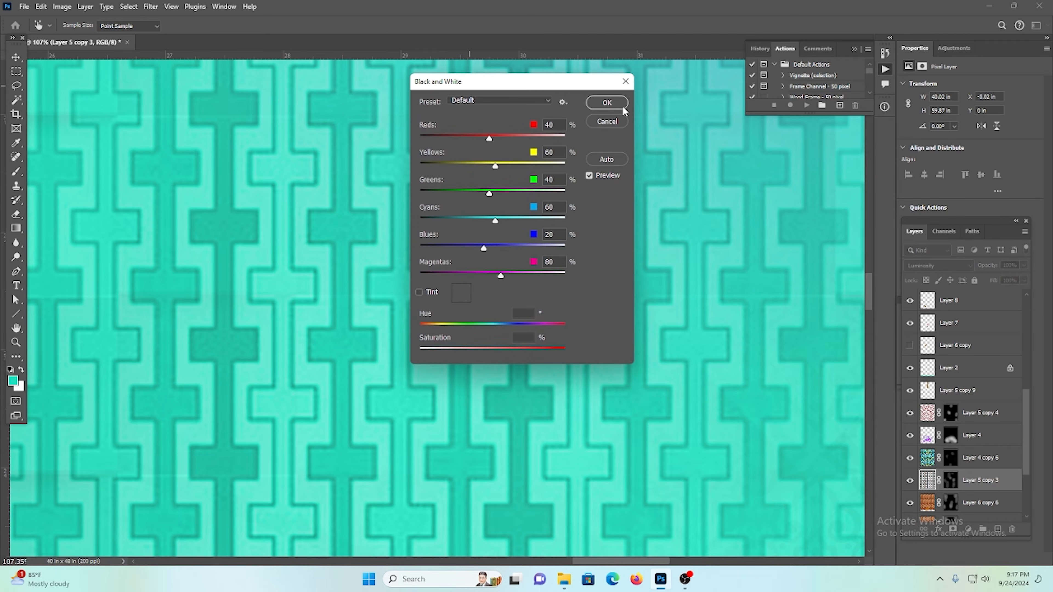
left_click(625, 82)
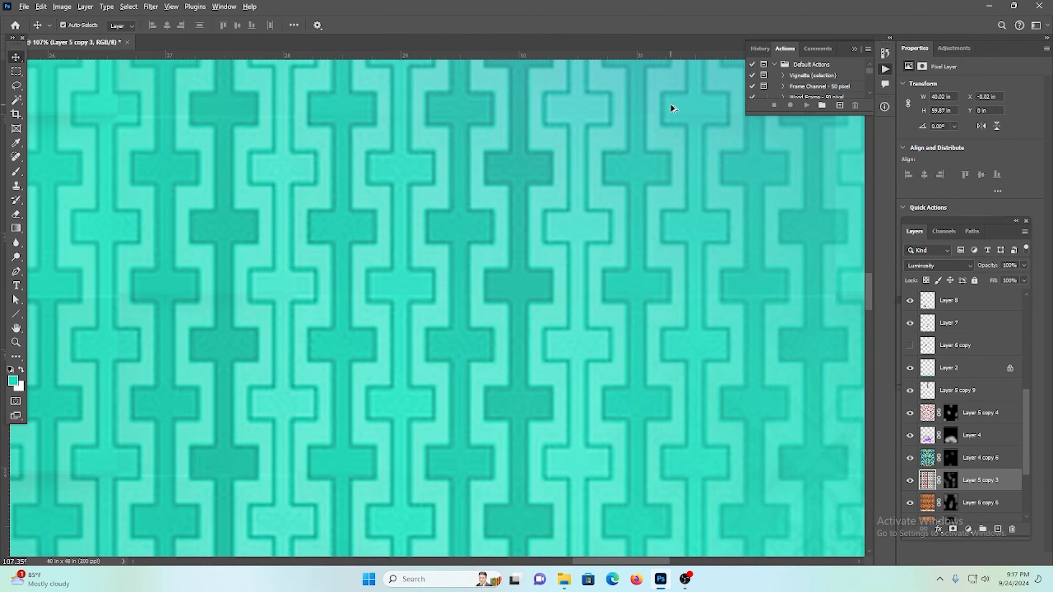
key("ctrl+alt+shift+b")
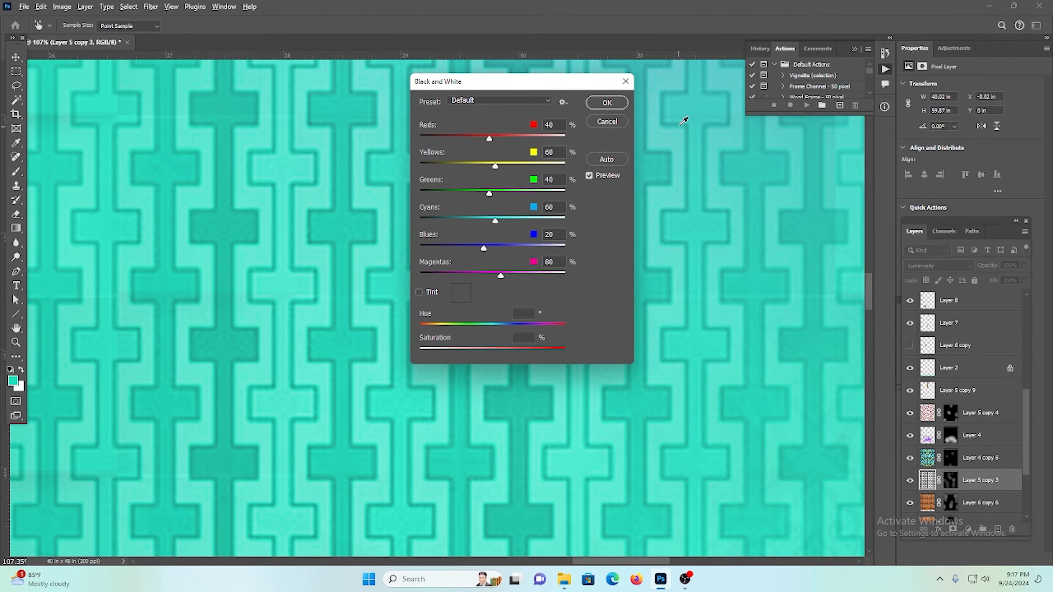
left_click(606, 103)
scroll(570, 287, "down", 2)
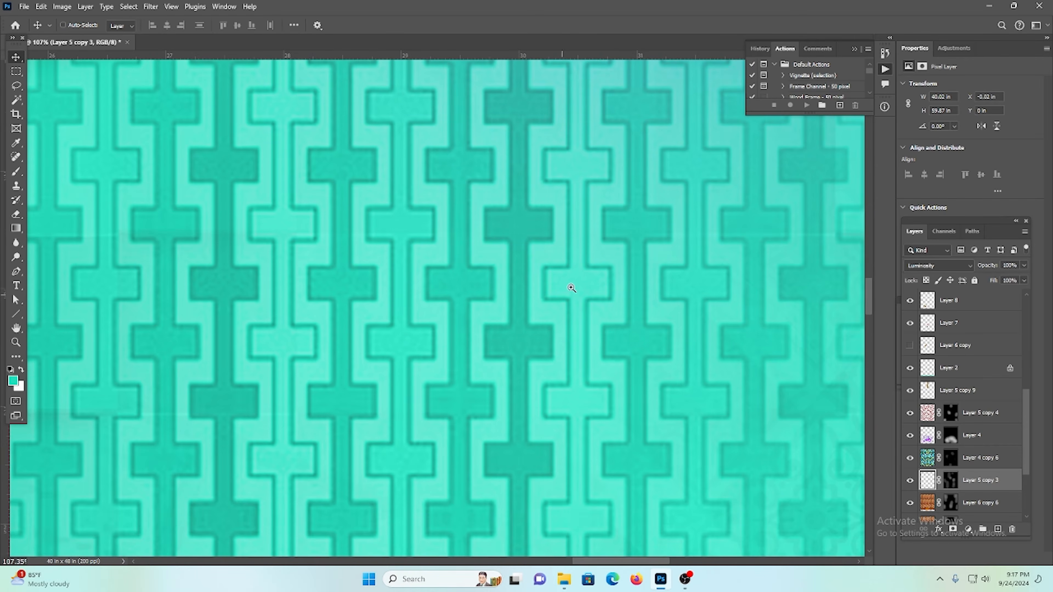
Step: Try a Black and White conversion on the pink flower of Layer 10, experimenting with the reds value
left_click_drag(570, 287, 479, 260)
left_click_drag(460, 482, 466, 202)
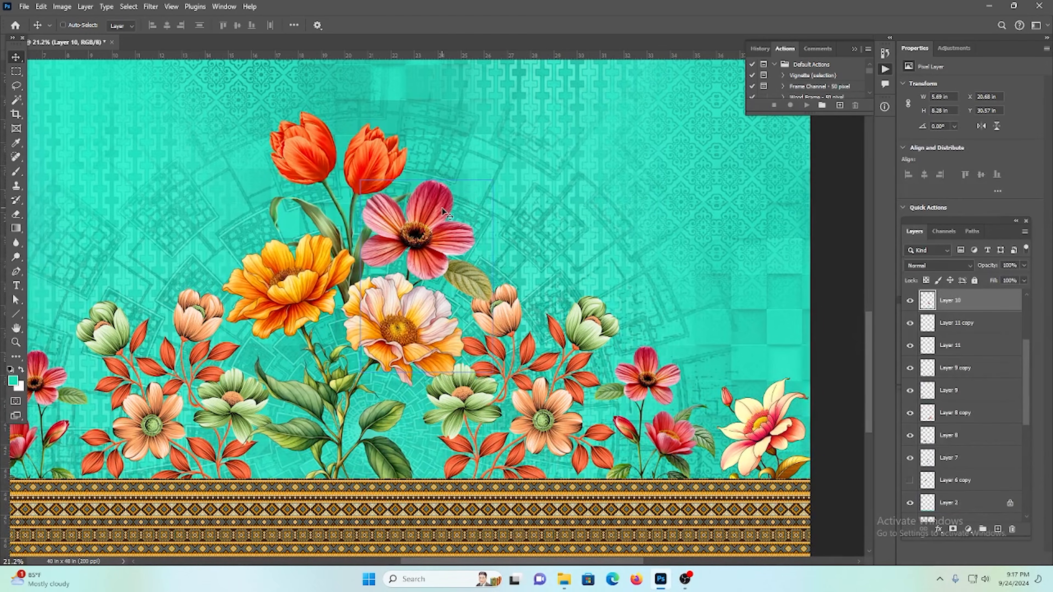
key("ctrl+alt+shift+b")
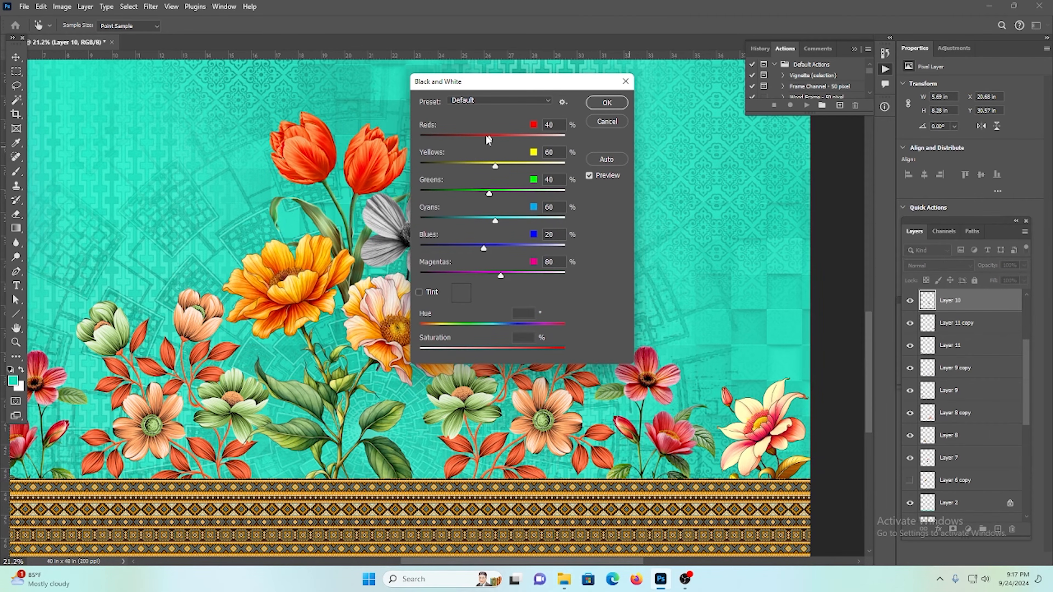
left_click_drag(487, 139, 444, 135)
left_click_drag(526, 86, 783, 116)
key("ctrl+z")
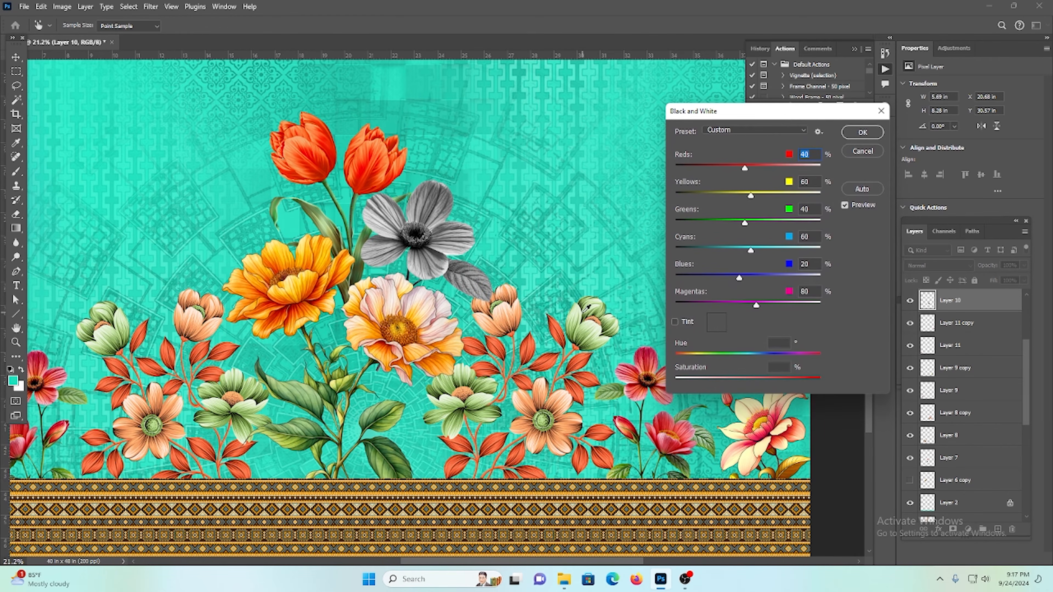
left_click(881, 111)
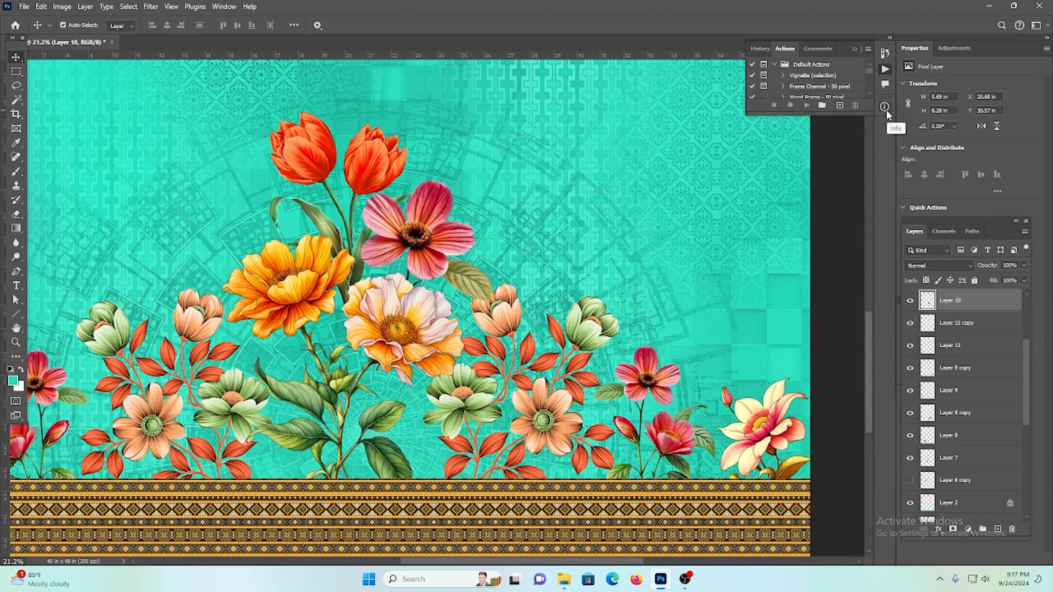
key("ctrl+alt+shift+b")
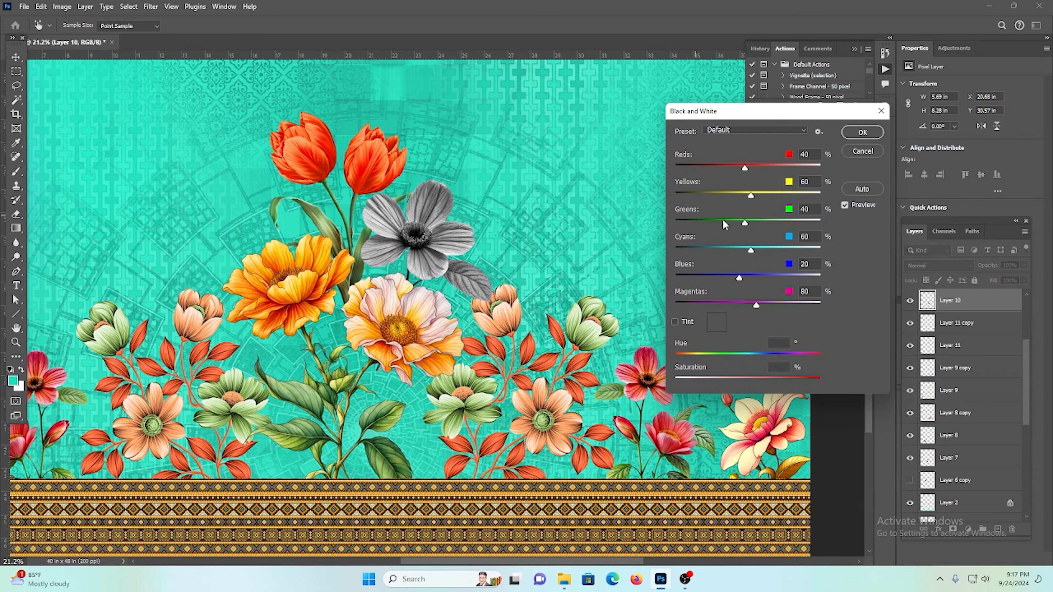
scroll(480, 200, "up", 3)
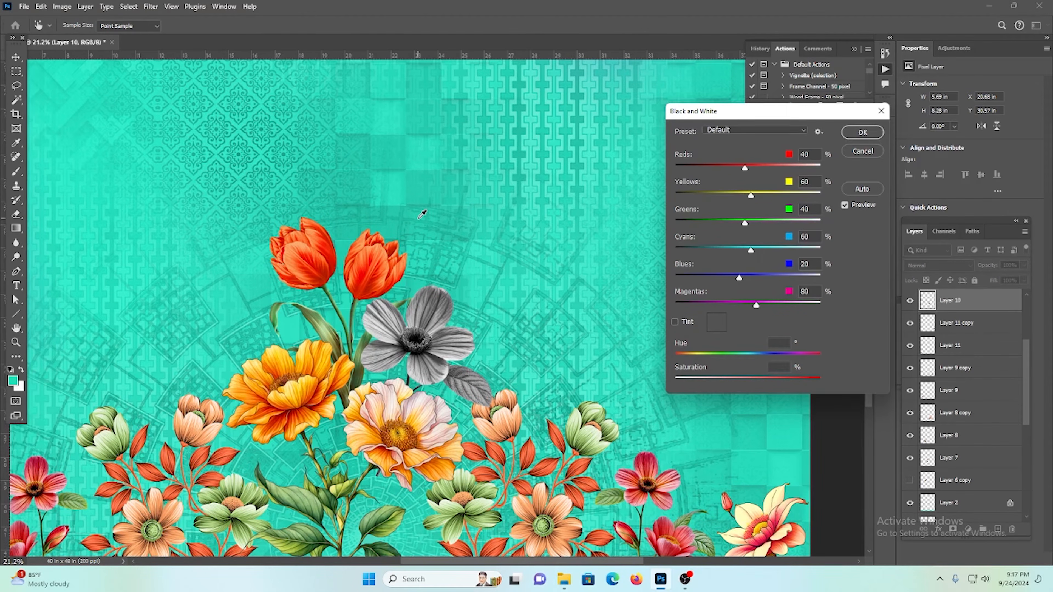
scroll(438, 213, "up", 3)
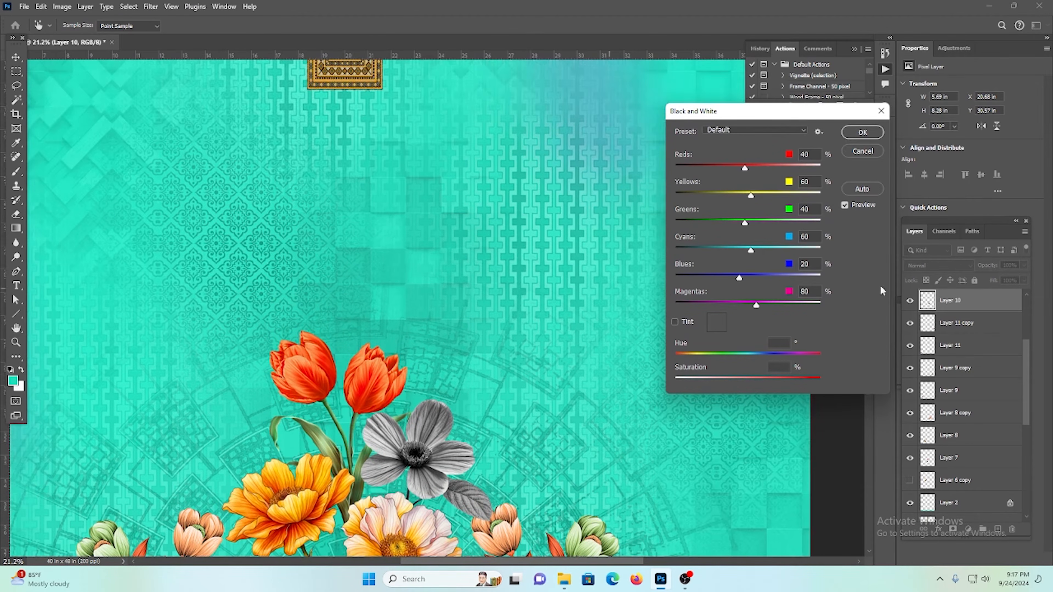
left_click(880, 111)
Step: Duplicate the small pink flower sprig from Layer 9 copy into the open background on both sides below the neck band
scroll(457, 324, "down", 1)
left_click_drag(492, 296, 454, 310)
left_click(570, 431, "ctrl")
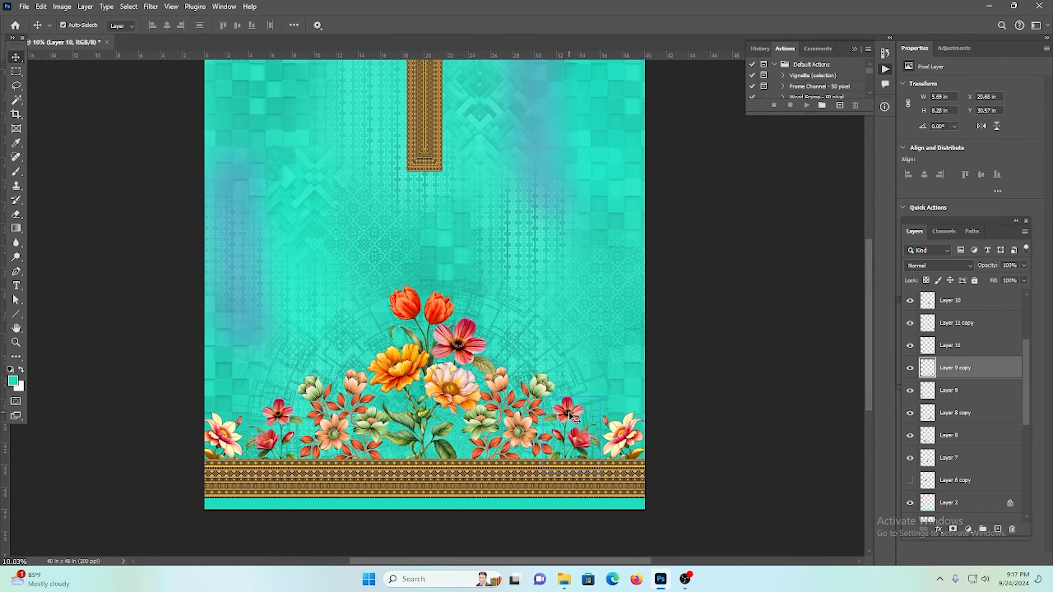
left_click_drag(570, 431, 570, 244)
left_click_drag(651, 305, 408, 276)
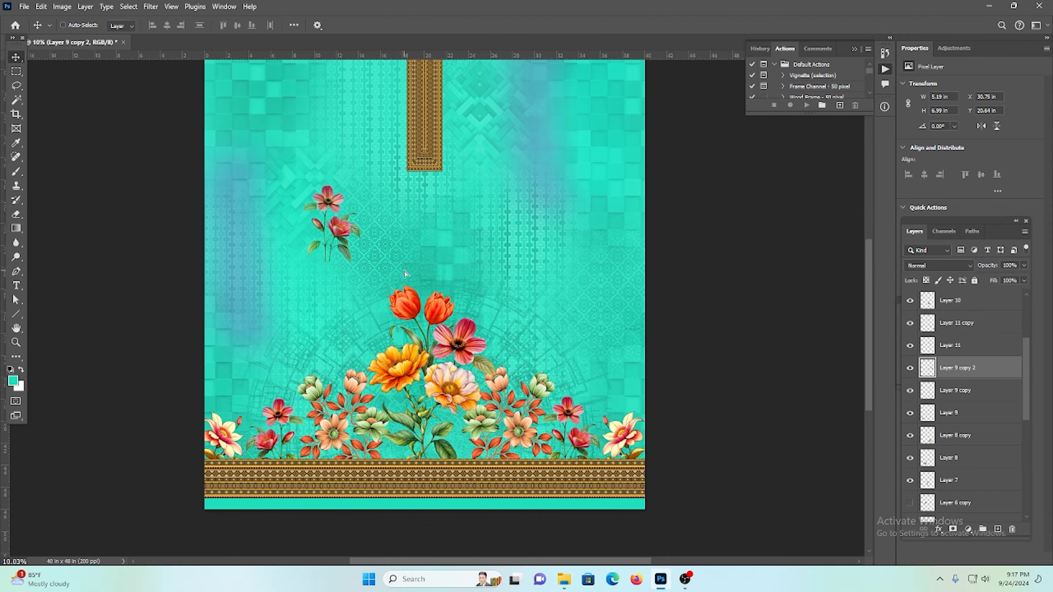
left_click_drag(320, 228, 561, 228)
Step: Scale the right-hand copy of the pink sprig down to about 3.28 by 4.42 in
scroll(560, 199, "up", 1)
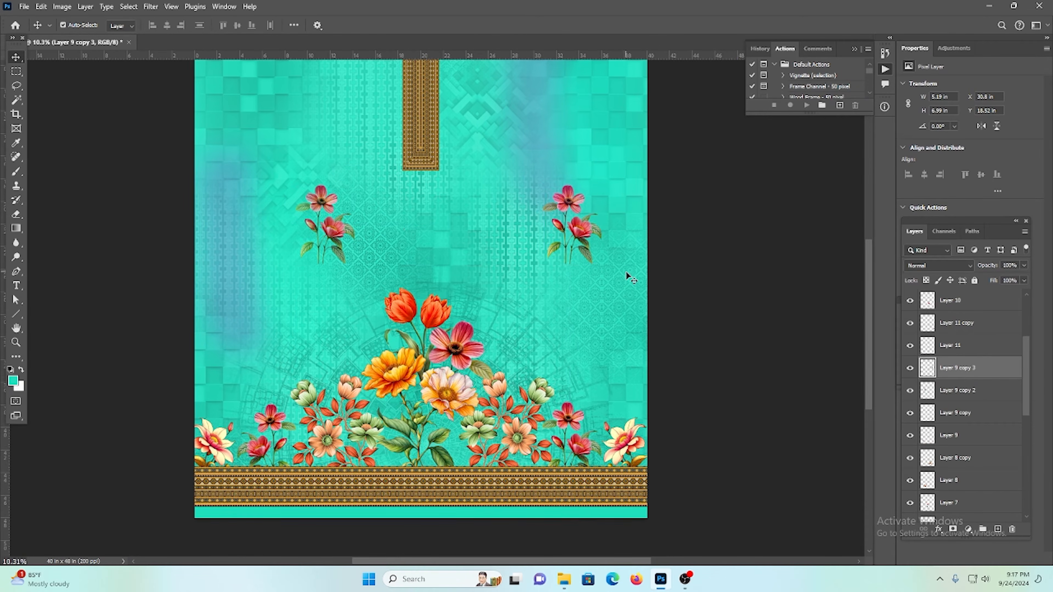
key("ctrl+t")
left_click_drag(572, 184, 566, 211)
key("Return")
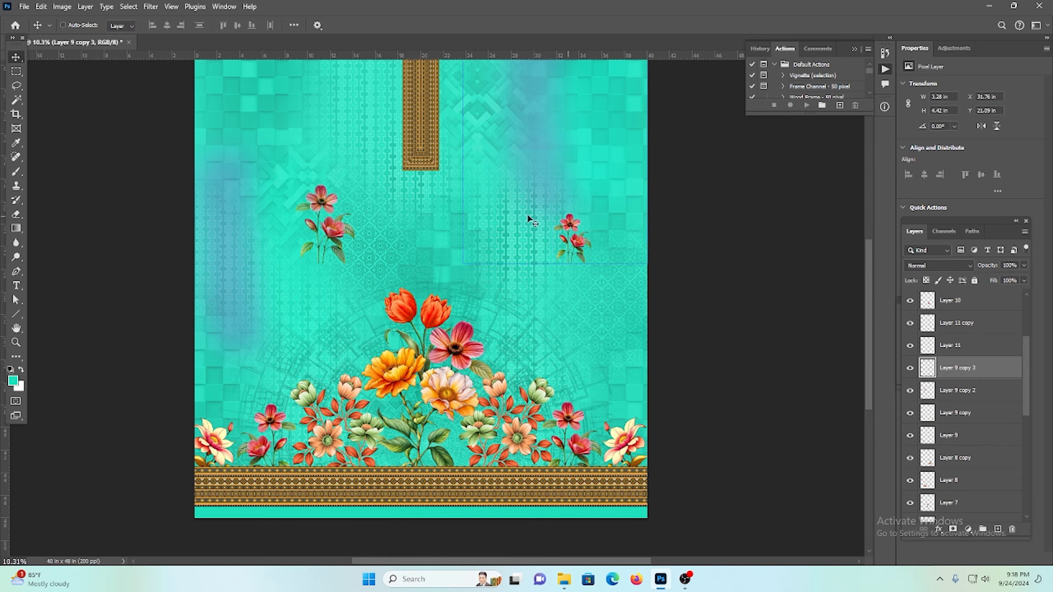
Step: Move the reduced sprig slightly lower and duplicate it higher up, to the right of the neck band
scroll(569, 324, "up", 2)
left_click_drag(600, 327, 592, 355)
left_click_drag(576, 365, 558, 162)
Step: Try to select the three background sprig copies together on the canvas
left_click(355, 286, "ctrl+shift")
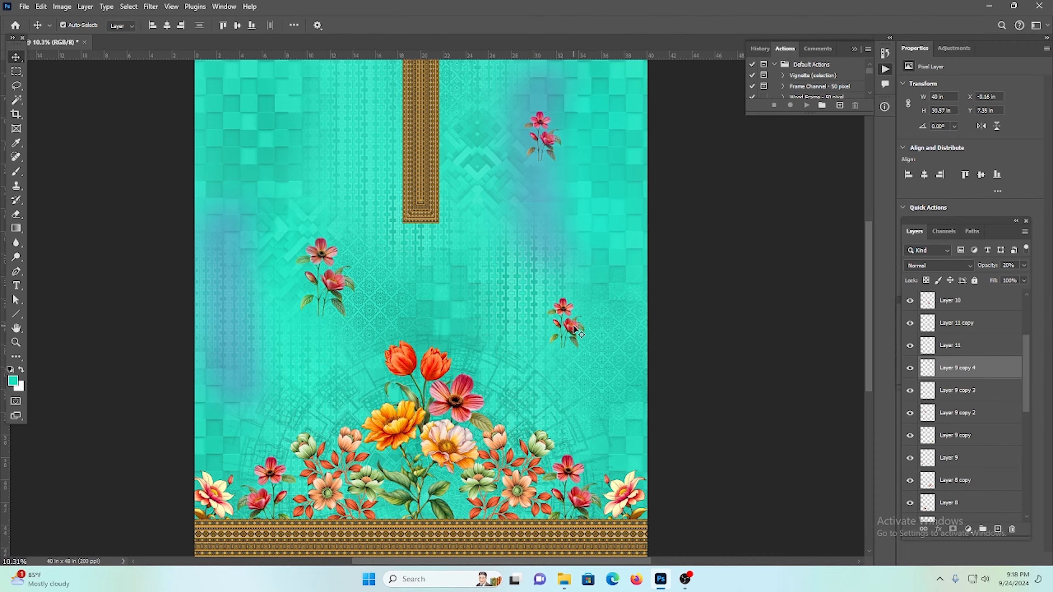
left_click(572, 326, "ctrl+shift")
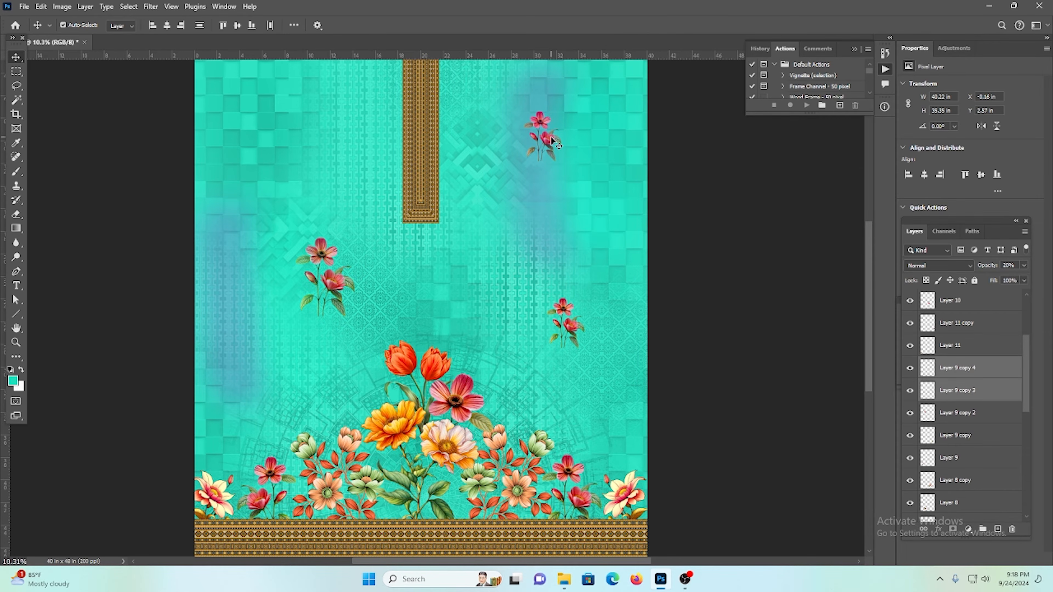
left_click(330, 281, "ctrl+shift")
scroll(942, 422, "up", 4)
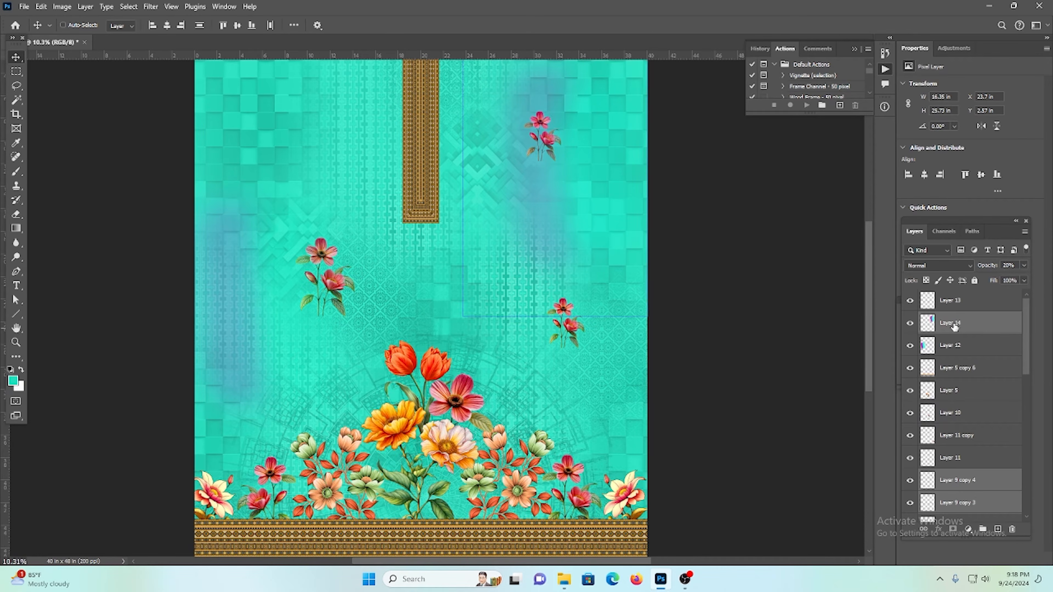
left_click(980, 327, "shift")
left_click(943, 326)
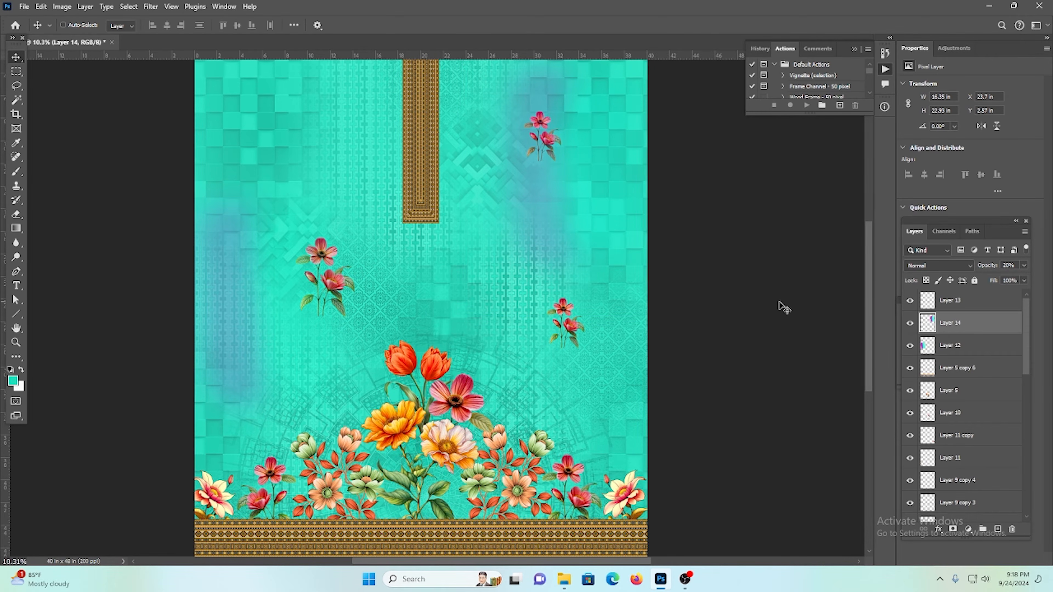
Step: Merge the three background sprig layers Layer 9 copy 2, Layer 9 copy 3 and Layer 9 copy 4 into one layer
scroll(705, 287, "down", 2)
left_click(571, 284, "ctrl")
scroll(993, 493, "down", 3)
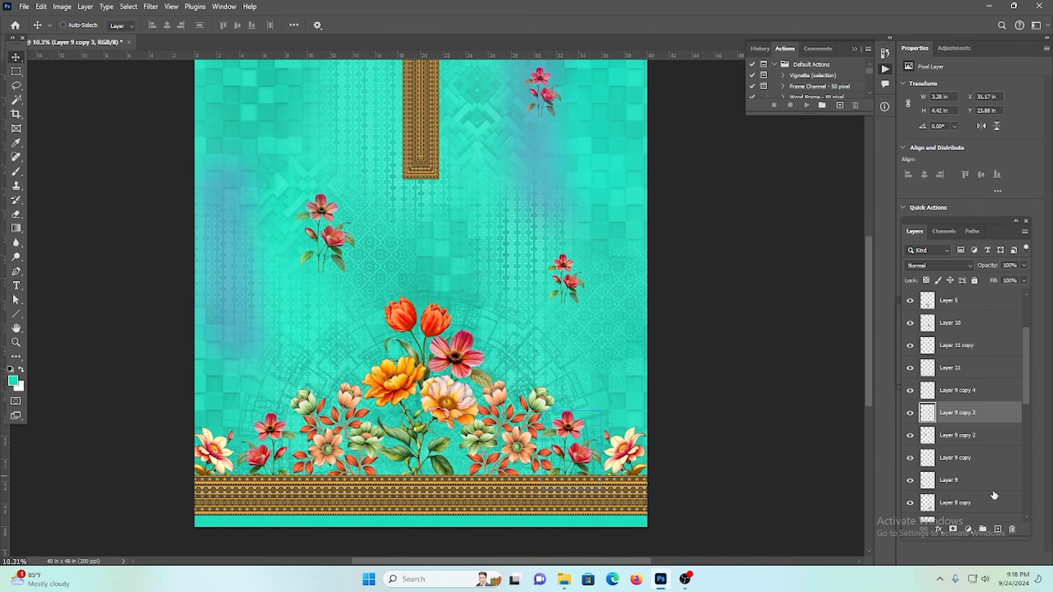
left_click(944, 458, "shift")
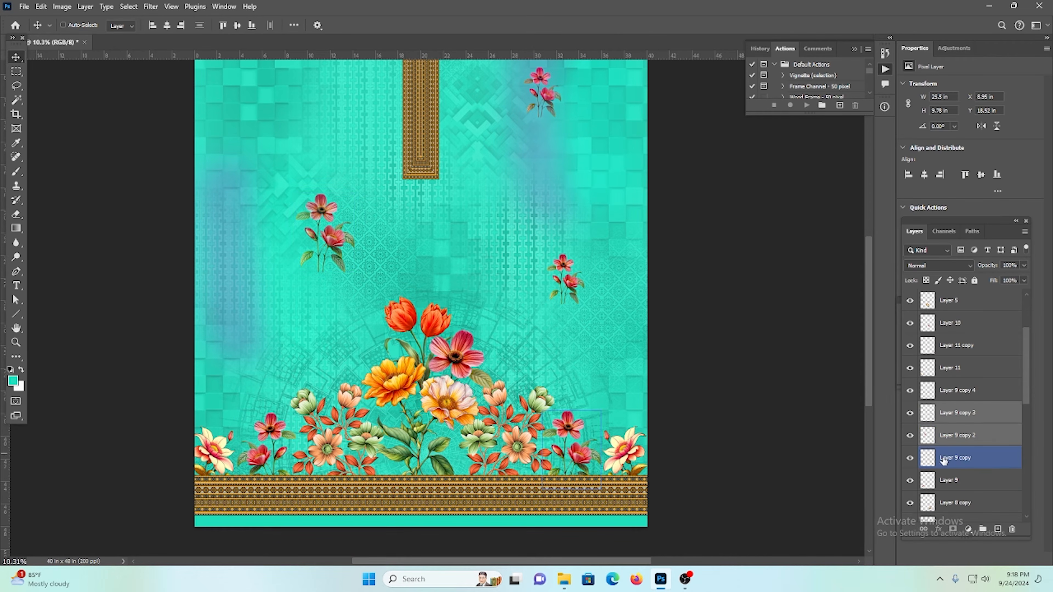
left_click(913, 460)
left_click(914, 460)
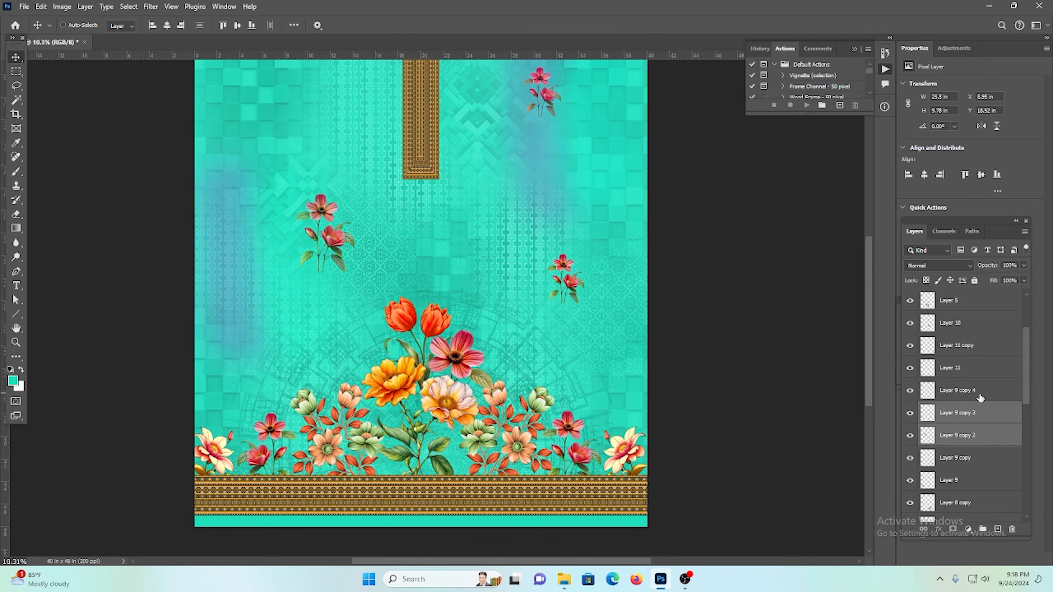
left_click(912, 394)
left_click(912, 394)
left_click(959, 390, "shift")
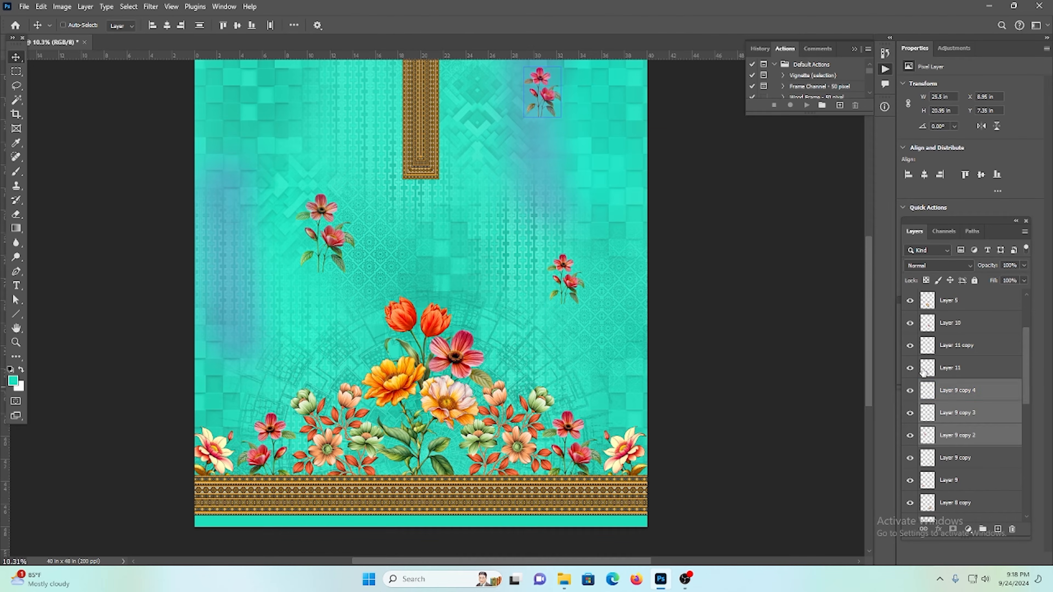
key("ctrl+e")
Step: Set the merged background sprig layer's blend mode to Luminosity and check it against the whole design
left_click(940, 265)
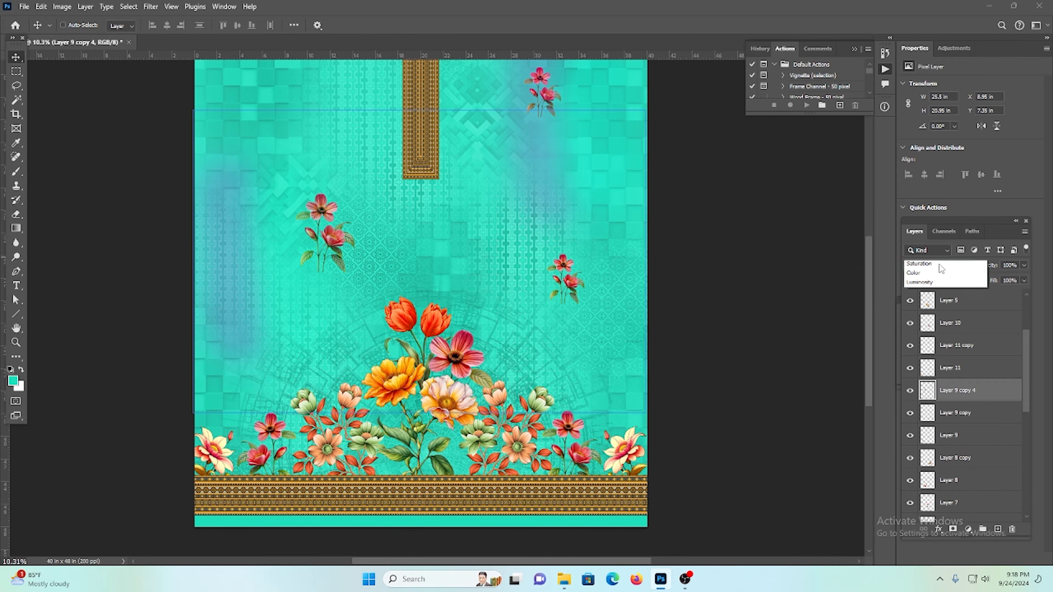
left_click(930, 554)
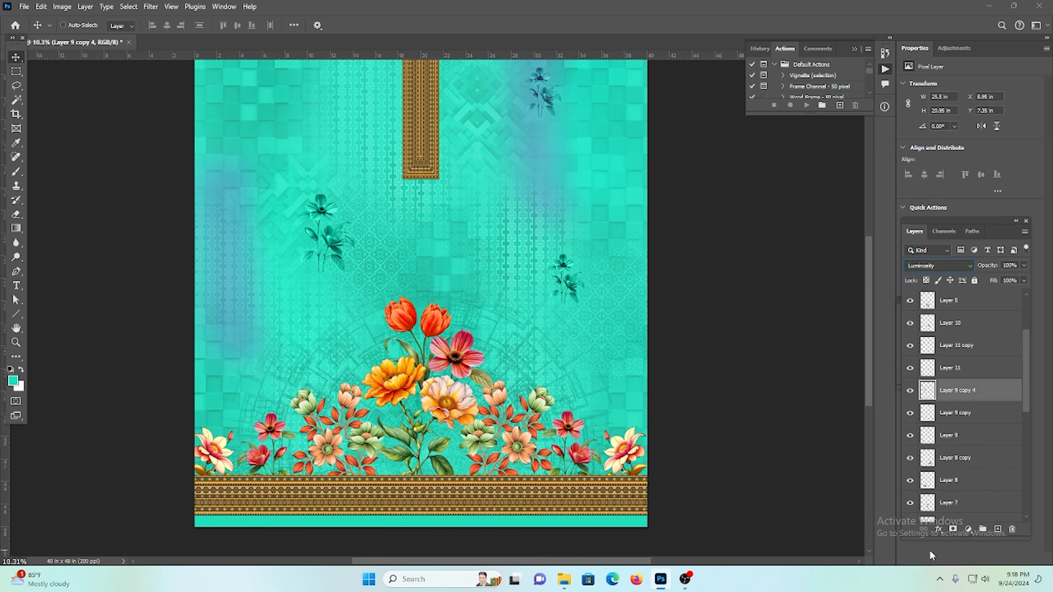
key("ctrl+0")
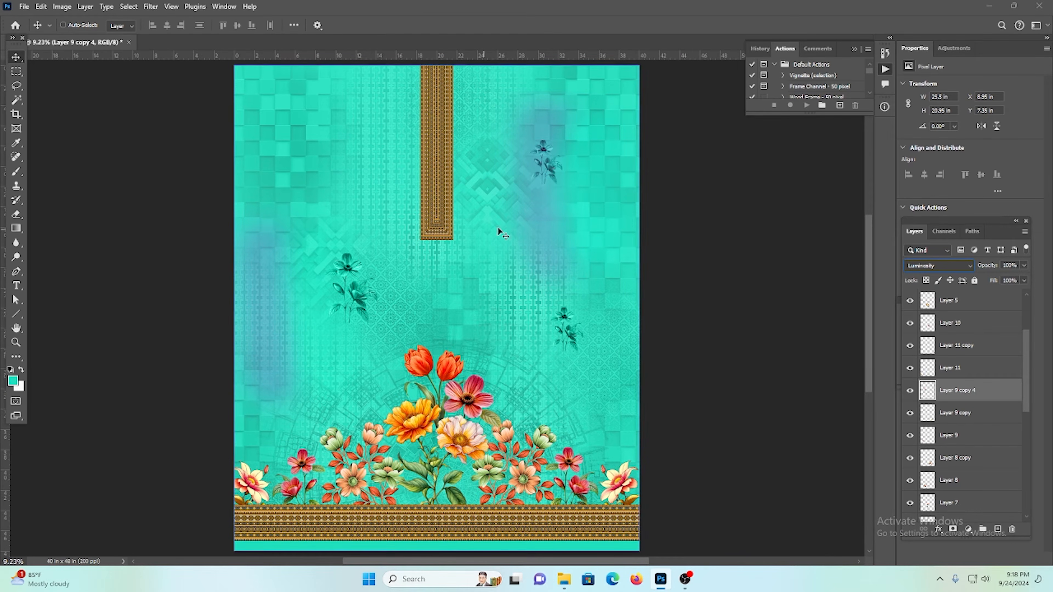
left_click_drag(459, 321, 481, 364)
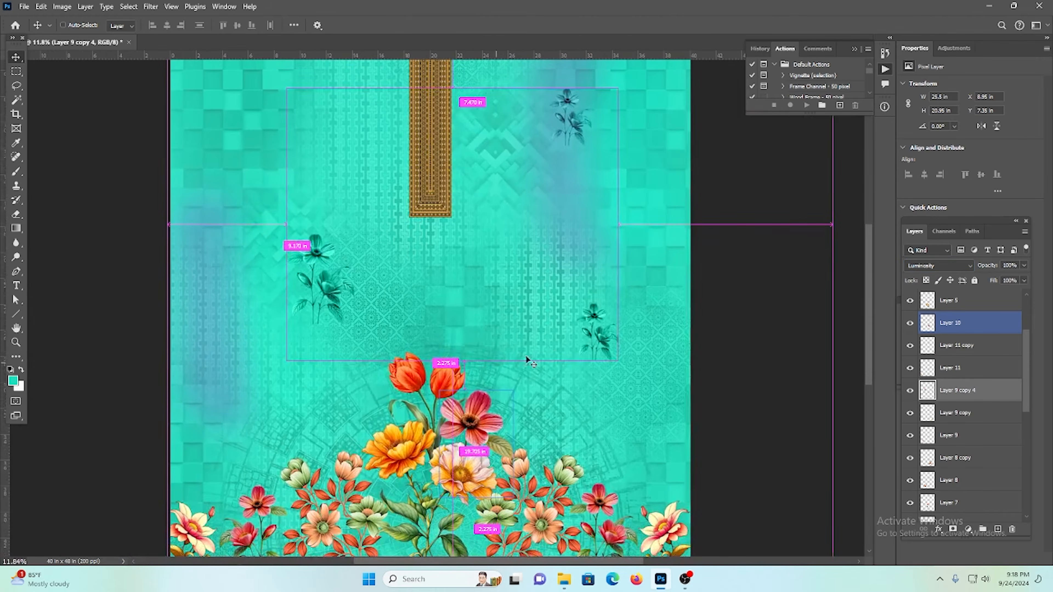
scroll(539, 359, "down", 4)
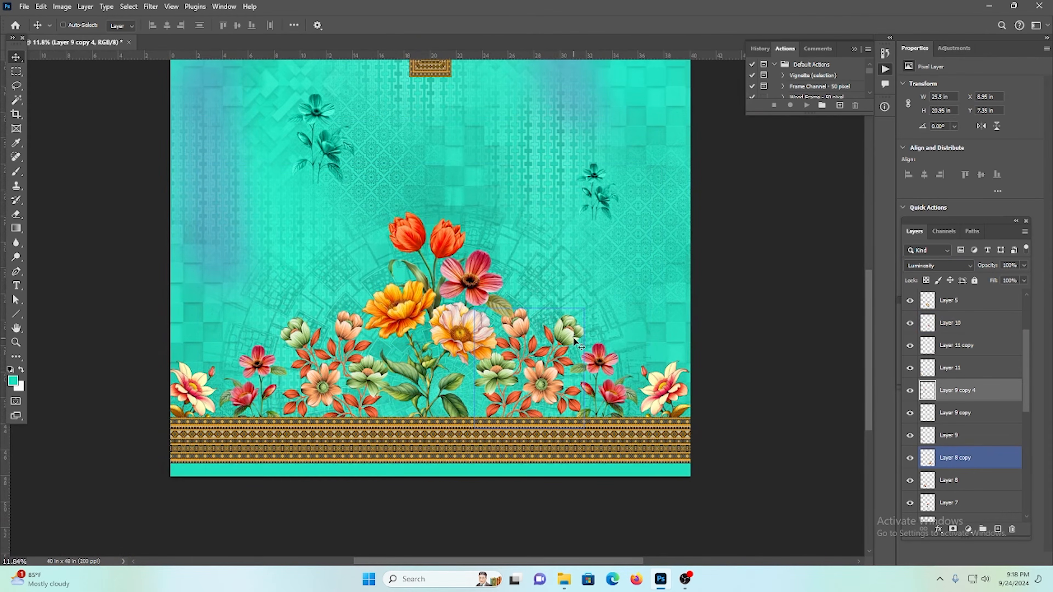
key("ctrl+0")
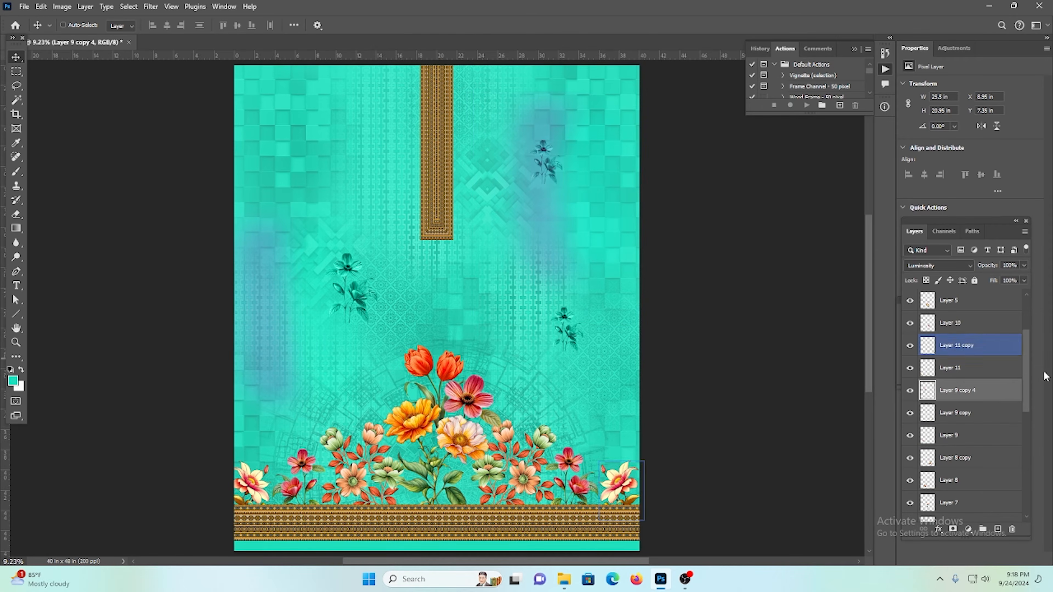
Step: Merge Layer 14 and Layer 12, the two bluish shading layers, into one layer
scroll(998, 435, "down", 5)
left_click(540, 140, "ctrl")
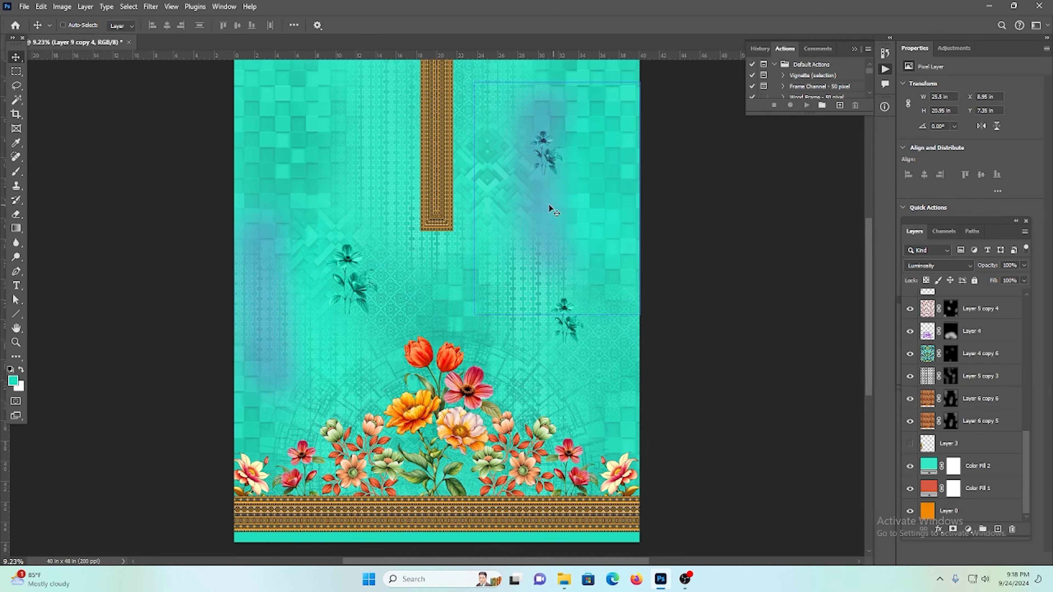
left_click(953, 322, "shift")
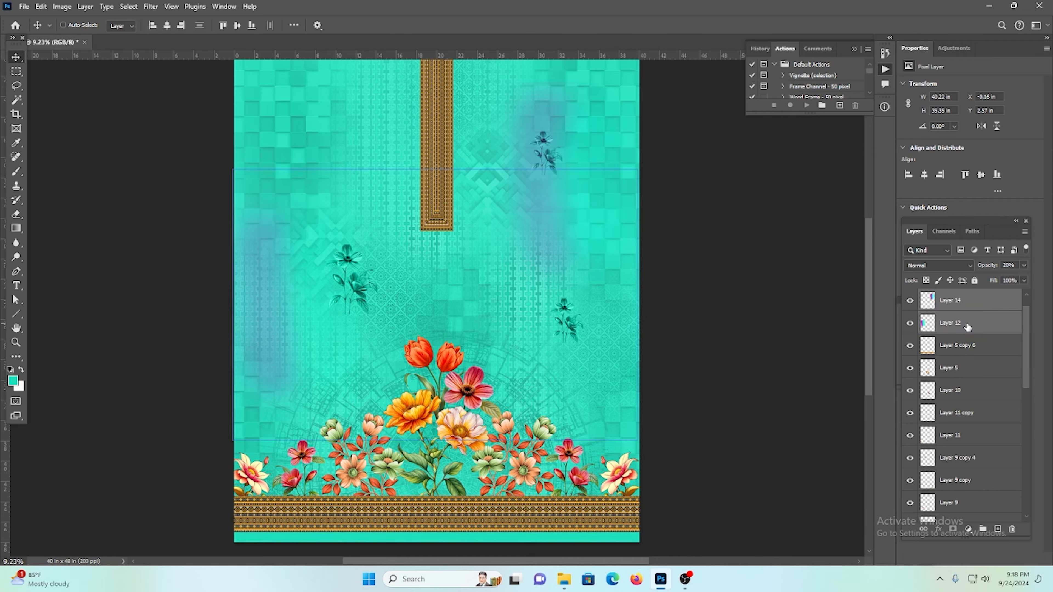
key("ctrl+e")
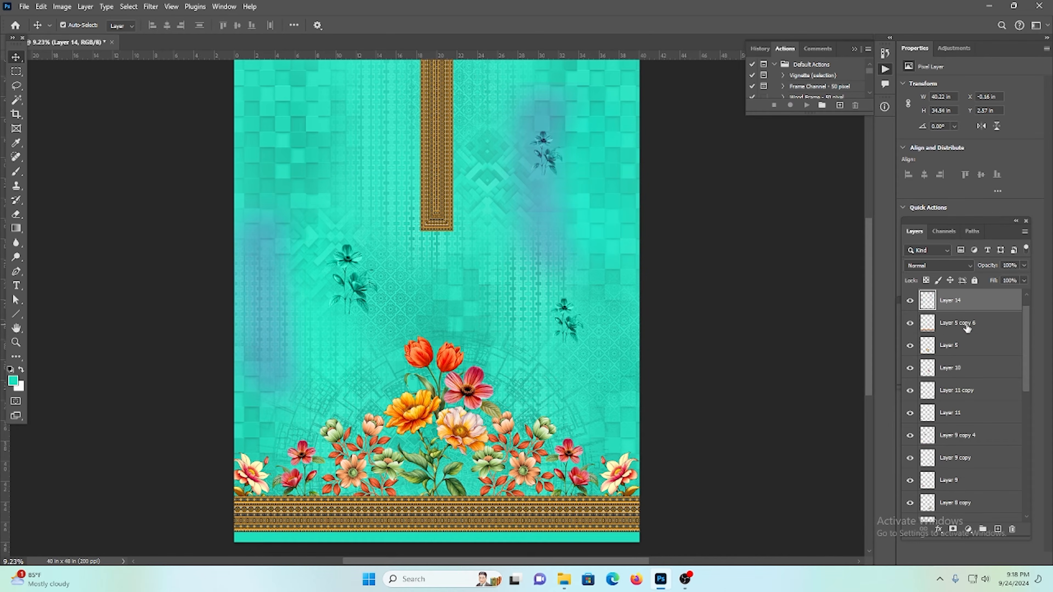
key("ctrl+u")
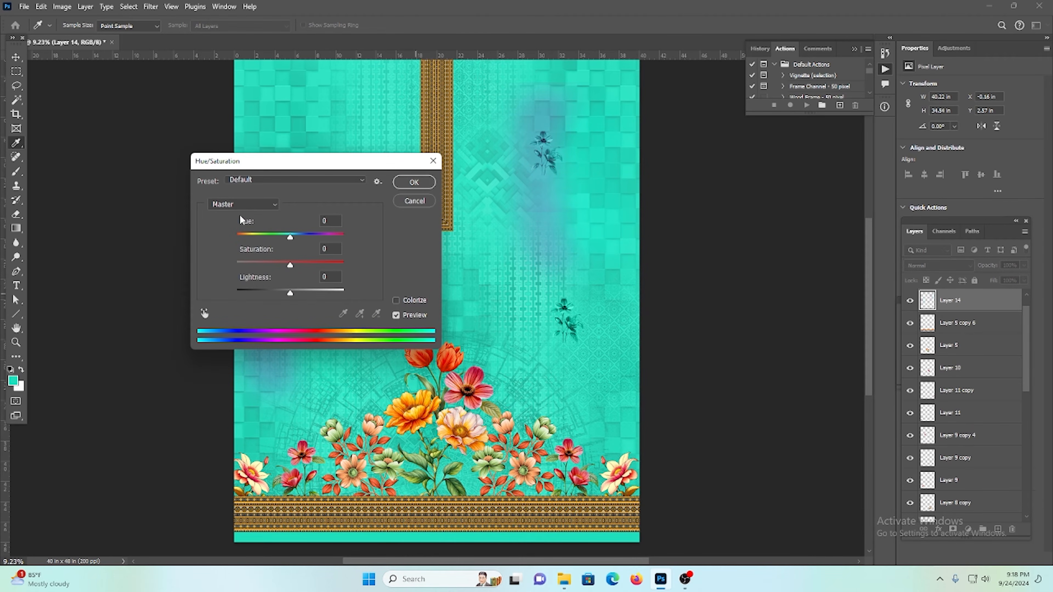
left_click_drag(273, 237, 239, 235)
left_click_drag(294, 266, 326, 236)
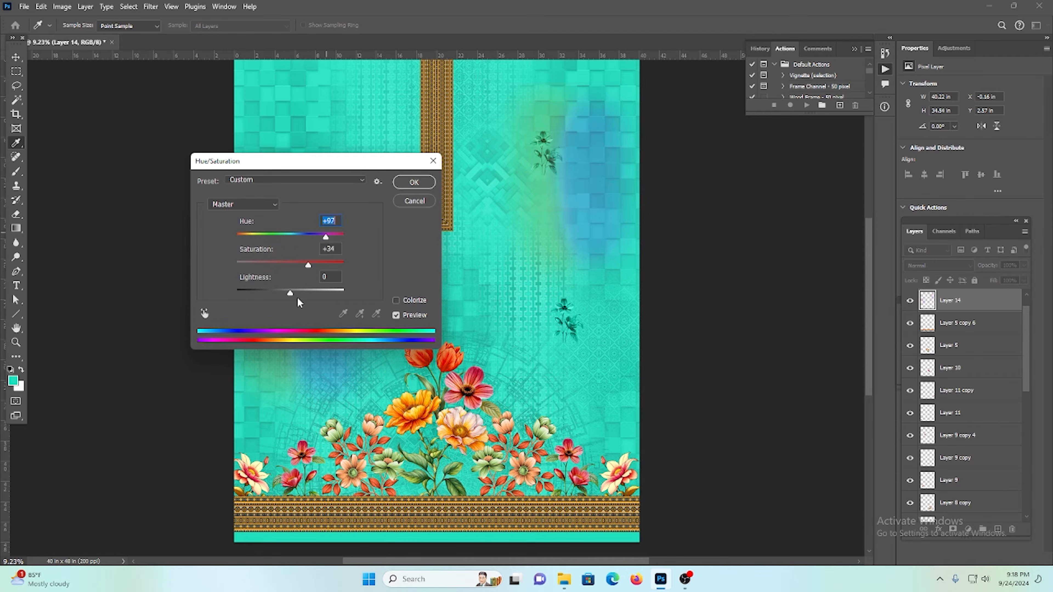
left_click_drag(290, 292, 377, 283)
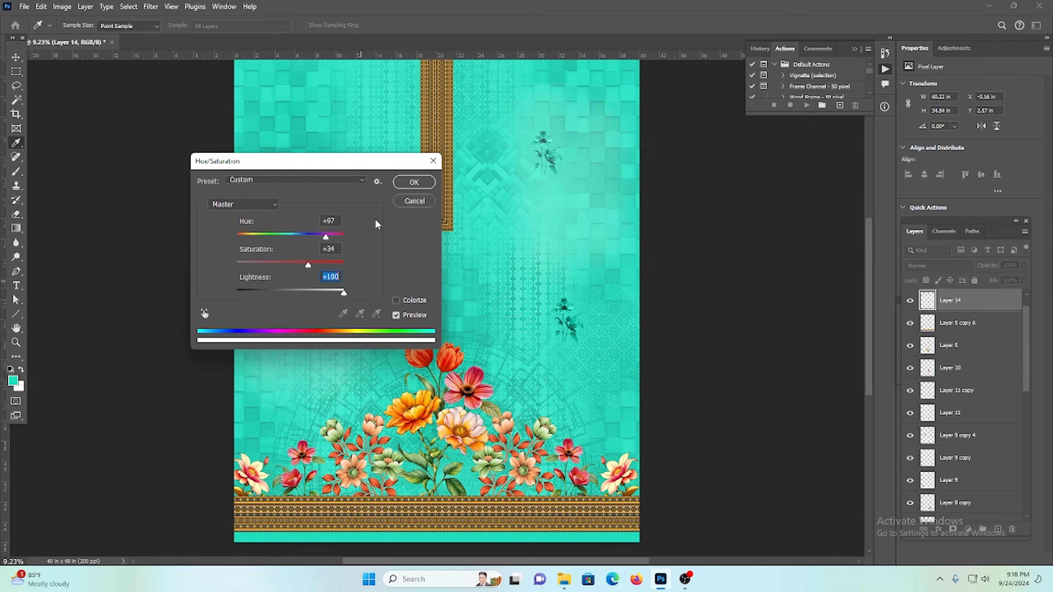
left_click(435, 162)
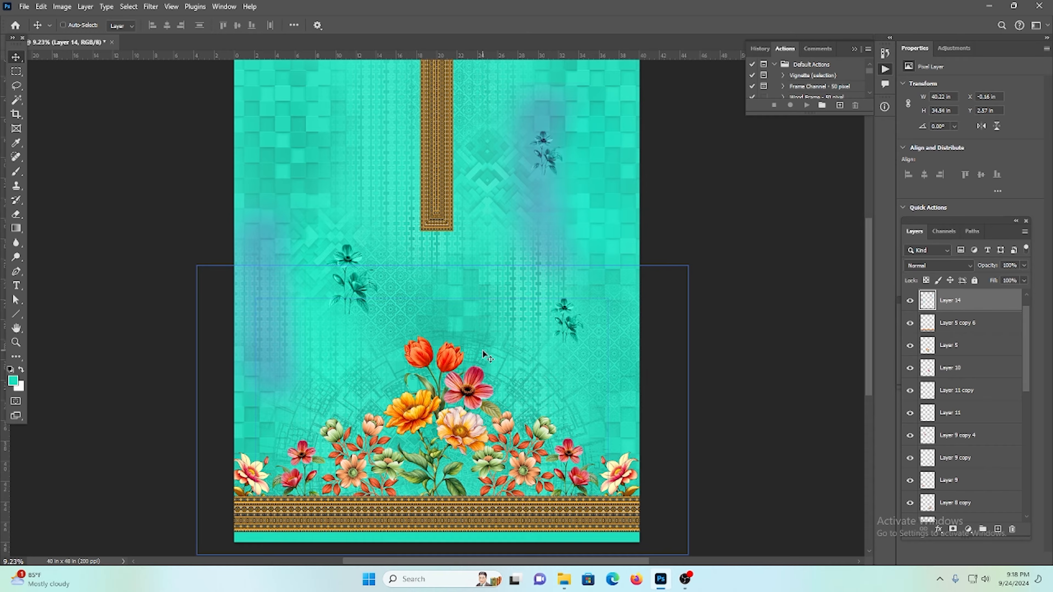
Step: Delete the merged bluish shading layer and check the cleaned background of the turquoise design
key("Delete")
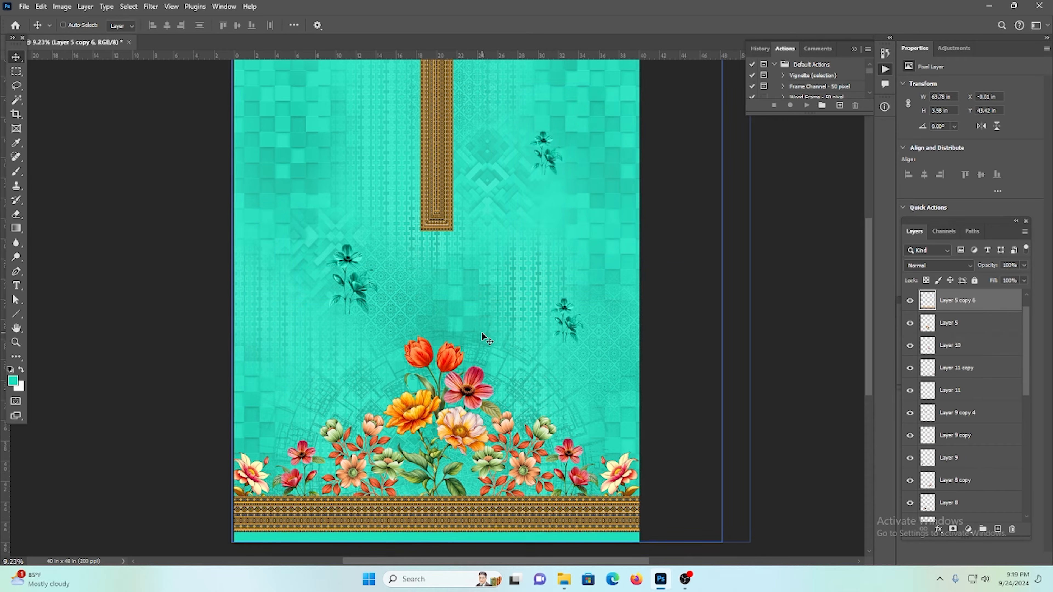
scroll(482, 337, "up", 1)
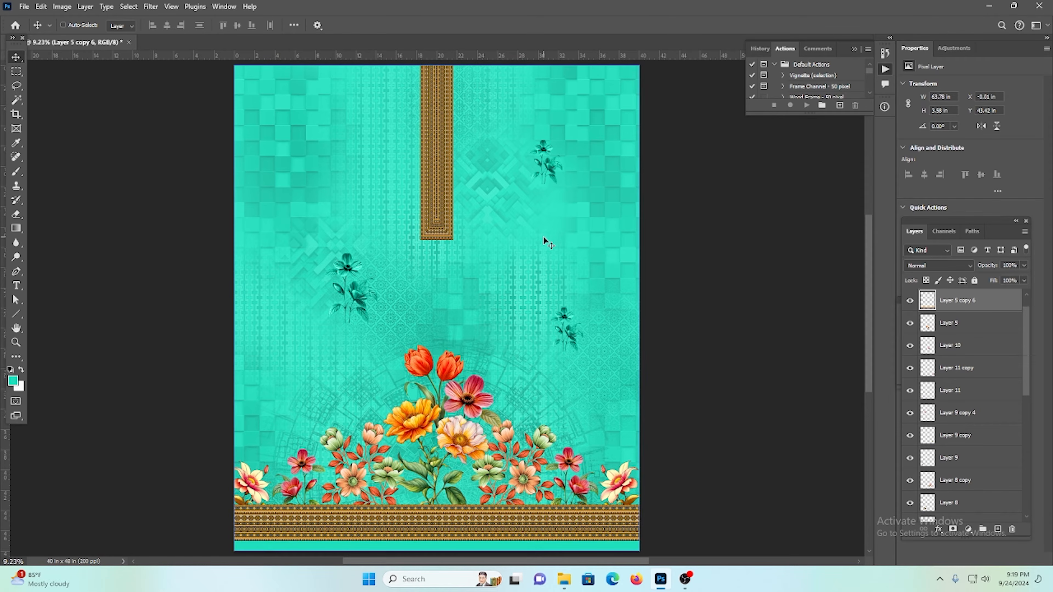
scroll(356, 293, "down", 3)
left_click_drag(553, 279, 437, 317)
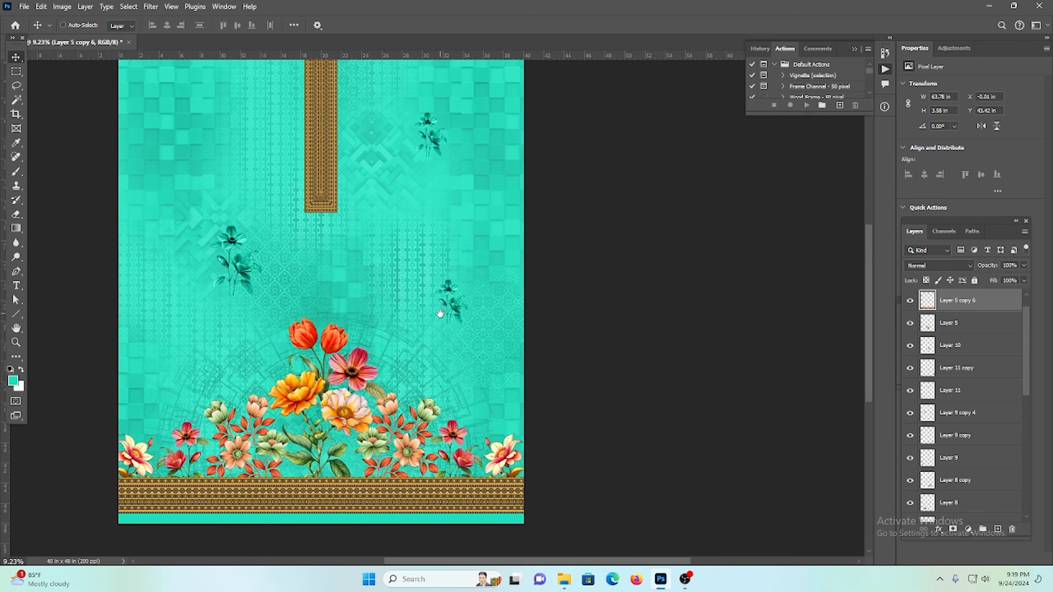
scroll(442, 314, "up", 2)
scroll(443, 314, "down", 2)
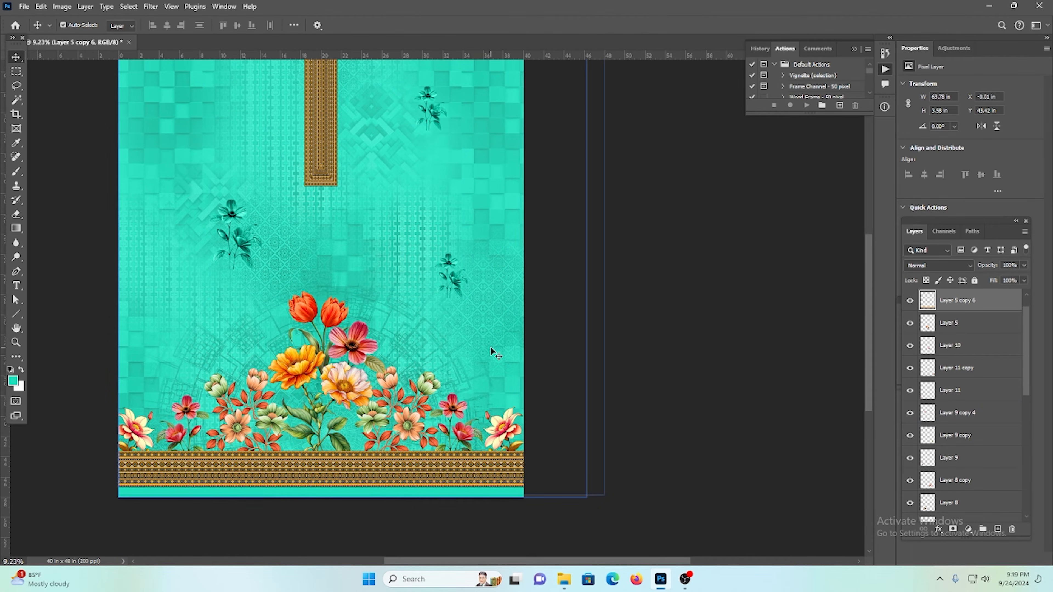
Step: Create a new blank document 40 inches wide and 90 inches high at 200 pixels per inch in RGB with a white background
key("ctrl+n")
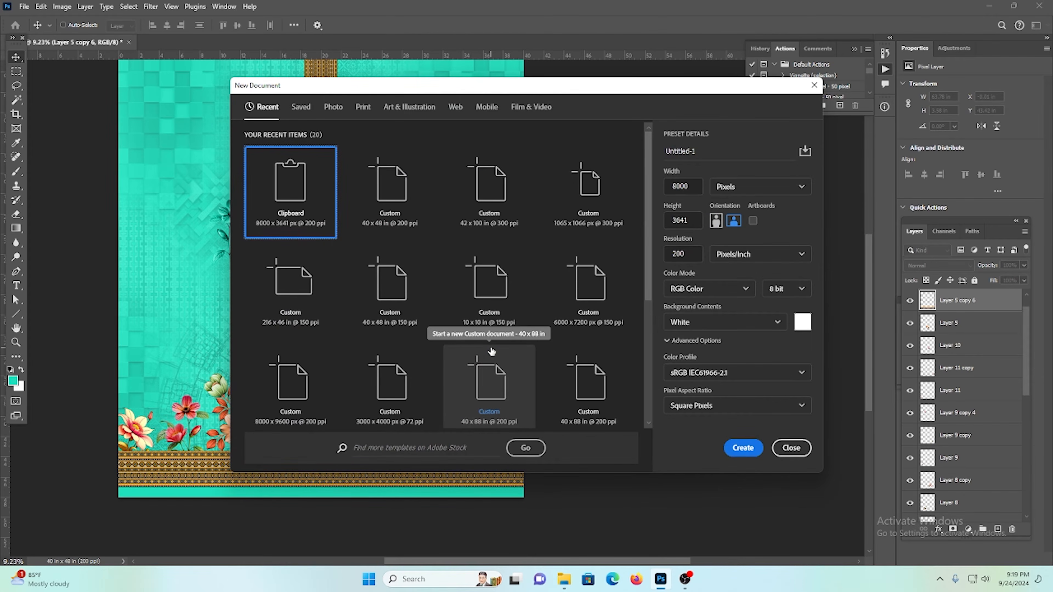
left_click(787, 187)
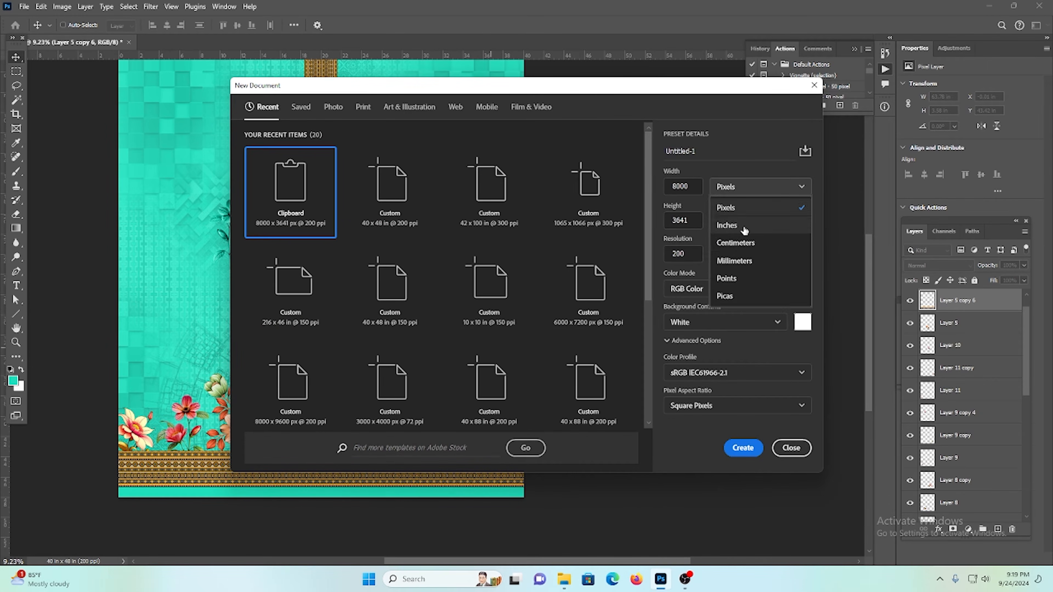
left_click(727, 226)
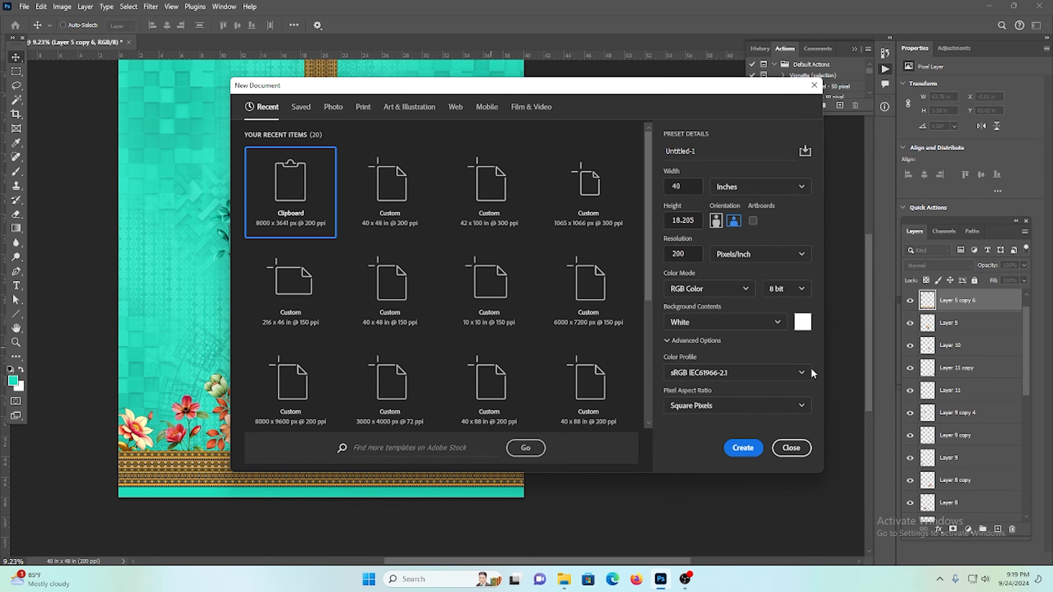
left_click(684, 187)
left_click_drag(699, 223, 655, 228)
type("90")
left_click(741, 448)
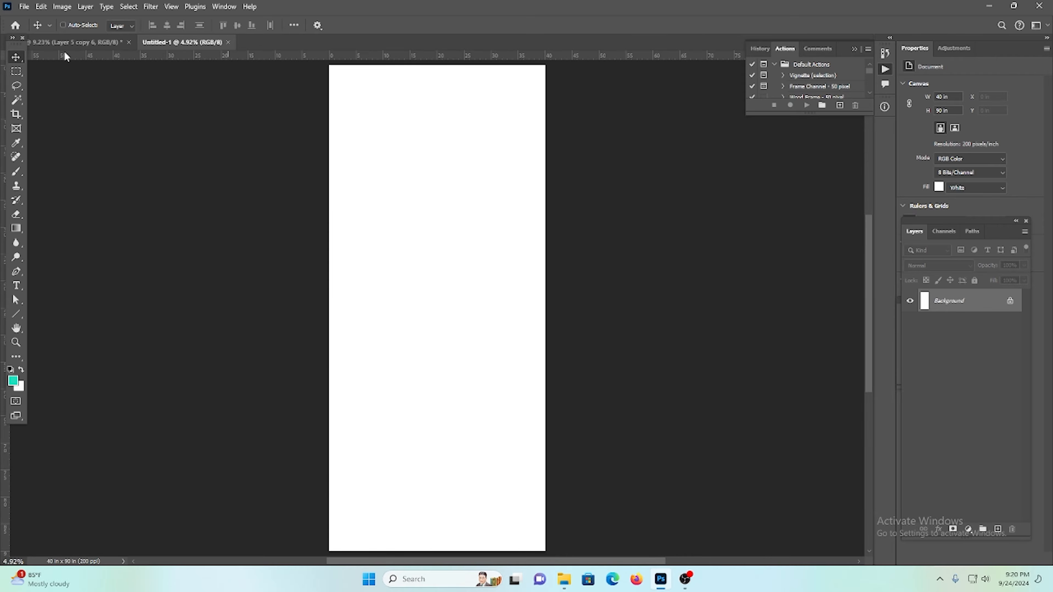
Step: Switch back to the floral design and copy its lower golden border band, Layer 5 copy 6
left_click(74, 42)
scroll(379, 415, "down", 1)
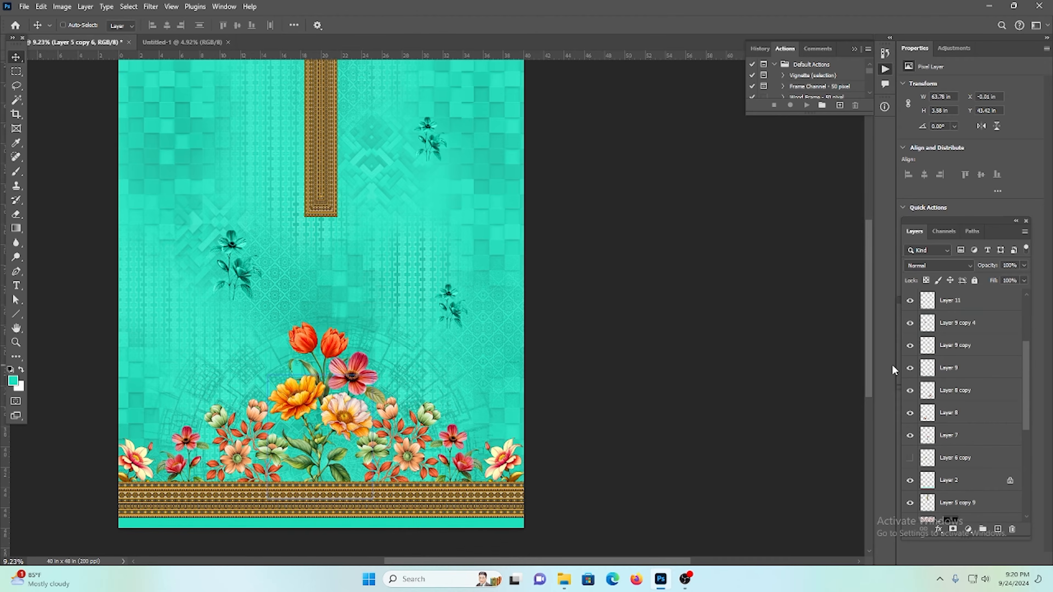
left_click(386, 499, "ctrl")
scroll(957, 409, "down", 4)
scroll(990, 456, "up", 6)
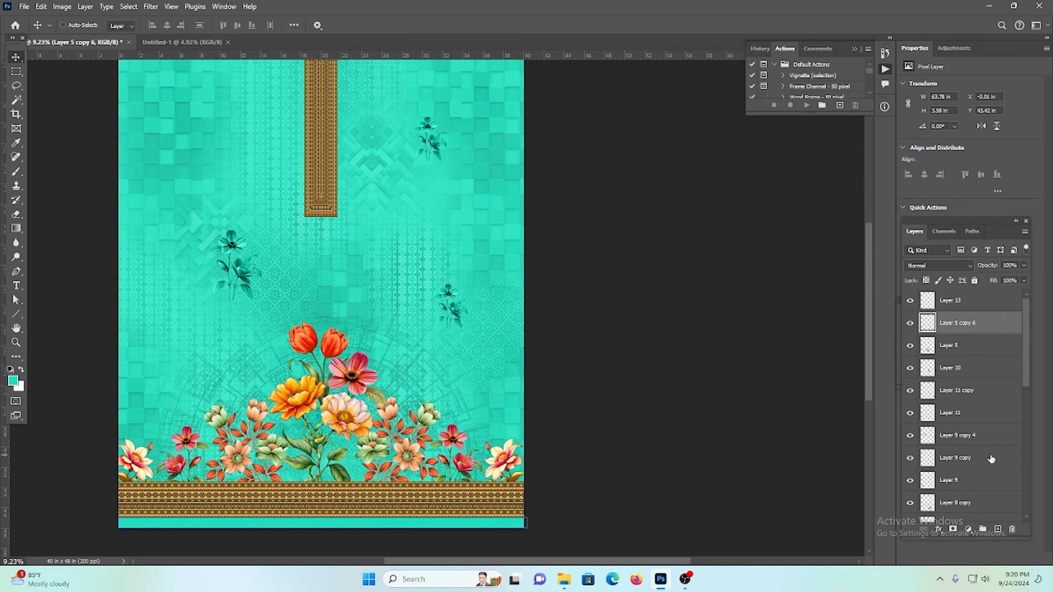
key("ctrl+s")
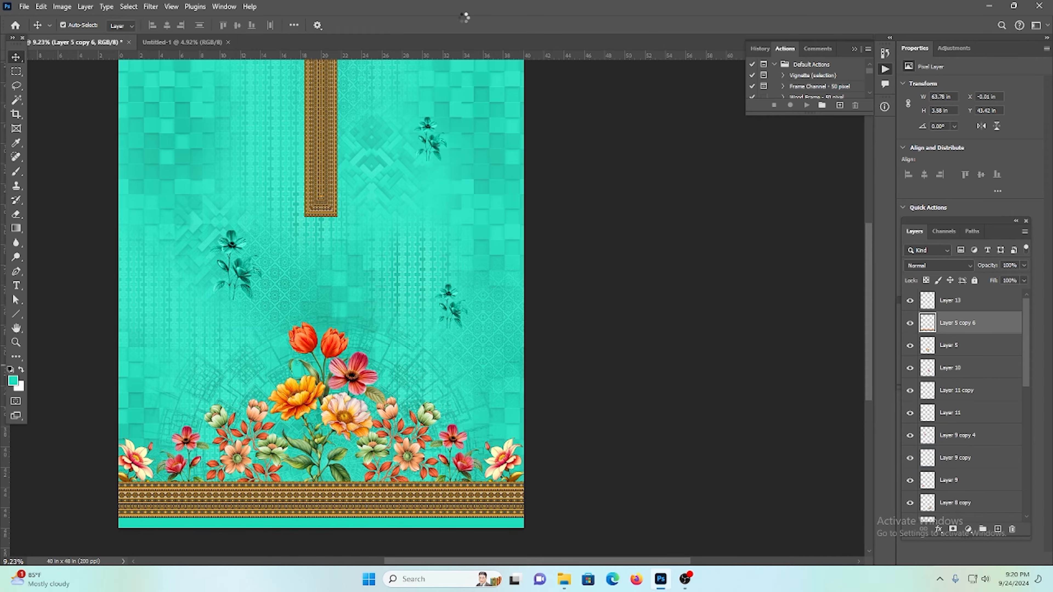
Step: Paste the golden border band into the new 40 x 90 in document and move it down near the lower edge
left_click(165, 41)
scroll(510, 178, "down", 2)
left_click_drag(414, 365, 441, 377)
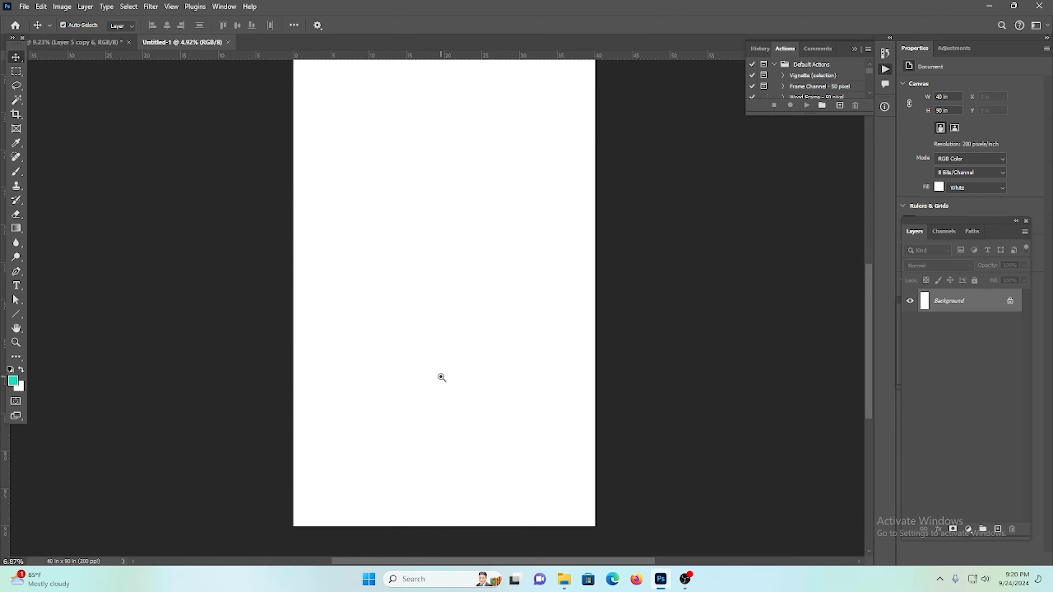
key("ctrl+v")
scroll(514, 275, "down", 5)
left_click_drag(504, 212, 465, 414)
Step: Replace the pasted band in the new document with the floral design's golden border band and the turquoise strip below it, copied together
left_click(101, 42)
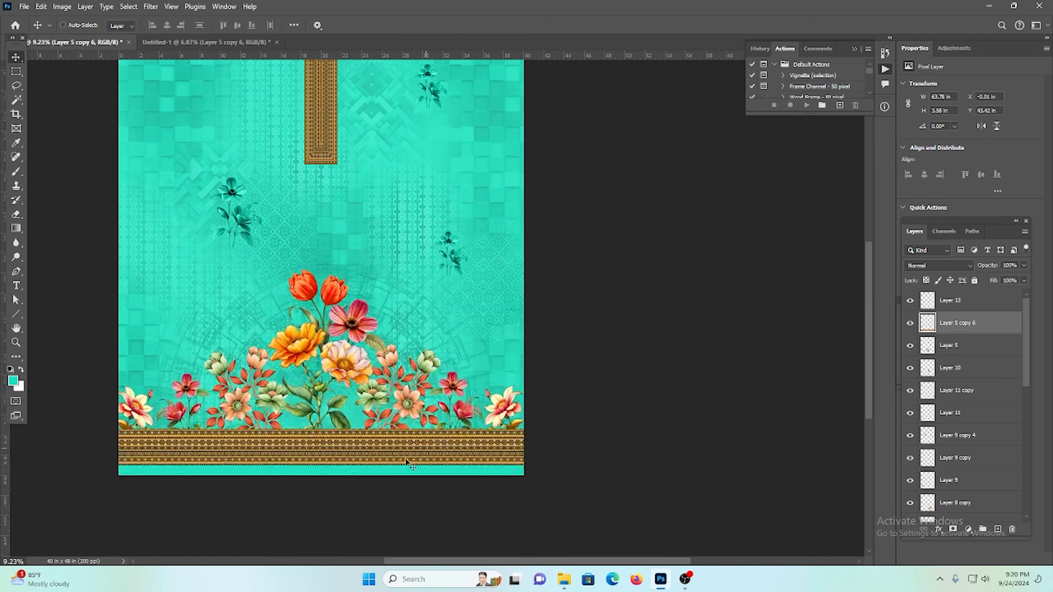
left_click(344, 473, "ctrl+shift")
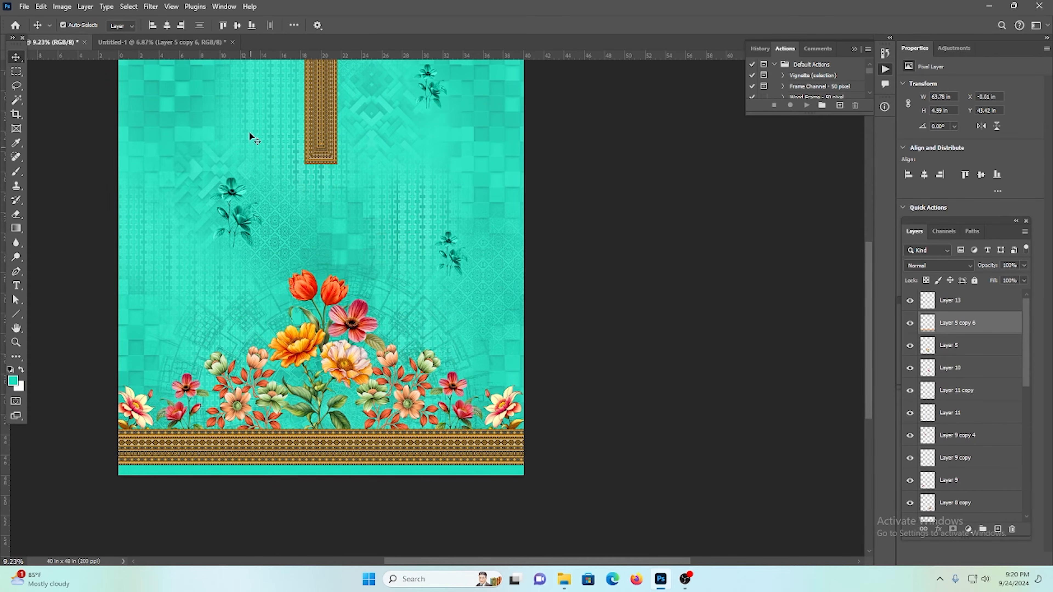
left_click(177, 43)
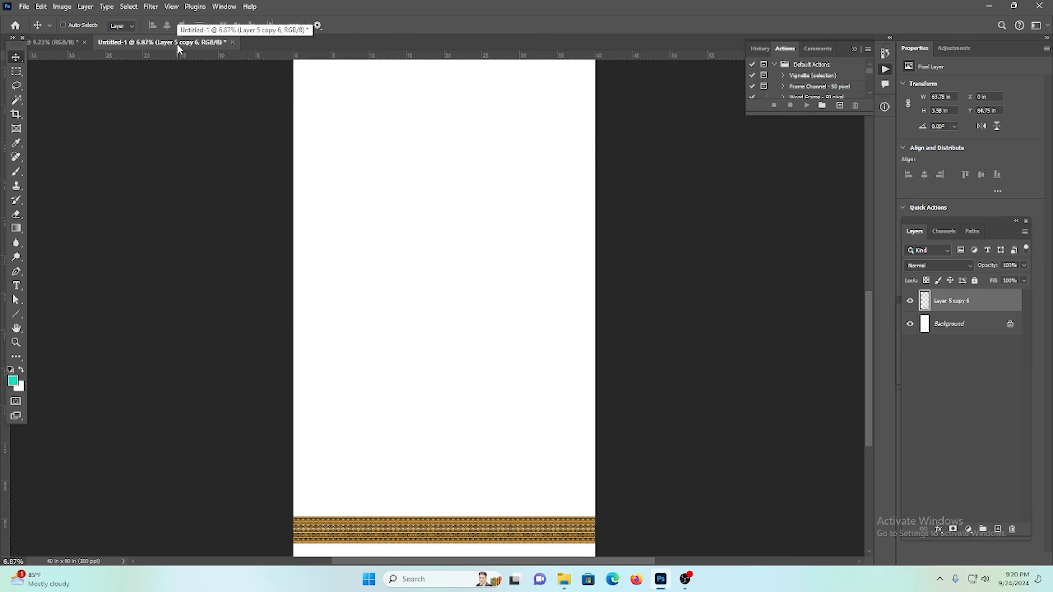
key("Delete")
key("ctrl+v")
scroll(523, 112, "down", 3)
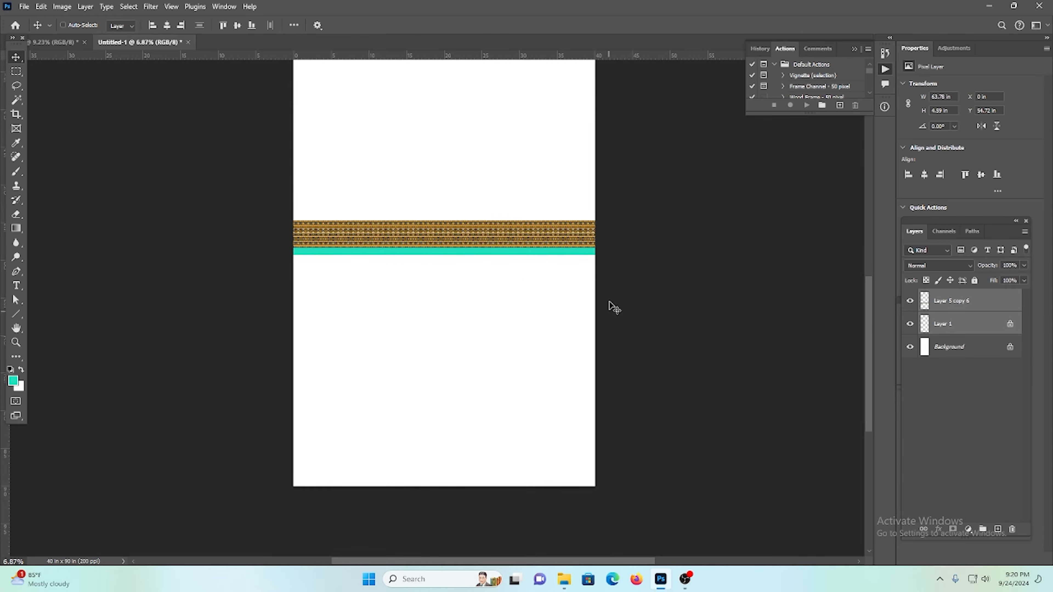
Step: Rotate the pasted golden border band and turquoise strip together by 90° so they run vertically
key("ctrl+t")
left_click_drag(769, 153, 579, 442)
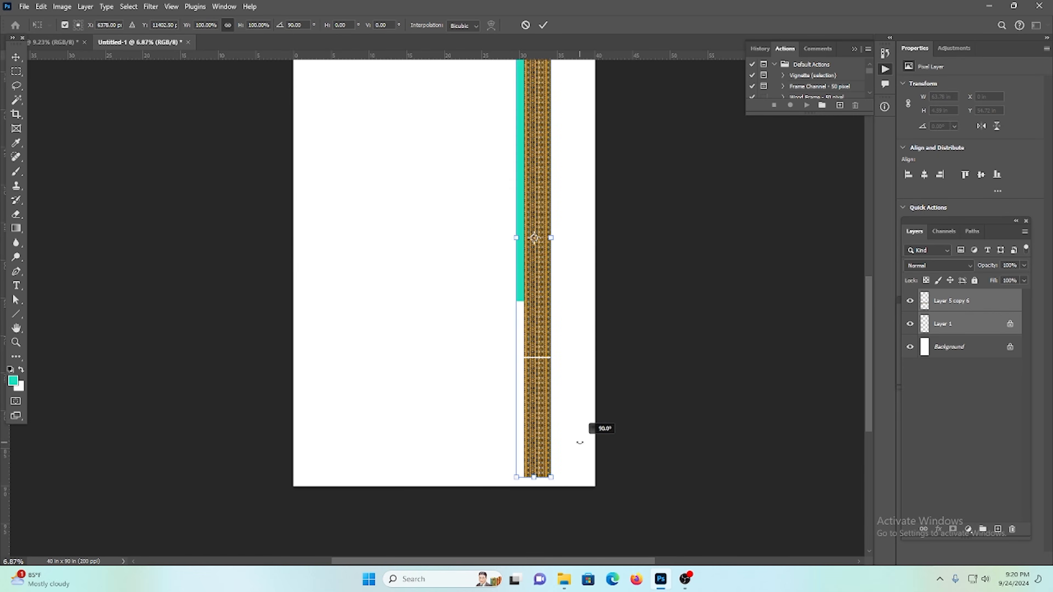
key("Return")
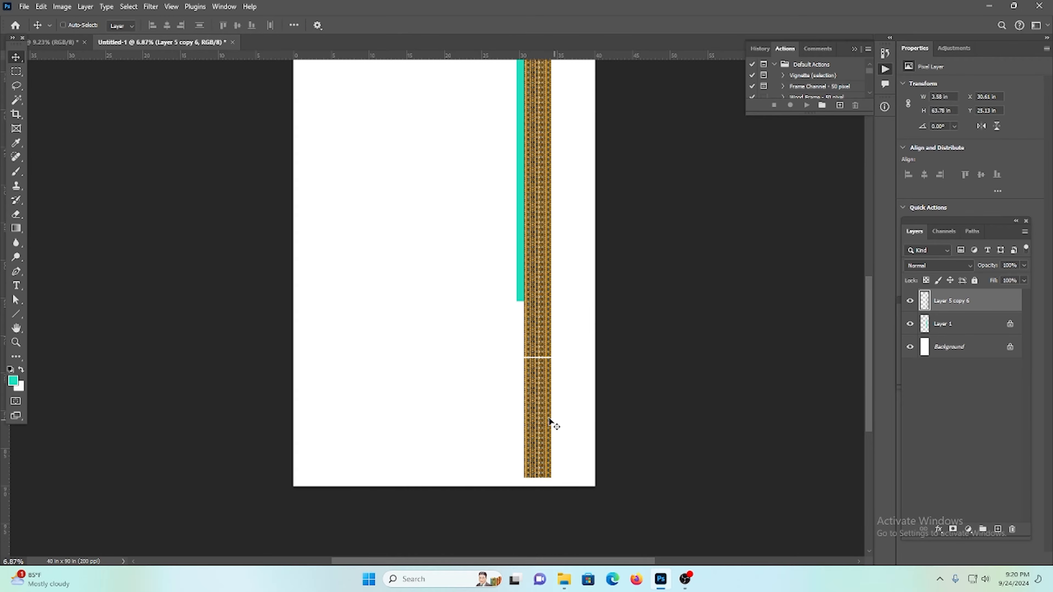
Step: Delete the separate lower piece of the vertical golden band, below the white gap
scroll(555, 431, "up", 3)
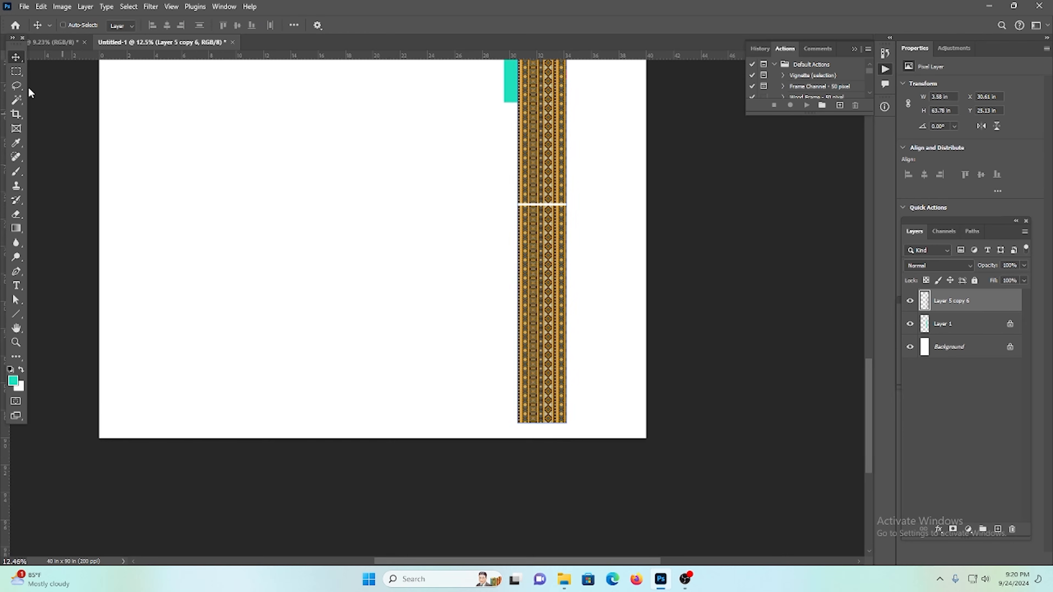
left_click(16, 71)
left_click_drag(657, 495, 451, 204)
scroll(562, 193, "up", 4)
scroll(633, 315, "up", 1)
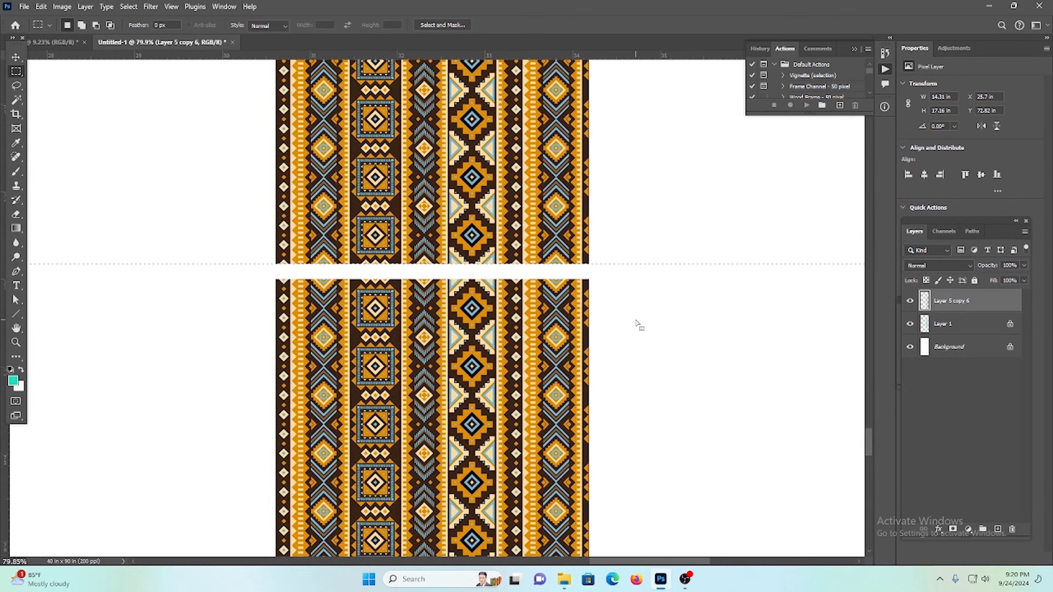
key("Delete")
scroll(420, 319, "up", 3)
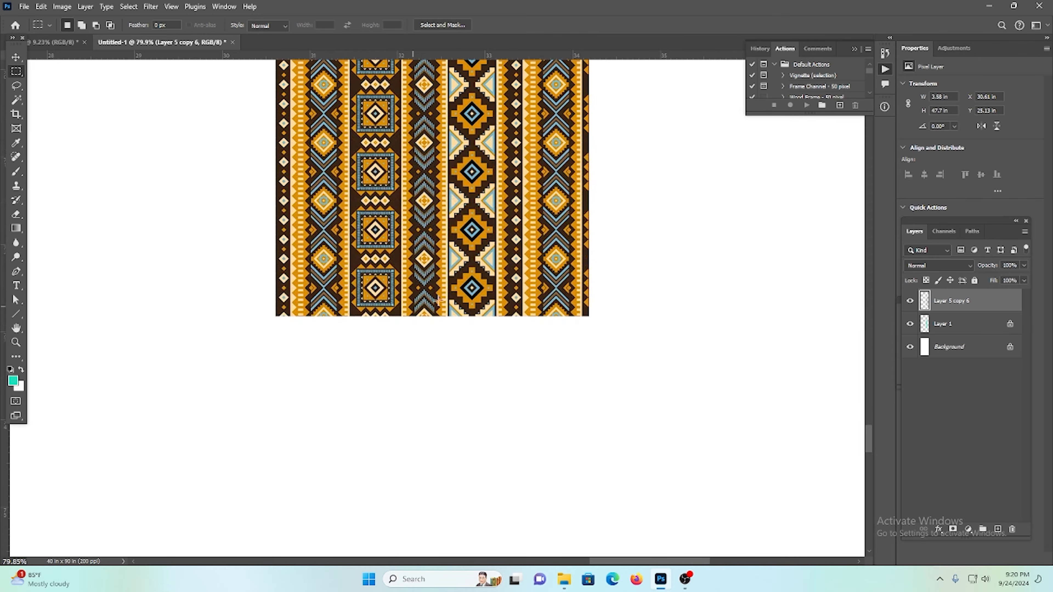
scroll(348, 266, "down", 10)
Step: Group the golden band and turquoise strip, and align the group with the canvas's bottom and left edges
left_click(956, 323, "shift")
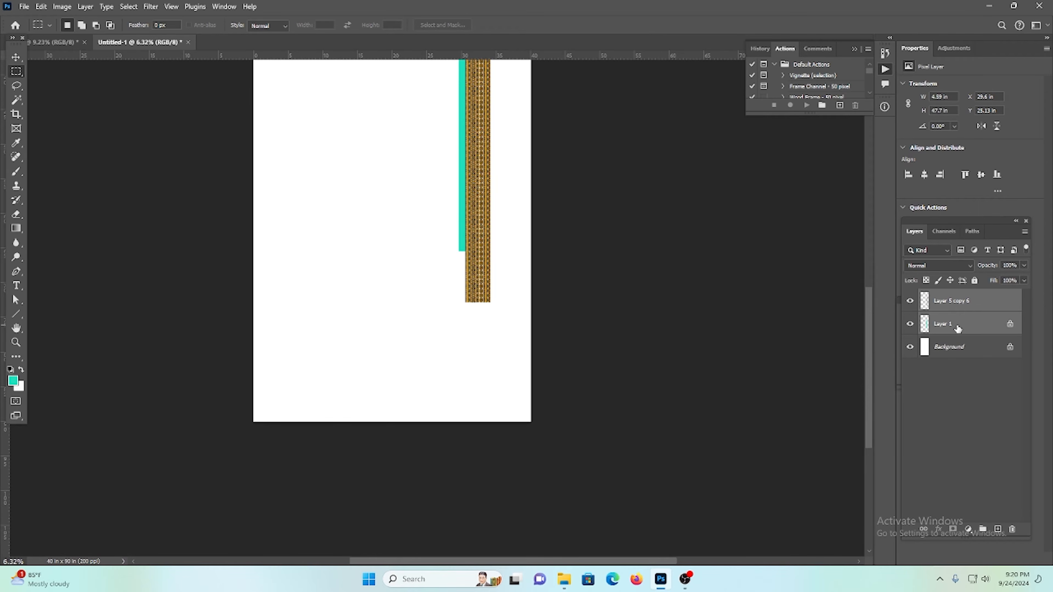
key("ctrl+g")
left_click(970, 324, "shift")
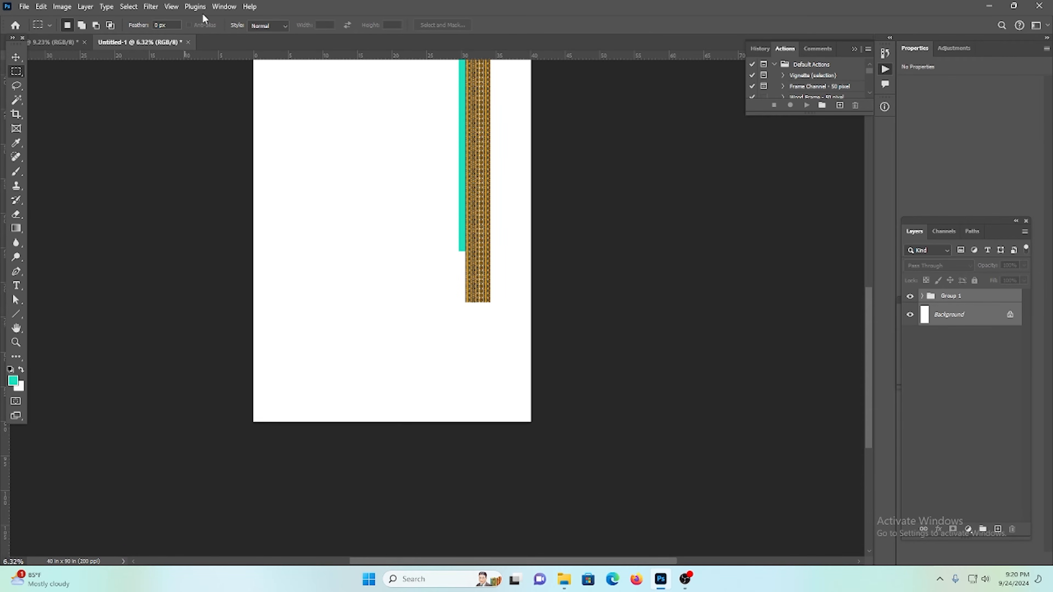
key("v")
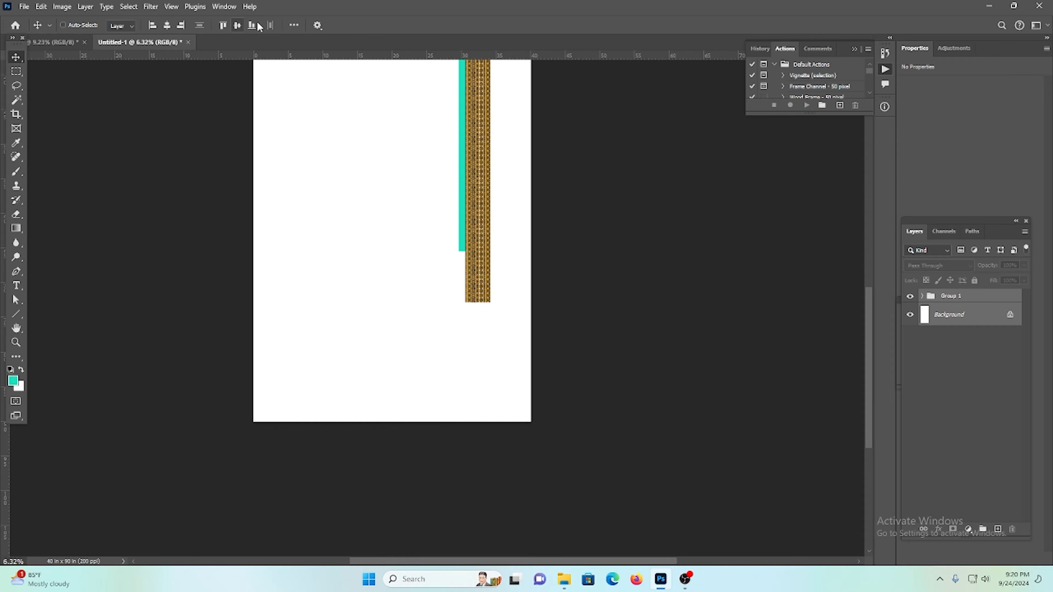
left_click(251, 27)
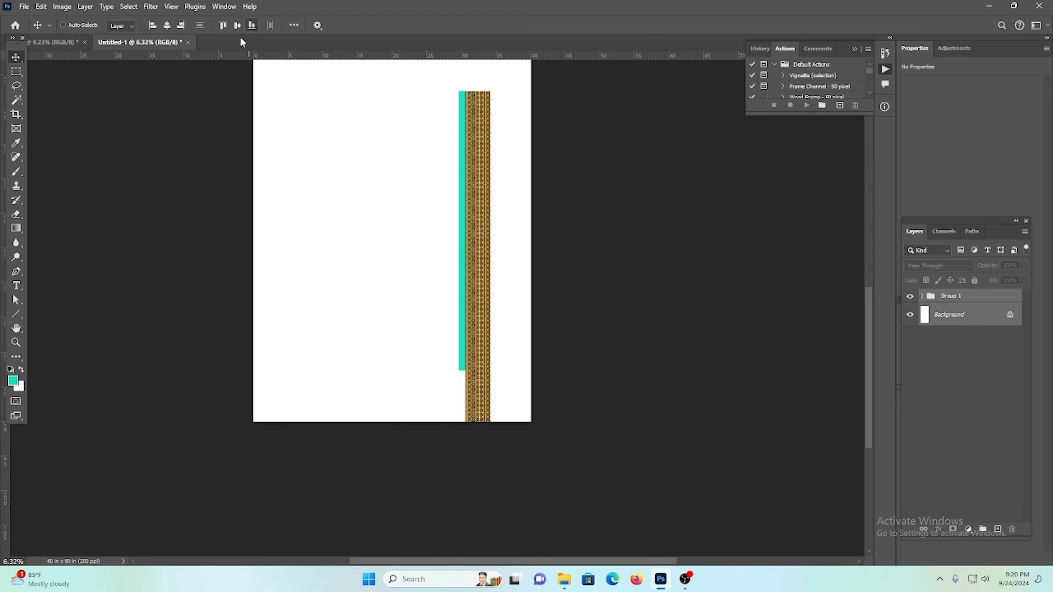
left_click(152, 26)
left_click(974, 299)
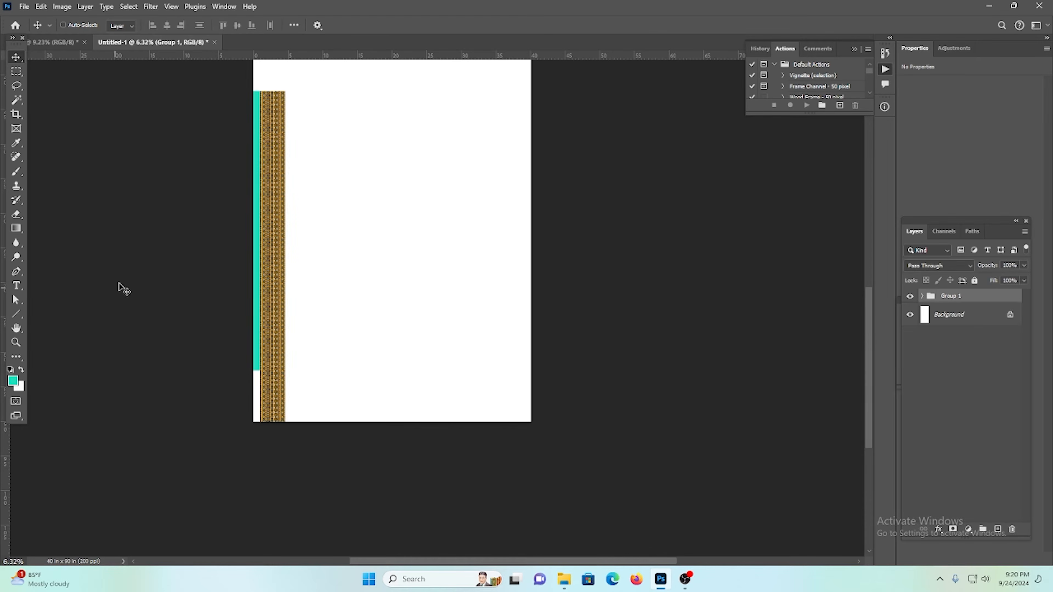
Step: Unlock the background layer and place a horizontal and a vertical guide through the canvas centre
scroll(275, 218, "down", 3)
left_click_drag(269, 357, 237, 347)
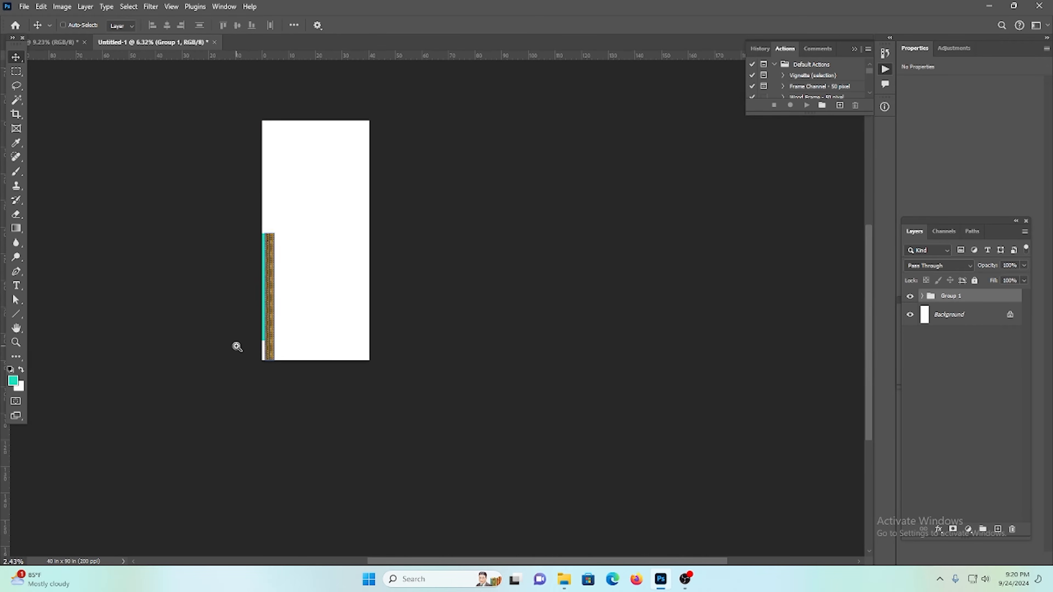
left_click(1015, 315)
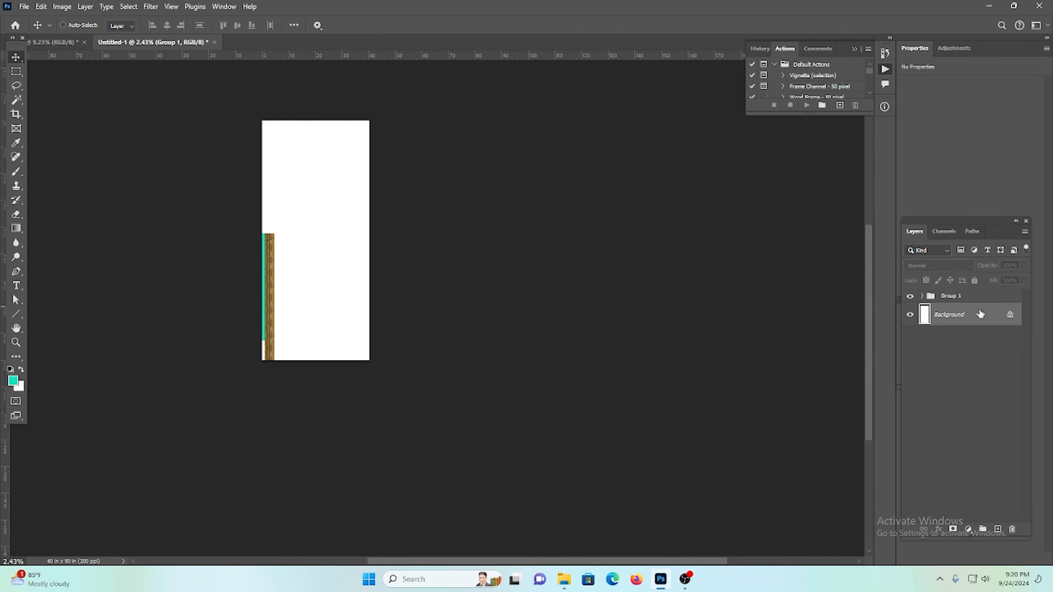
left_click(1009, 315)
key("ctrl+t")
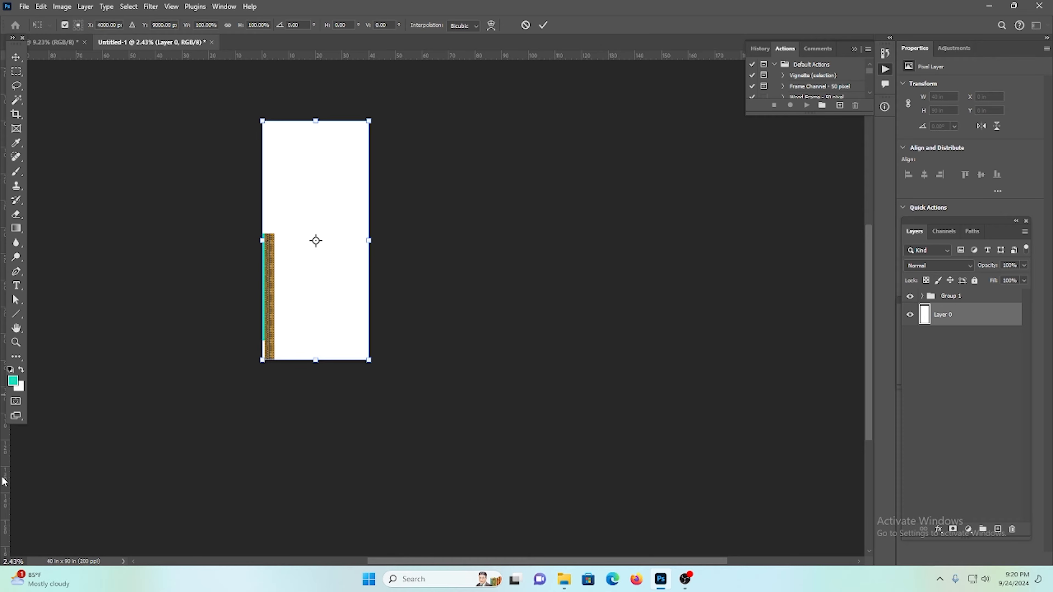
left_click_drag(3, 481, 350, 302)
key("ctrl+h")
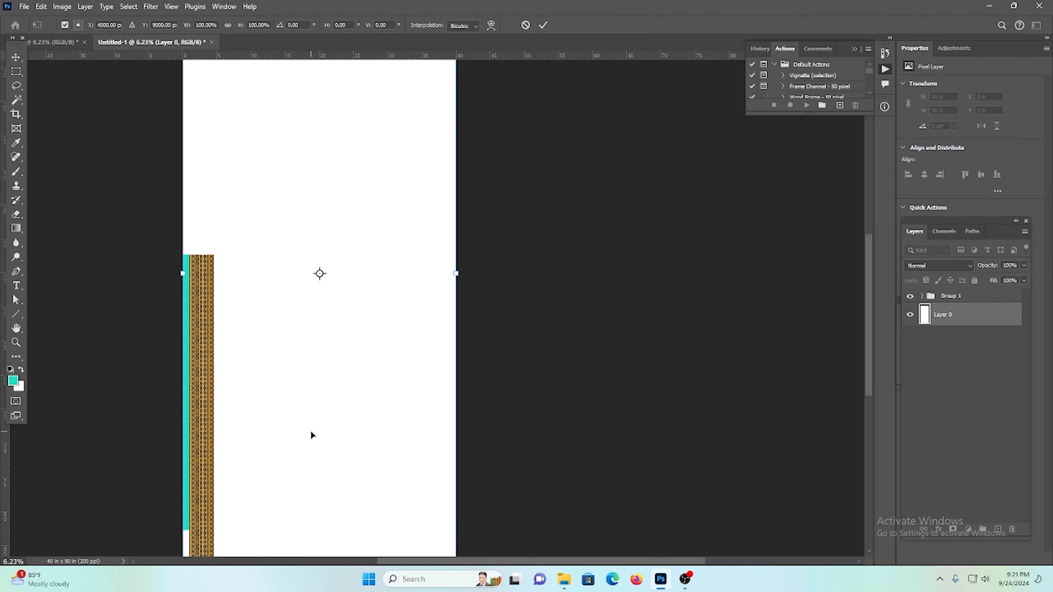
left_click_drag(4, 445, 320, 416)
key("Return")
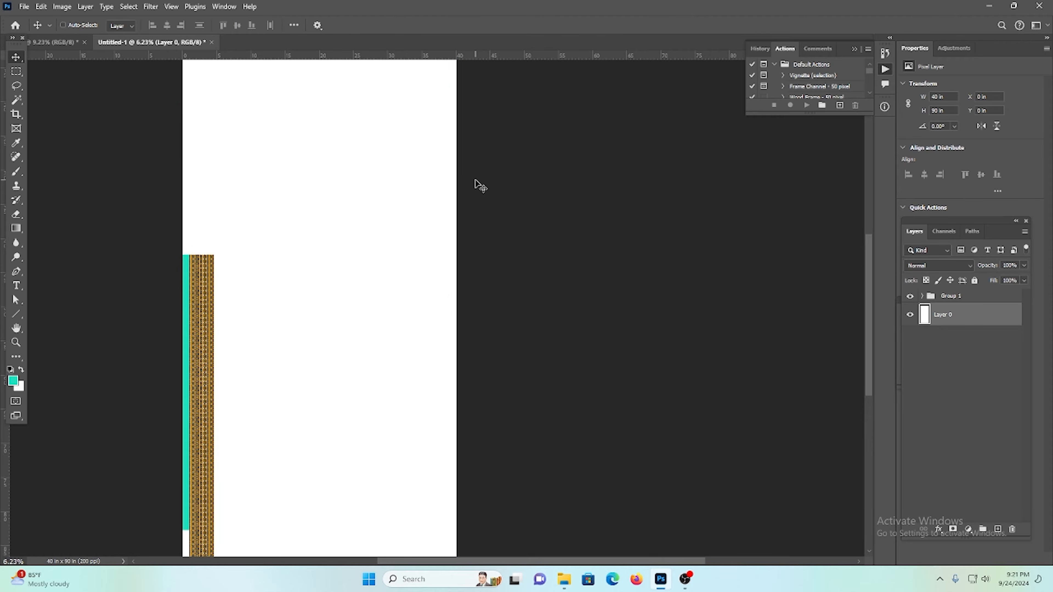
key("ctrl+semicolon")
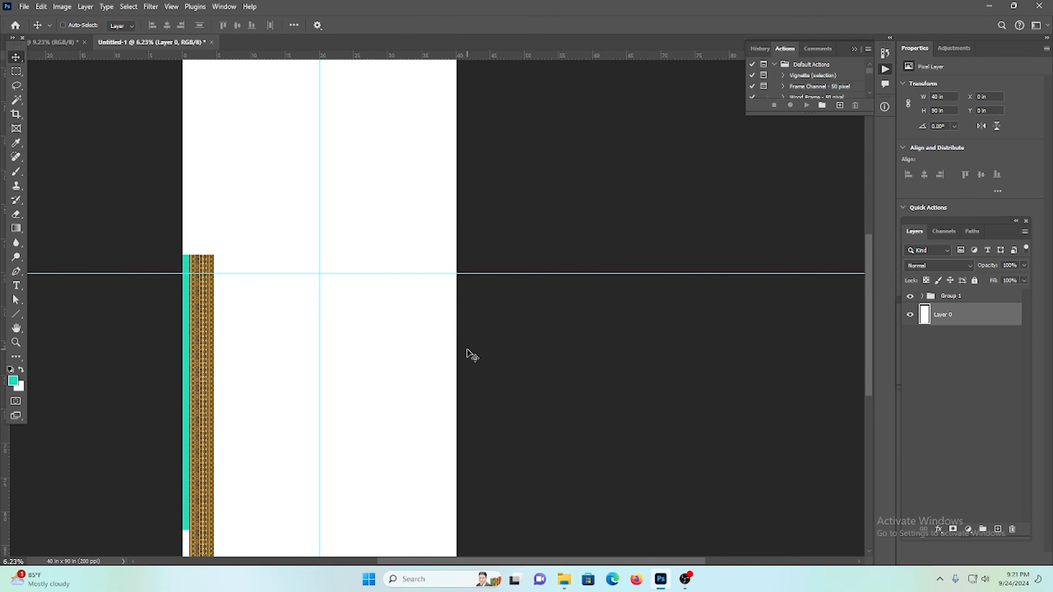
Step: Align the turquoise strip, Layer 1, with the bottom edge of the canvas
scroll(332, 325, "down", 2)
left_click_drag(486, 314, 412, 291)
scroll(374, 302, "down", 2)
scroll(428, 346, "up", 3)
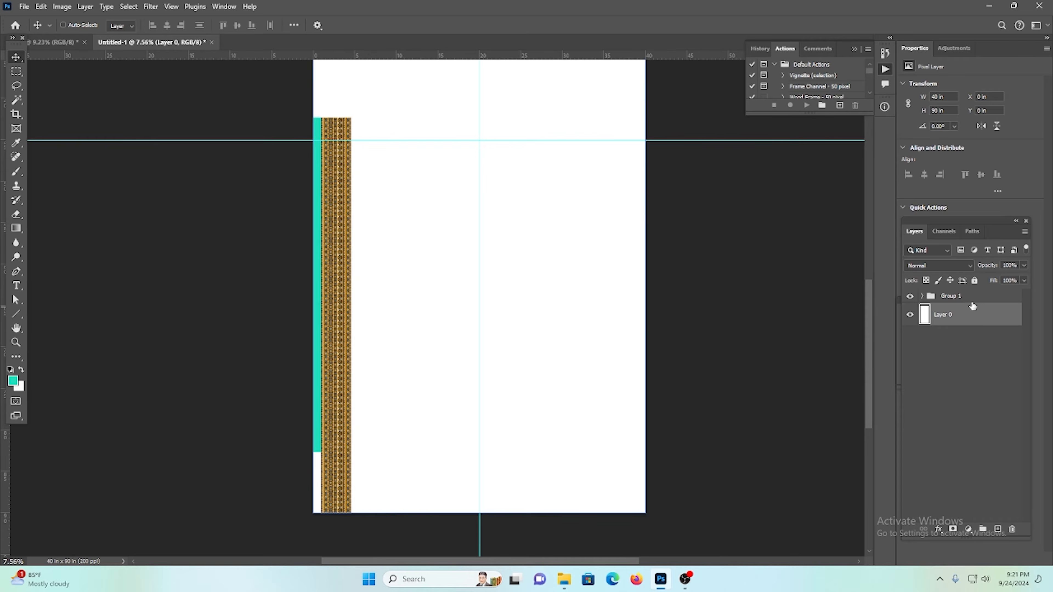
left_click(323, 367, "ctrl+shift")
left_click(252, 25)
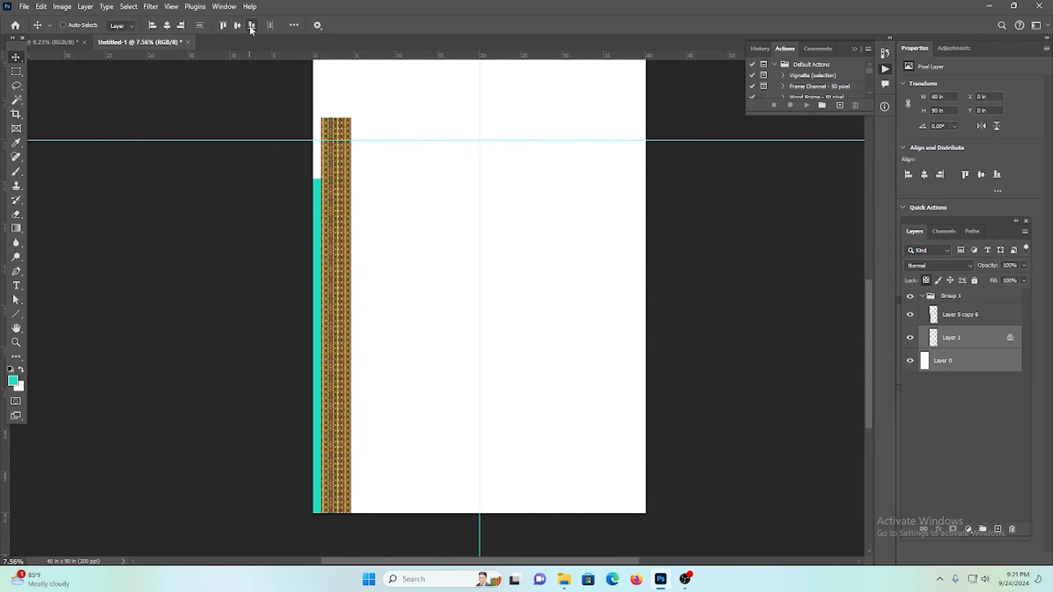
Step: Stretch only the height of the turquoise strip up to the horizontal centre guide, making it 45 in tall
left_click(972, 337)
scroll(402, 228, "up", 5)
scroll(309, 185, "up", 6)
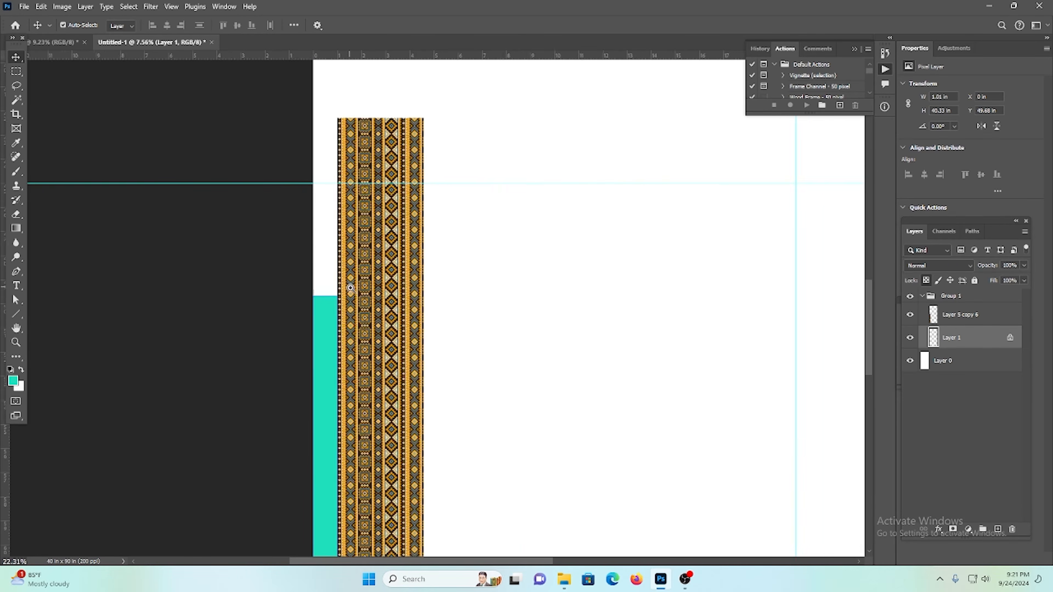
scroll(355, 278, "up", 6)
key("ctrl+t")
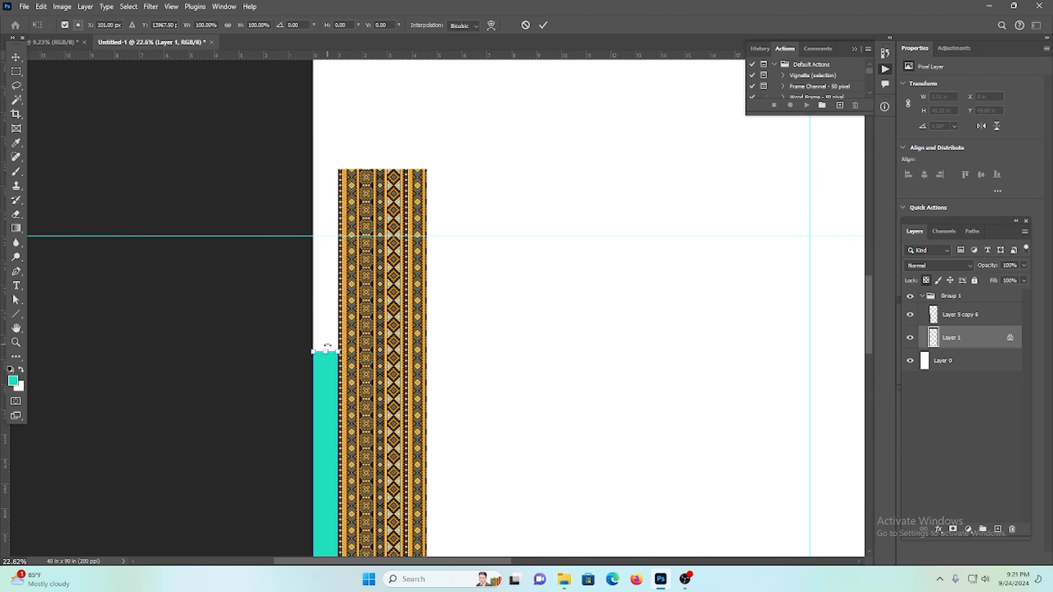
left_click_drag(327, 346, 335, 233)
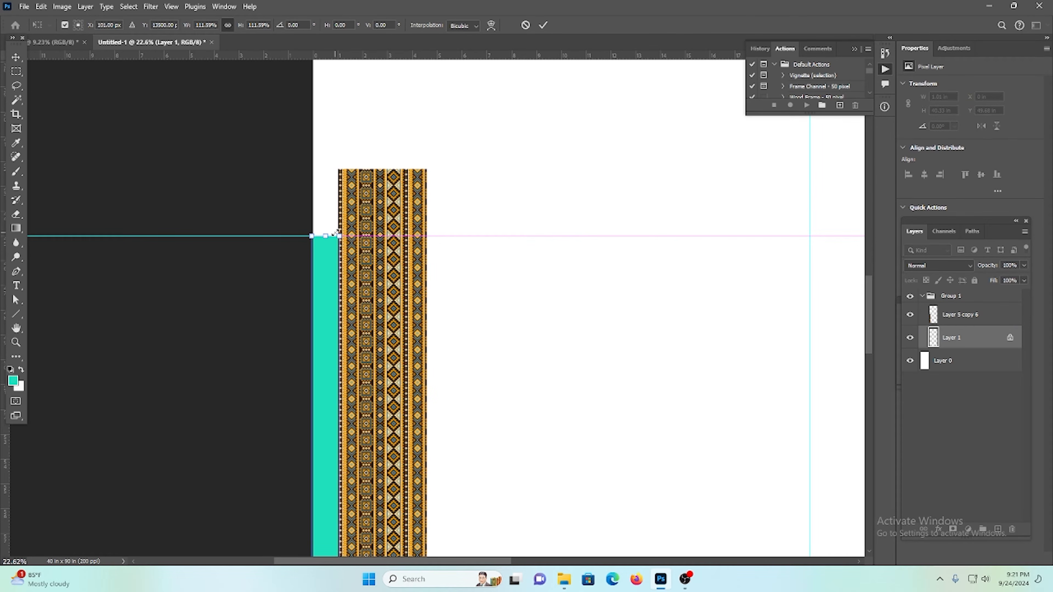
key("ctrl+z")
left_click_drag(315, 366, 251, 289)
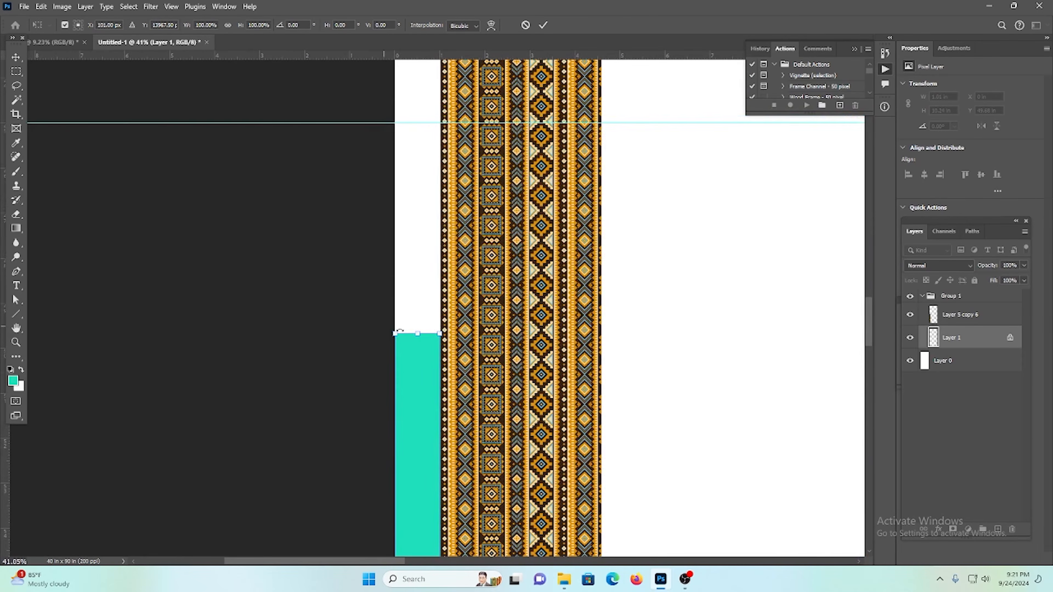
left_click_drag(422, 334, 423, 186)
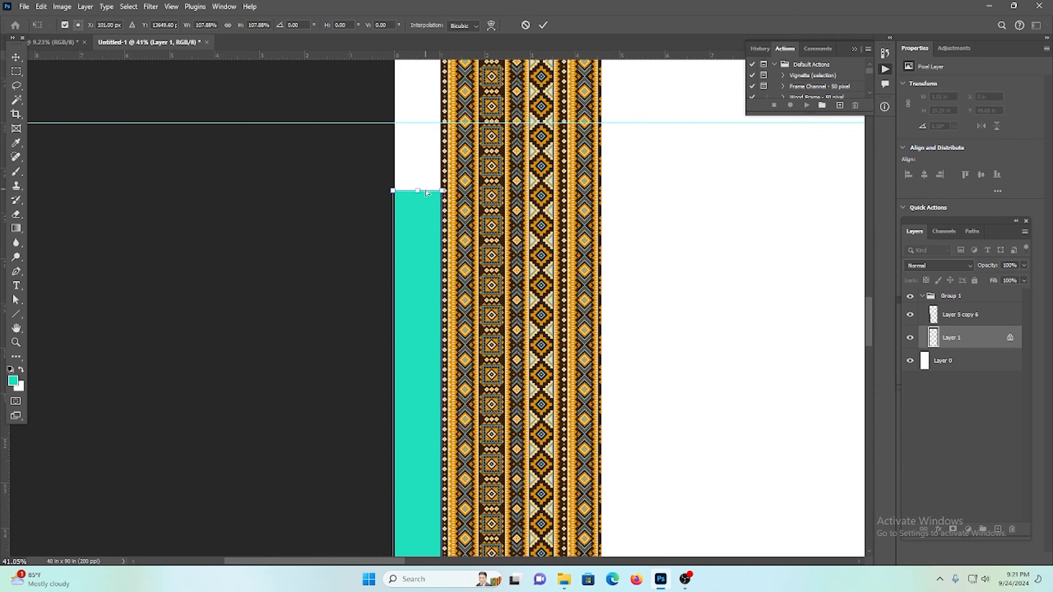
key("ctrl+z")
left_click_drag(417, 334, 435, 123)
key("Return")
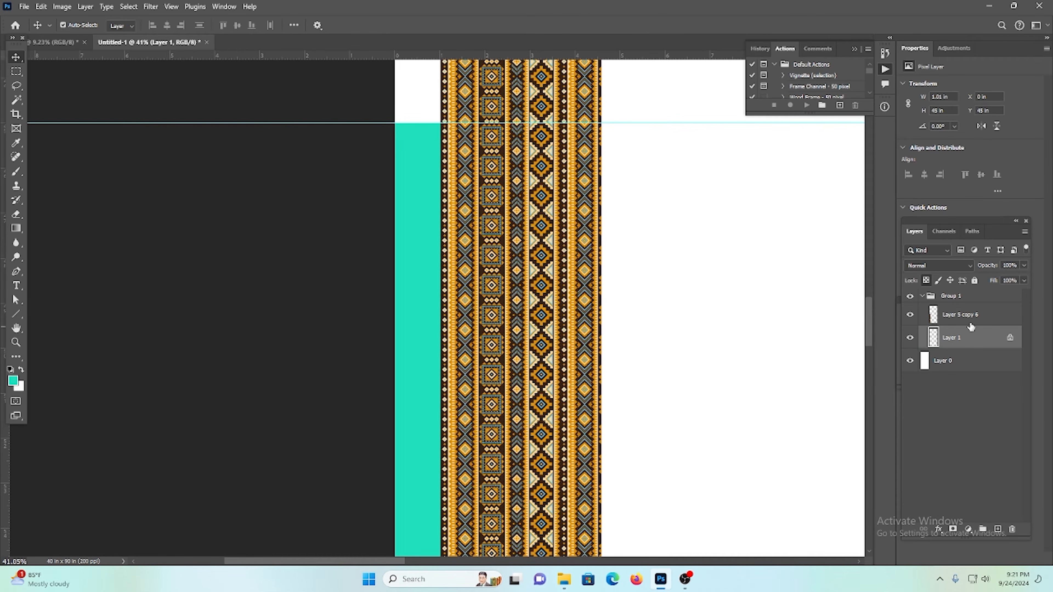
Step: Merge the golden band and turquoise strip, and flatten their group into a single layer
left_click(965, 320)
key("ctrl+e")
mouse_move(964, 320)
left_mouse_down()
mouse_move(966, 292)
mouse_move(964, 305)
left_mouse_up()
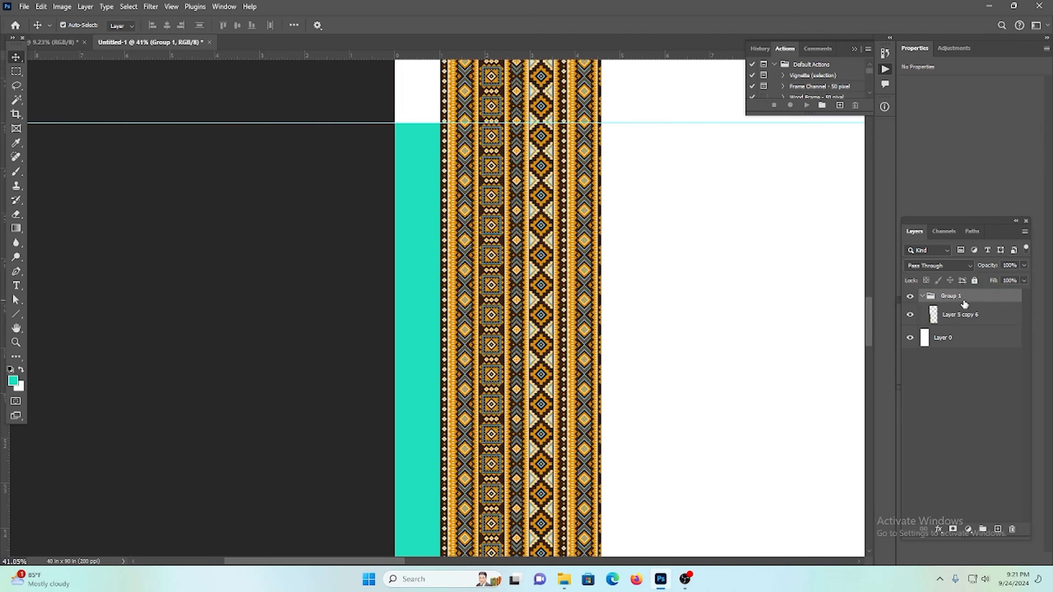
key("ctrl+e")
Step: Delete the part of the merged border band above the horizontal centre guide and clear the selection
scroll(410, 299, "down", 5)
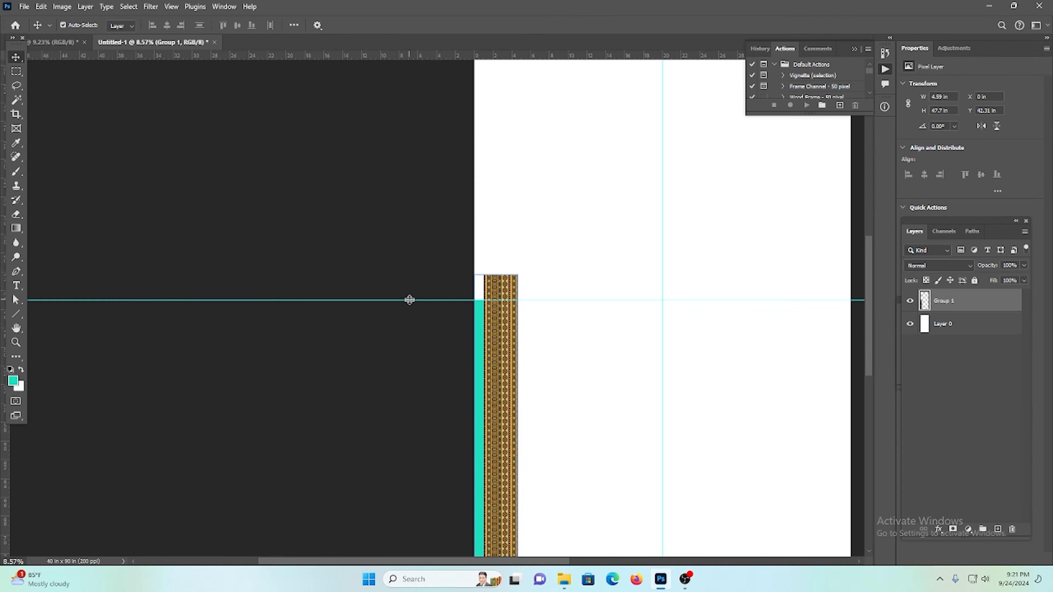
scroll(483, 278, "up", 4)
left_click(16, 71)
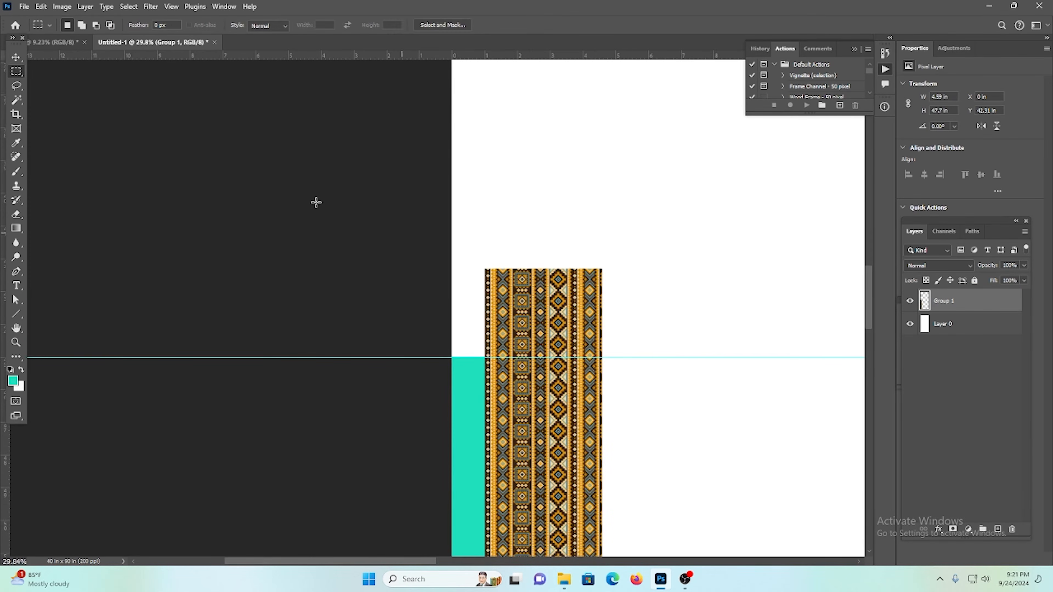
left_click_drag(451, 162, 783, 357)
key("Delete")
scroll(553, 326, "down", 2)
key("ctrl+d")
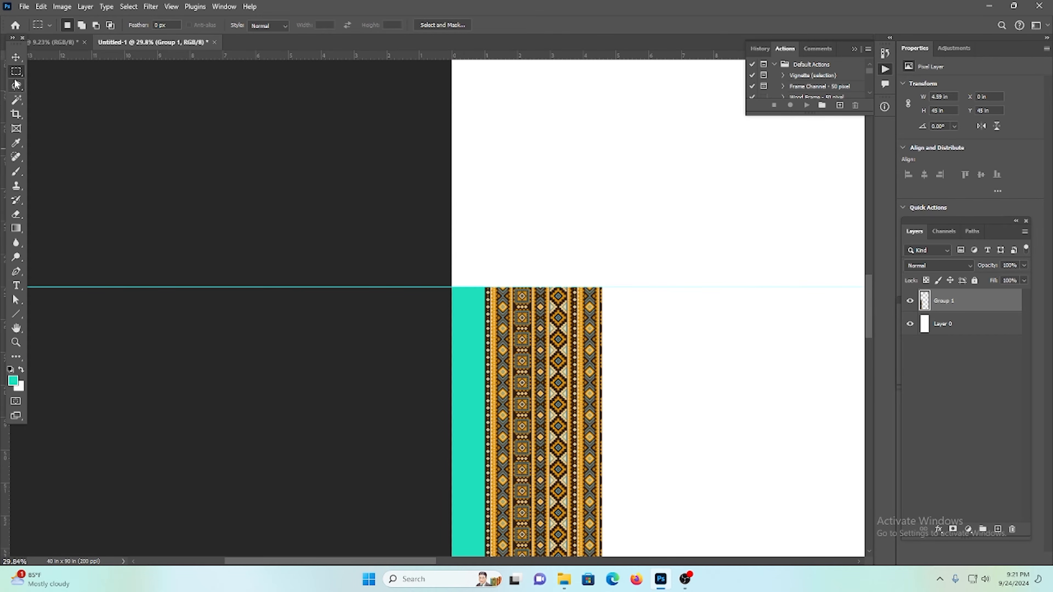
Step: Duplicate the merged vertical border band and place the copy between the original and the vertical centre guide
key("v")
scroll(347, 212, "down", 7)
scroll(549, 405, "up", 3)
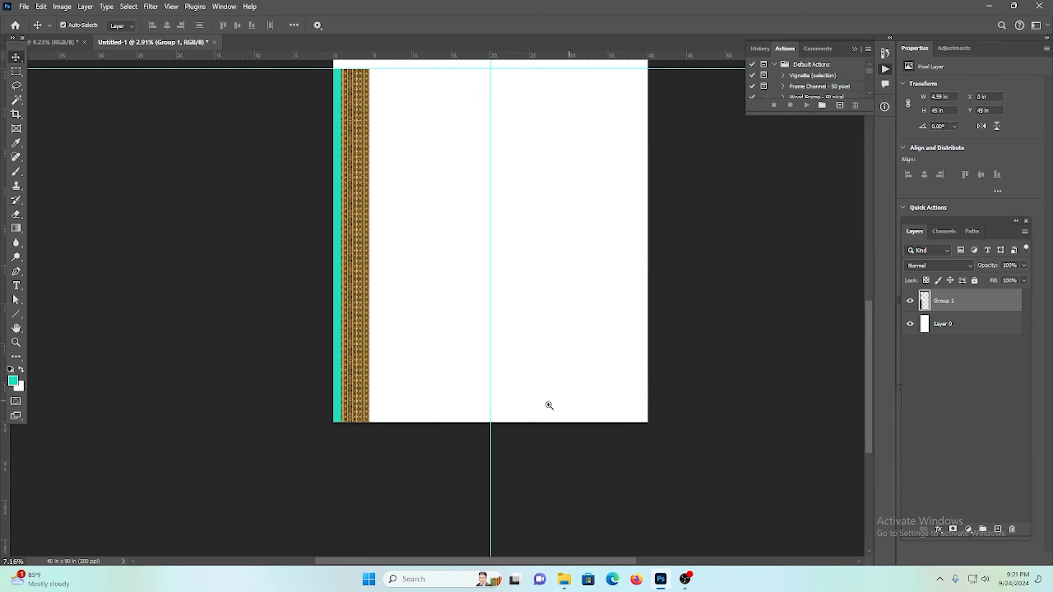
scroll(549, 405, "up", 3)
left_click_drag(311, 363, 420, 345)
Step: Rotate the duplicated band by 90° to horizontal and flip it vertically so the turquoise strip lies underneath
key("ctrl+t")
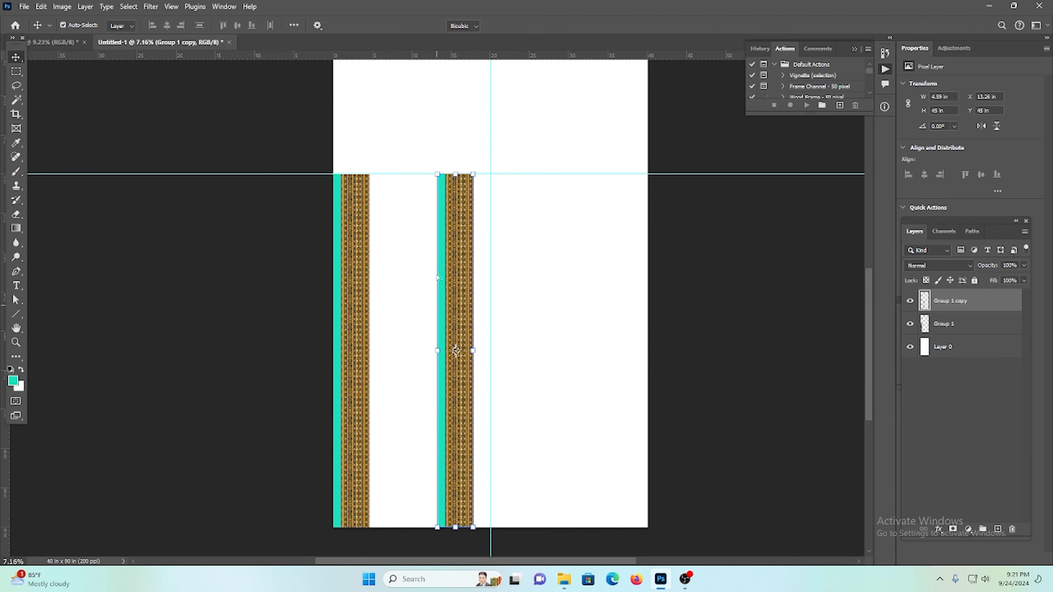
left_click_drag(438, 278, 663, 297)
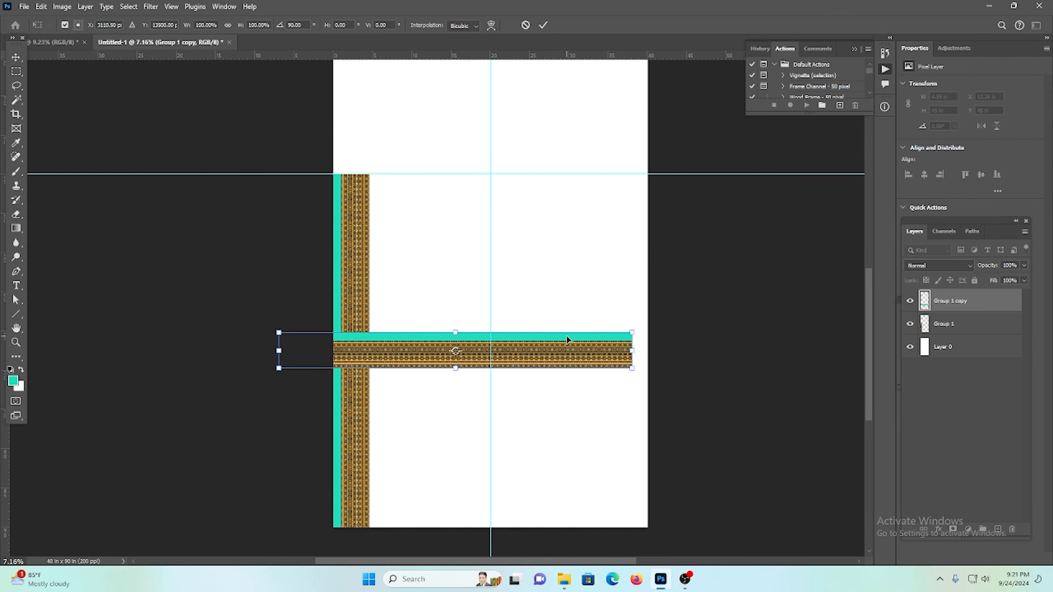
right_click(556, 347)
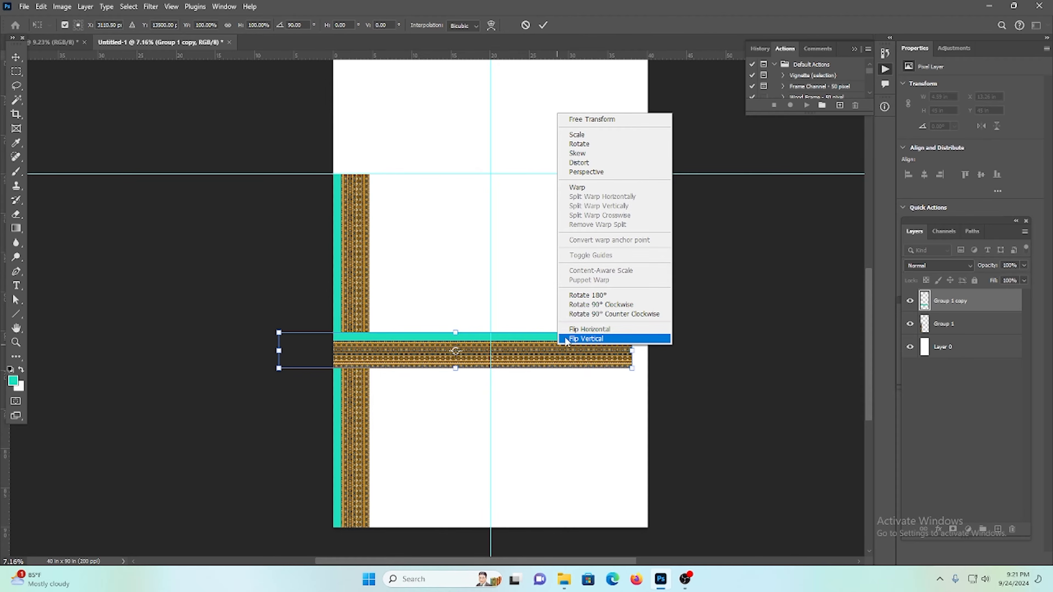
left_click(574, 339)
key("Return")
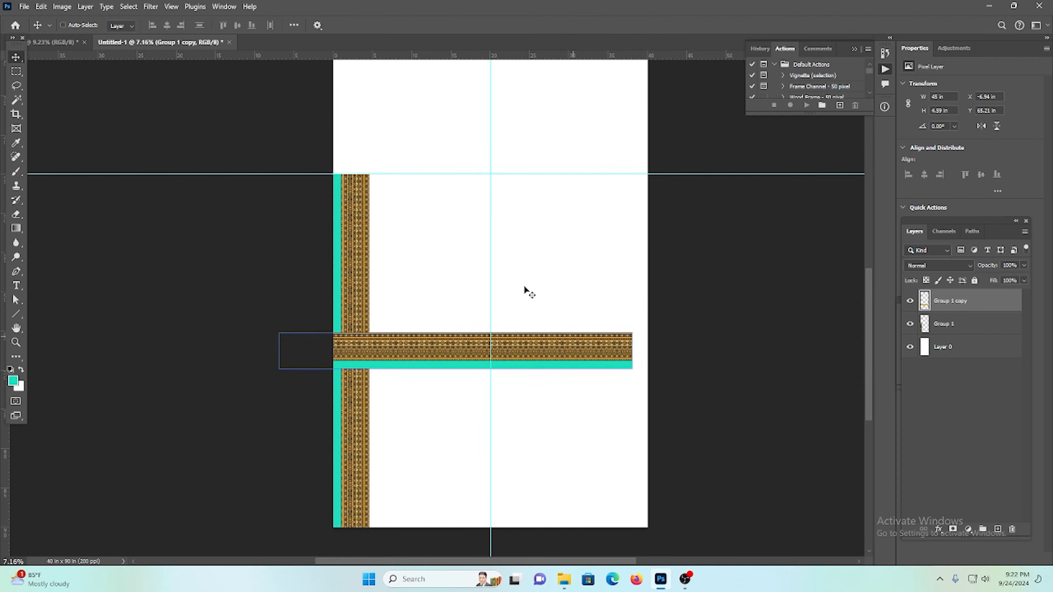
Step: Delete the part of the horizontal band to the right of the vertical centre guide and clear the selection
left_click(15, 72)
left_click_drag(647, 517, 490, 220)
key("Delete")
scroll(375, 266, "down", 2)
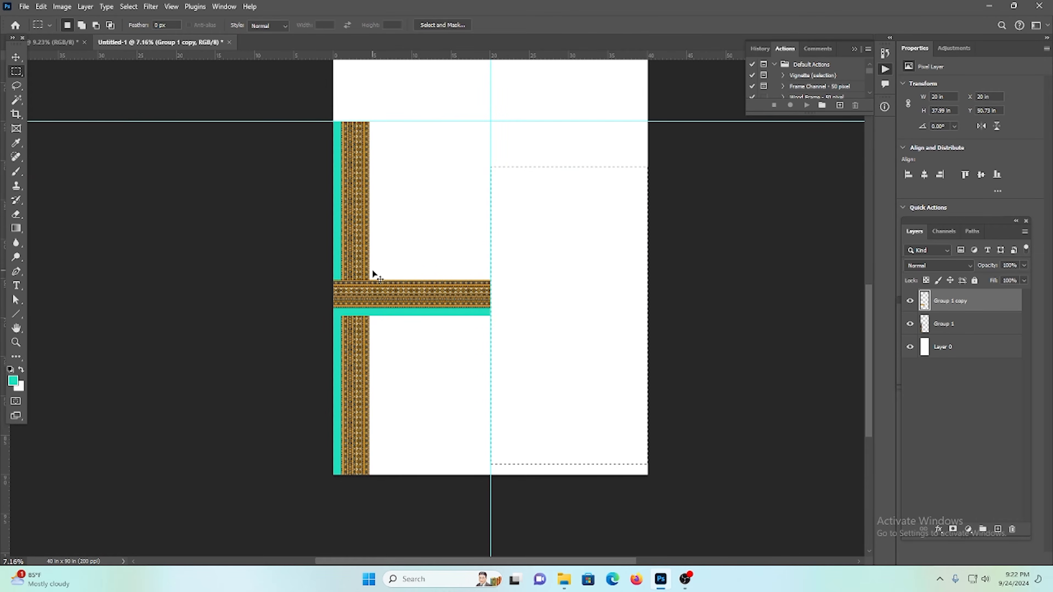
key("ctrl+d")
Step: Align the horizontal border band with the left edge of the canvas
left_click(988, 347, "ctrl")
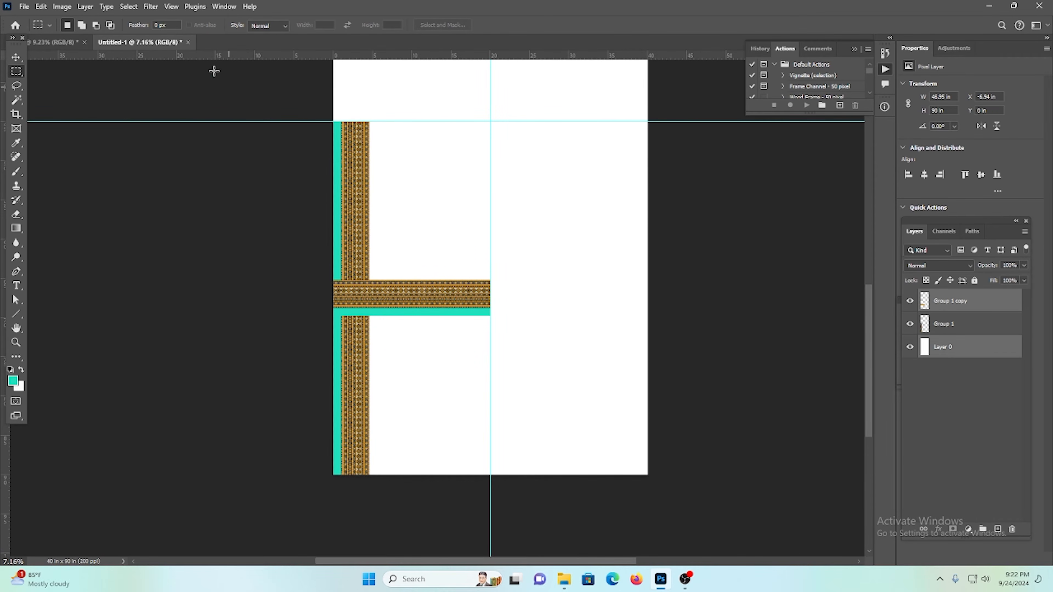
left_click(15, 56)
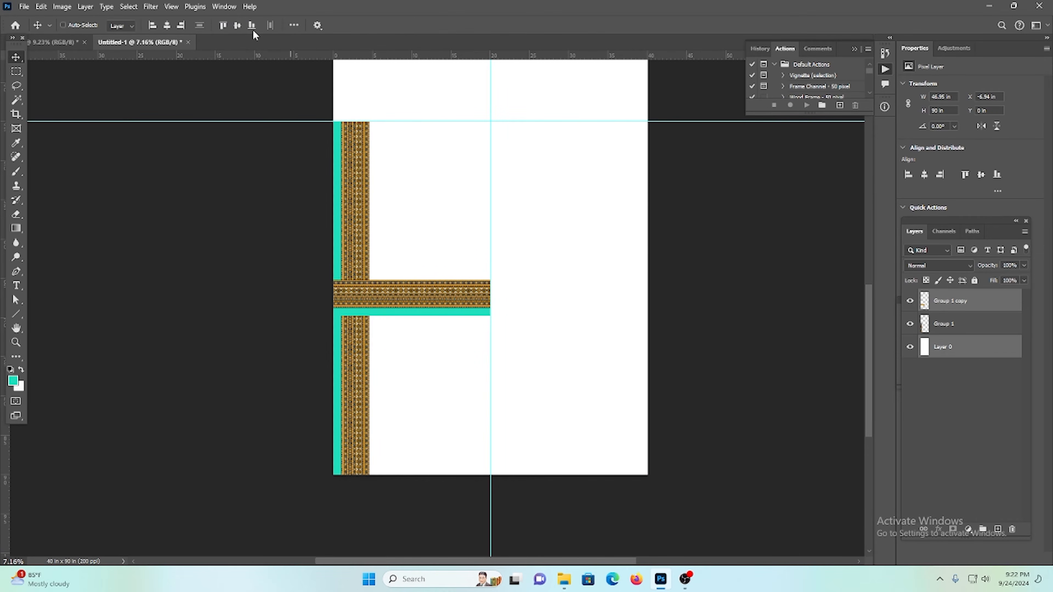
left_click(180, 25)
left_click(153, 26)
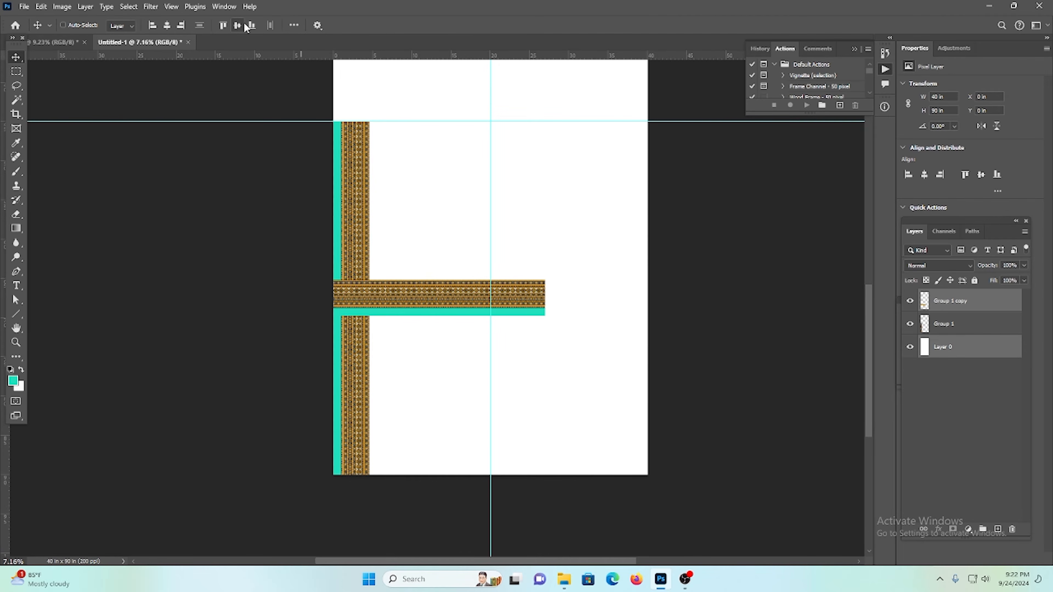
Step: Align the horizontal border band with the bottom edge of the canvas and select only the band's layer
left_click(252, 25)
left_click(950, 303)
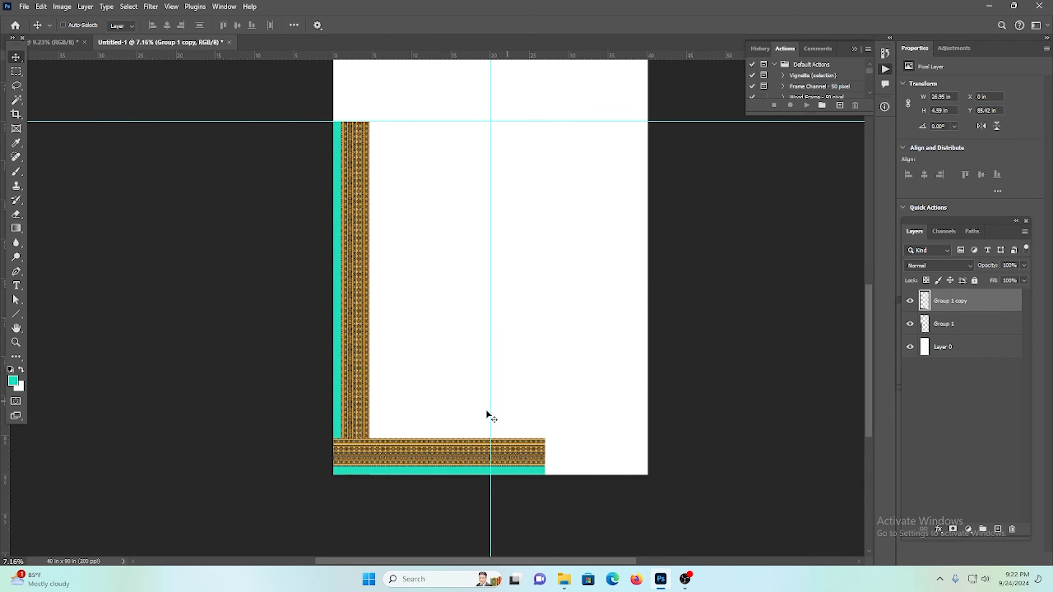
Step: Cut the horizontal band's left end diagonally from the outer to the inner corner using a Pen path selection, forming a mitred corner
scroll(486, 410, "down", 2)
left_click_drag(341, 430, 458, 419)
scroll(68, 228, "down", 2)
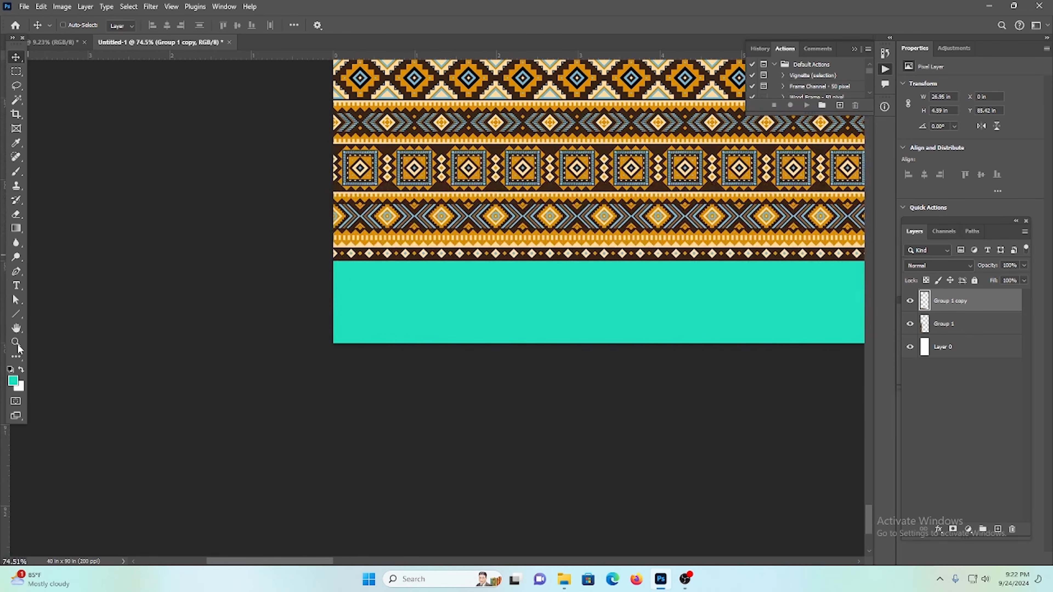
left_click_drag(333, 341, 461, 353)
left_click(335, 444)
scroll(438, 341, "down", 10)
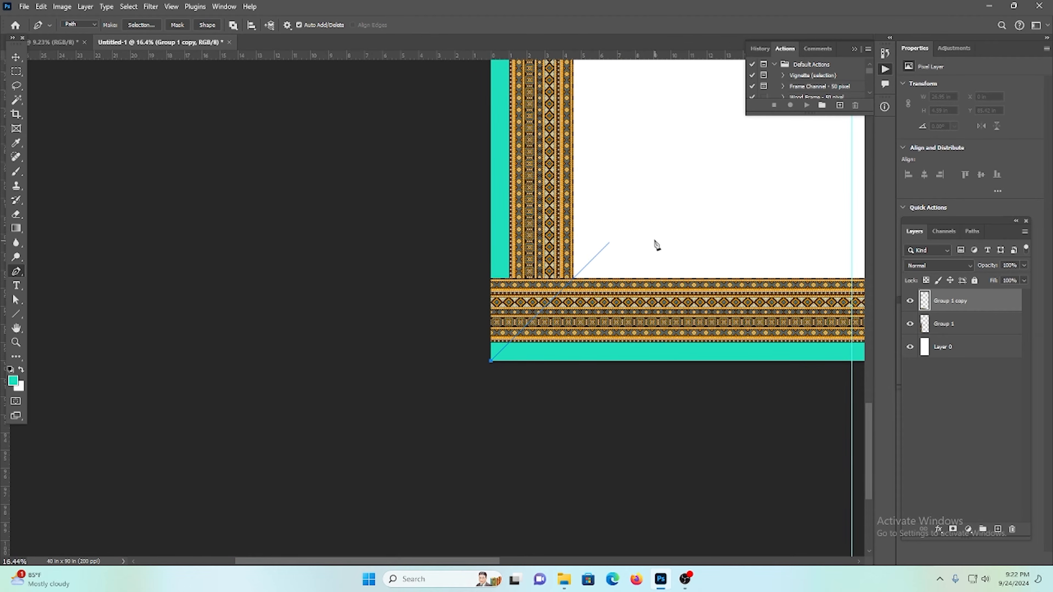
left_click(619, 233)
left_click_drag(267, 256, 300, 350)
left_click_drag(361, 373, 430, 390)
left_click(490, 361)
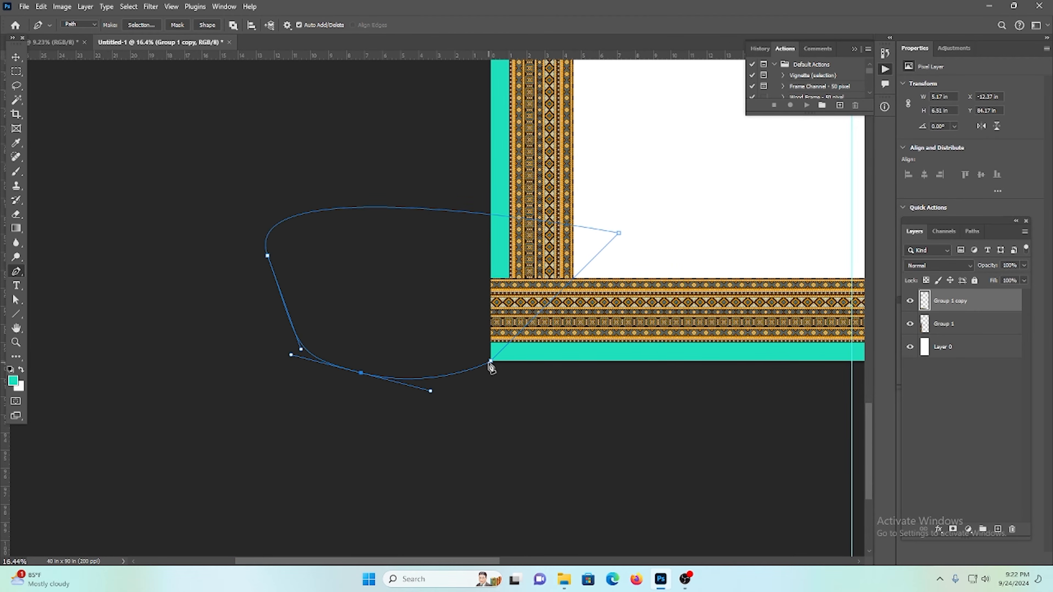
key("ctrl+Return")
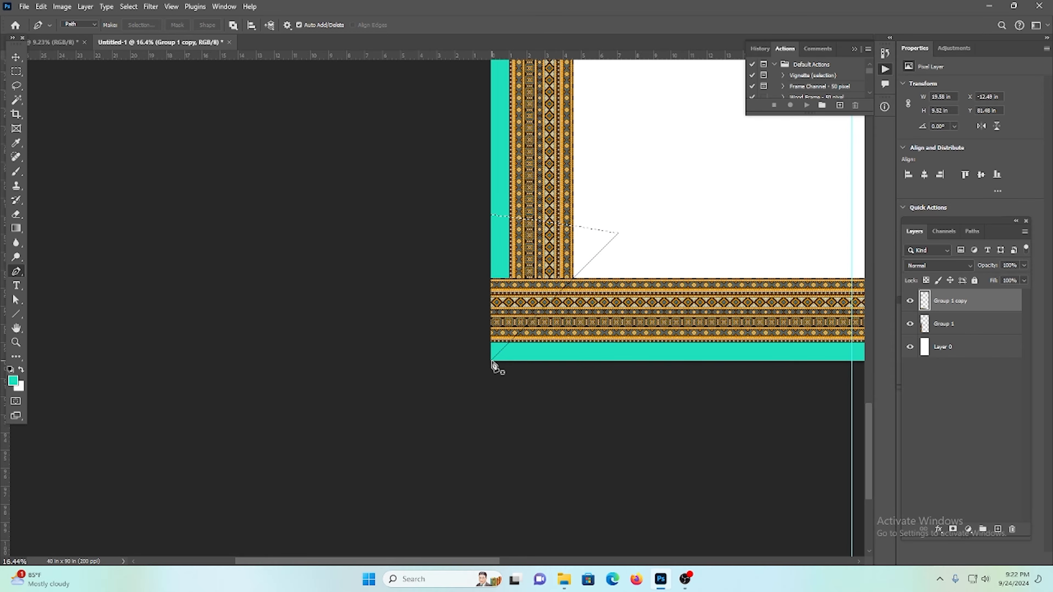
key("Delete")
key("ctrl+d")
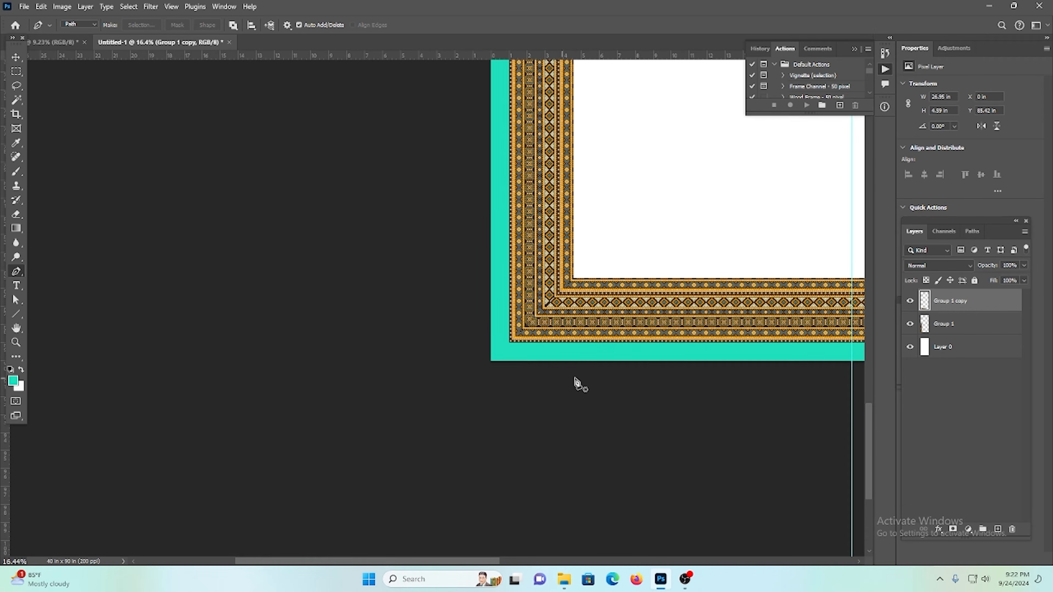
Step: Merge the vertical and horizontal border band layers into one L-shaped border layer
left_click_drag(528, 355, 615, 397)
left_click_drag(434, 410, 294, 388)
left_click(997, 317, "shift")
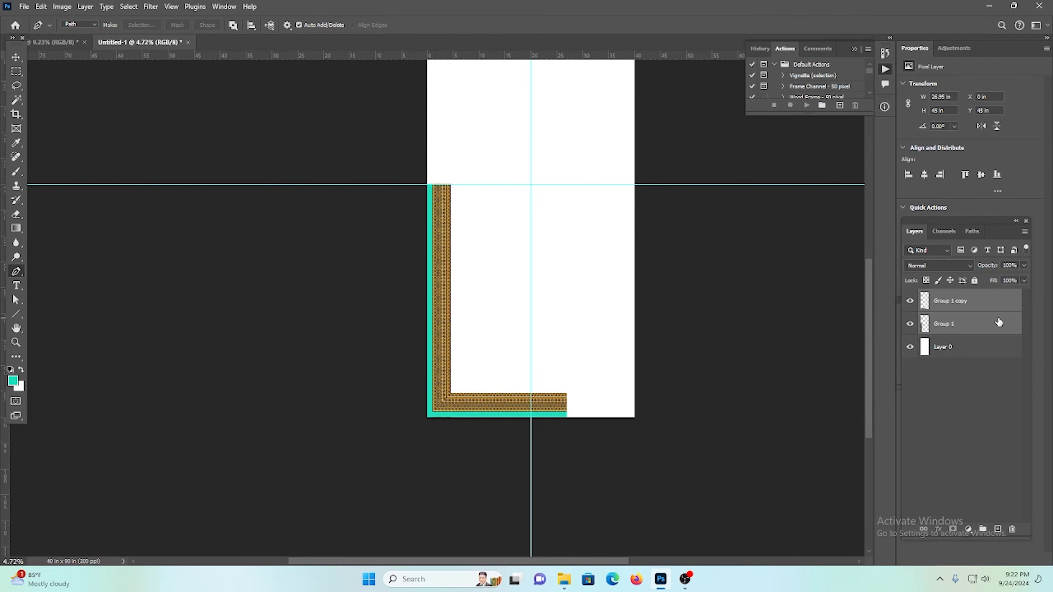
key("ctrl+e")
Step: Delete the part of the merged border that extends right of the vertical centre guide and clear the selection
scroll(479, 311, "down", 3)
left_click(15, 71)
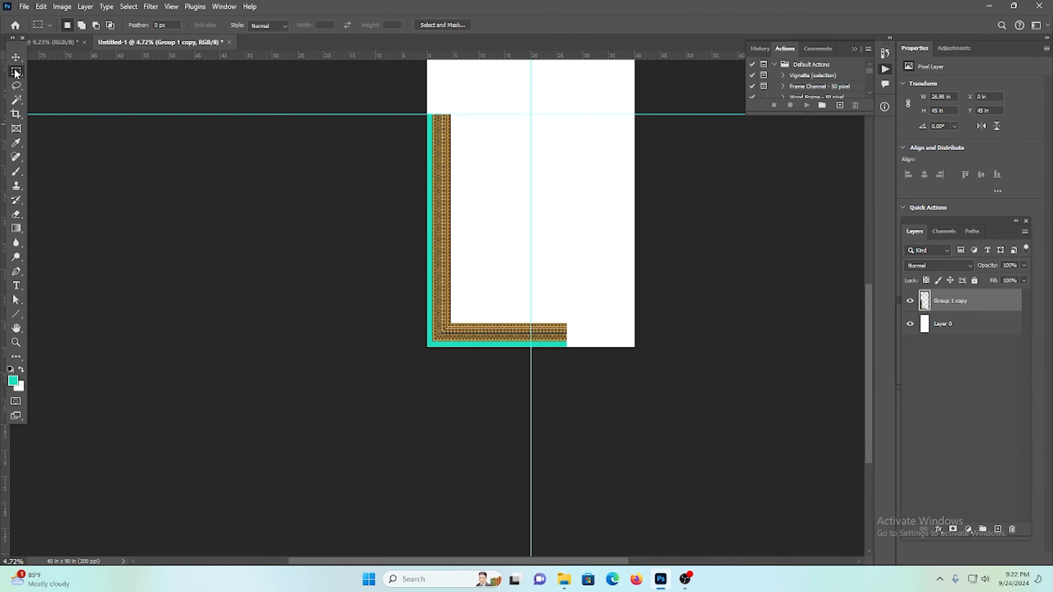
scroll(637, 273, "down", 2)
left_click_drag(531, 249, 578, 332)
left_click_drag(723, 378, 529, 227)
key("Delete")
scroll(522, 240, "up", 1)
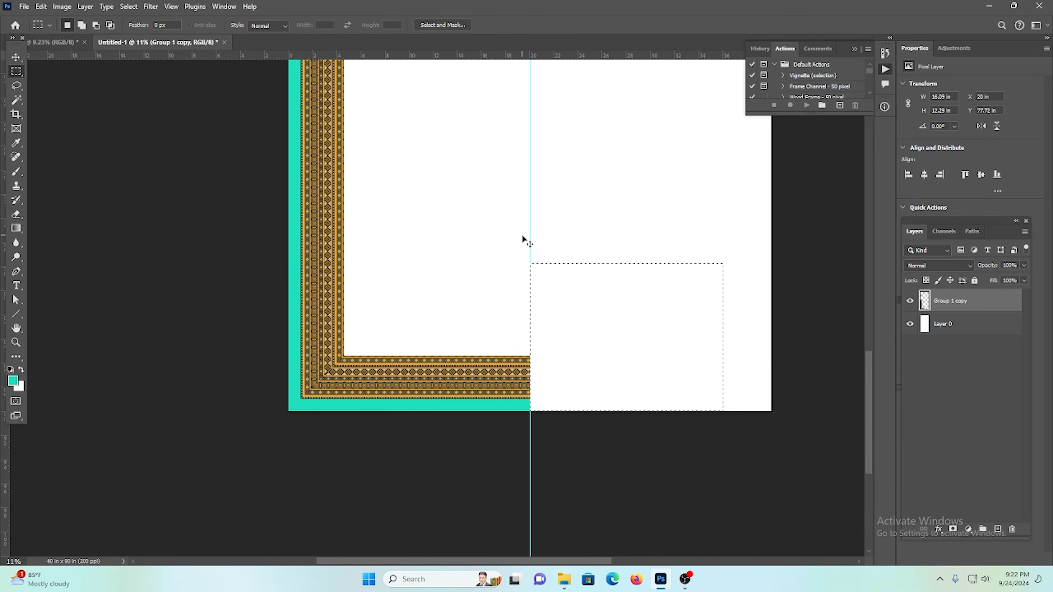
key("ctrl+d")
Step: Duplicate the L-shaped border to the right and flip the copy horizontally
left_click(16, 57)
scroll(321, 330, "up", 1)
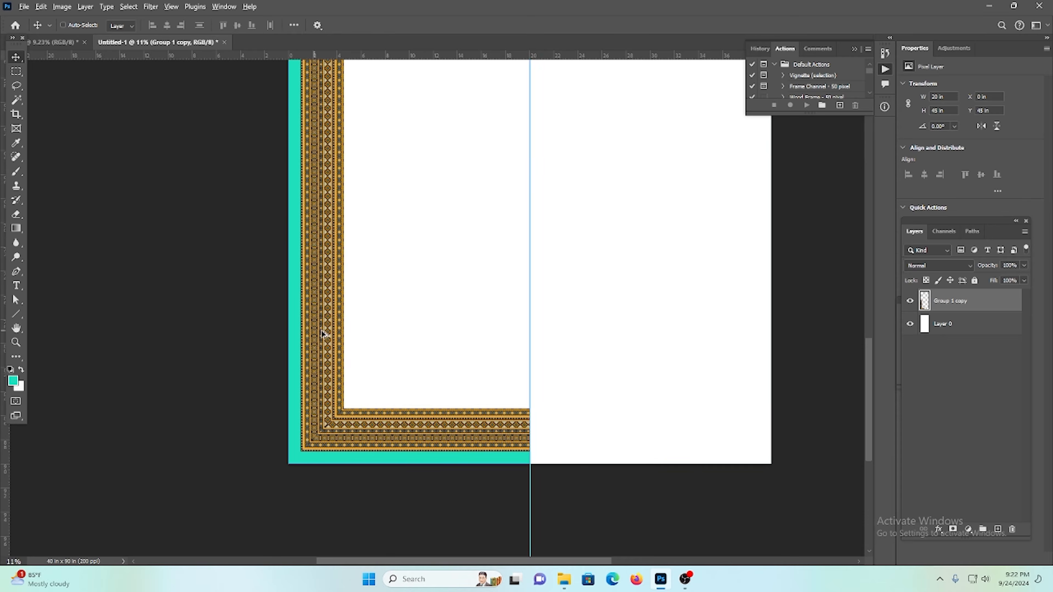
left_click_drag(321, 330, 466, 313)
key("ctrl+t")
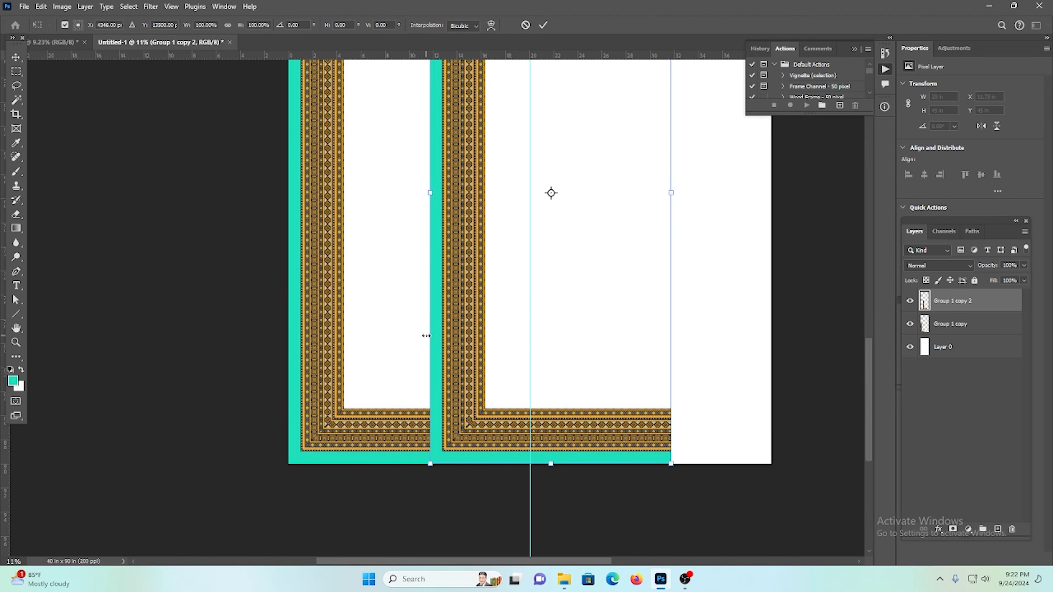
right_click(444, 336)
left_click(477, 318)
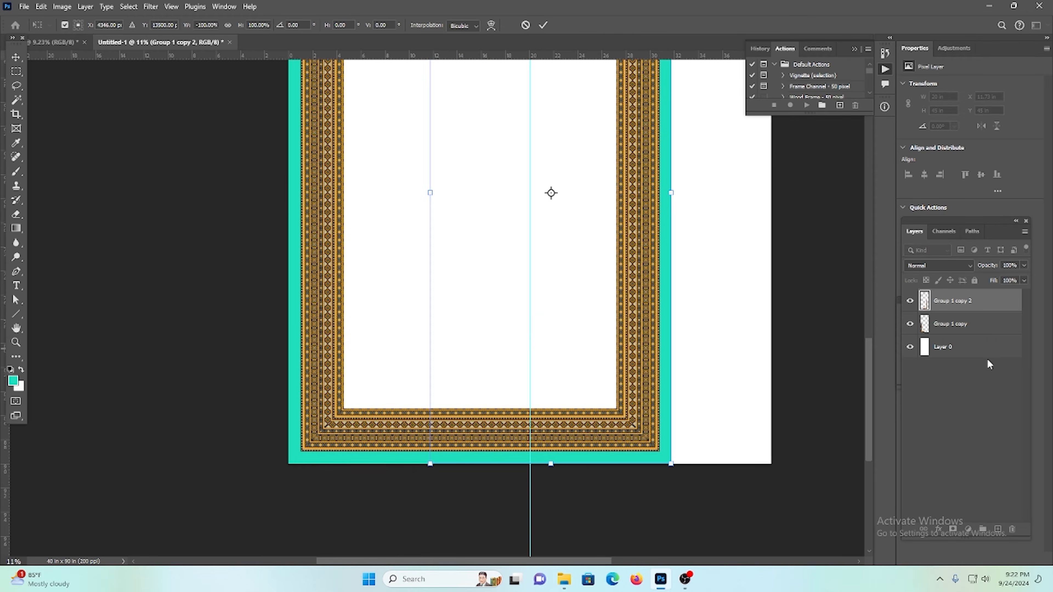
key("Return")
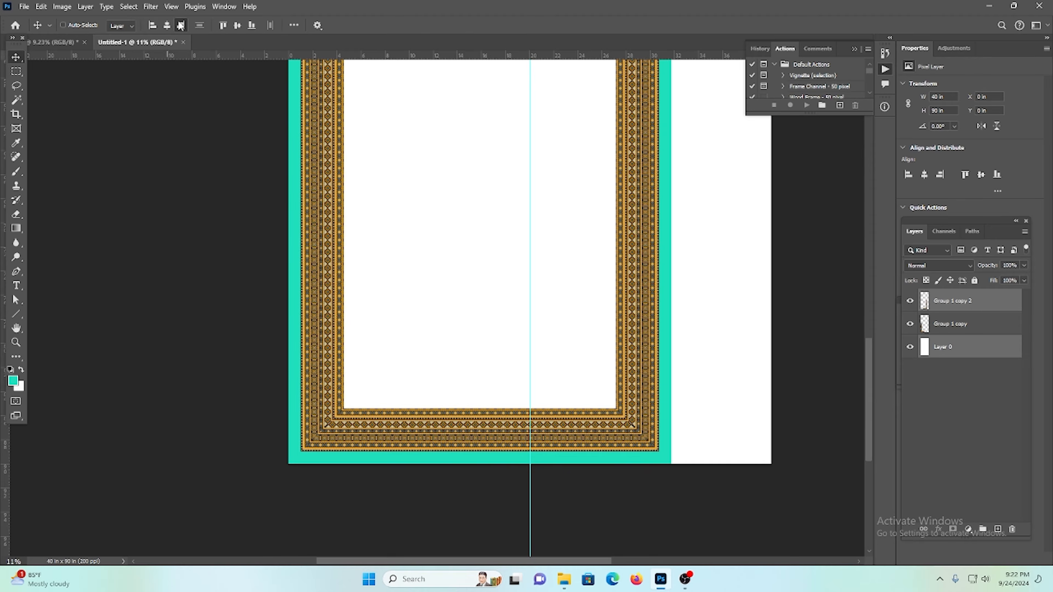
Step: Align the flipped border copy with the right edge of the canvas and merge it with the left half
left_click(181, 25)
left_click(979, 323, "shift")
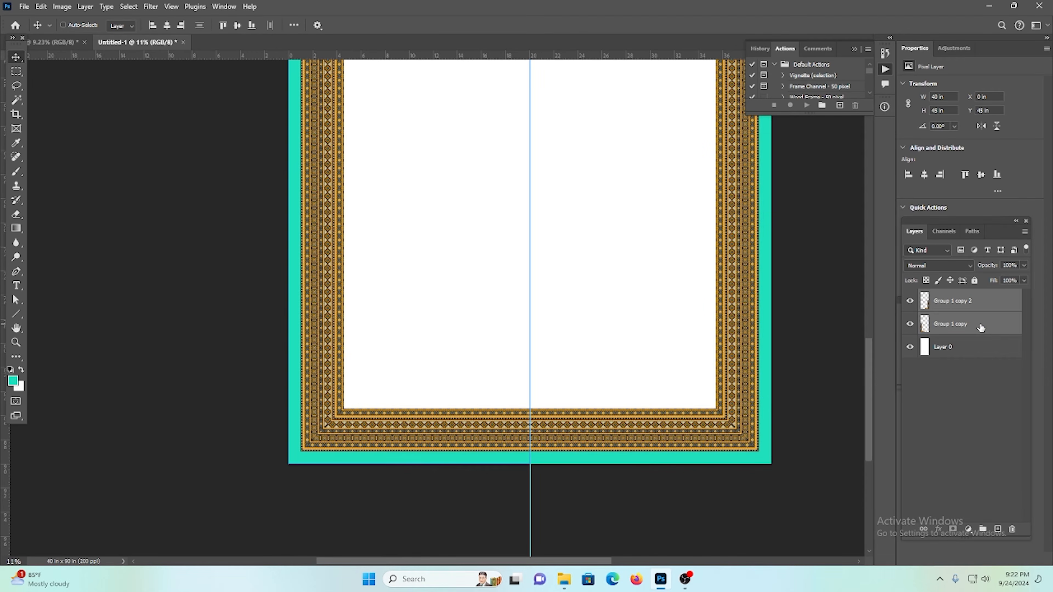
key("ctrl+e")
Step: Duplicate the U-shaped border upwards and flip the copy vertically
left_click_drag(514, 273, 447, 238)
scroll(572, 310, "up", 2)
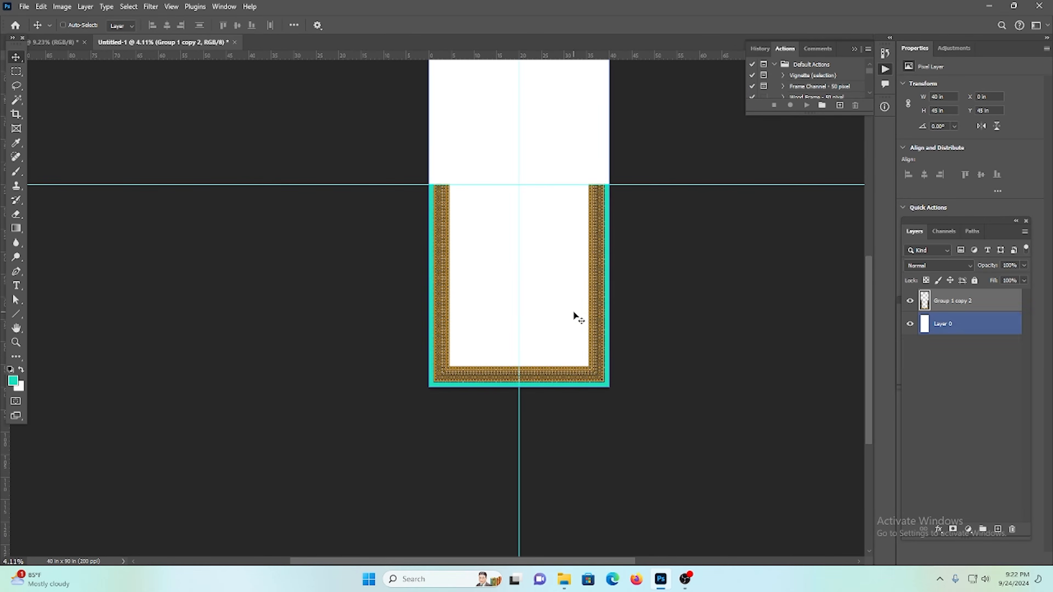
left_click_drag(572, 310, 586, 272)
key("ctrl+t")
right_click(585, 272)
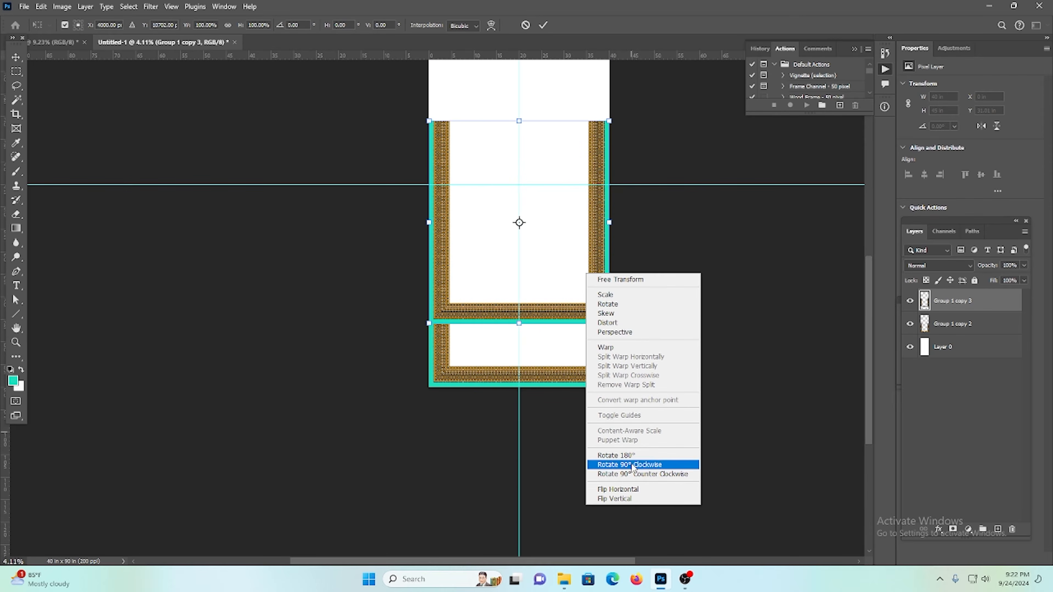
left_click(620, 498)
key("Return")
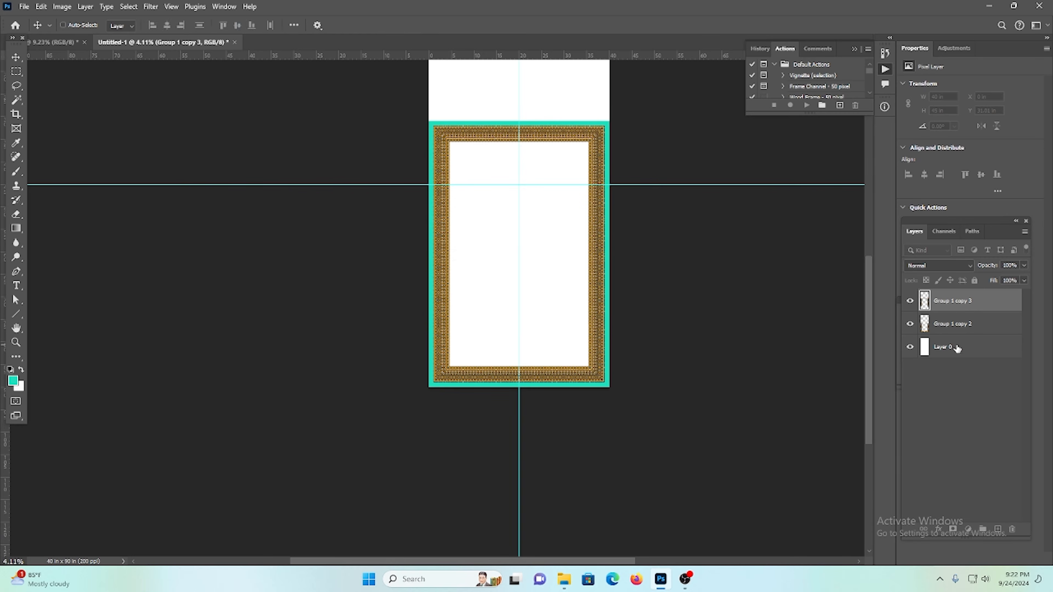
Step: Align the flipped border half with the top edge of the canvas and merge both halves into one complete frame
left_click(953, 347, "ctrl")
left_click(222, 26)
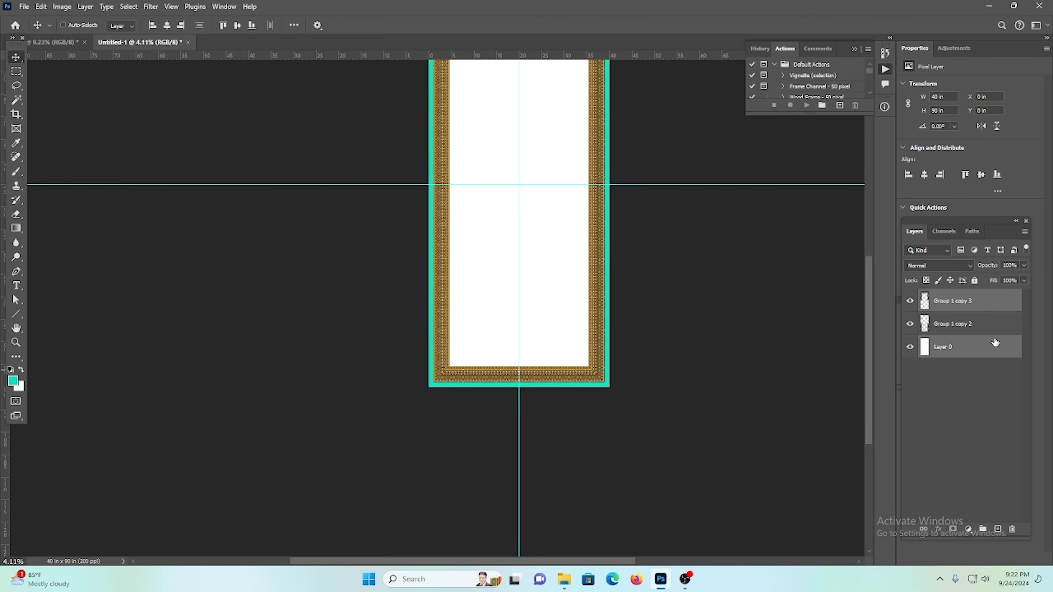
left_click_drag(985, 300, 975, 326)
left_click(976, 325, "ctrl")
key("ctrl+e")
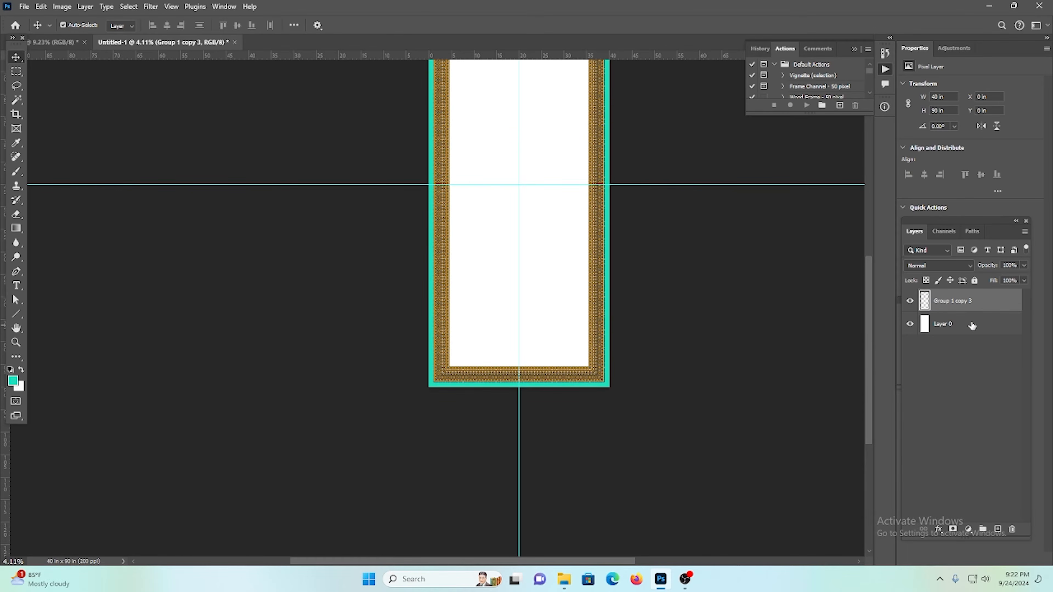
key("ctrl+0")
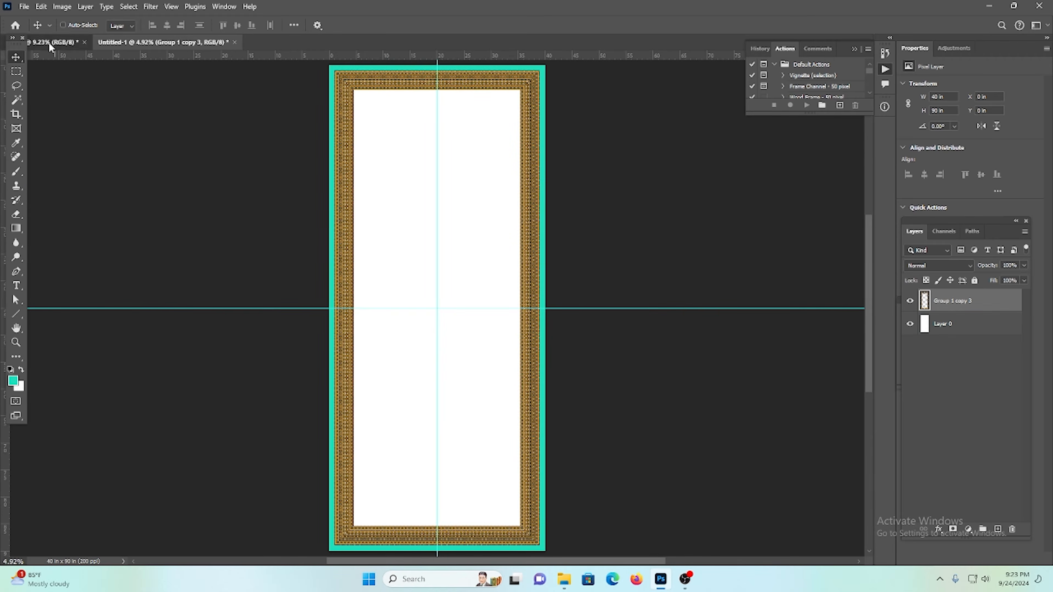
Step: Switch to the floral design document and hide the vertical neckline band's layer, Layer 5 copy 9
left_click(49, 42)
left_click(322, 169, "ctrl")
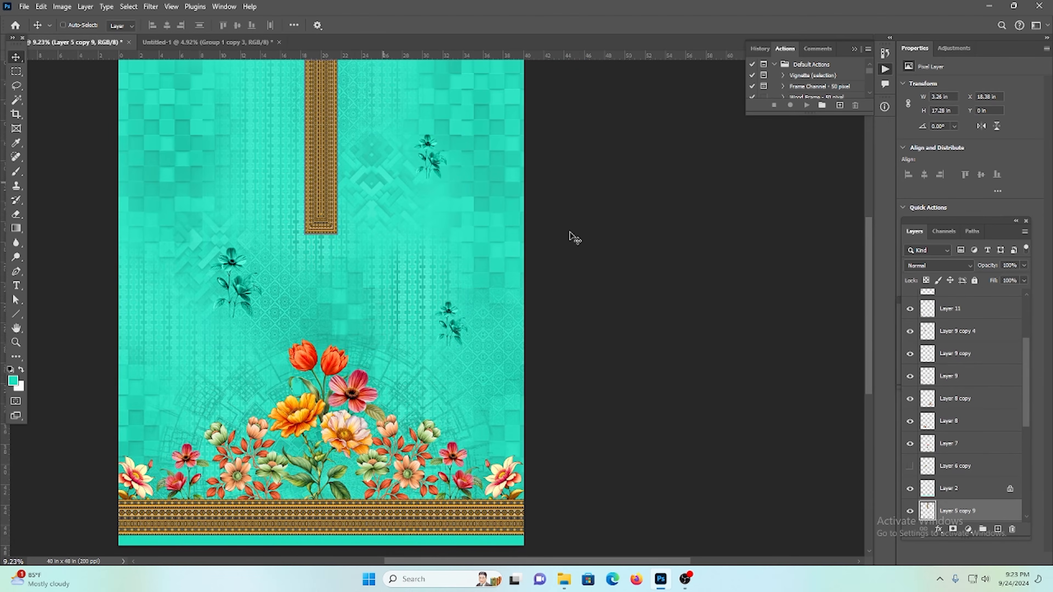
left_click(909, 511)
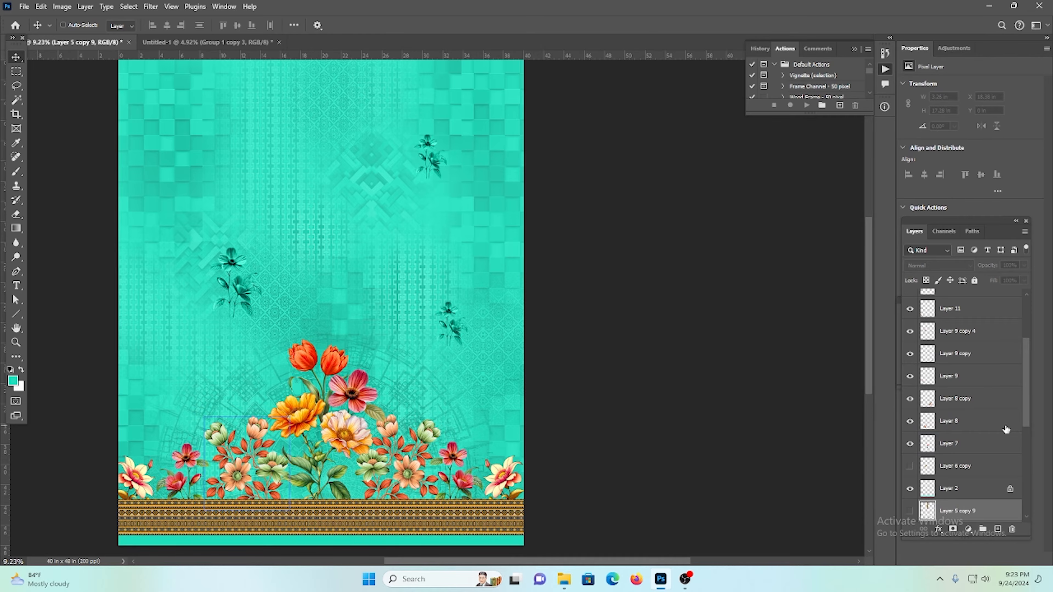
Step: Group all layers of the floral design from Layer 13 down to Color Fill 2
scroll(1001, 398, "up", 2)
left_click(948, 299)
scroll(962, 373, "down", 3)
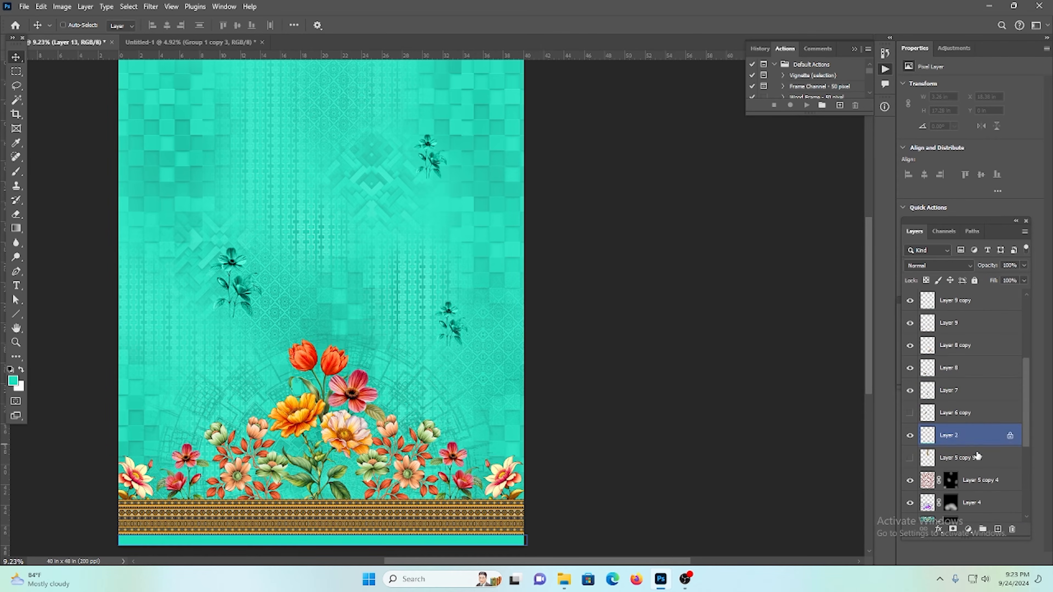
scroll(975, 449, "down", 4)
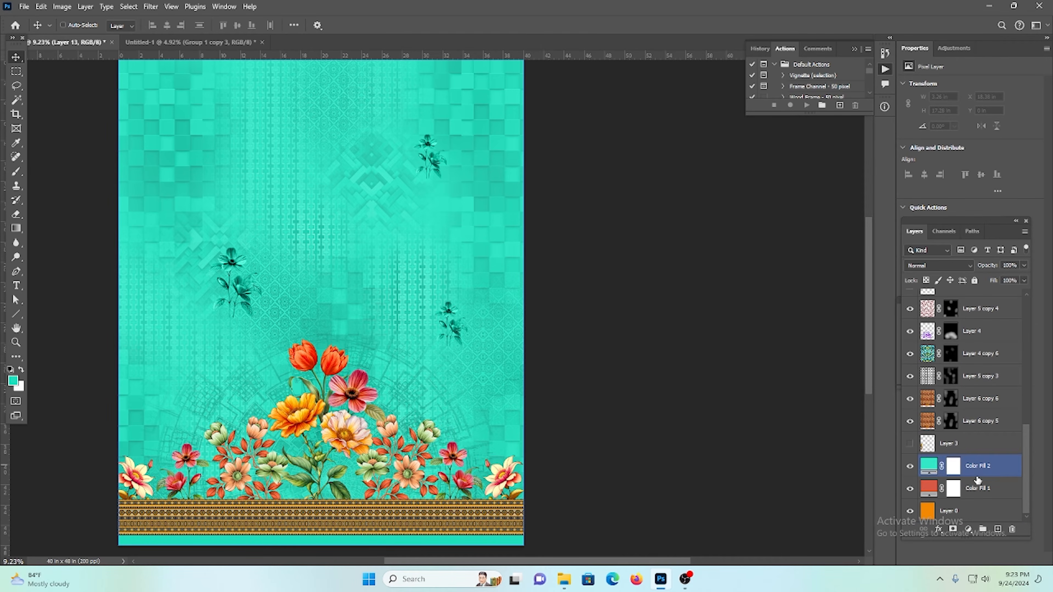
left_click(1008, 474, "shift")
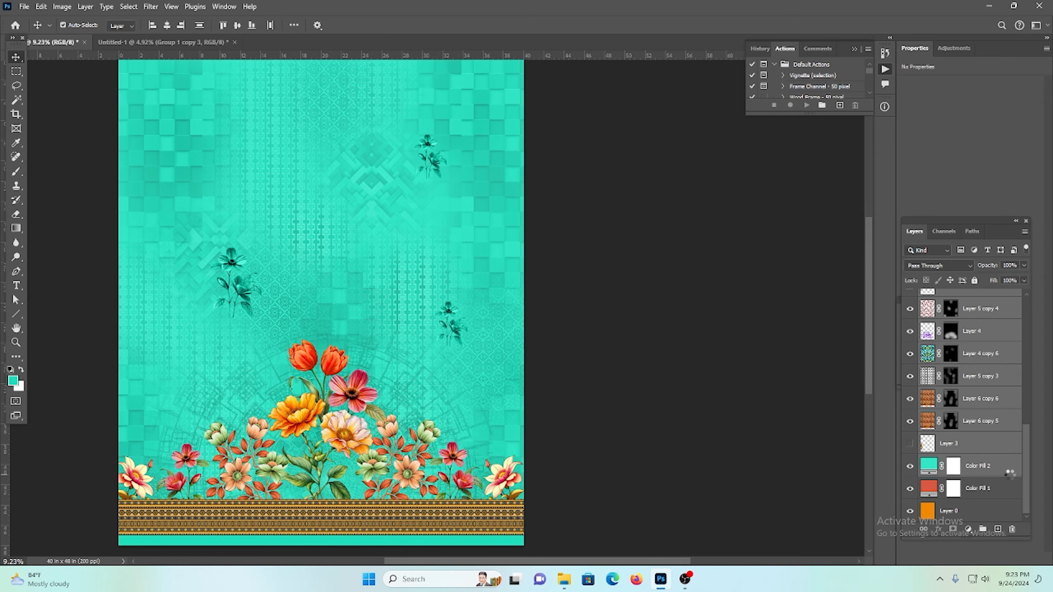
key("ctrl+g")
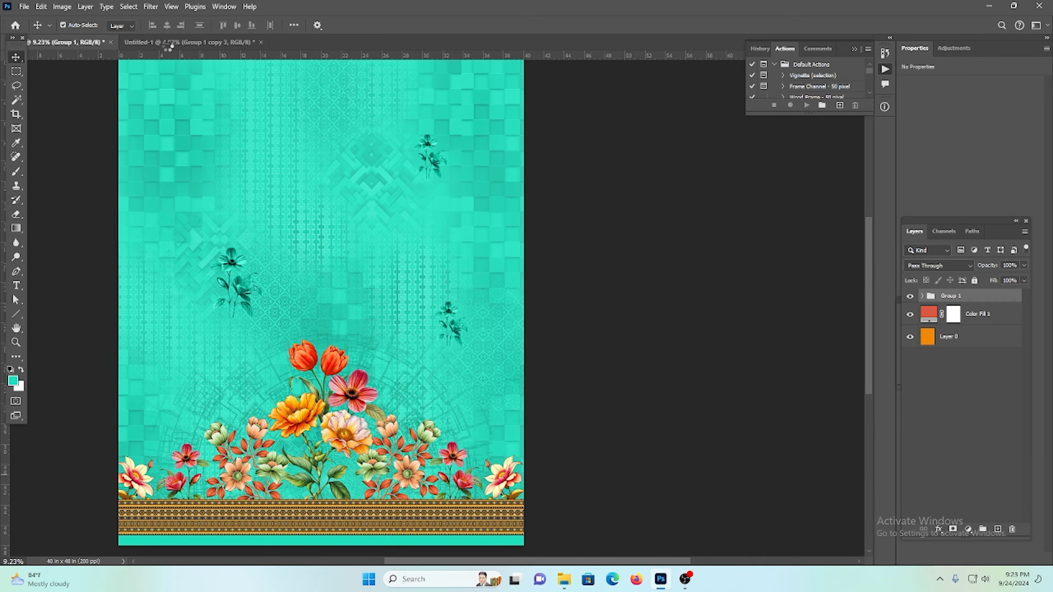
Step: Copy the floral design group into the 40 x 90 in document and place it beneath the border frame layer
left_click(189, 42)
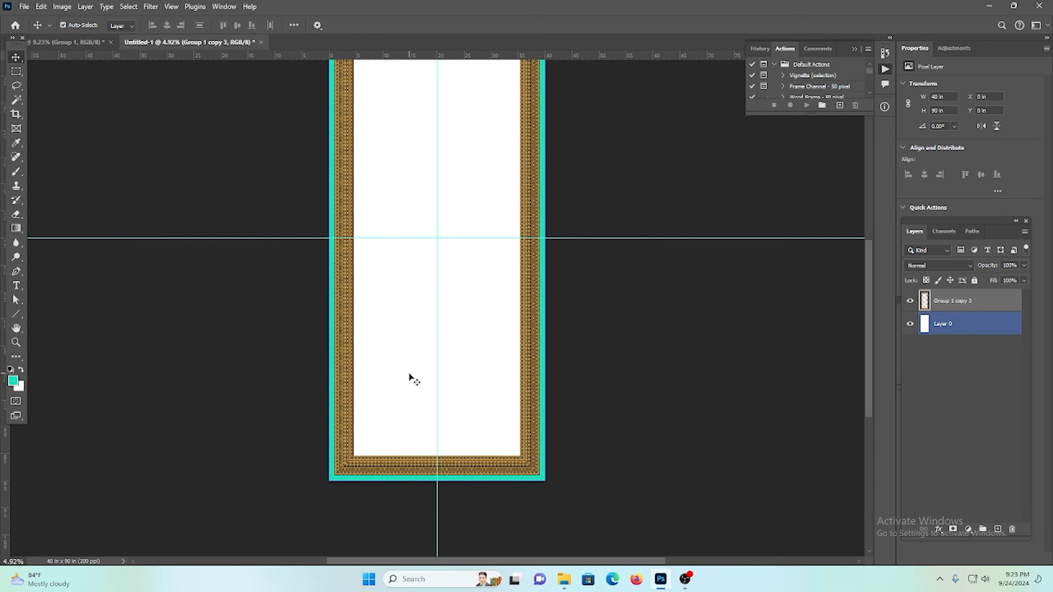
left_click_drag(410, 377, 466, 367)
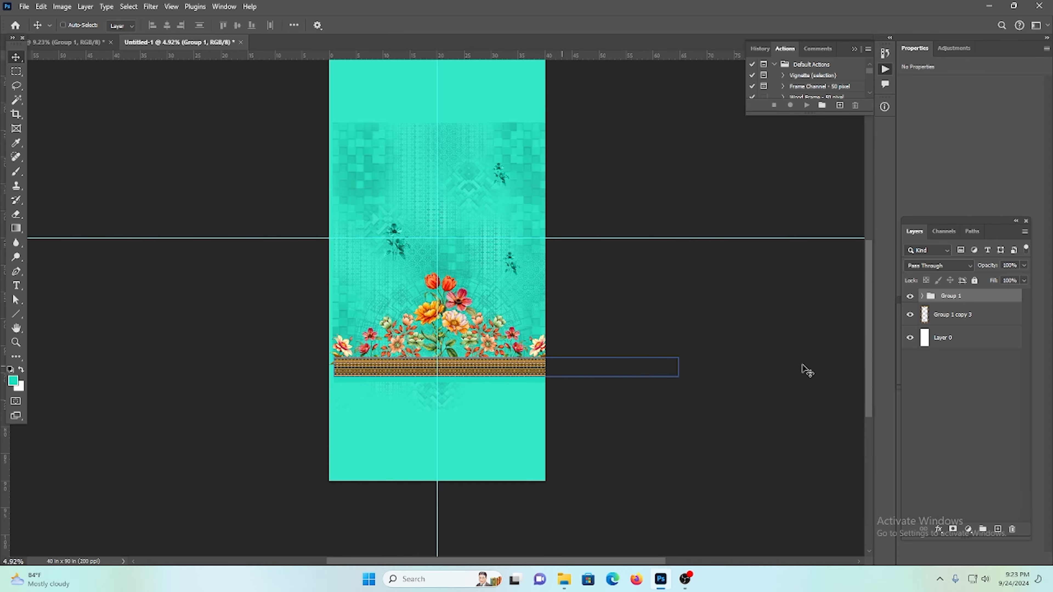
left_click_drag(982, 298, 975, 330)
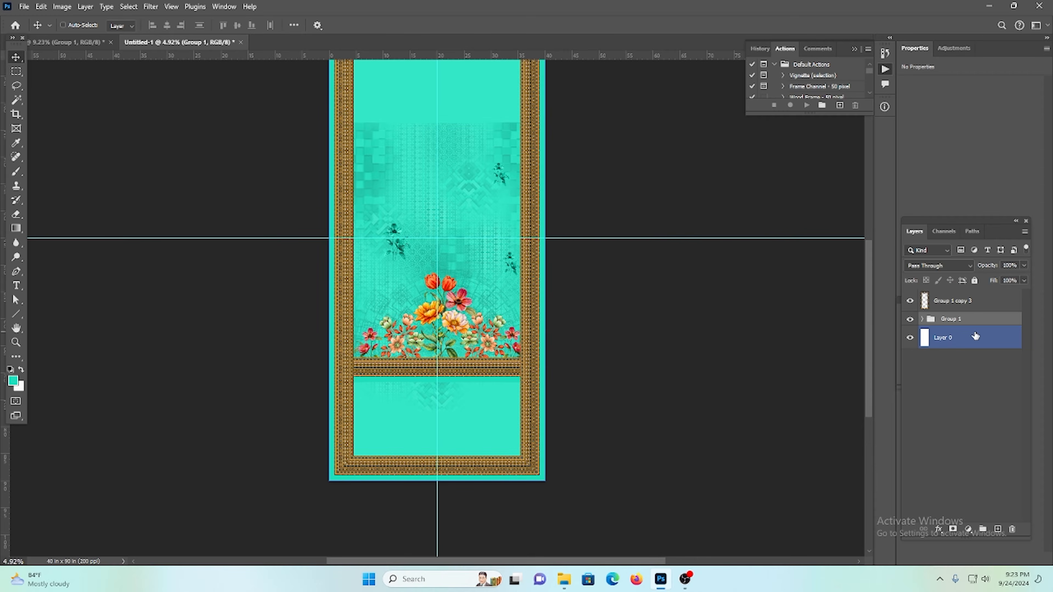
Step: Move the floral design group straight down until its flowers rest on the frame's bottom border
scroll(554, 416, "down", 2)
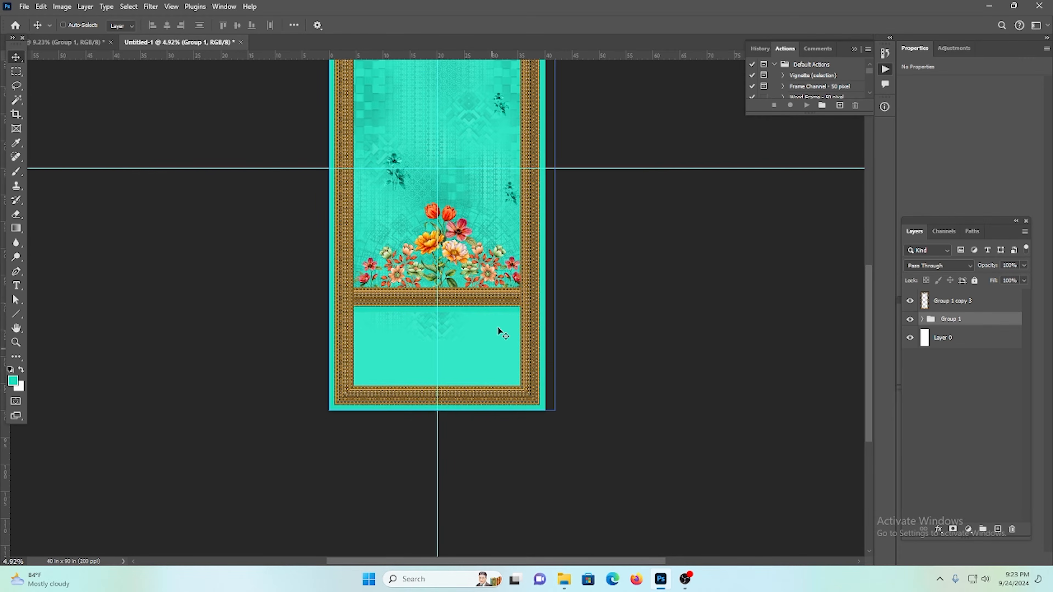
left_click_drag(495, 239, 494, 344)
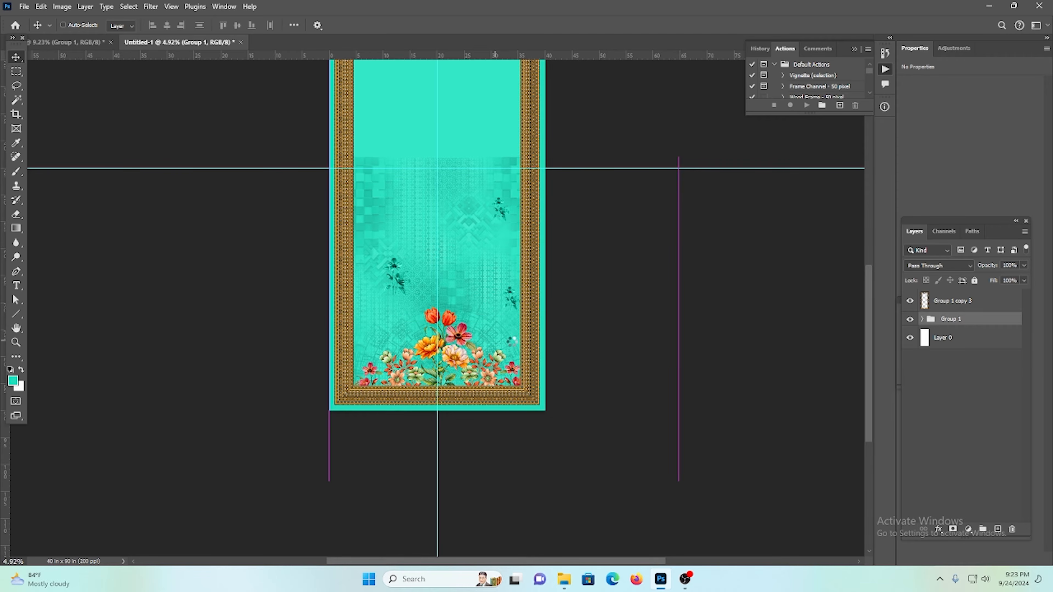
scroll(501, 275, "up", 3)
left_click_drag(442, 253, 477, 259)
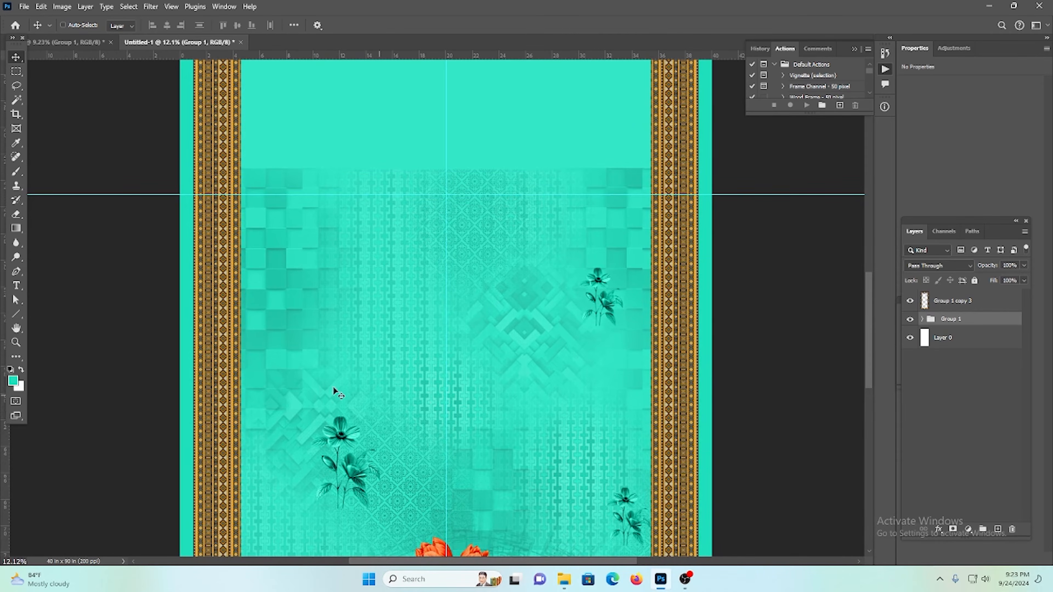
scroll(482, 121, "down", 4)
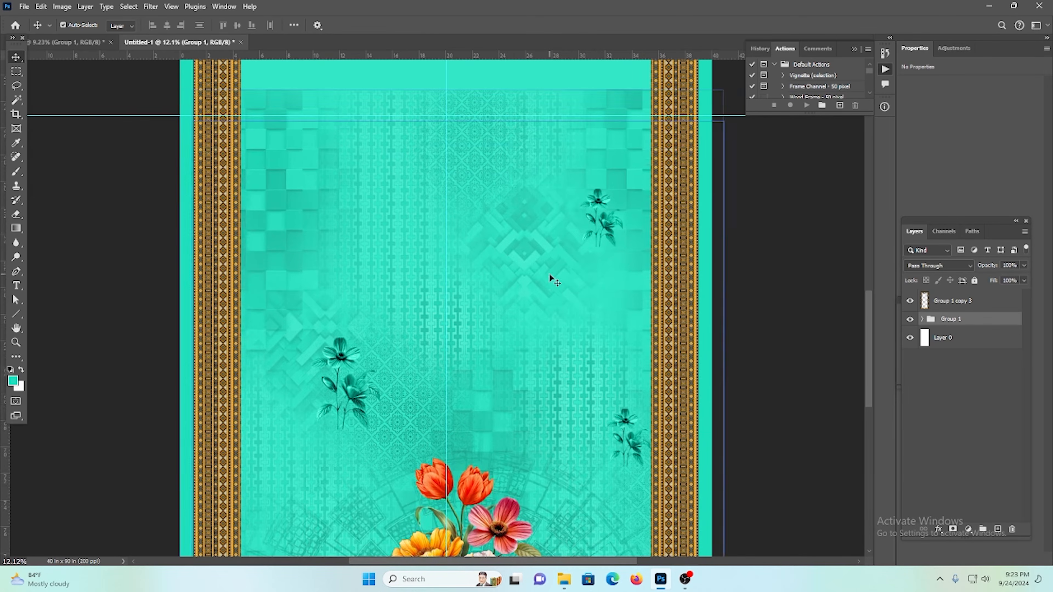
scroll(549, 274, "down", 5)
Step: Expand the floral design group and examine which background pattern layers end along the artwork's upper edge
left_click(965, 337)
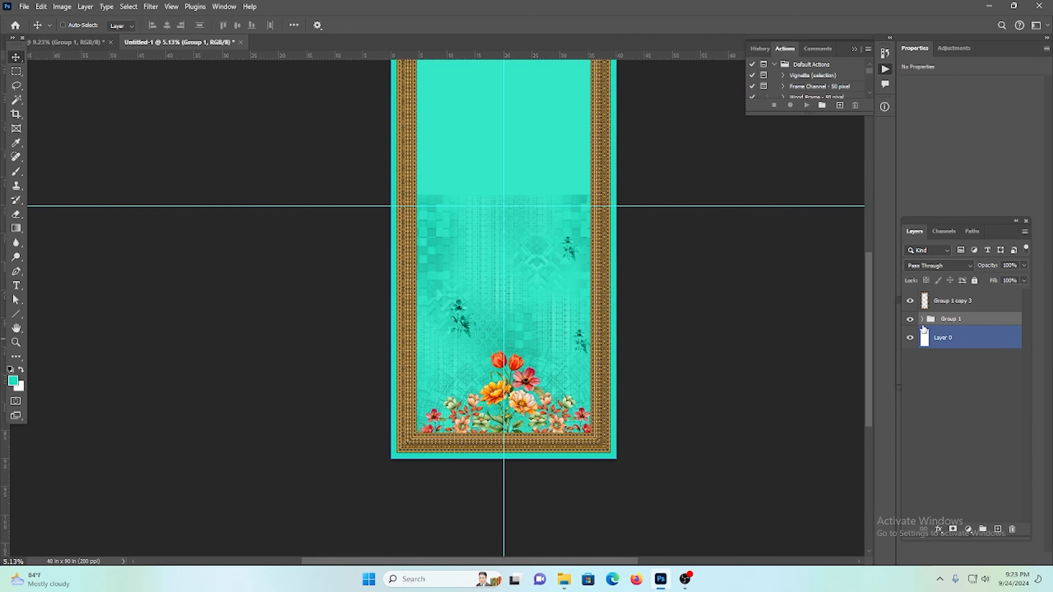
left_click(922, 319)
scroll(936, 415, "down", 1)
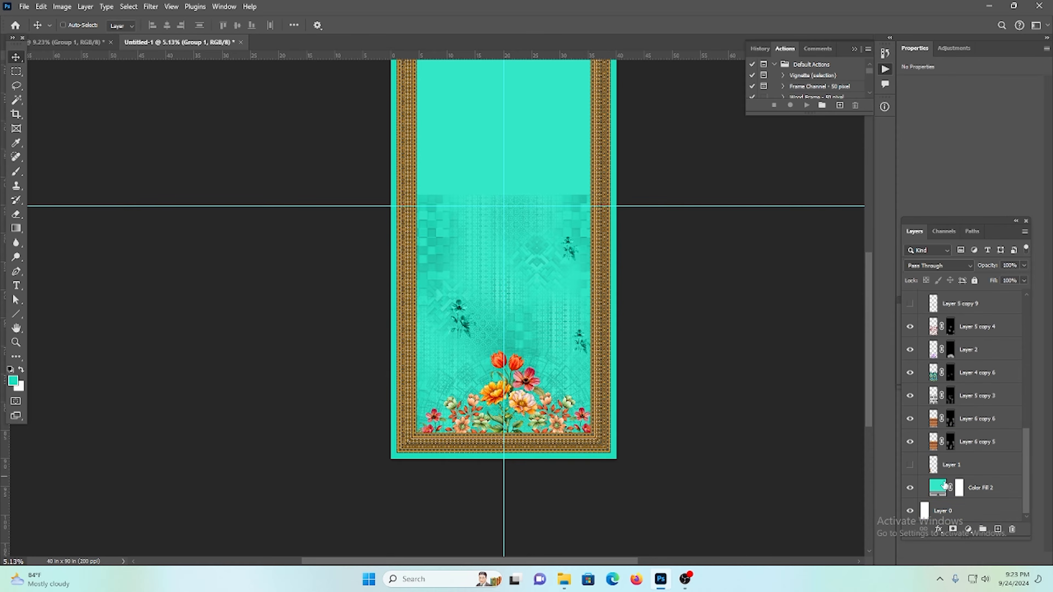
left_click(944, 485)
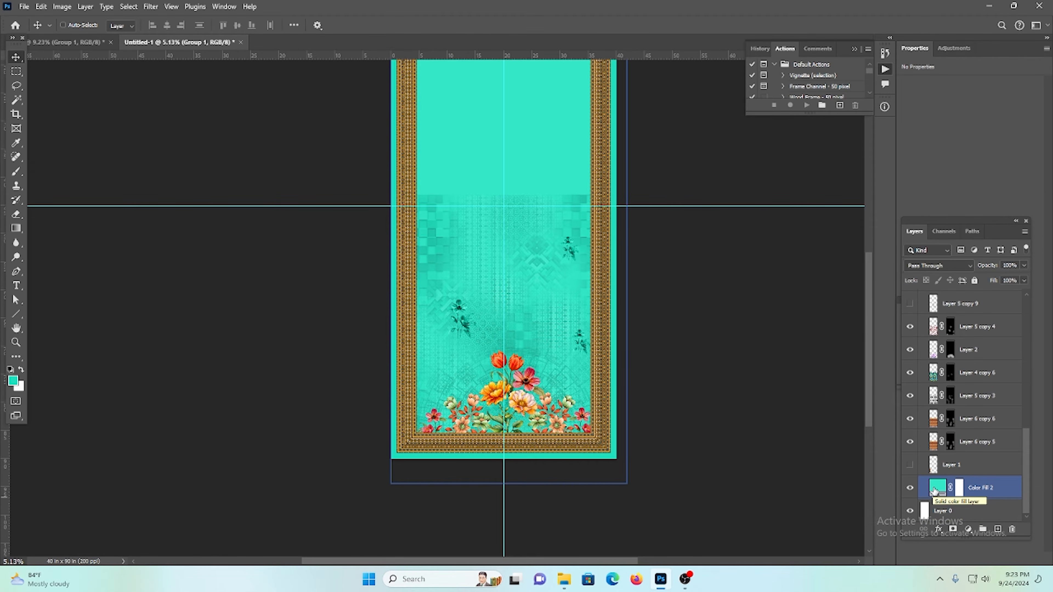
left_click_drag(442, 174, 501, 233)
left_click_drag(716, 390, 590, 302)
left_click(277, 226, "ctrl")
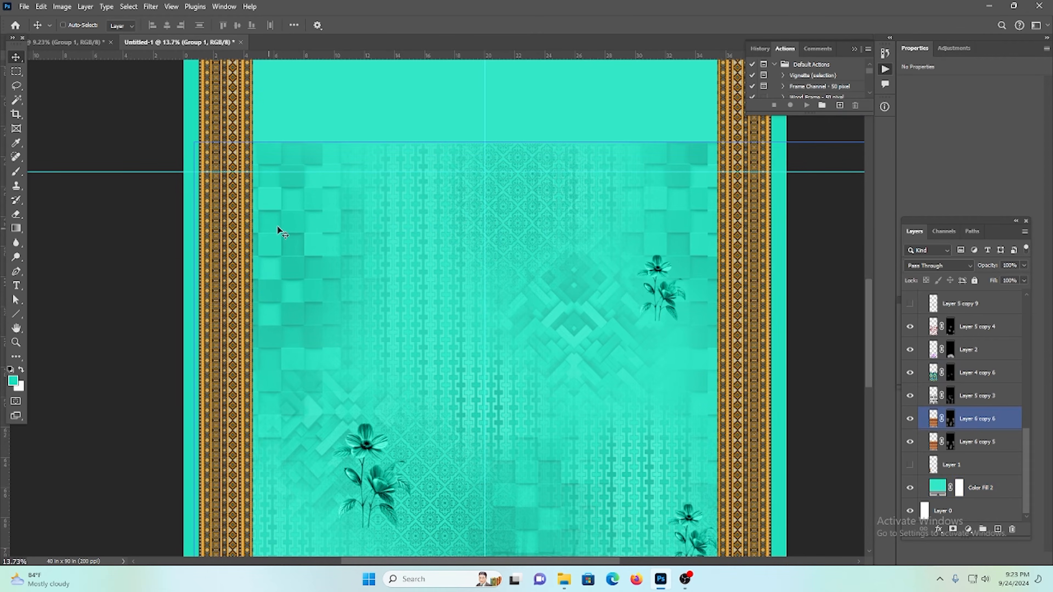
left_click(498, 284, "ctrl")
scroll(499, 280, "up", 2)
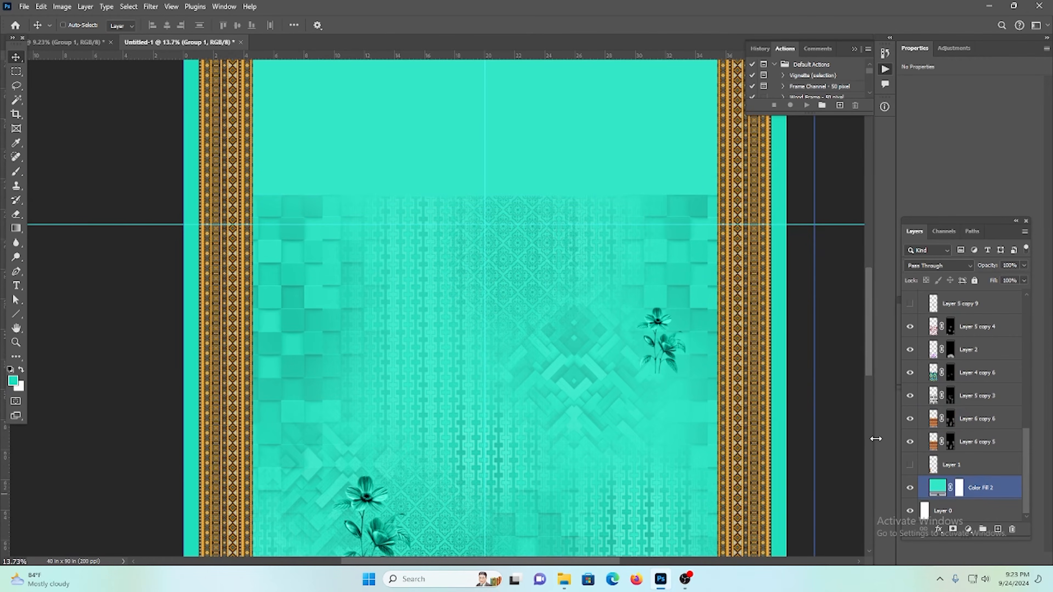
left_click(591, 268, "ctrl")
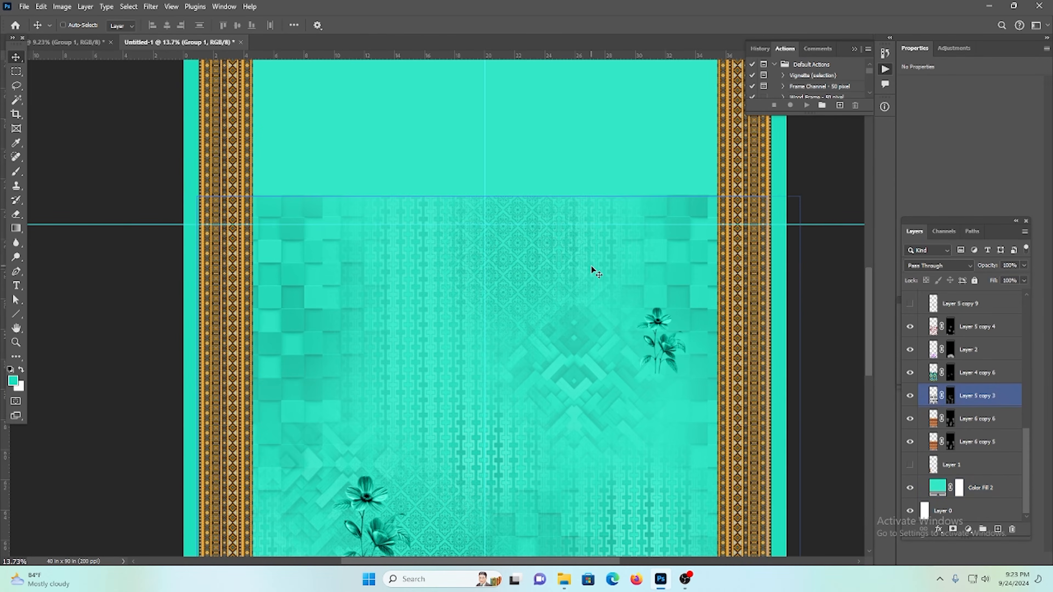
scroll(580, 265, "up", 2)
scroll(538, 255, "up", 3)
Step: On Layer 5 copy 4, select a full-width band about 10 in tall overlapping the pattern's upper edge and feather it by 100 pixels
left_click(553, 285, "ctrl")
left_click(556, 289, "ctrl")
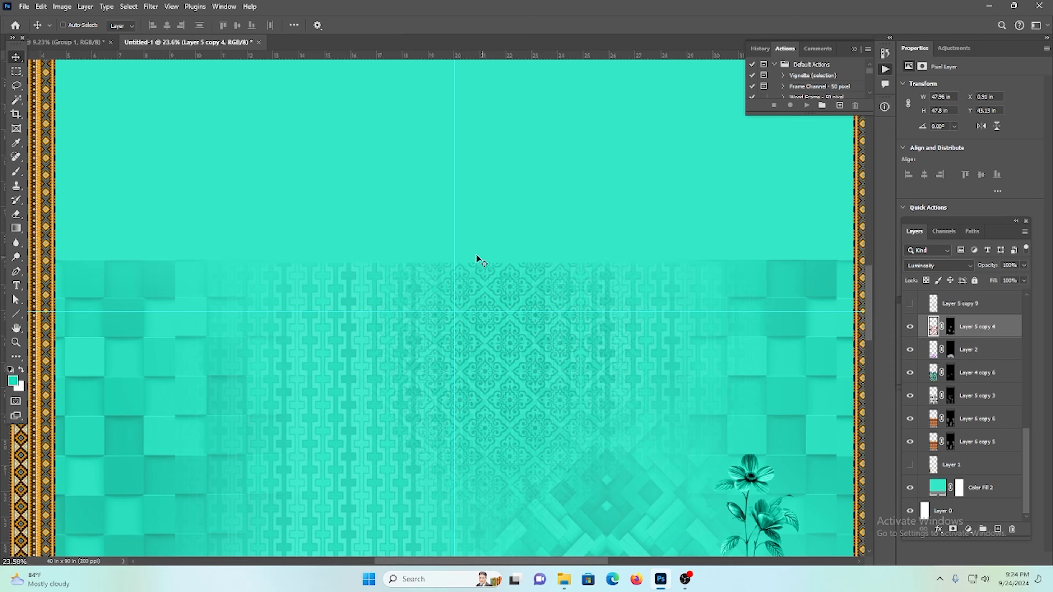
scroll(479, 259, "down", 3)
left_click(16, 73)
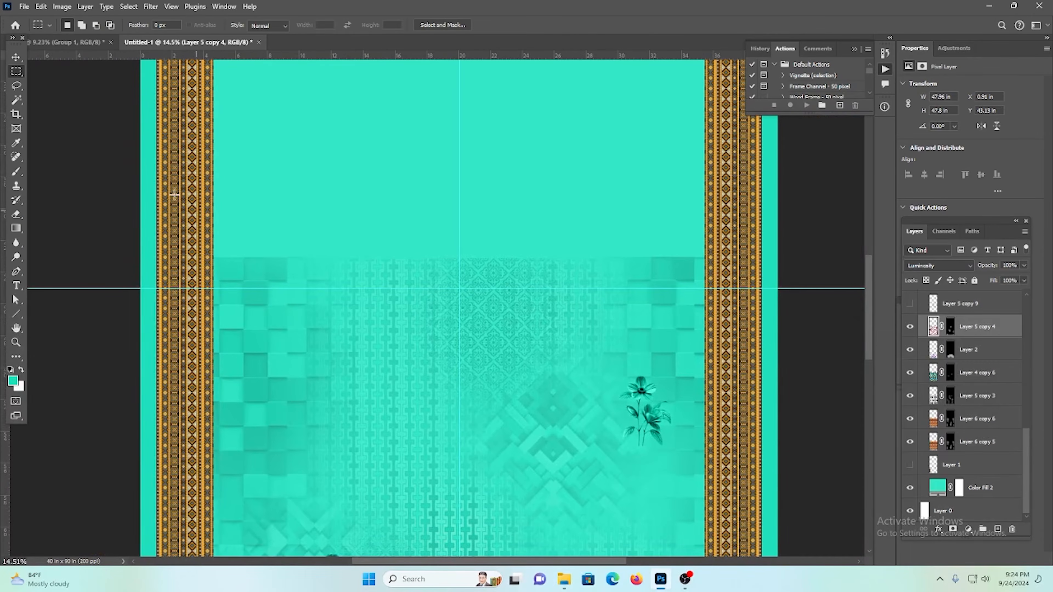
left_click_drag(55, 110, 818, 270)
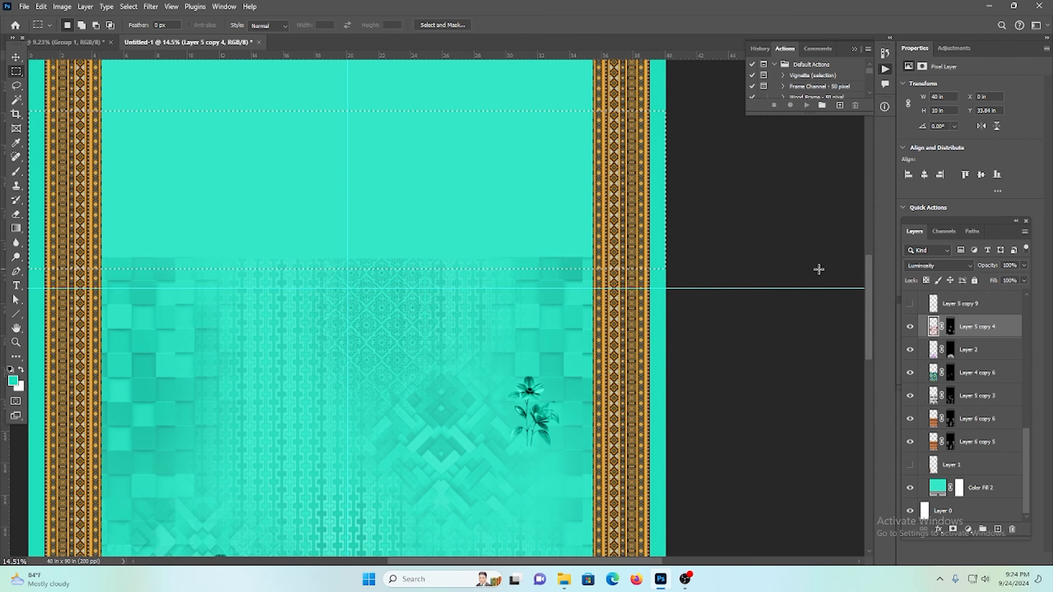
key("shift")
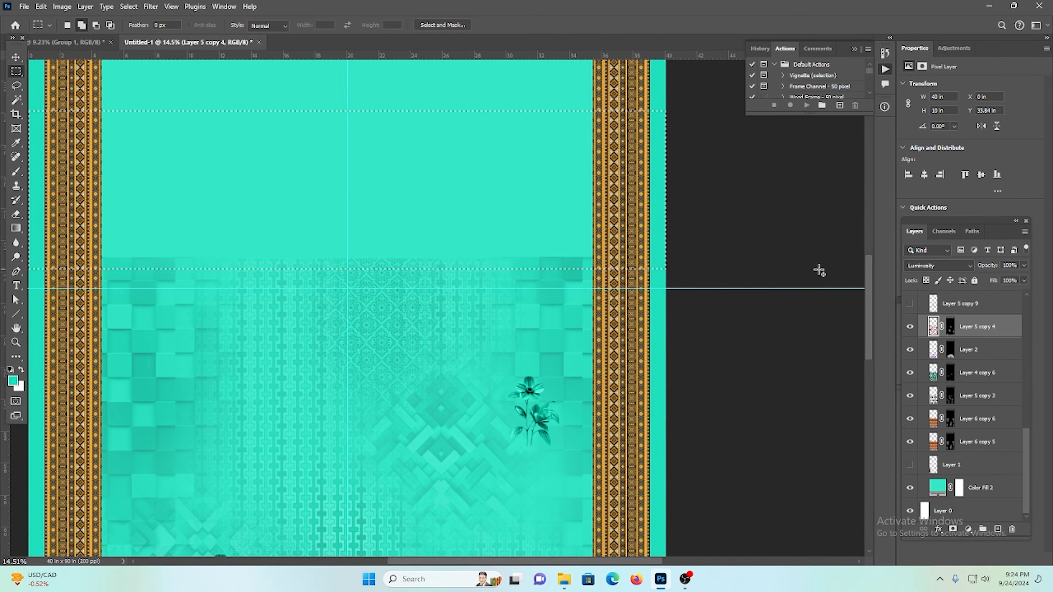
key("shift+F6")
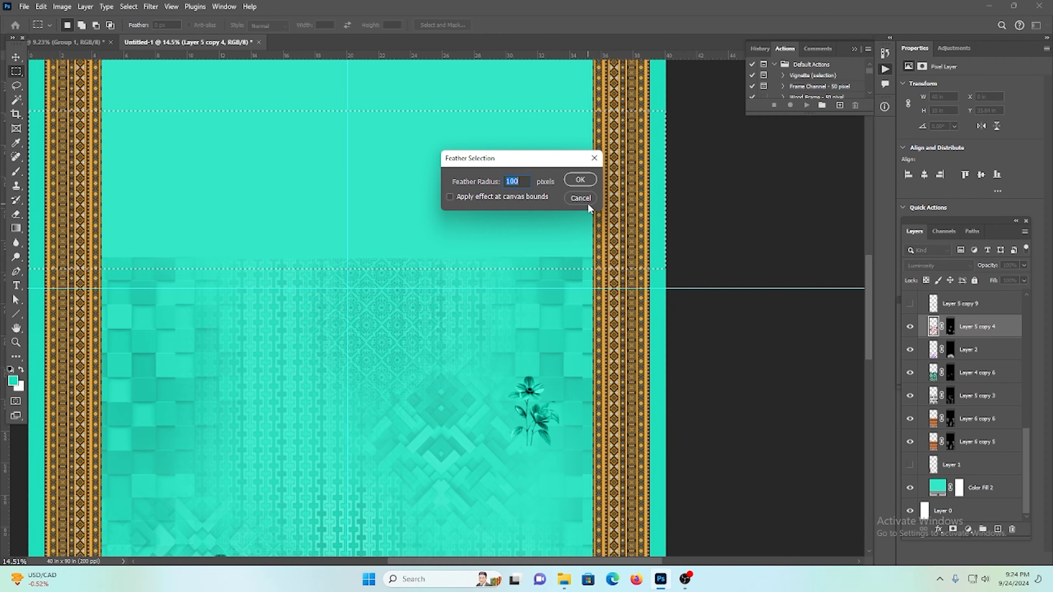
left_click(594, 184)
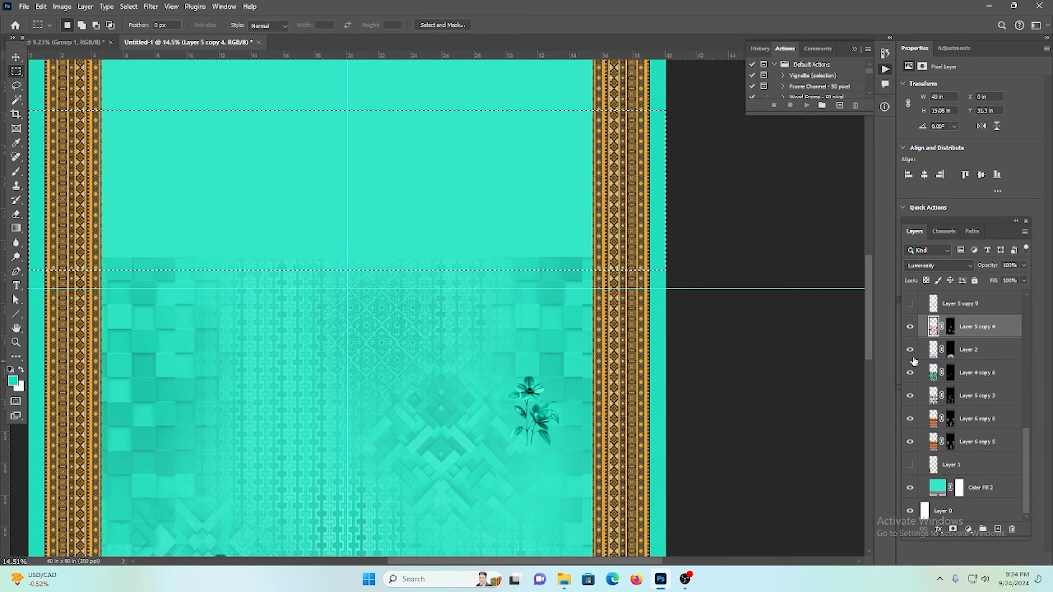
Step: Clear the feathered area from pattern layers Layer 4 copy 6 and Layer 5 copy 3, checking Layer 5 copy 3's visibility
left_click(933, 375)
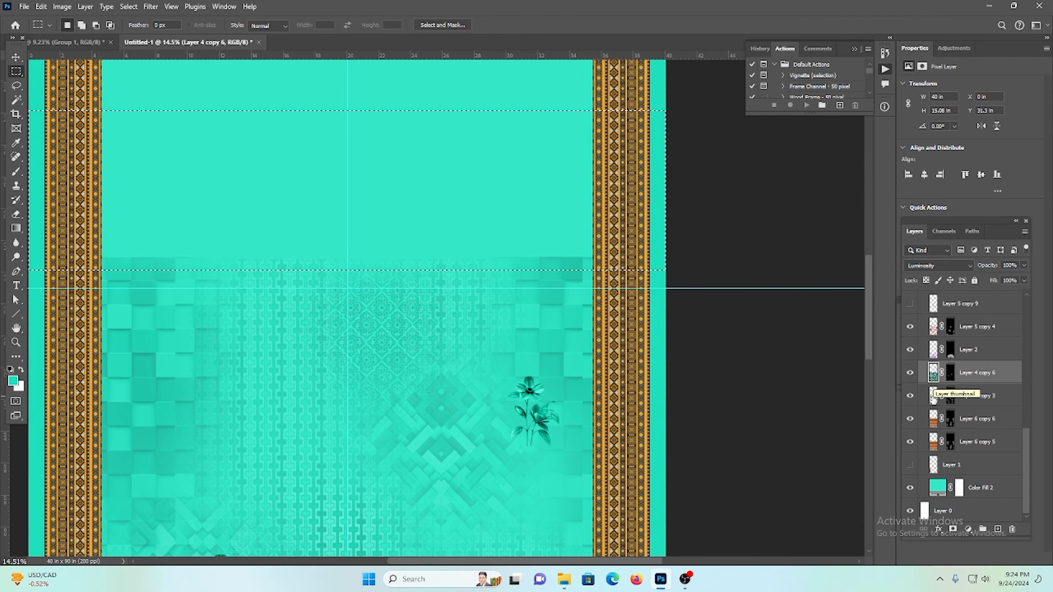
left_click_drag(505, 260, 510, 297)
left_click_drag(139, 273, 163, 306)
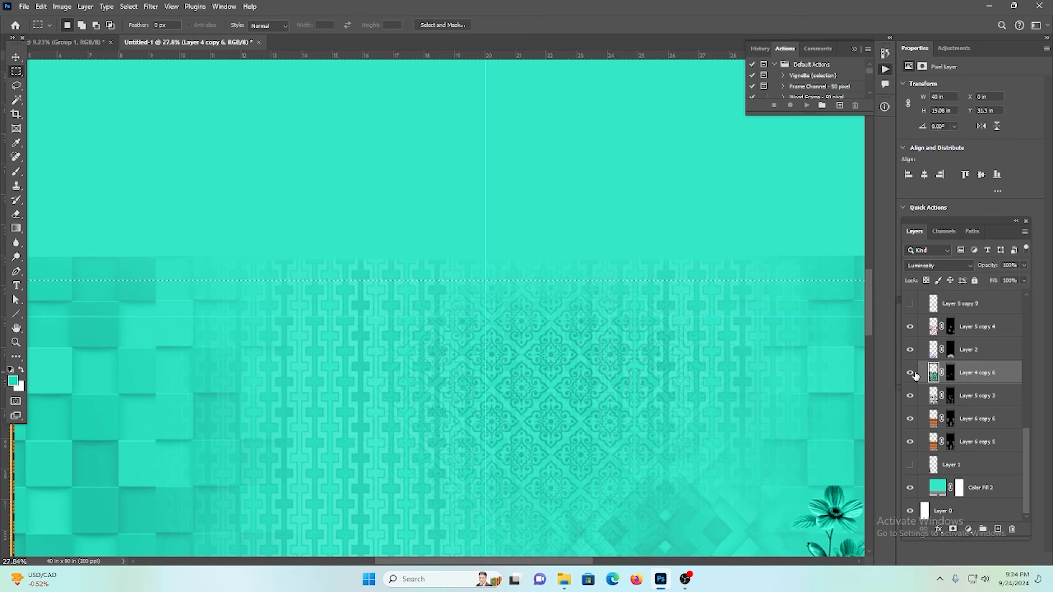
left_click_drag(411, 341, 381, 324)
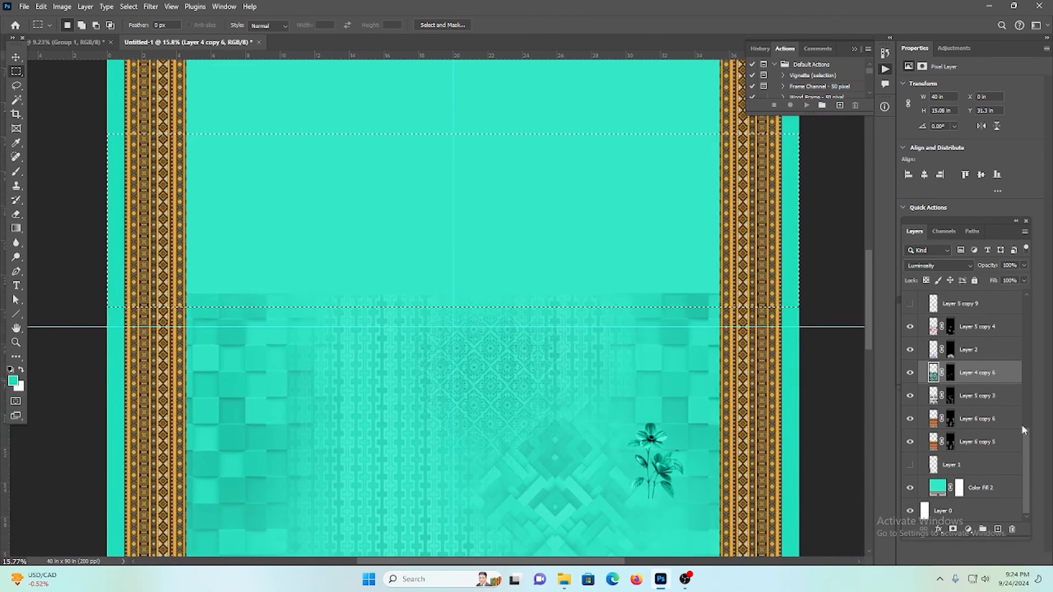
left_click(909, 396)
left_click(910, 397)
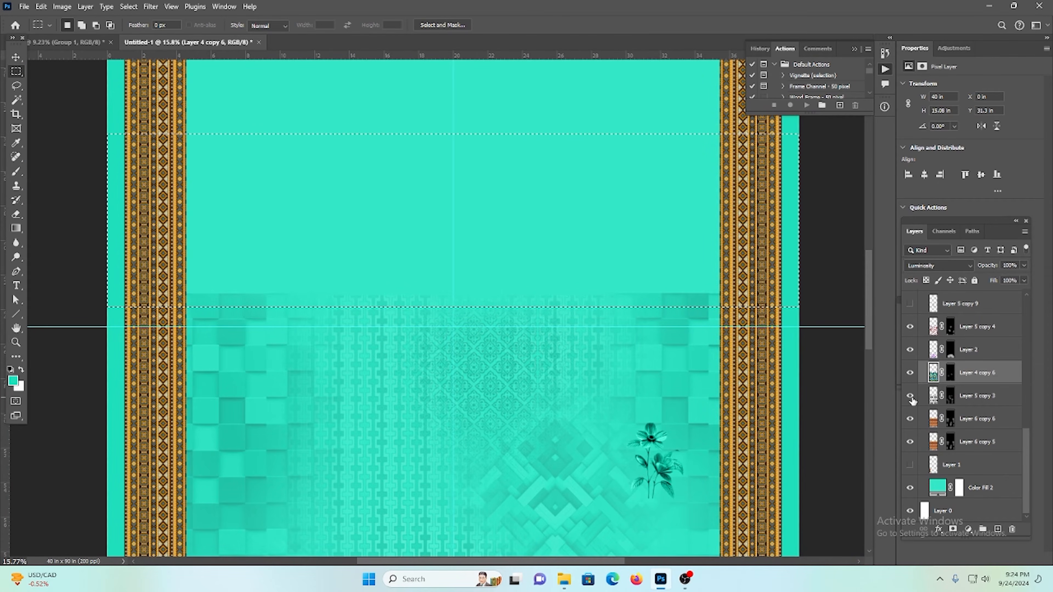
left_click(933, 402)
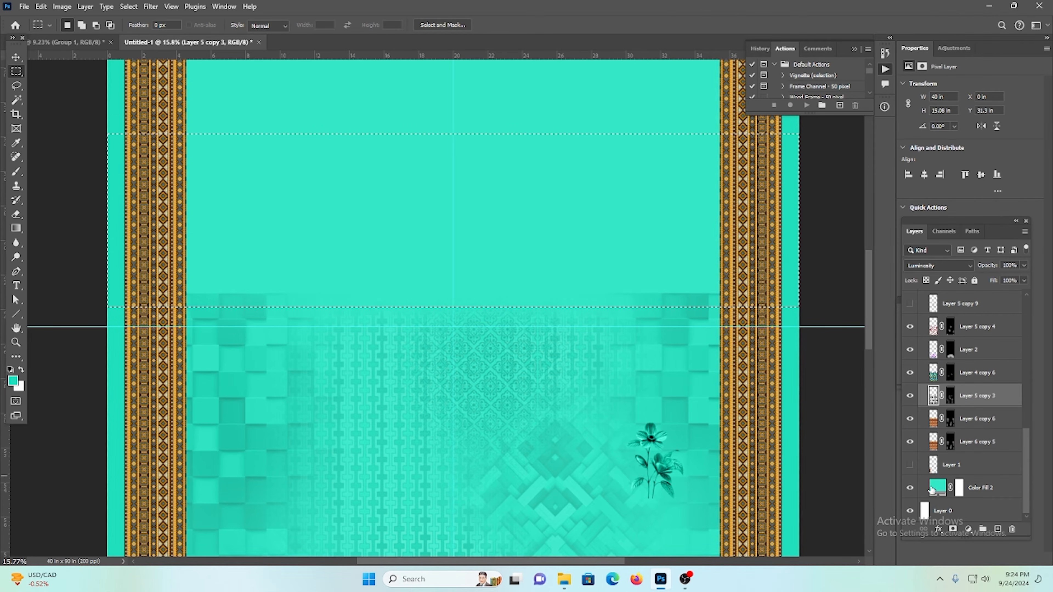
Step: Toggle Layer 4 copy 6, Layer 2 and Layer 5 copy 4 to check their pattern areas, leaving only Layer 2 hidden
left_click(909, 373)
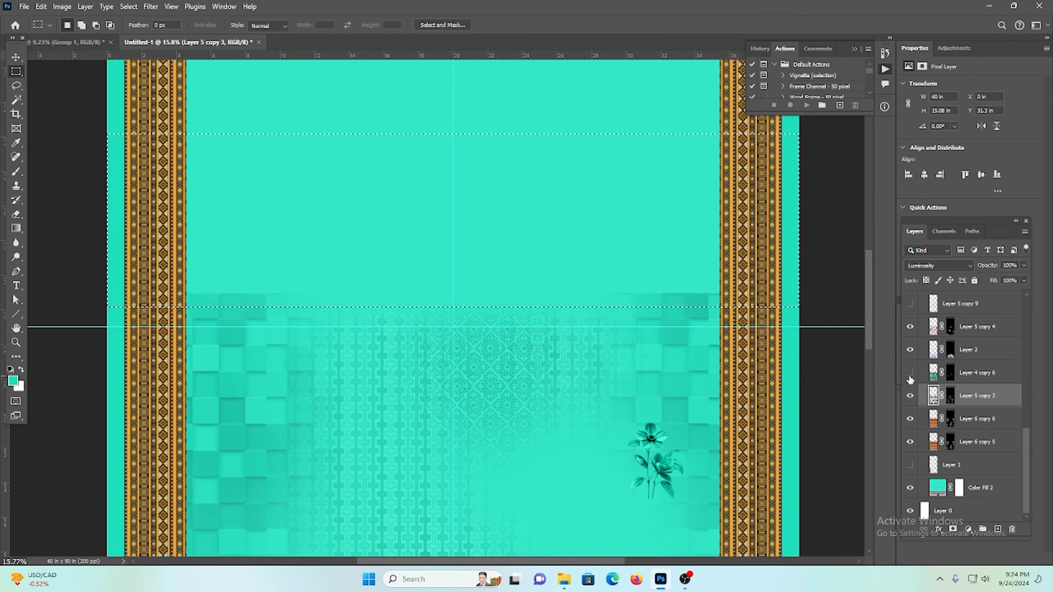
left_click(908, 373)
left_click(910, 350)
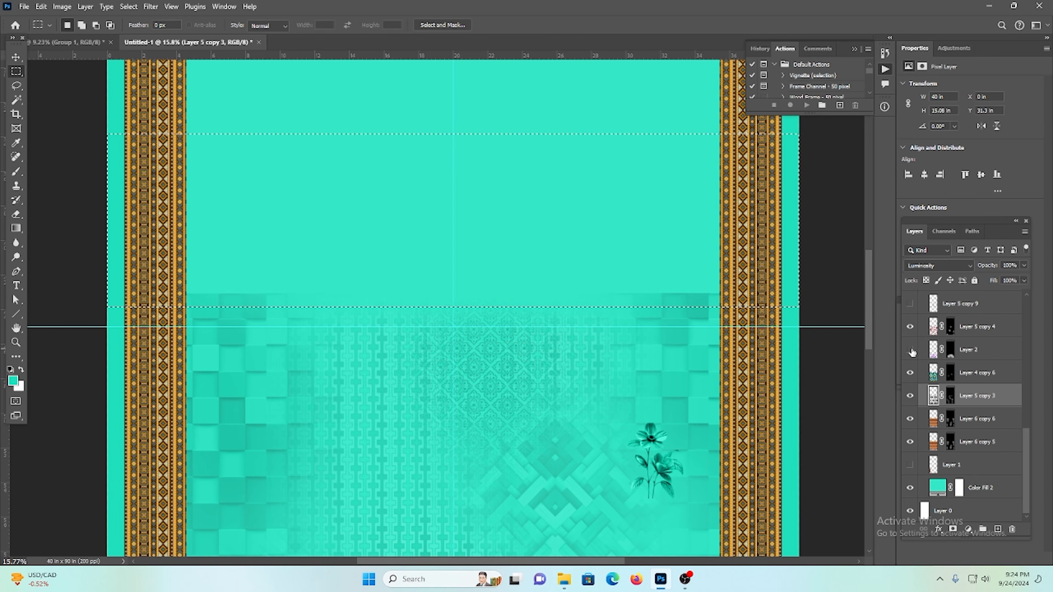
left_click(910, 351)
left_click(908, 327)
scroll(910, 361, "up", 1)
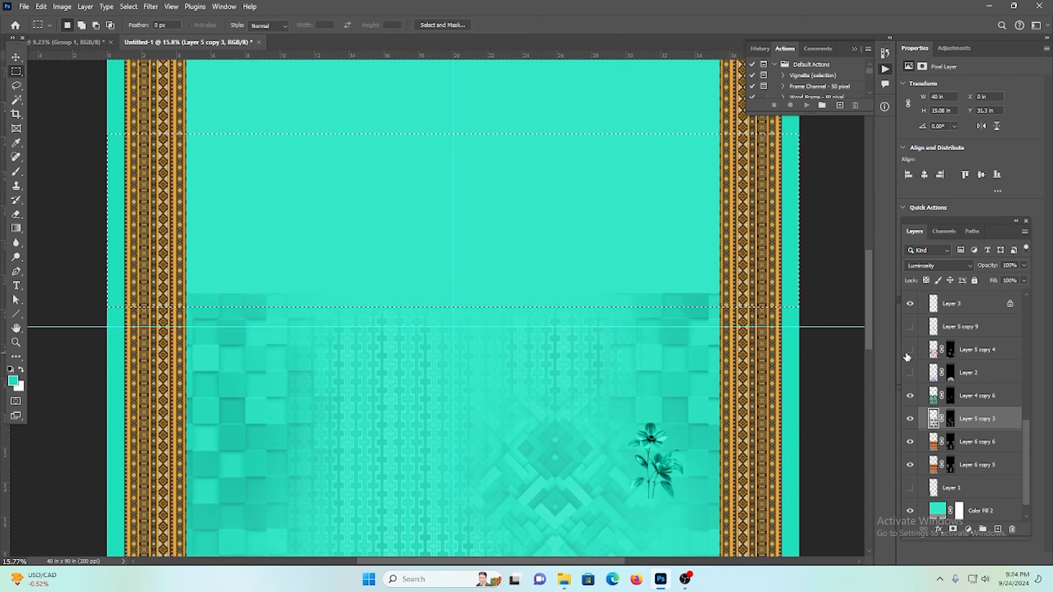
scroll(951, 359, "up", 5)
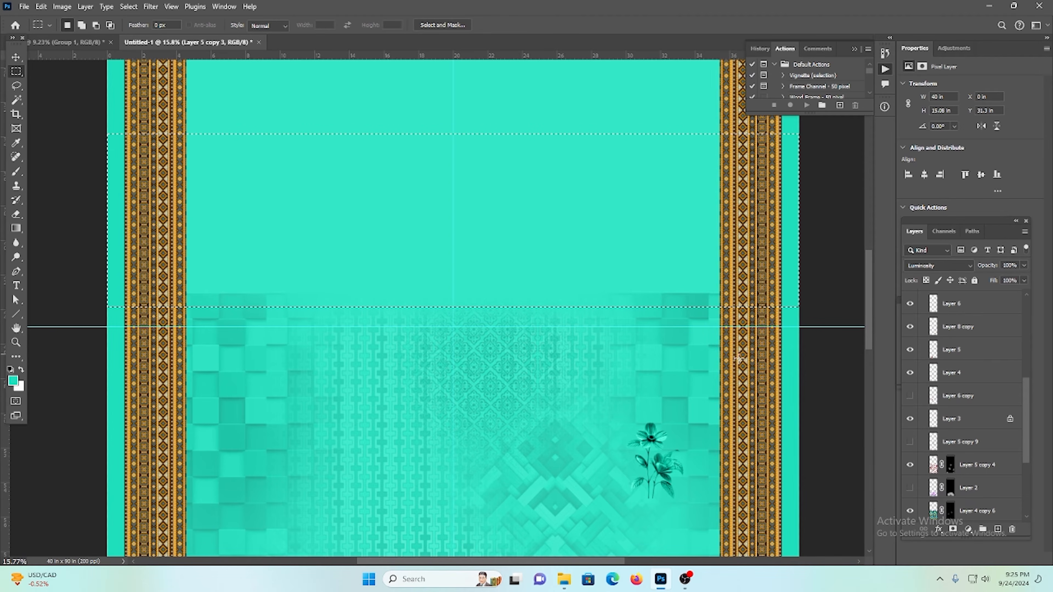
Step: Pick the checkered pattern's layer, Layer 6 copy 6, and toggle its visibility to check its part of the upper edge
left_click(16, 57)
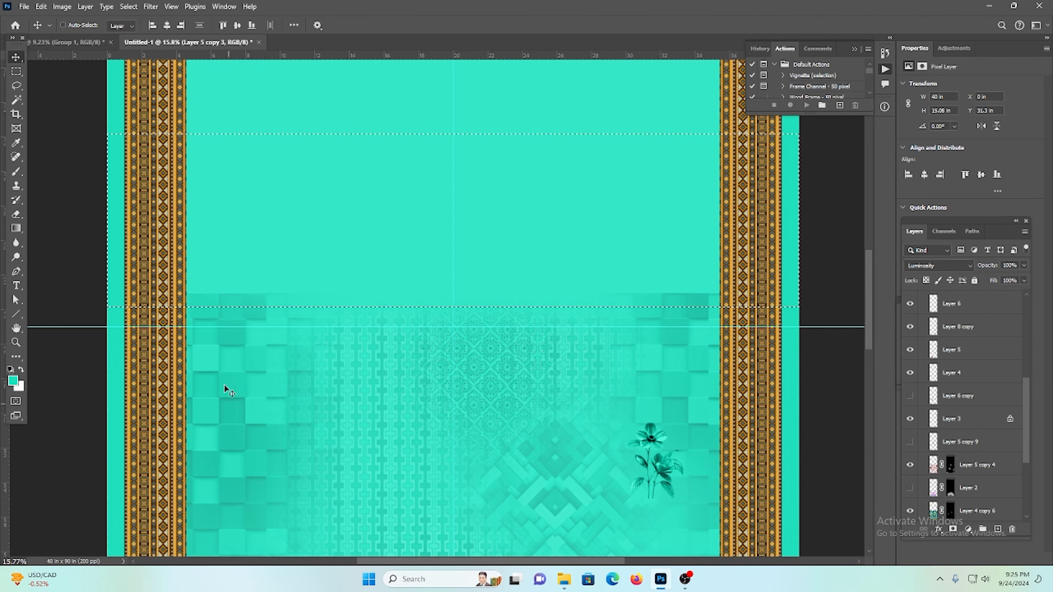
left_click(220, 374, "ctrl")
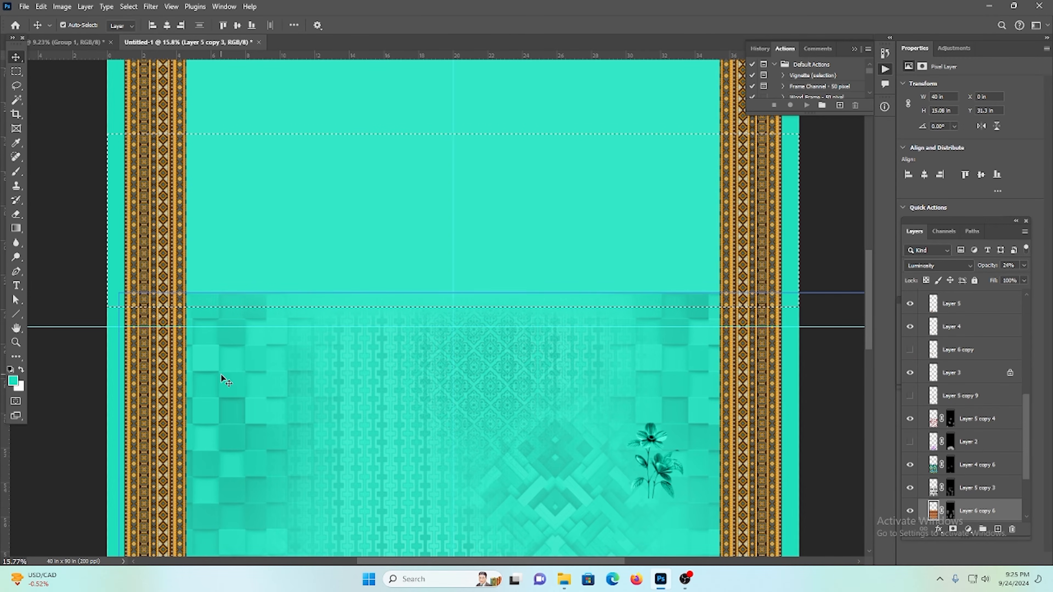
left_click(910, 511)
left_click(910, 511)
left_click(910, 511)
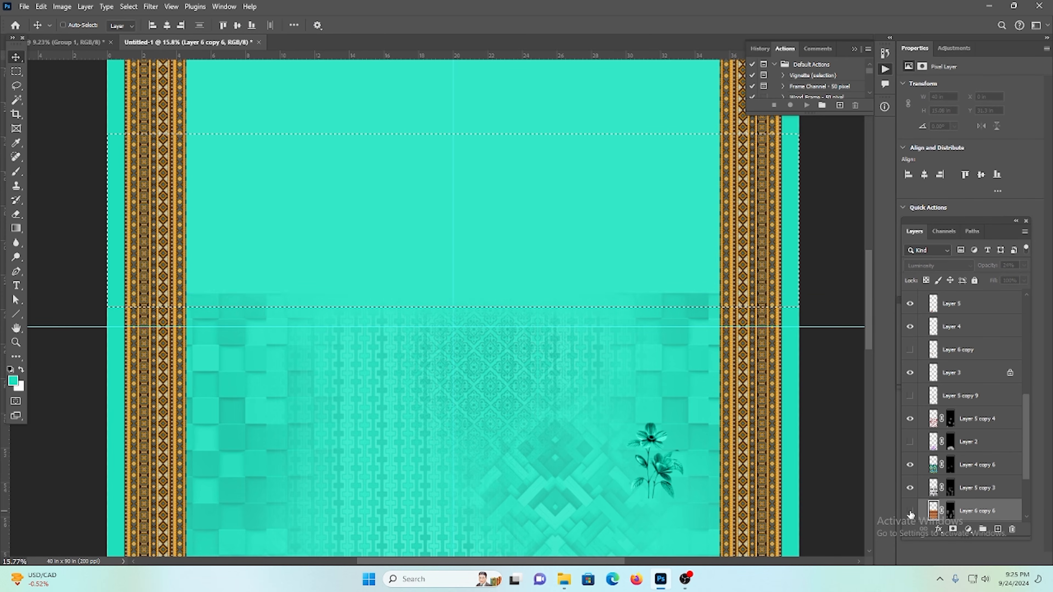
scroll(1000, 464, "down", 3)
left_click(909, 419)
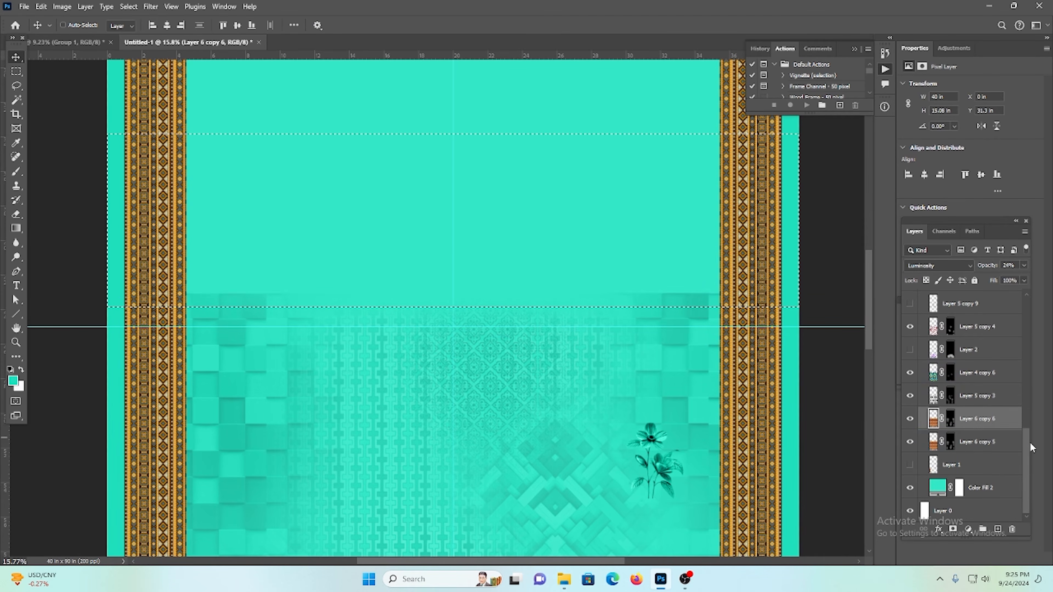
Step: Clear the feathered area from Layer 6 copy 5 to soften the pattern's upper edge, and remove the selection
left_click(942, 436)
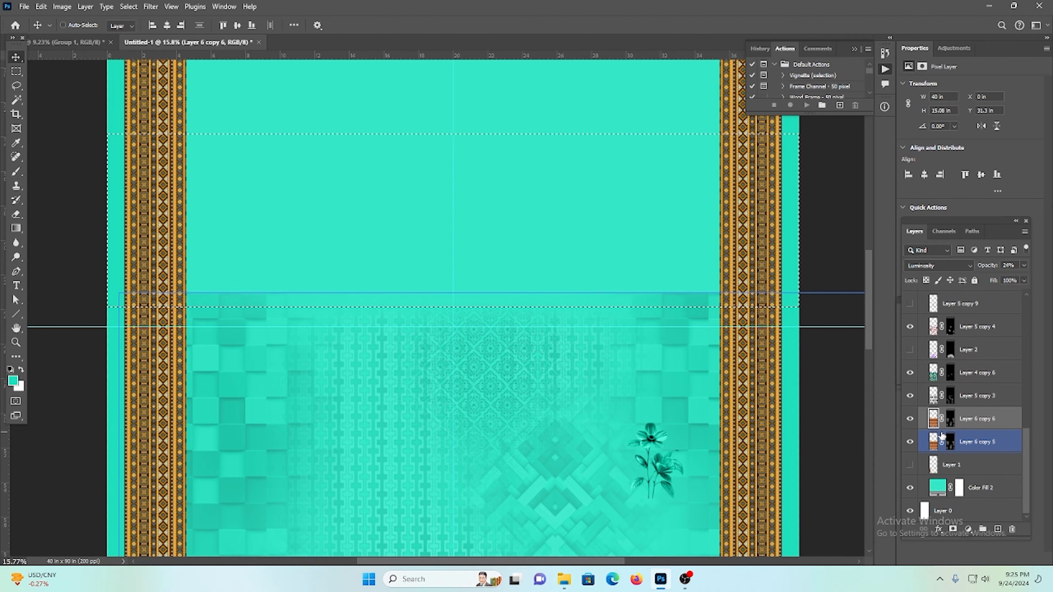
left_click(932, 443)
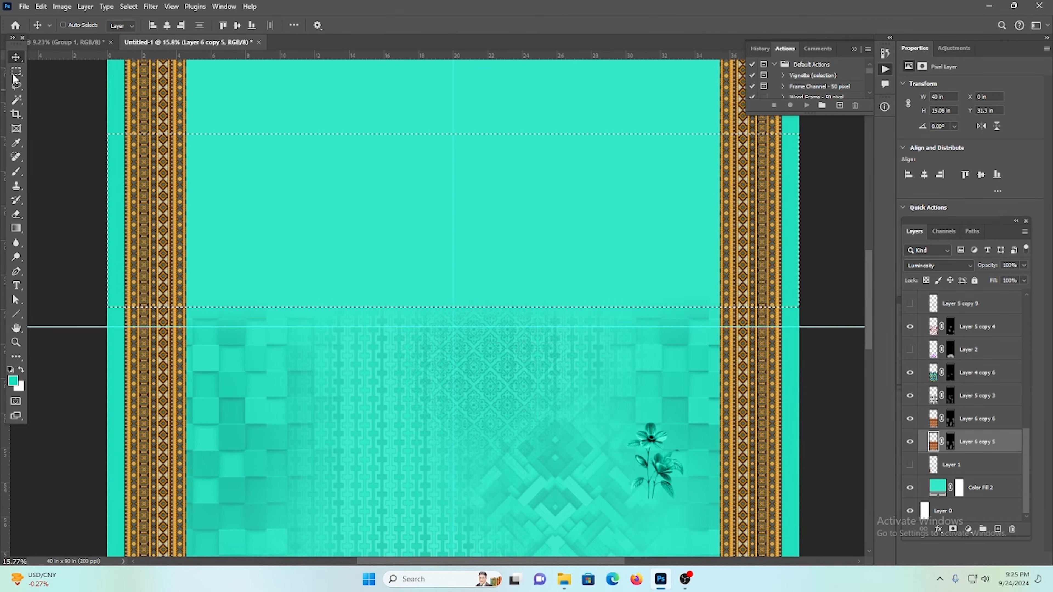
scroll(315, 226, "up", 2)
key("ctrl+d")
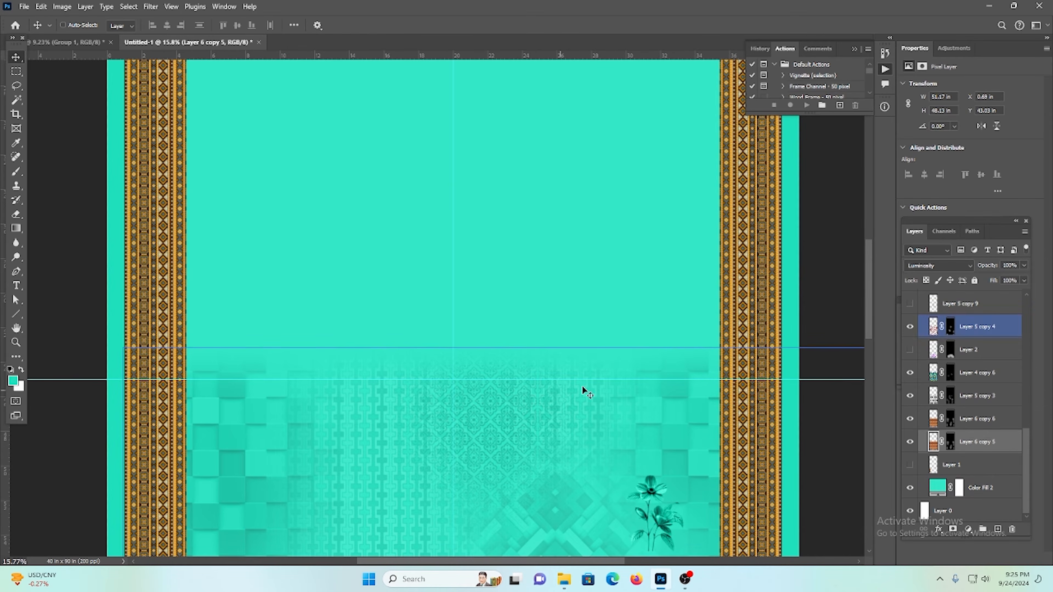
Step: Collapse the floral design group in the layer stack and check the whole layout
scroll(1013, 489, "up", 10)
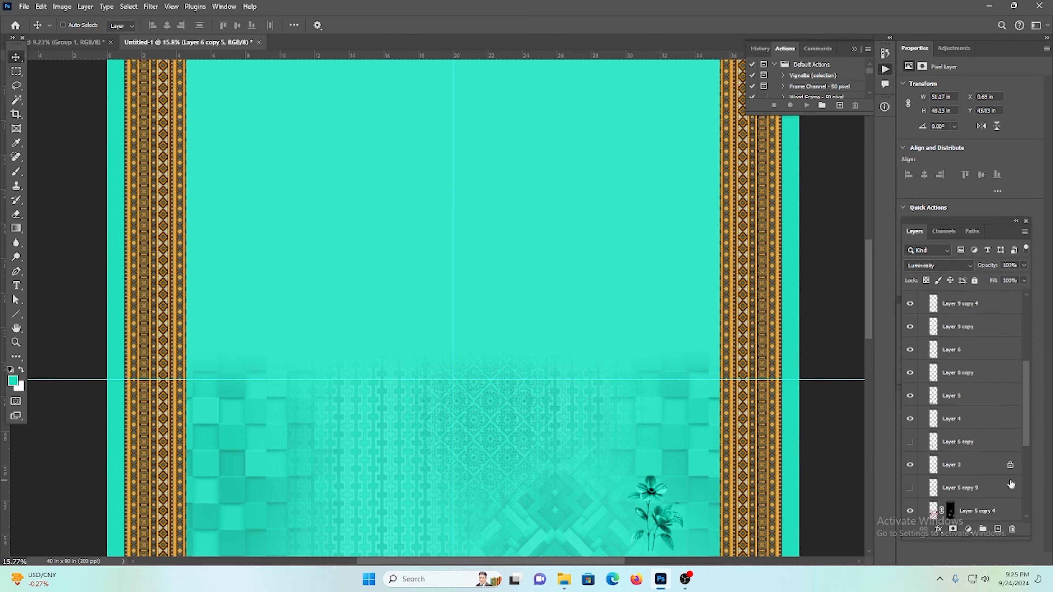
left_click(922, 319)
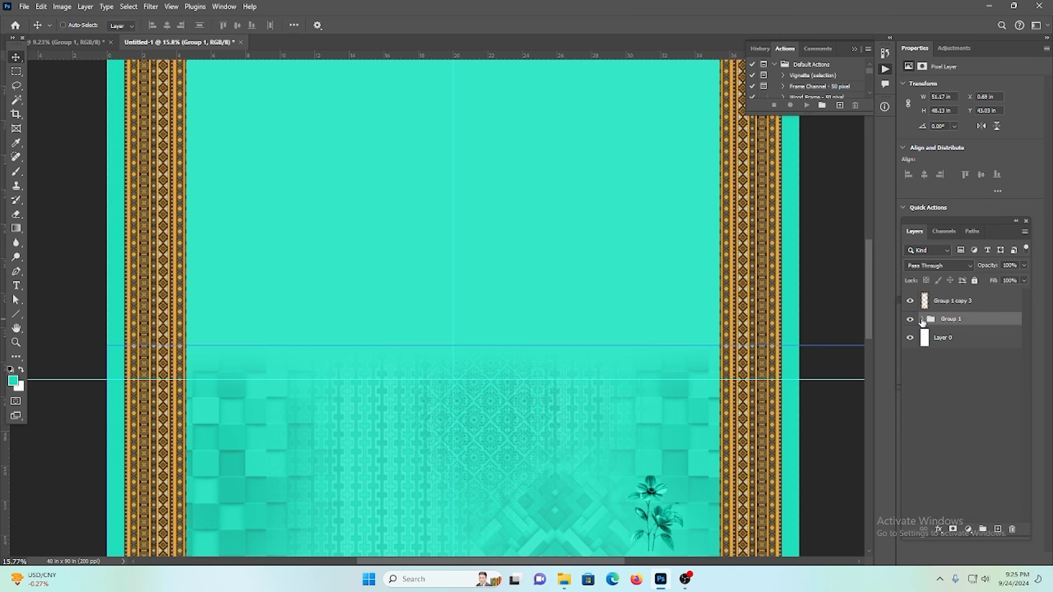
scroll(482, 345, "down", 4)
scroll(497, 445, "up", 2)
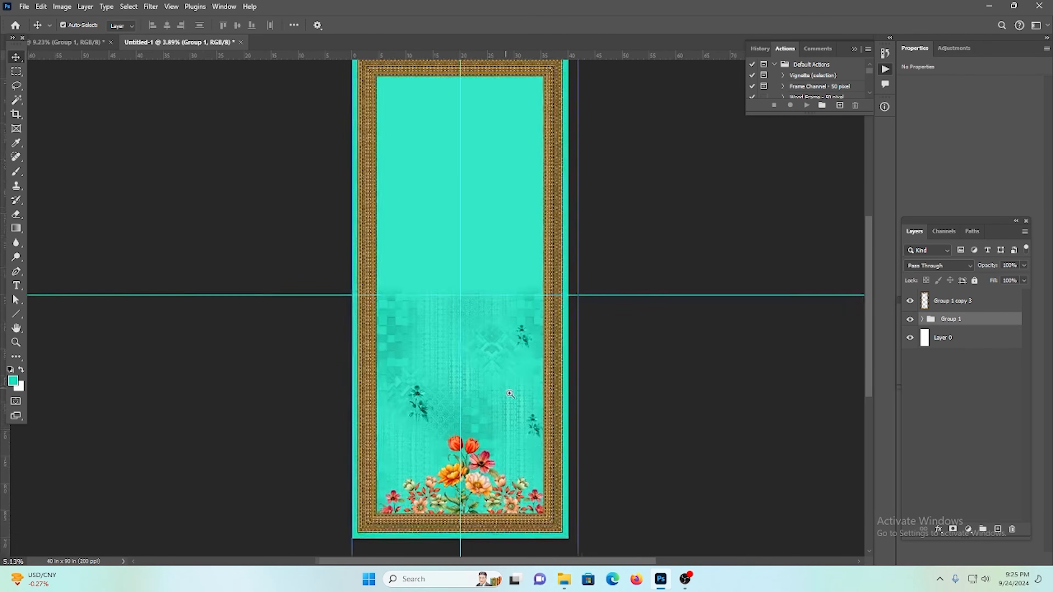
Step: Try moving the floral design group straight up inside the frame, and undo the move
left_click_drag(493, 472, 492, 320)
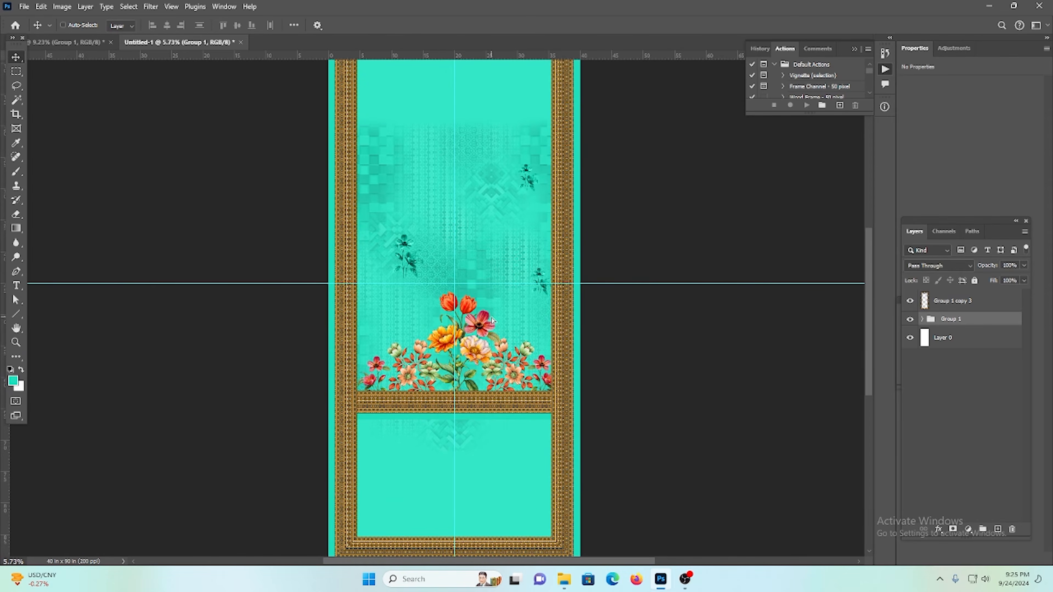
key("ctrl+z")
scroll(528, 367, "down", 4)
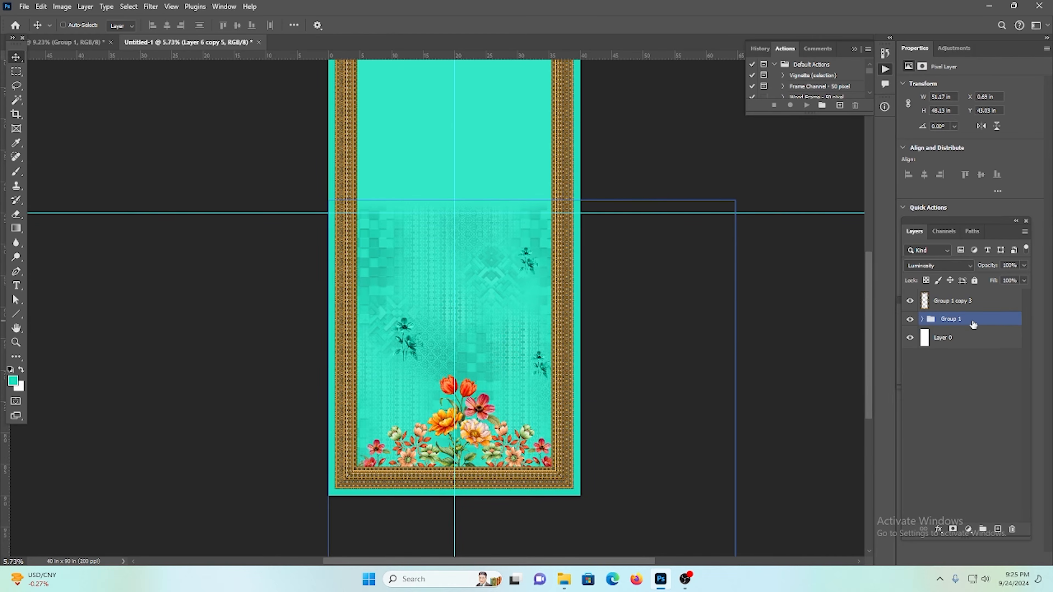
Step: Select the floral design group and examine where its flowers meet the frame's bottom border
left_click(950, 319)
scroll(472, 483, "up", 4)
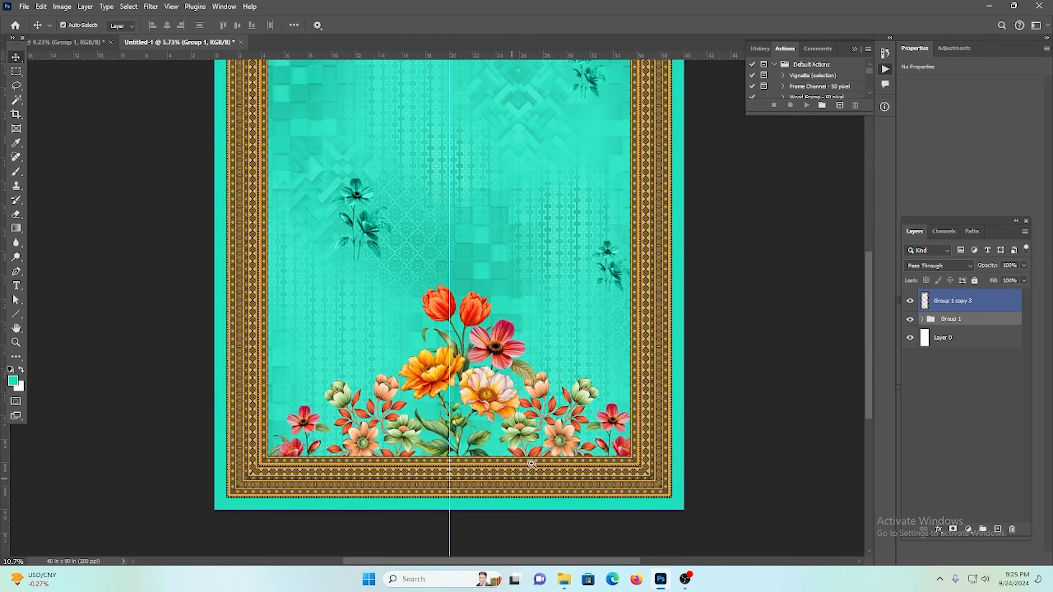
scroll(373, 481, "down", 1)
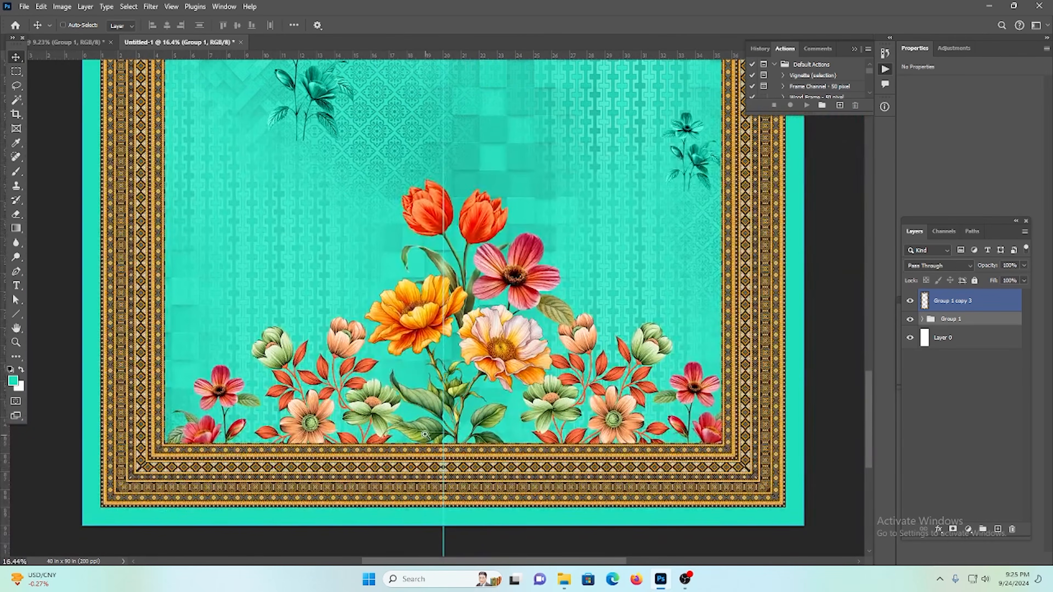
Step: Try duplicating the Layer 6 copy 5 pattern straight up inside the frame, and undo the copy
scroll(421, 431, "down", 3)
left_click_drag(475, 290, 467, 408)
left_click_drag(475, 444, 472, 224)
scroll(447, 373, "down", 2)
key("ctrl+z")
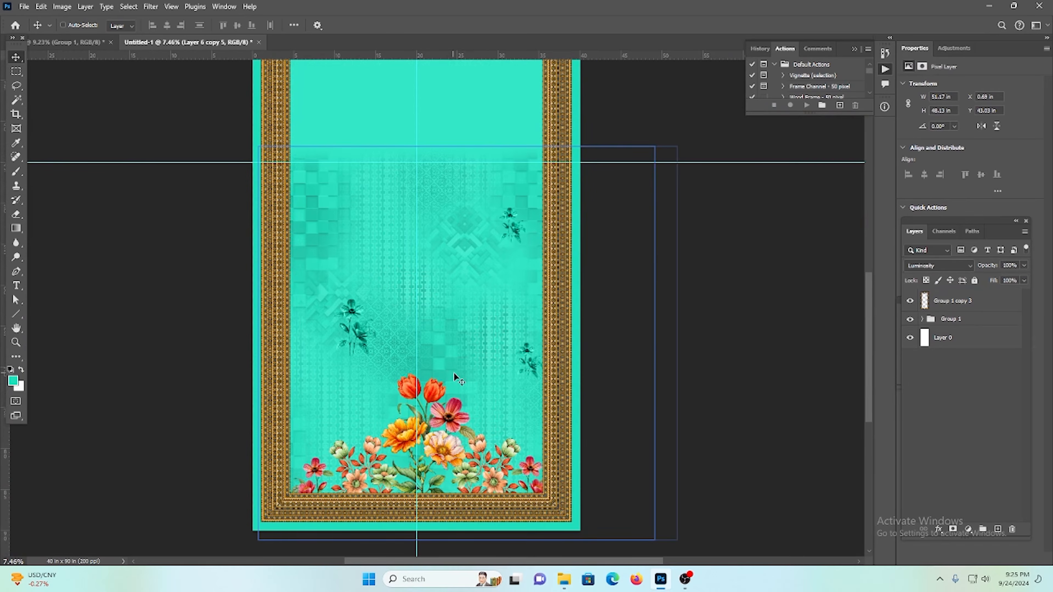
key("ctrl")
left_click_drag(460, 291, 460, 289)
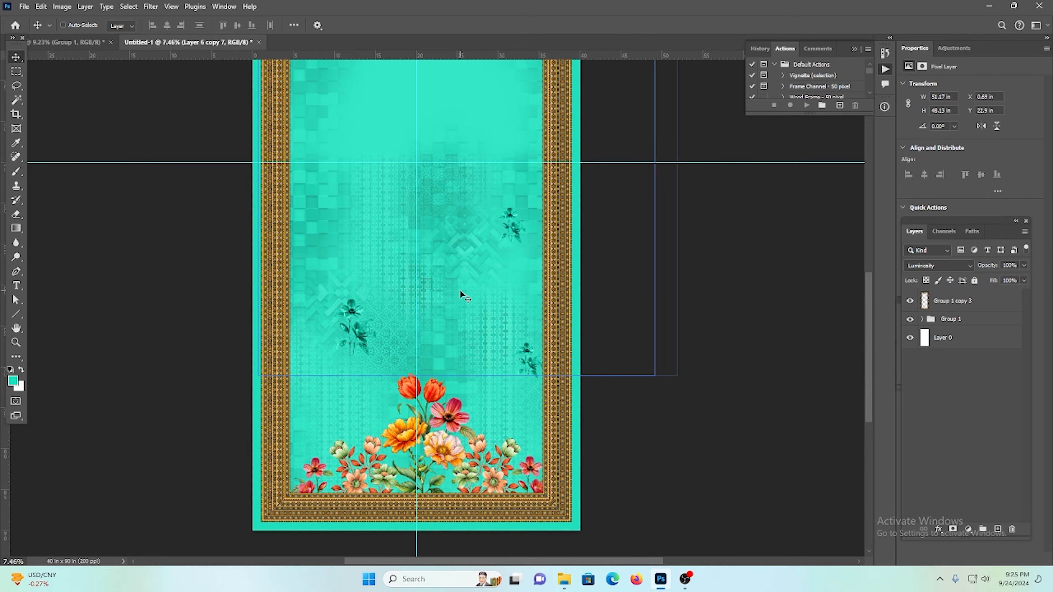
key("ctrl+z")
Step: Sample the plain turquoise background as the foreground color, and delete the Color Fill 2 layer from Group 1
left_click(947, 321)
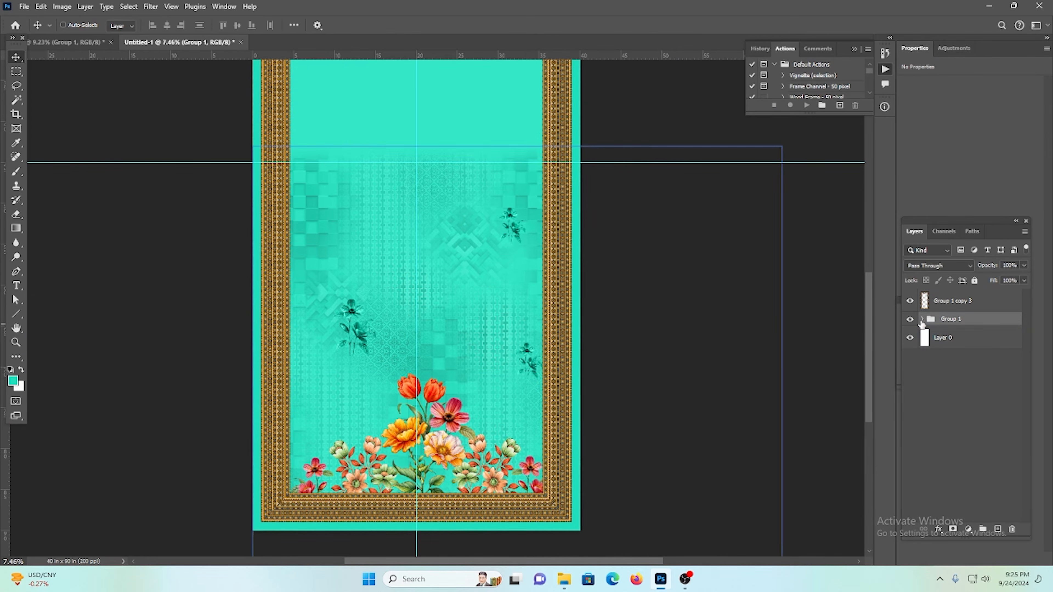
left_click(921, 319)
left_click(947, 499)
scroll(946, 504, "down", 1)
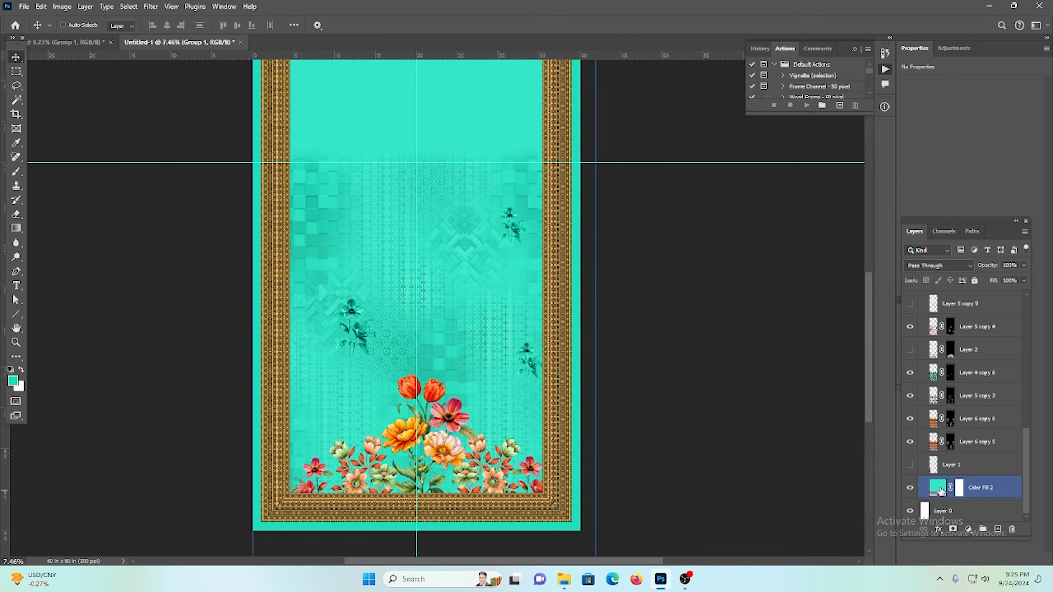
left_click(940, 490)
left_click(16, 143)
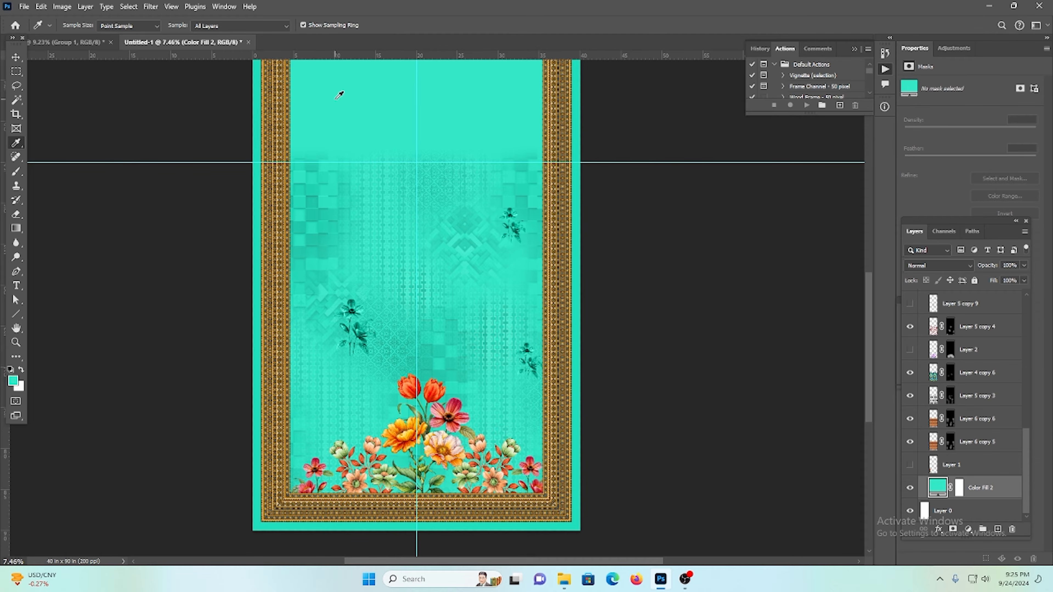
key("Delete")
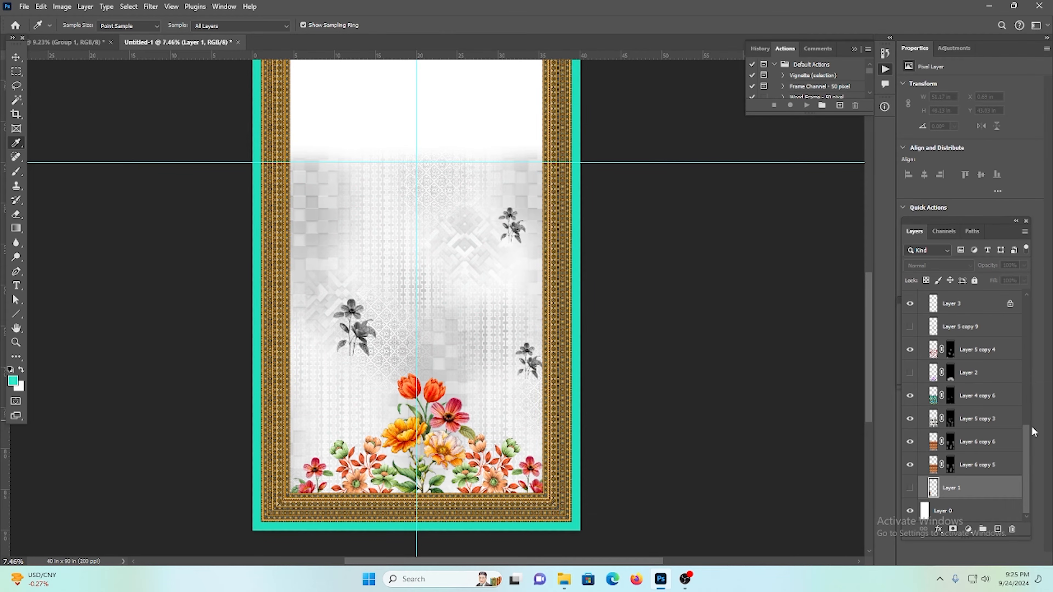
Step: Collapse Group 1 in the layer stack and fill Layer 0 with the turquoise foreground color
left_click(989, 464)
scroll(993, 438, "up", 10)
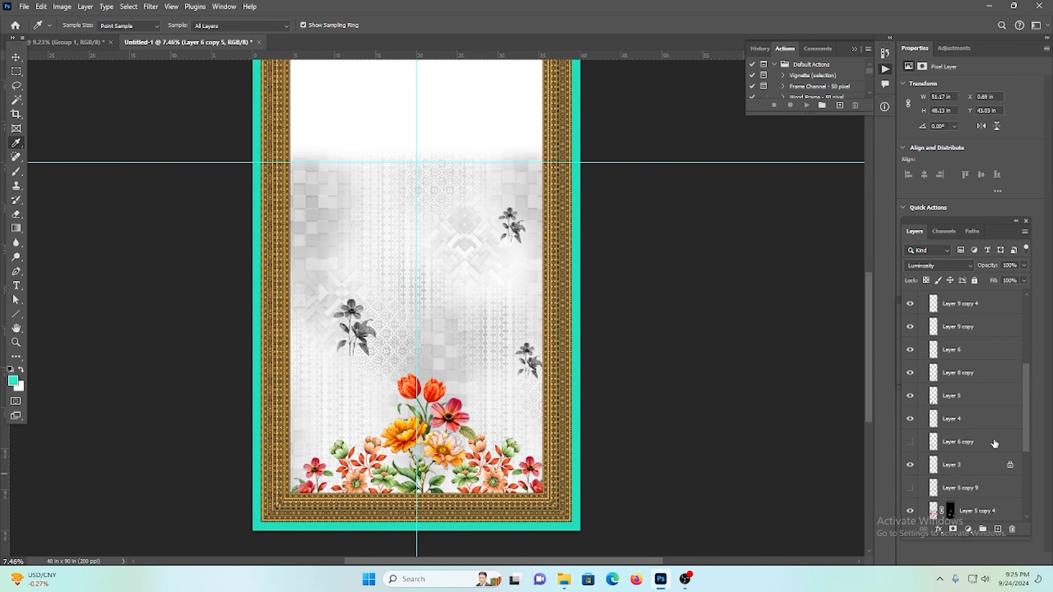
left_click(921, 319)
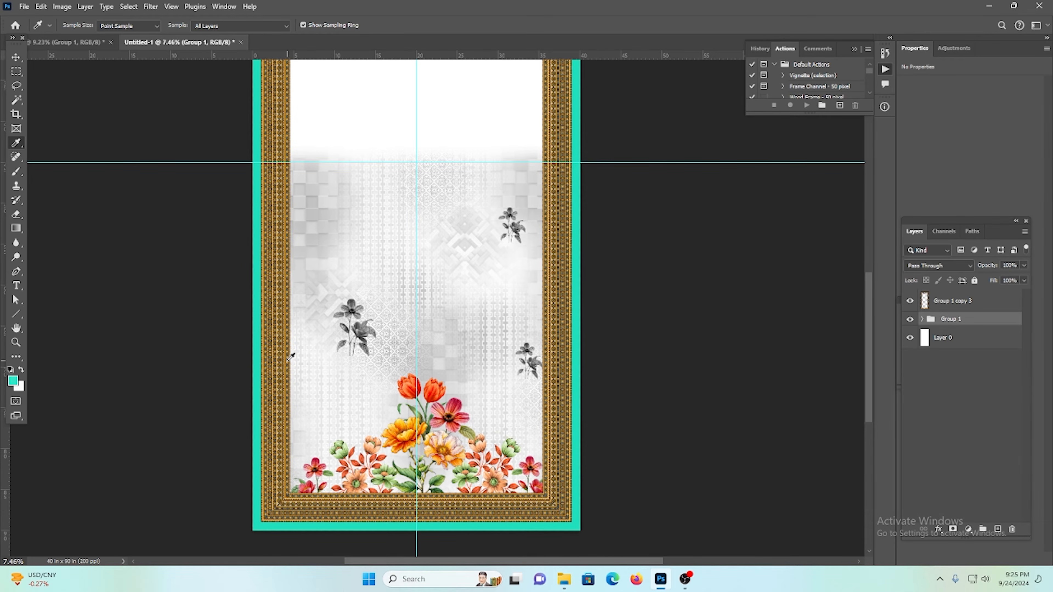
left_click(15, 57)
left_click(953, 338)
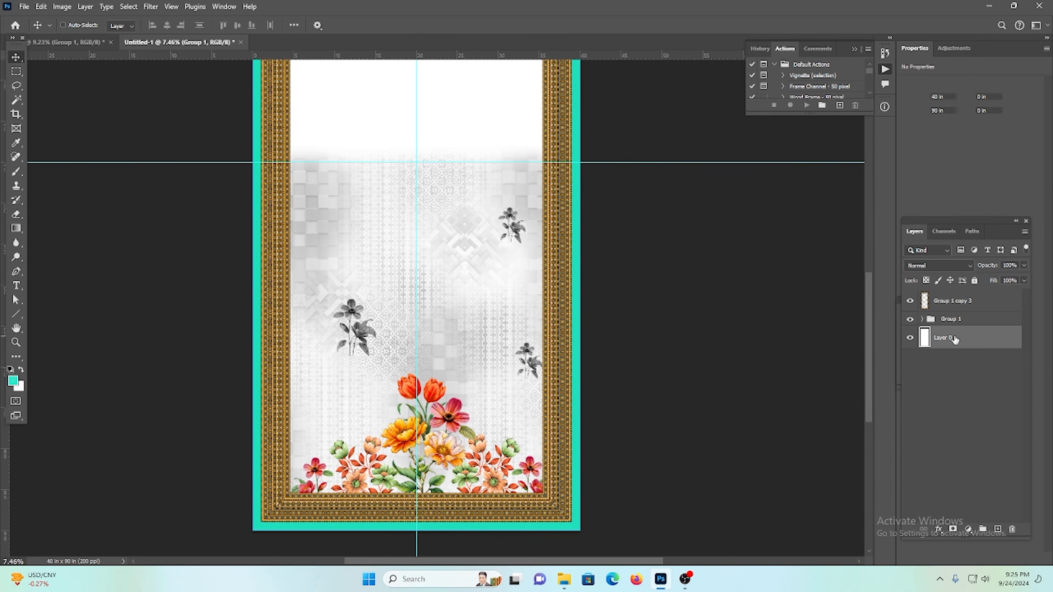
key("alt+BackSpace")
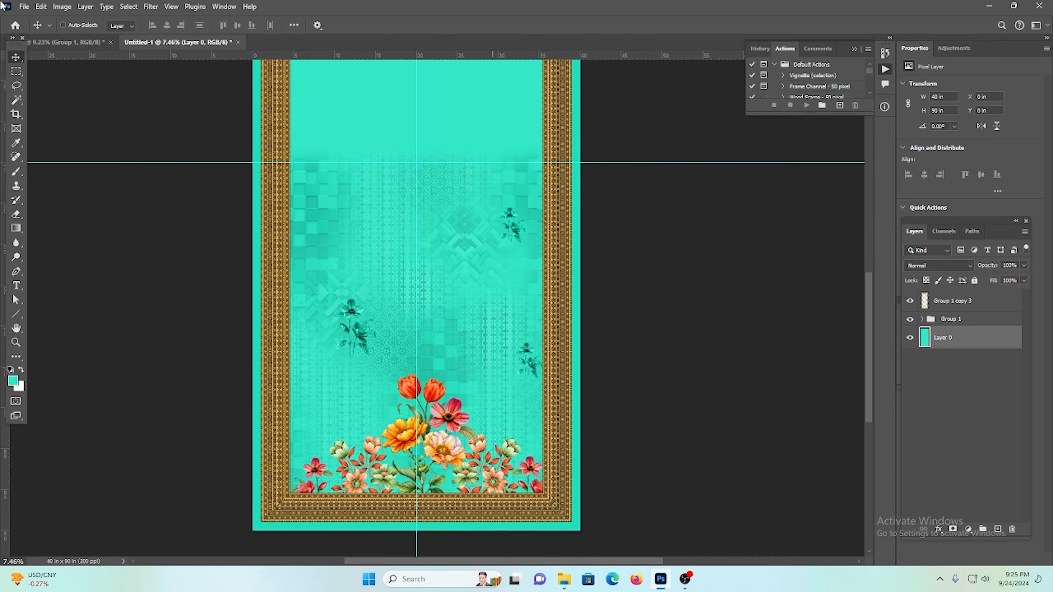
Step: Duplicate Group 1 upward on the panel and flip the copy vertically
scroll(437, 307, "up", 1)
left_click(941, 320)
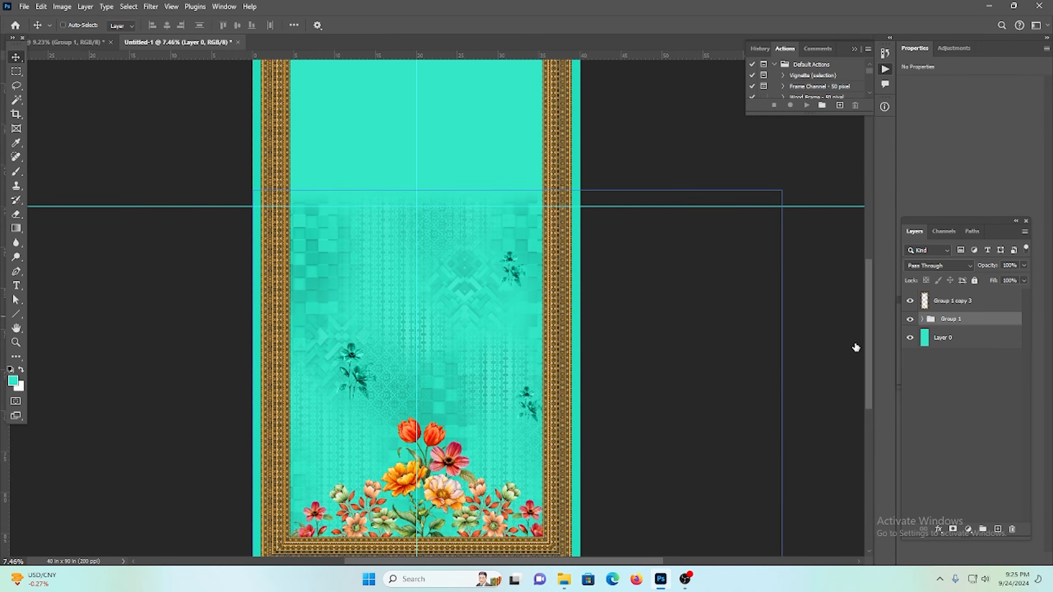
left_click_drag(431, 330, 410, 318)
left_click_drag(444, 412, 445, 282)
key("ctrl+t")
right_click(444, 283)
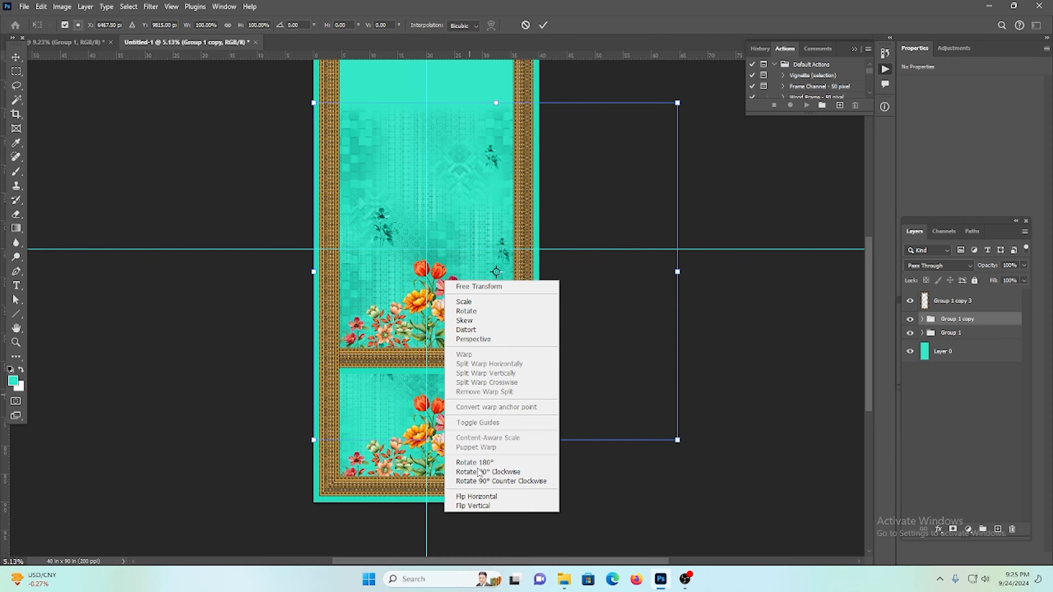
left_click(481, 506)
Step: Move the flipped group copy up to the top border, aligned horizontally with the original group
scroll(465, 362, "up", 2)
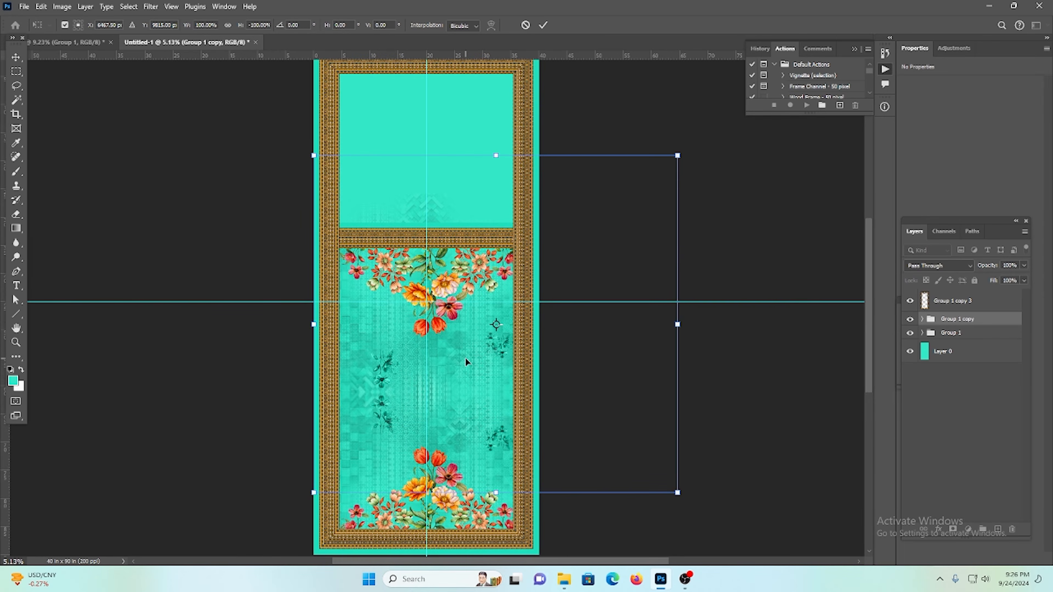
left_click_drag(468, 278, 451, 166)
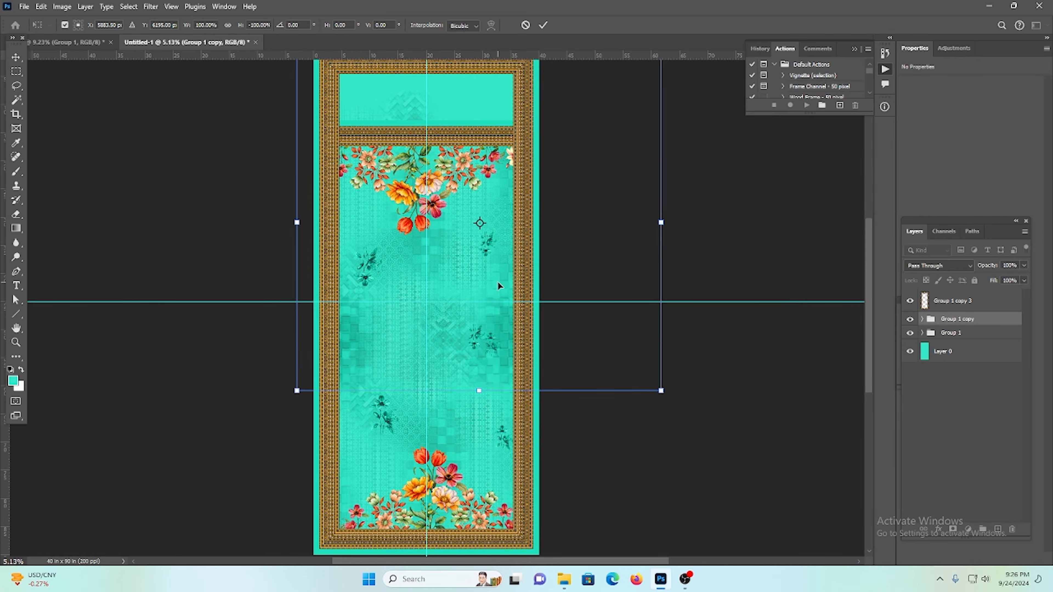
left_click_drag(498, 281, 515, 384)
scroll(445, 290, "up", 2)
left_click_drag(479, 315, 459, 138)
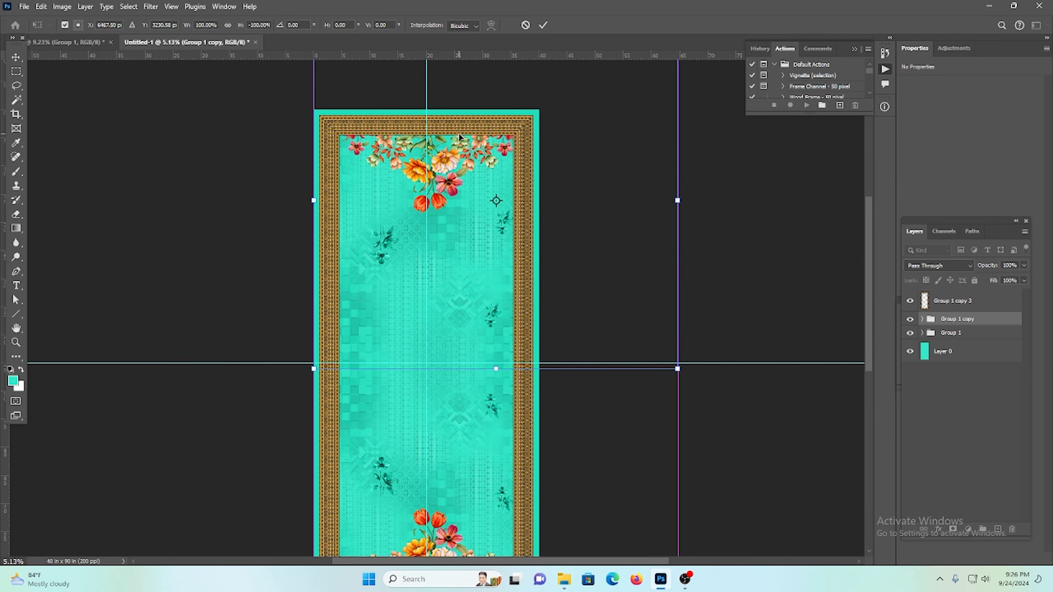
Step: Lower the flipped copy slightly so its flowers hang fully from beneath the top border, and commit the transform
scroll(438, 165, "up", 3)
scroll(546, 238, "up", 5)
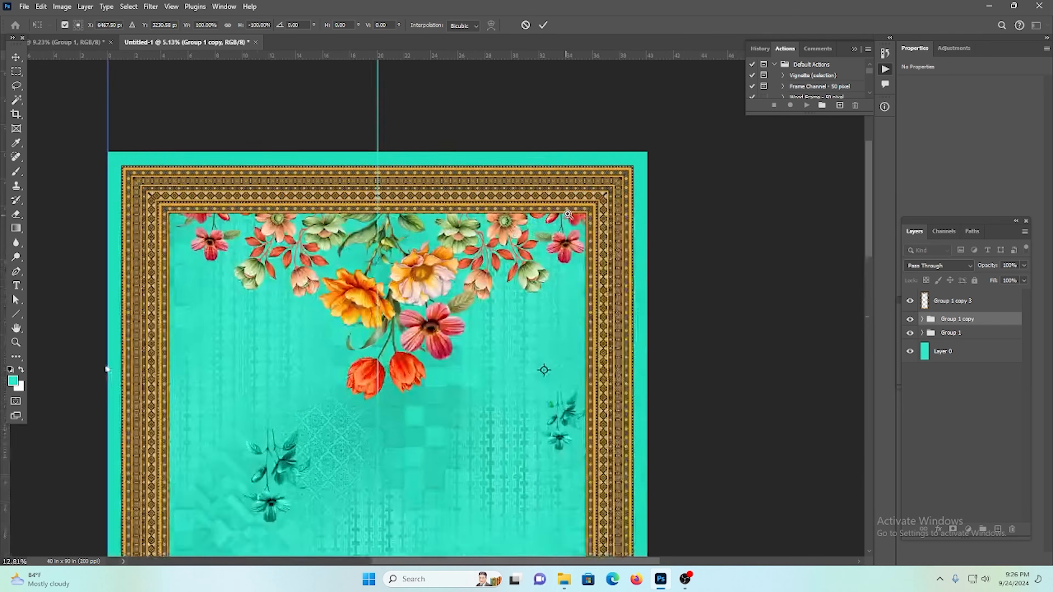
scroll(500, 286, "down", 1)
scroll(499, 286, "left", 2)
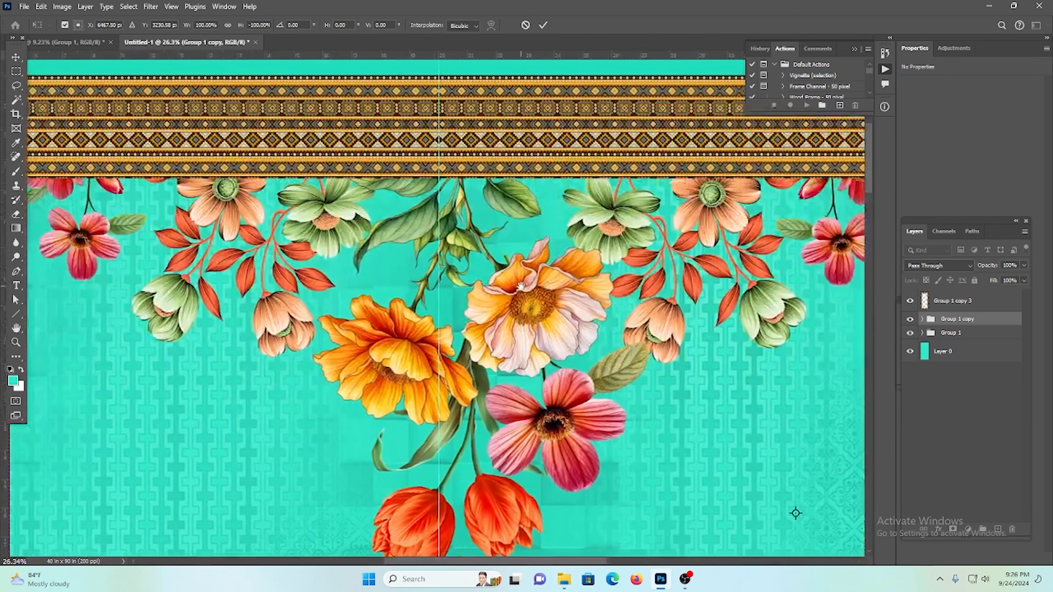
left_click_drag(513, 241, 516, 286)
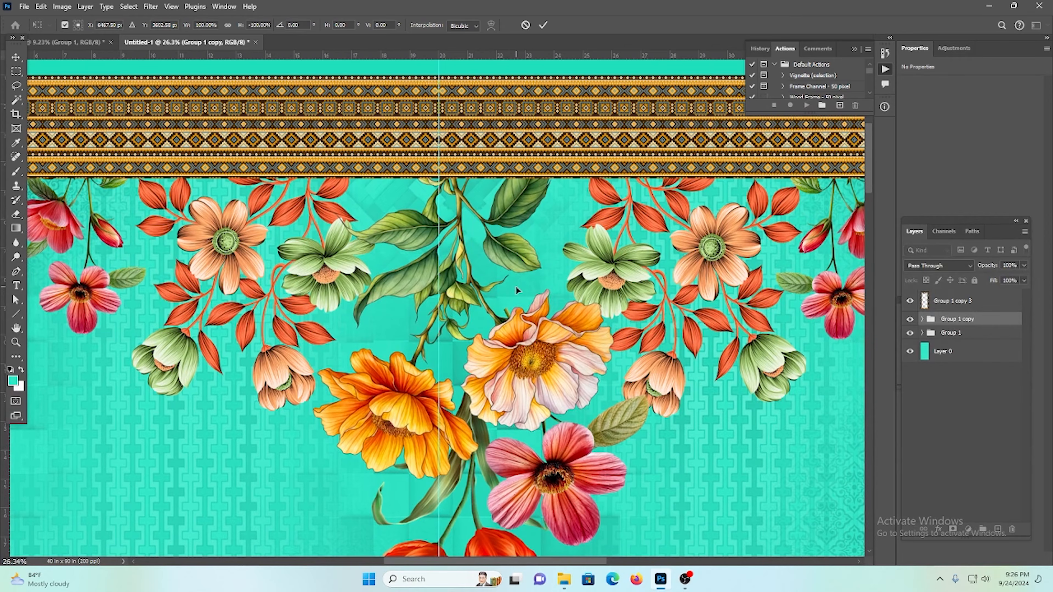
key("Return")
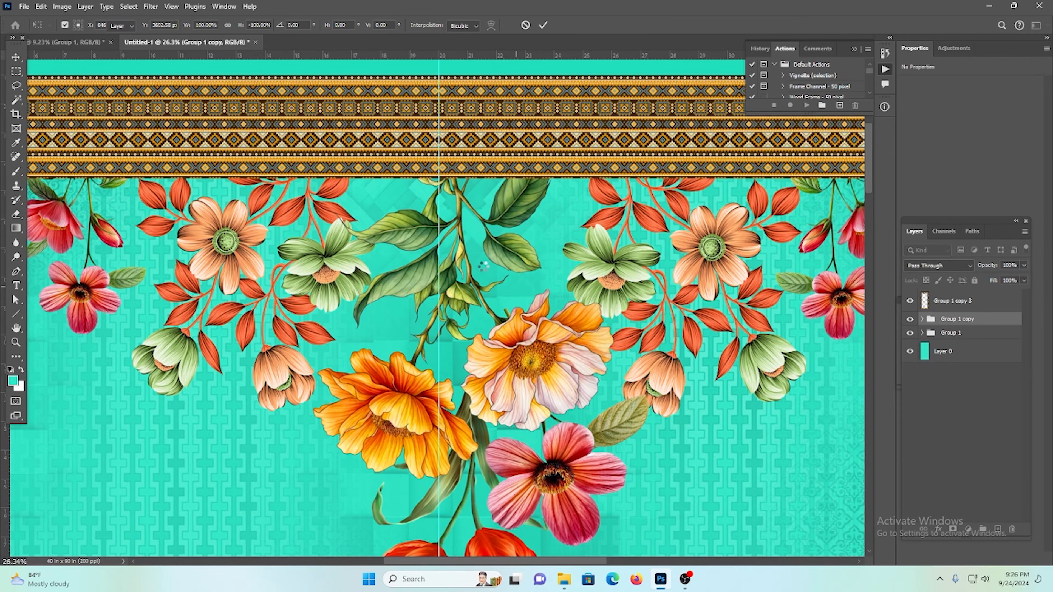
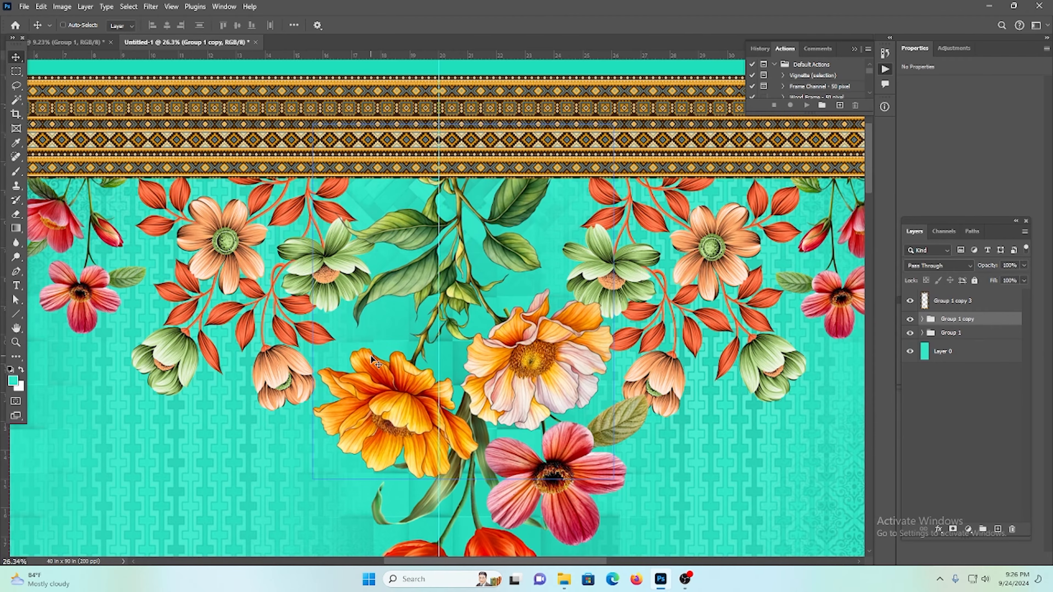
Step: Examine the mirrored layout and the overlap between both groups along the horizontal centre guide
scroll(400, 238, "down", 2)
left_click_drag(401, 239, 302, 218)
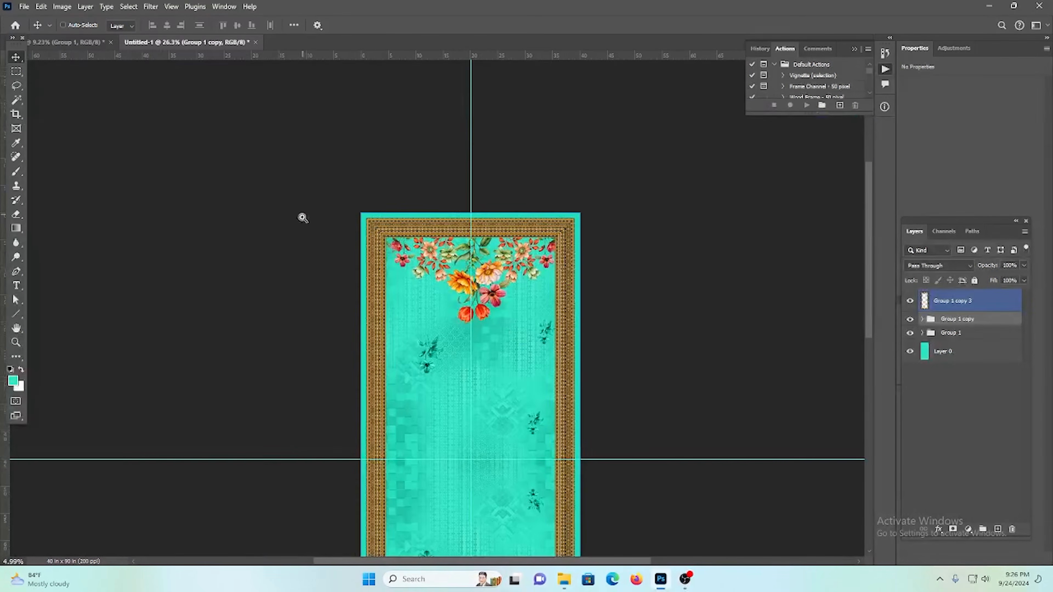
scroll(487, 434, "down", 2)
left_click_drag(544, 446, 574, 402)
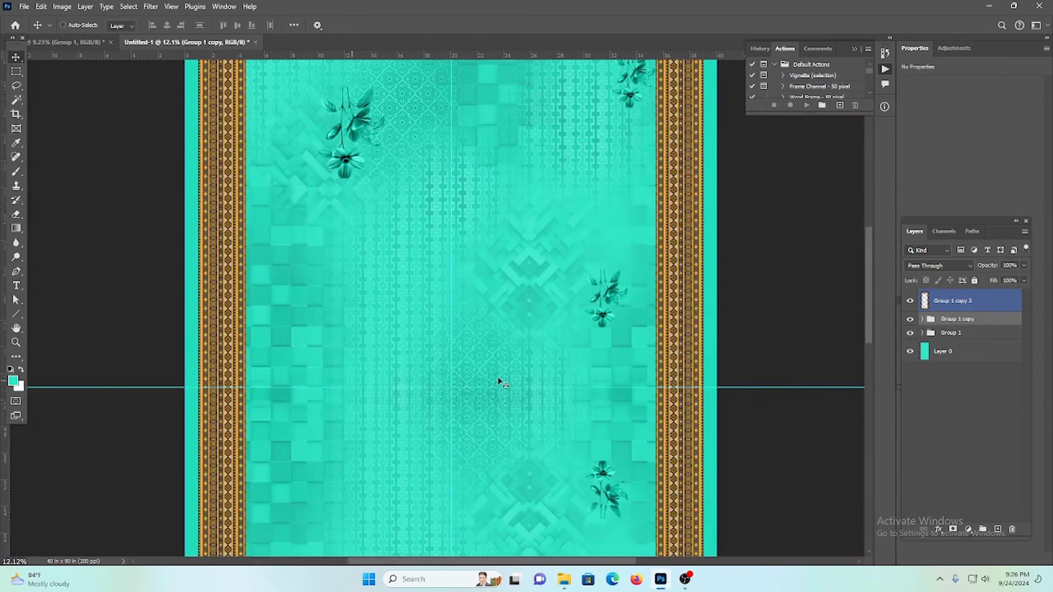
scroll(580, 328, "down", 2)
left_click_drag(580, 328, 671, 386)
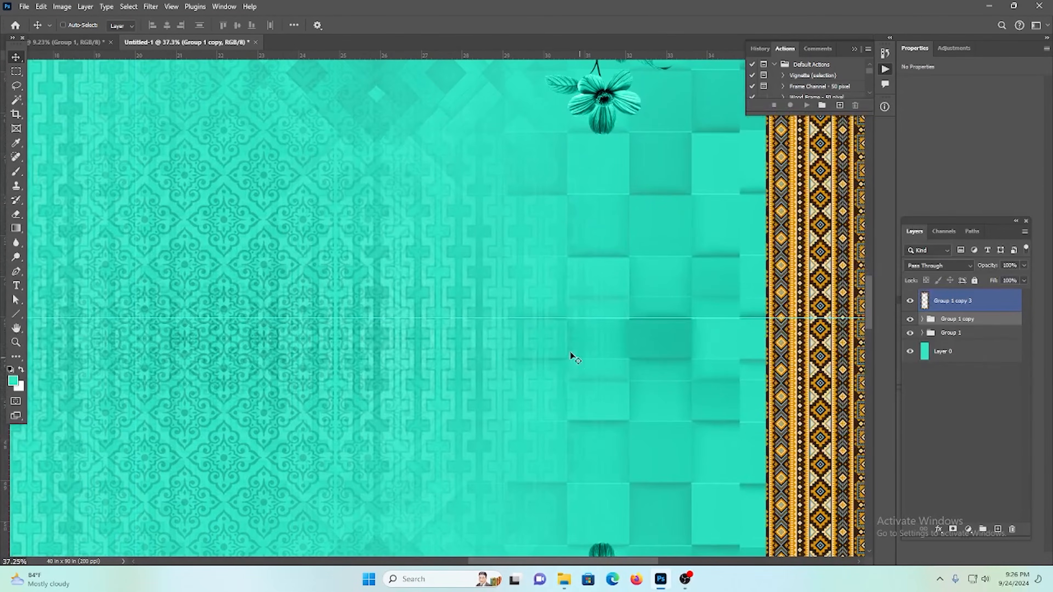
scroll(569, 351, "down", 2)
left_click_drag(591, 317, 510, 287)
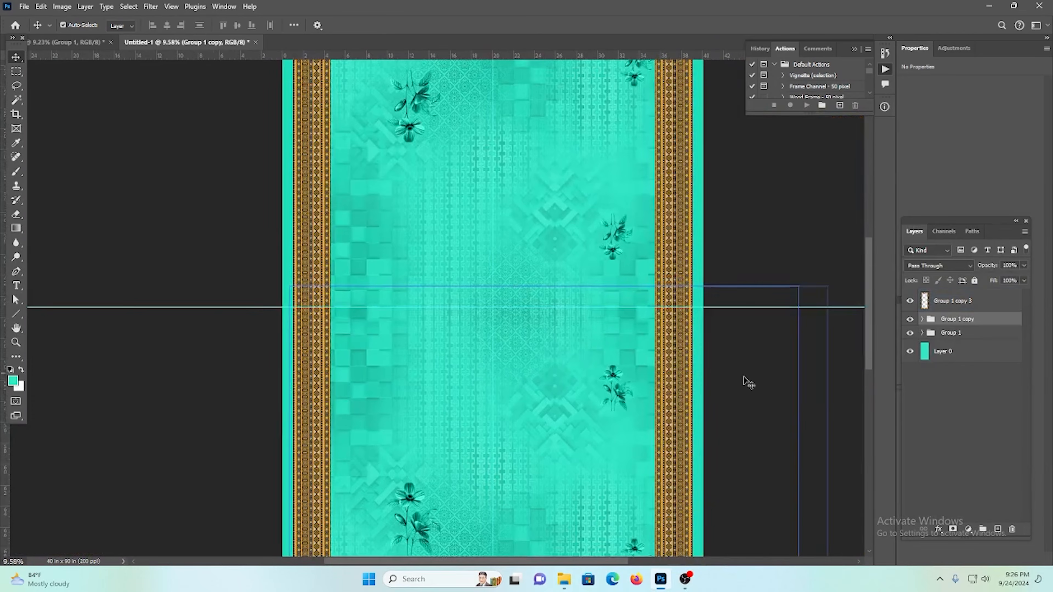
scroll(747, 381, "down", 2)
Step: Add a Solid Color fill layer in maroon 722a2a directly above Layer 0
left_click(907, 351)
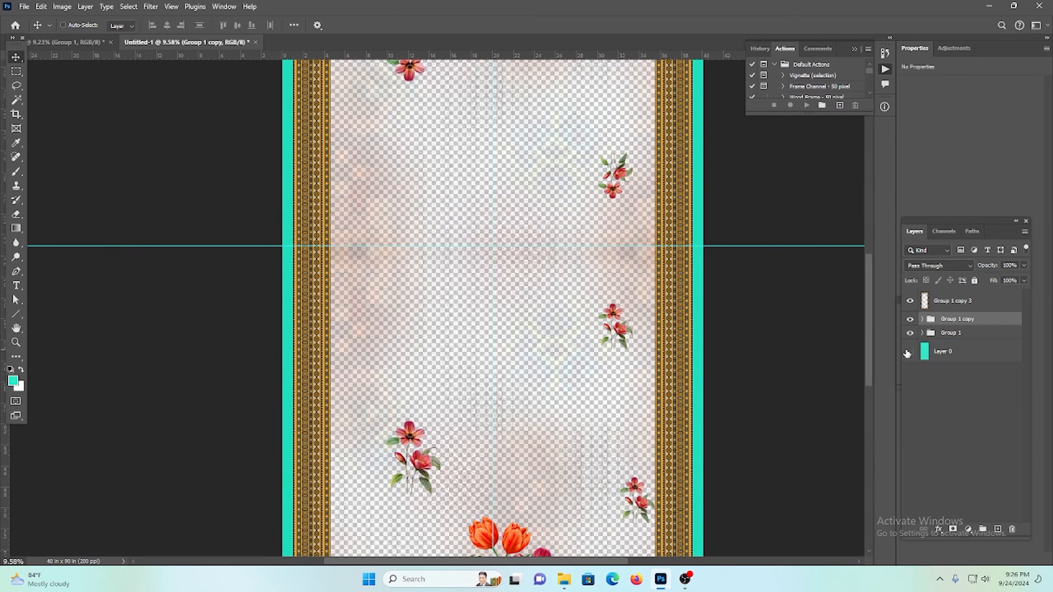
left_click(946, 351)
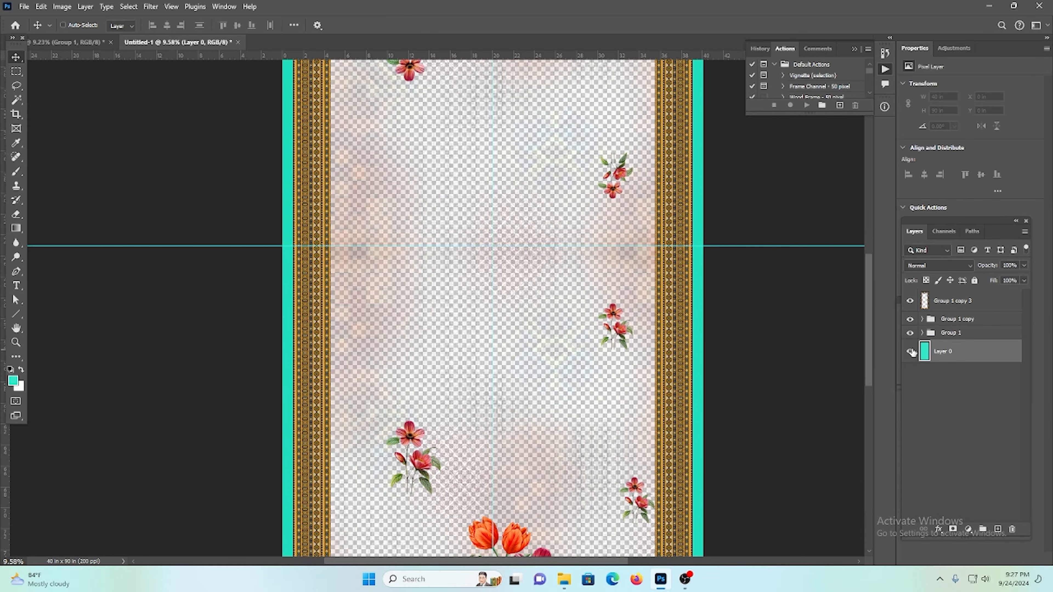
left_click(910, 352)
left_click(968, 530)
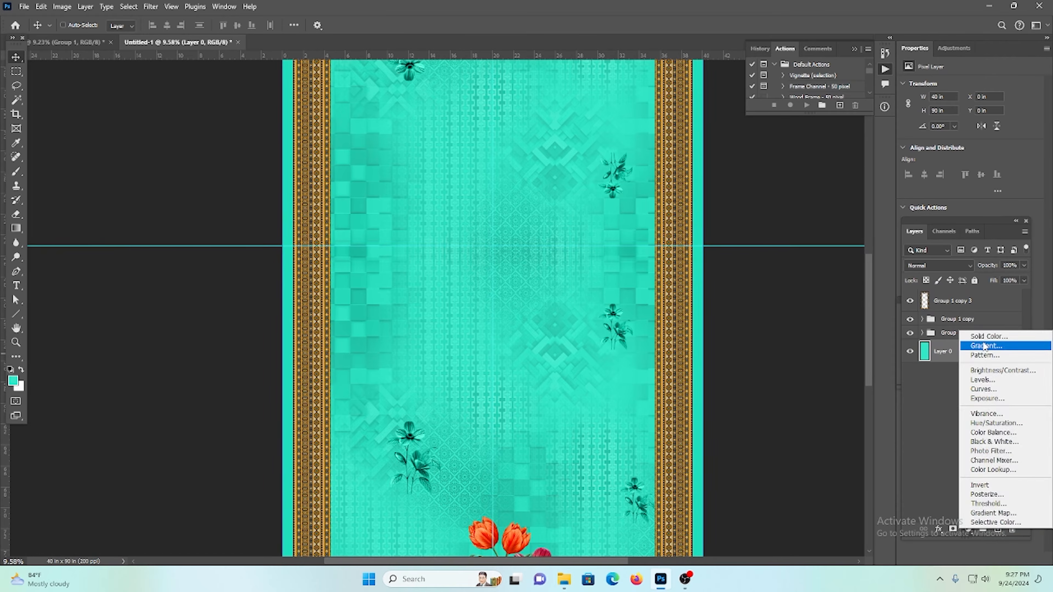
left_click(986, 336)
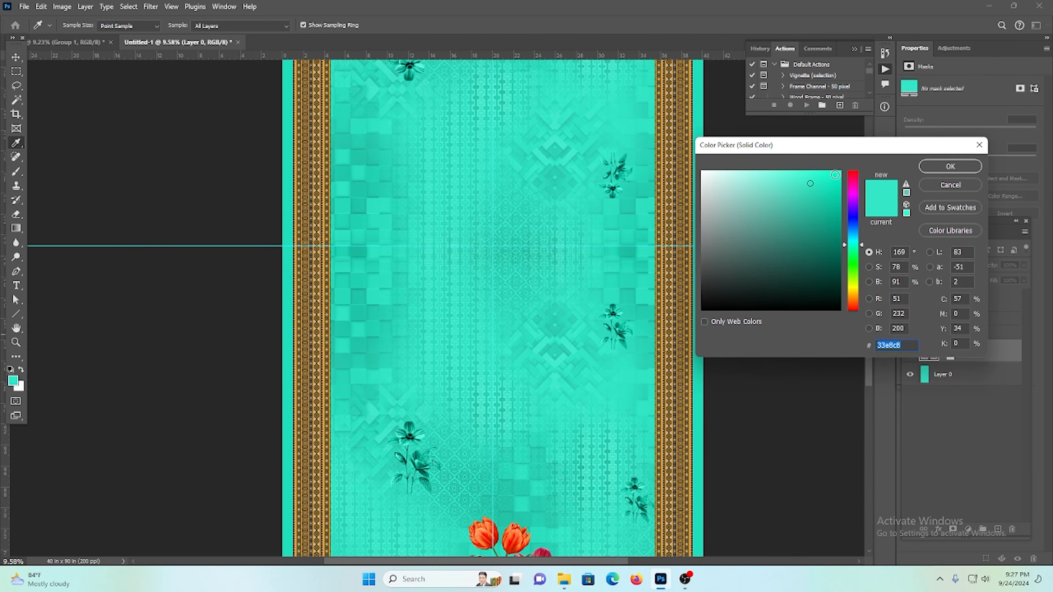
mouse_move(791, 246)
left_mouse_down()
mouse_move(778, 254)
mouse_move(789, 248)
left_mouse_up()
left_click_drag(852, 238, 856, 161)
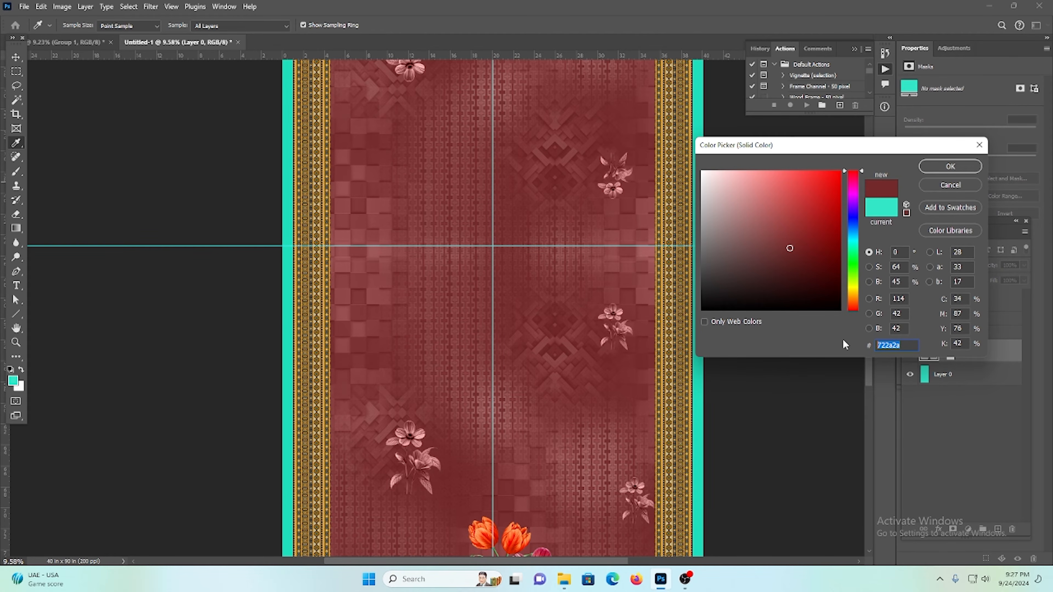
left_click(950, 166)
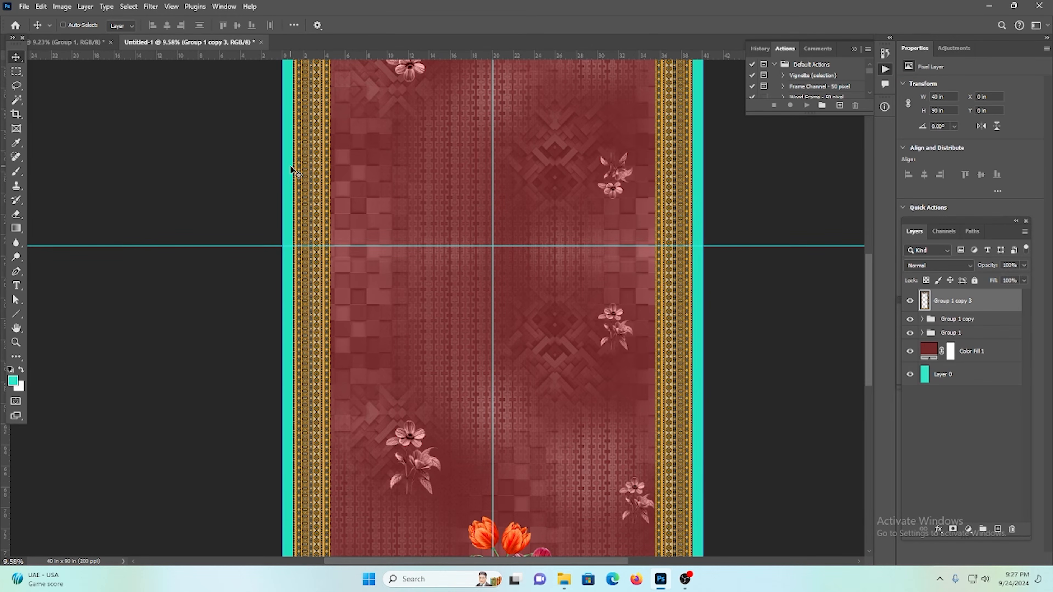
Step: Lock the transparent pixels of the Group 1 copy 3 layer and sample the maroon background as foreground color
key("alt+BackSpace")
key("ctrl+z")
left_click(926, 281)
left_click(16, 143)
left_click(511, 181)
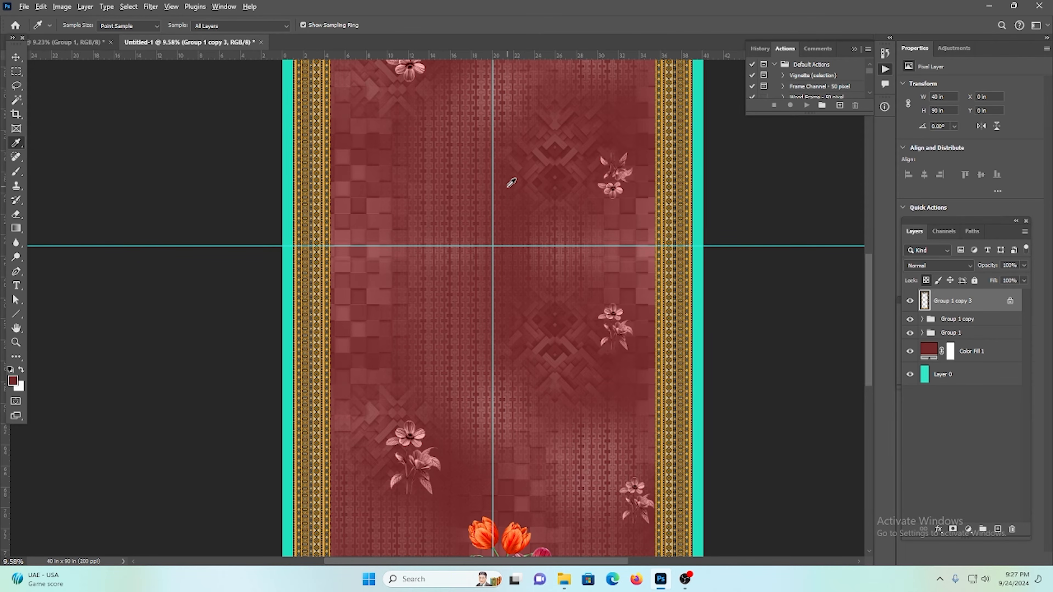
Step: Select the teal outer margin of the border layer with the Magic Wand, fill it with the maroon foreground color and deselect
key("alt+BackSpace")
key("ctrl+z")
left_click(16, 100)
scroll(699, 208, "up", 3)
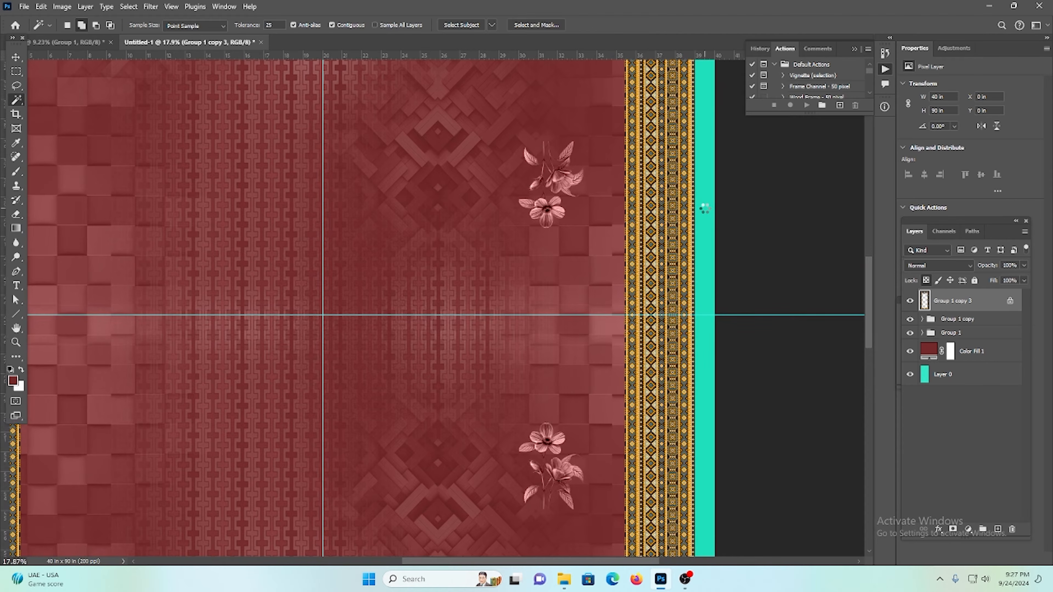
left_click(704, 208)
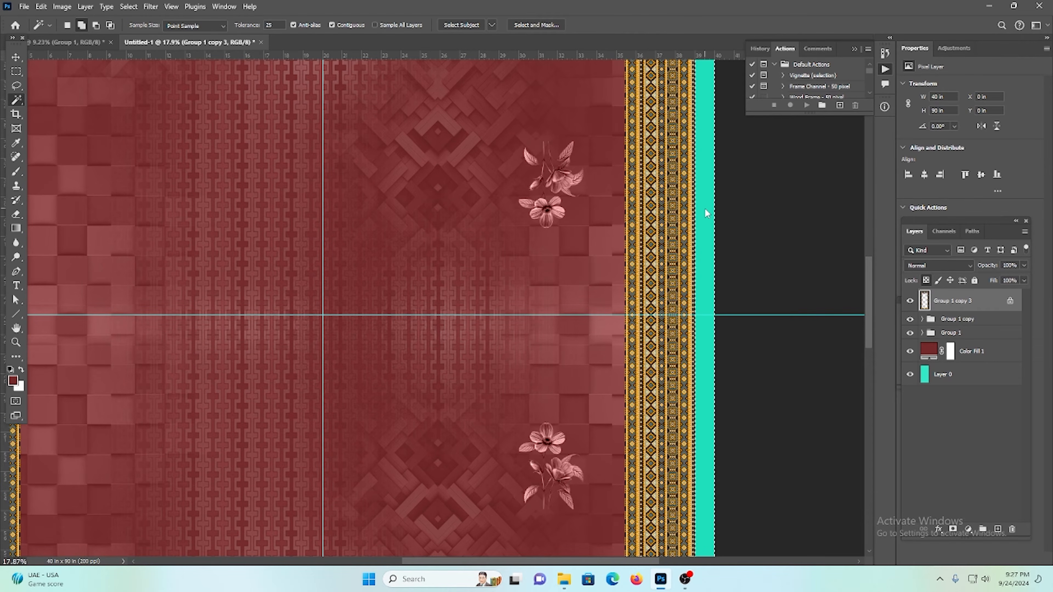
key("alt+BackSpace")
key("ctrl+d")
key("ctrl+0")
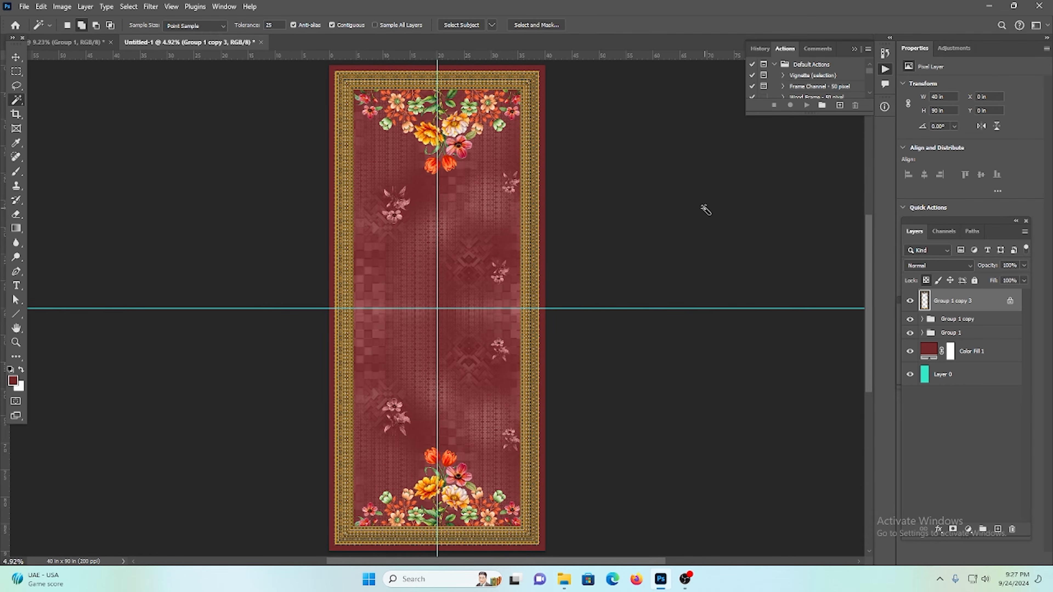
Step: Delete the two pattern groups, Group 1 and Group 1 copy, from the maroon panel
scroll(497, 197, "down", 1)
scroll(440, 189, "up", 2)
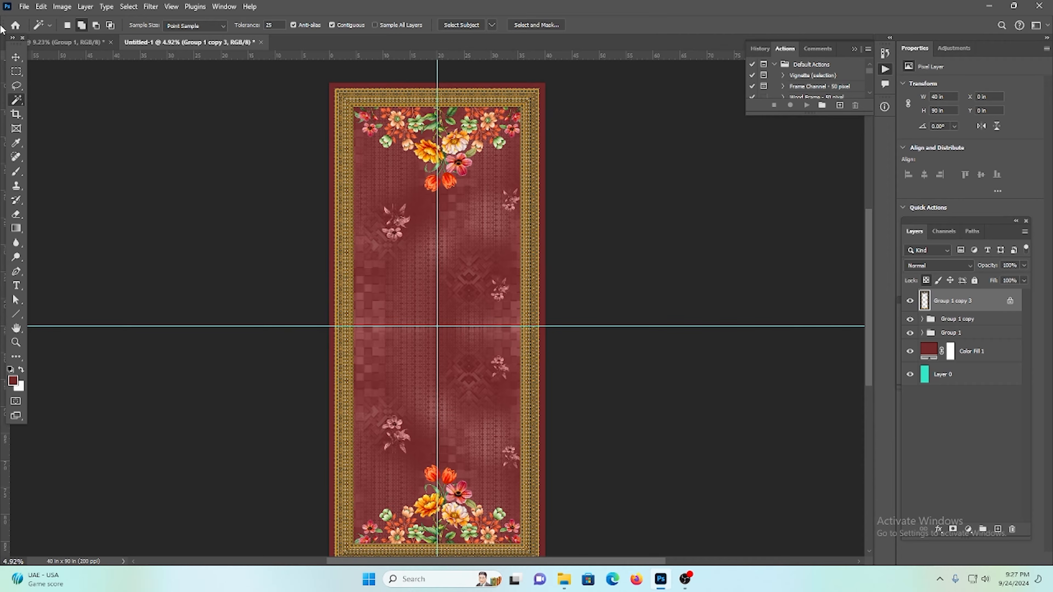
left_click(16, 57)
scroll(477, 224, "down", 1)
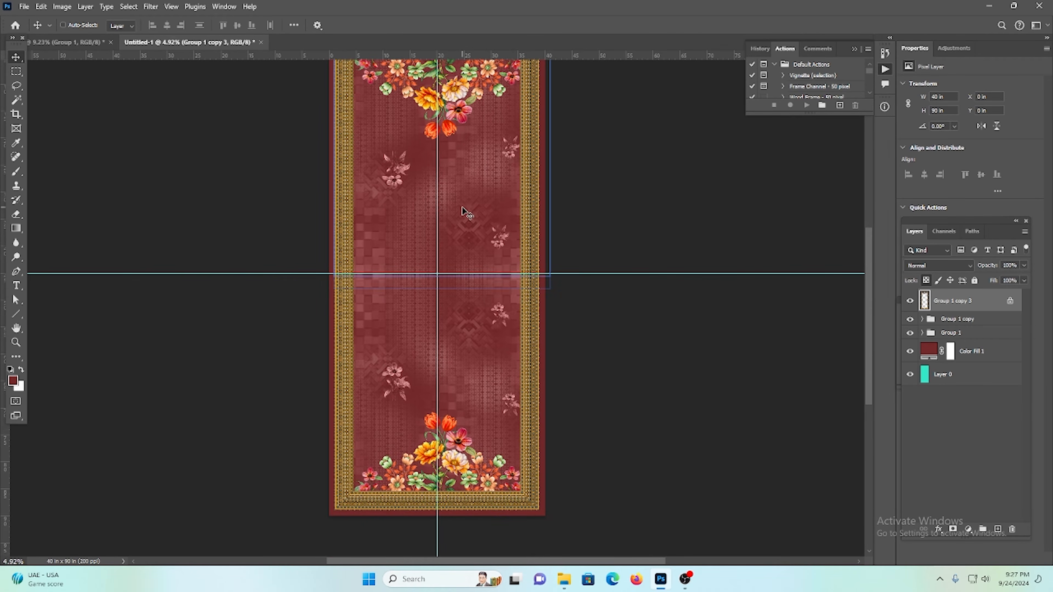
scroll(572, 257, "up", 1)
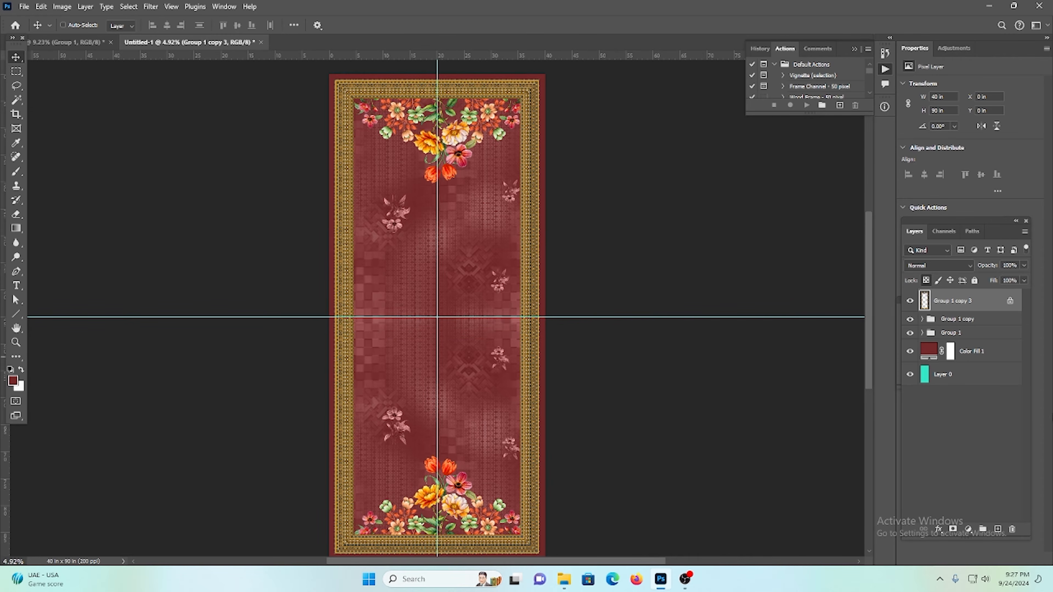
left_click(980, 333)
left_click(977, 321, "shift")
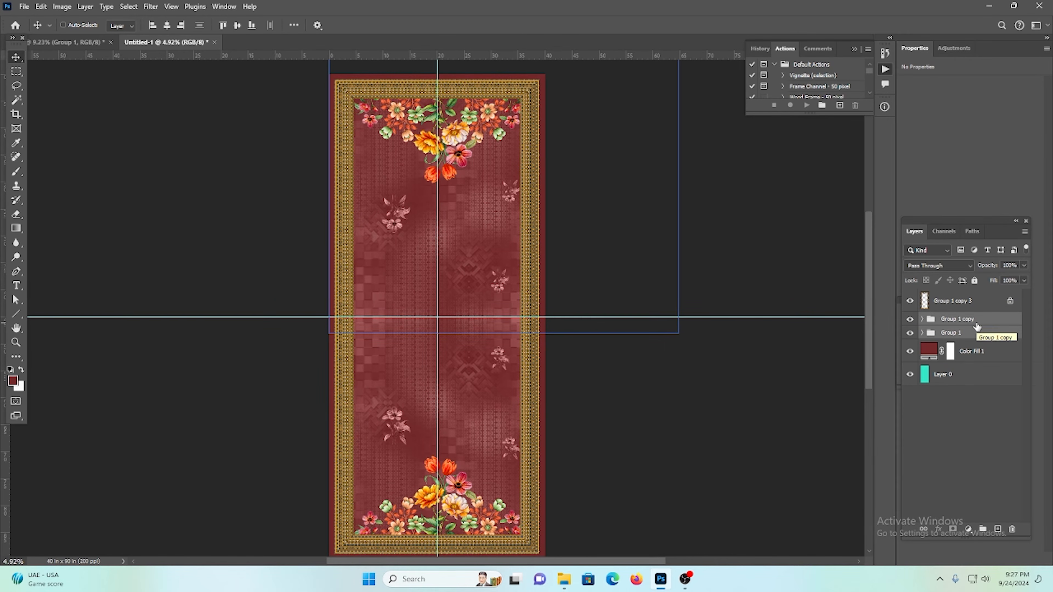
key("Delete")
Step: Switch to the other open document containing the original teal floral design
left_click(85, 41)
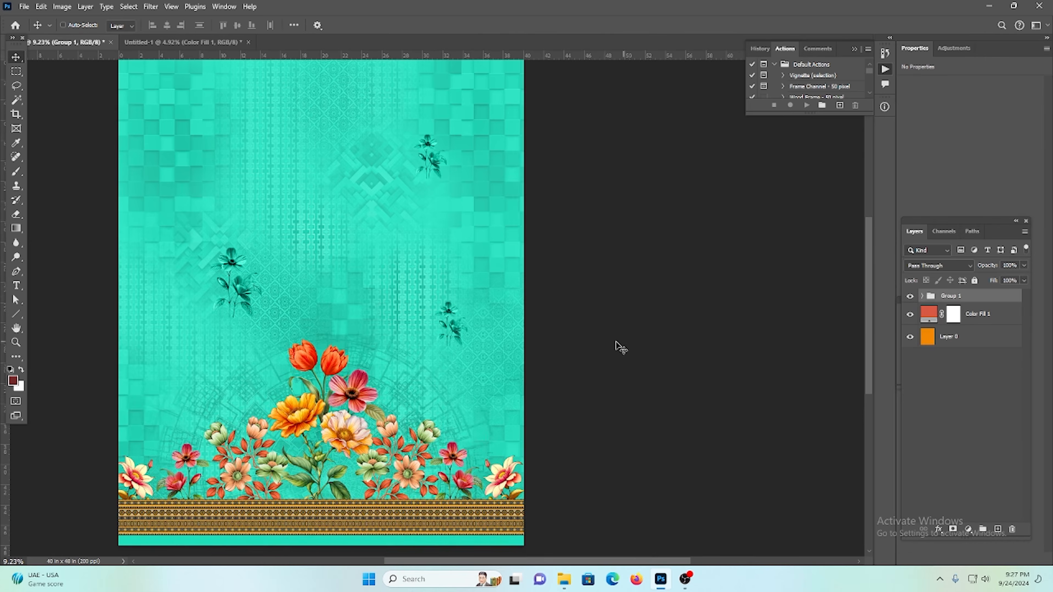
scroll(559, 333, "left", 3)
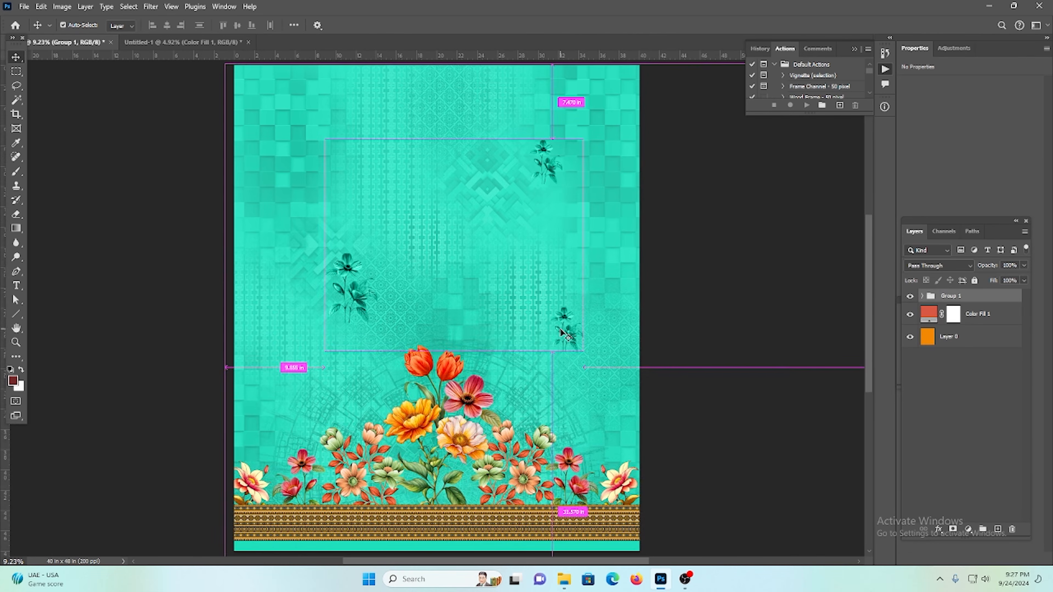
key("ctrl+a")
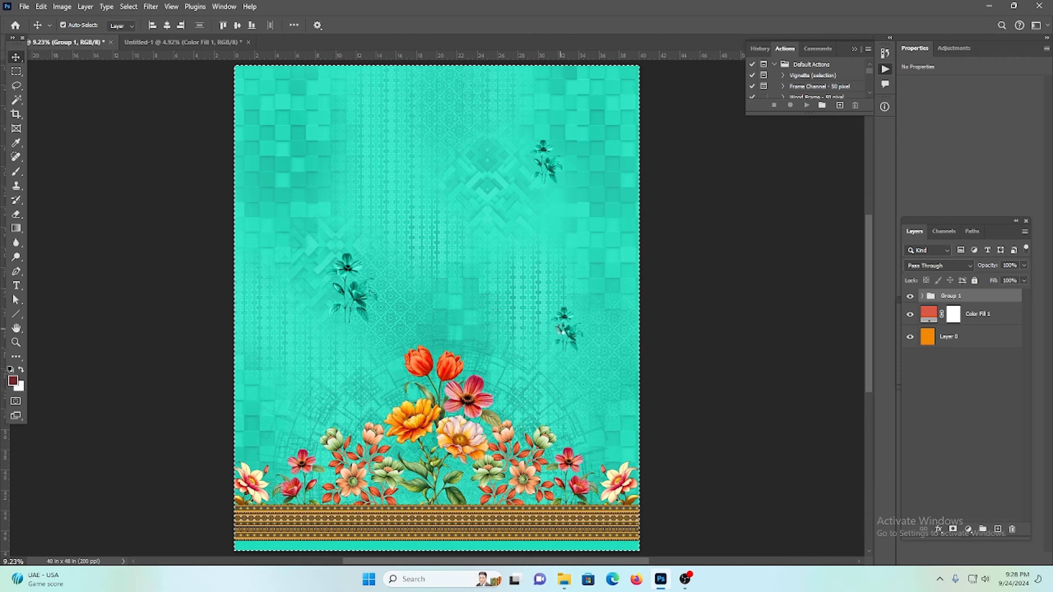
right_click(971, 297)
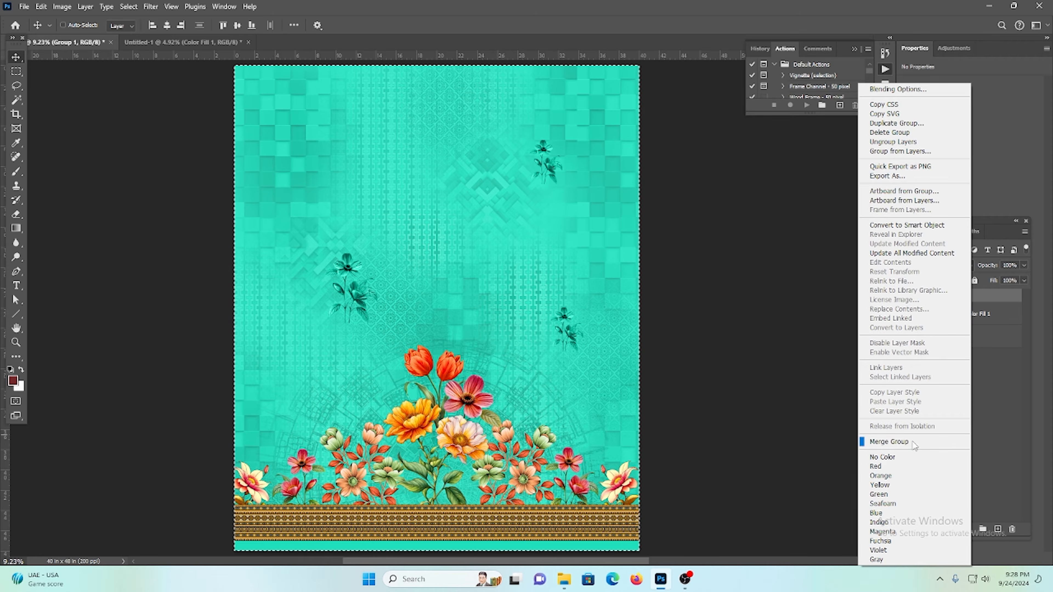
left_click(784, 454)
key("ctrl+d")
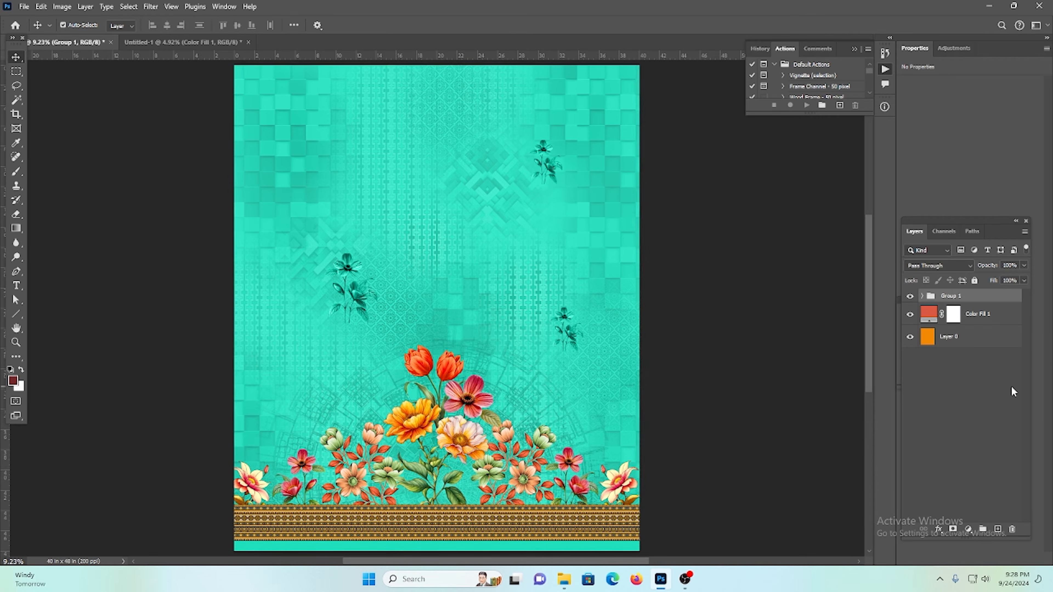
right_click(971, 297)
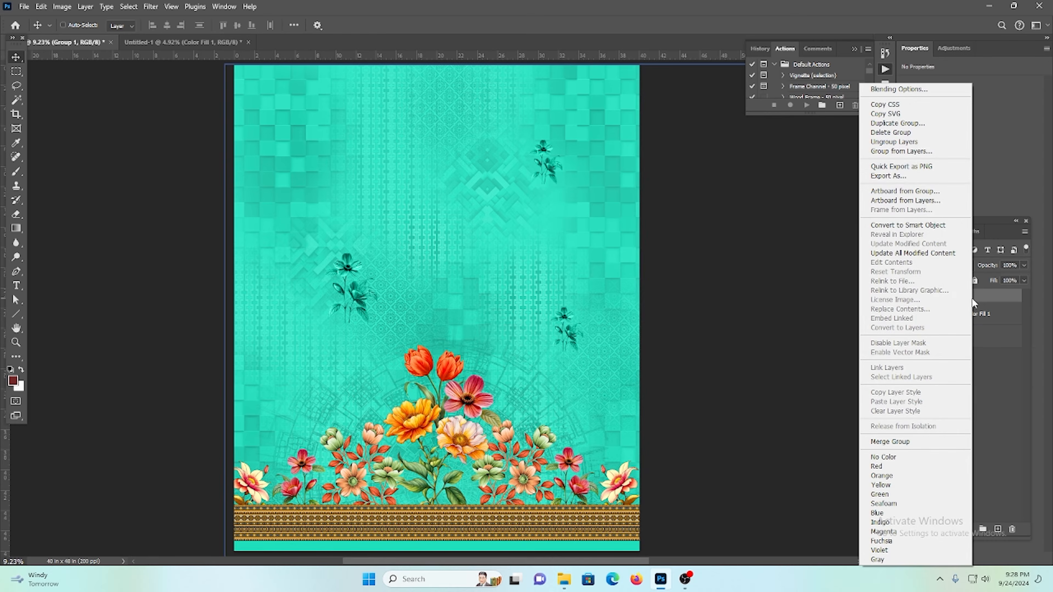
left_click(719, 406)
scroll(782, 388, "down", 3)
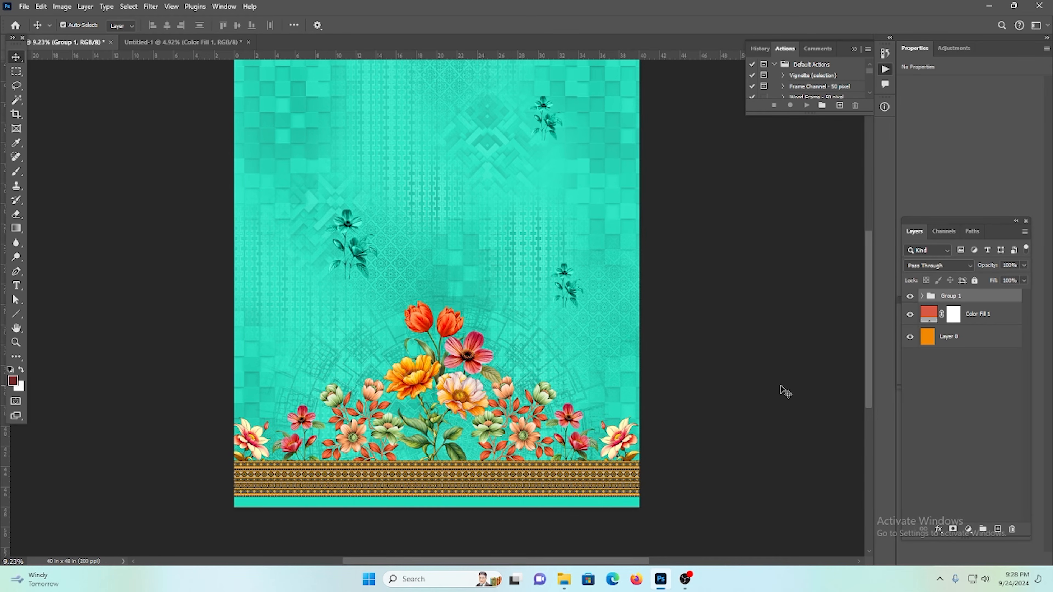
Step: Paste a merged copy of the whole teal floral design into the Untitled-1 panel and align it with Layer 0's bottom edge
scroll(540, 219, "down", 4)
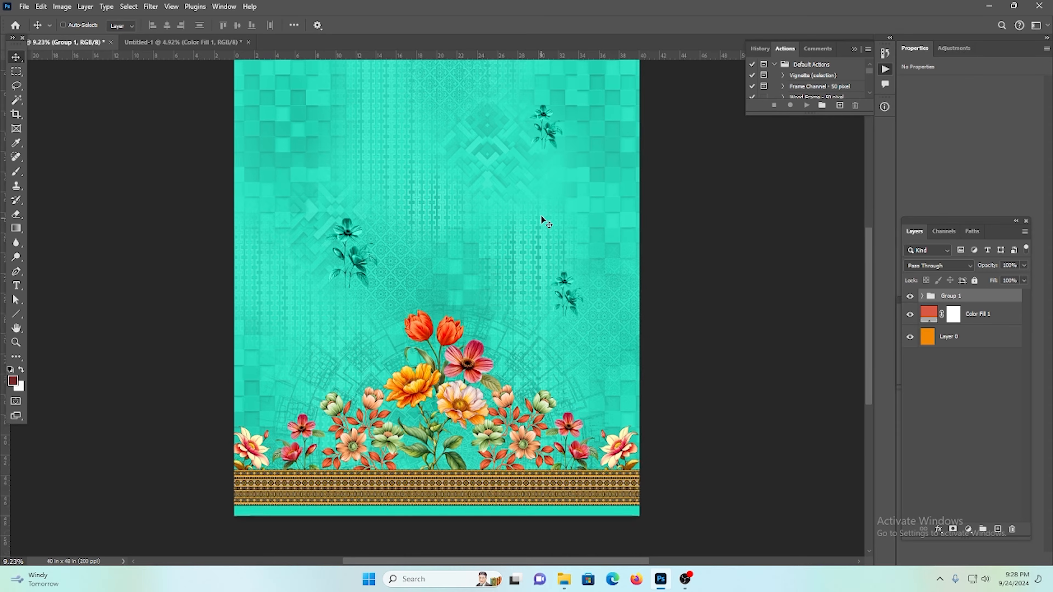
key("ctrl+a")
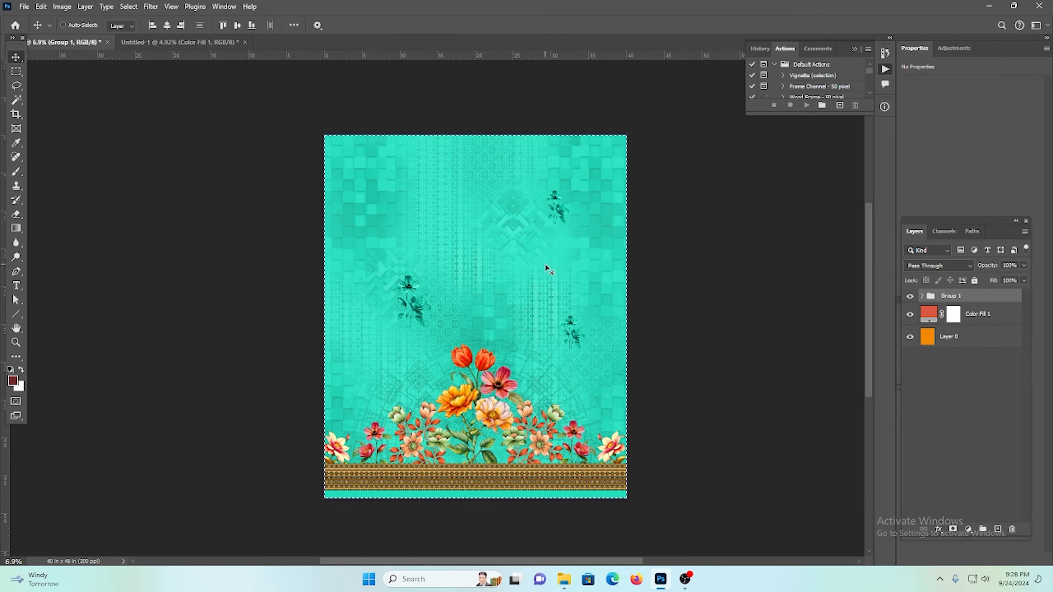
key("ctrl+shift+c")
left_click_drag(171, 41, 547, 330)
left_click(978, 371, "ctrl")
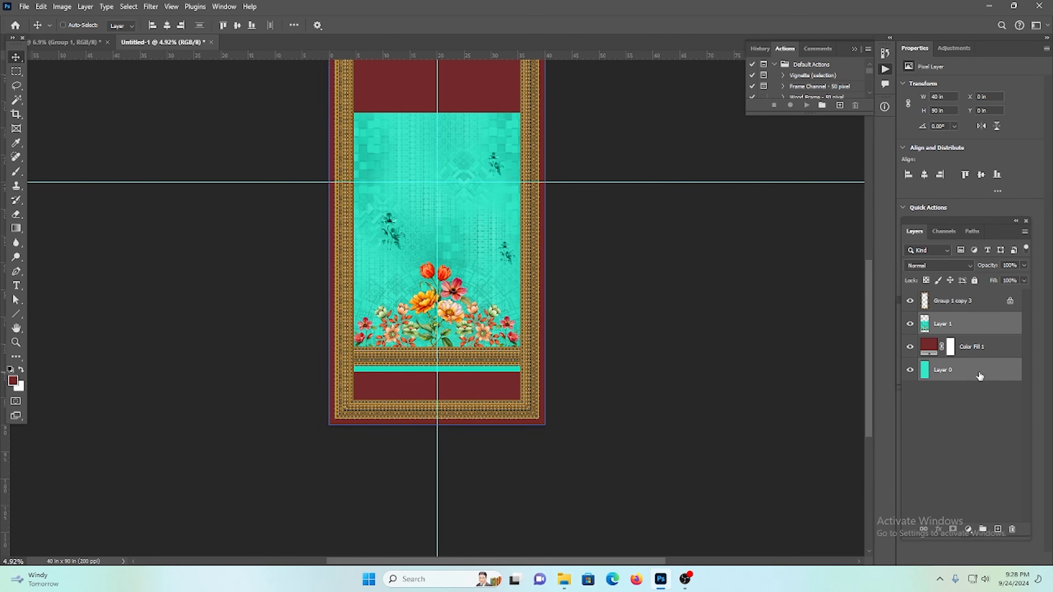
left_click(252, 26)
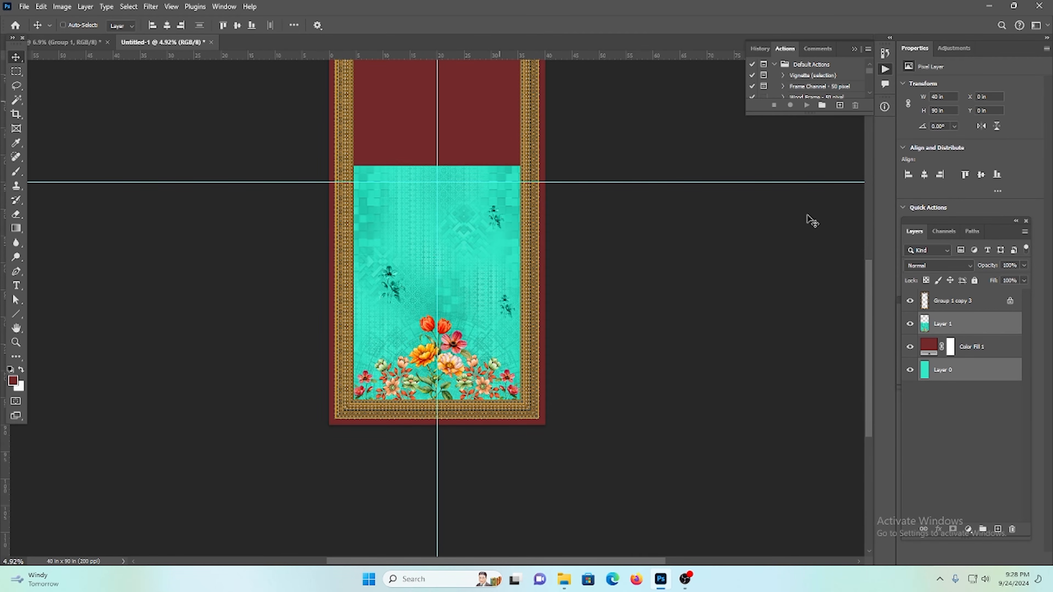
Step: Duplicate the pasted teal design layer, flip the copy vertically and align it with Layer 0's top edge
left_click(994, 327)
scroll(500, 443, "up", 2)
left_click_drag(501, 445, 468, 257)
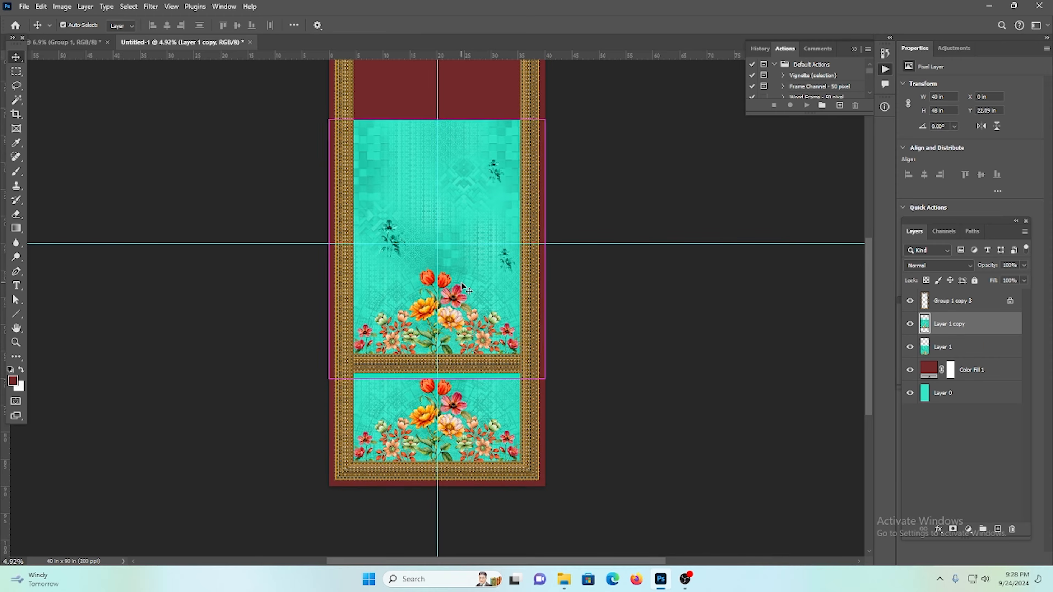
key("ctrl+t")
right_click(462, 284)
left_click(513, 510)
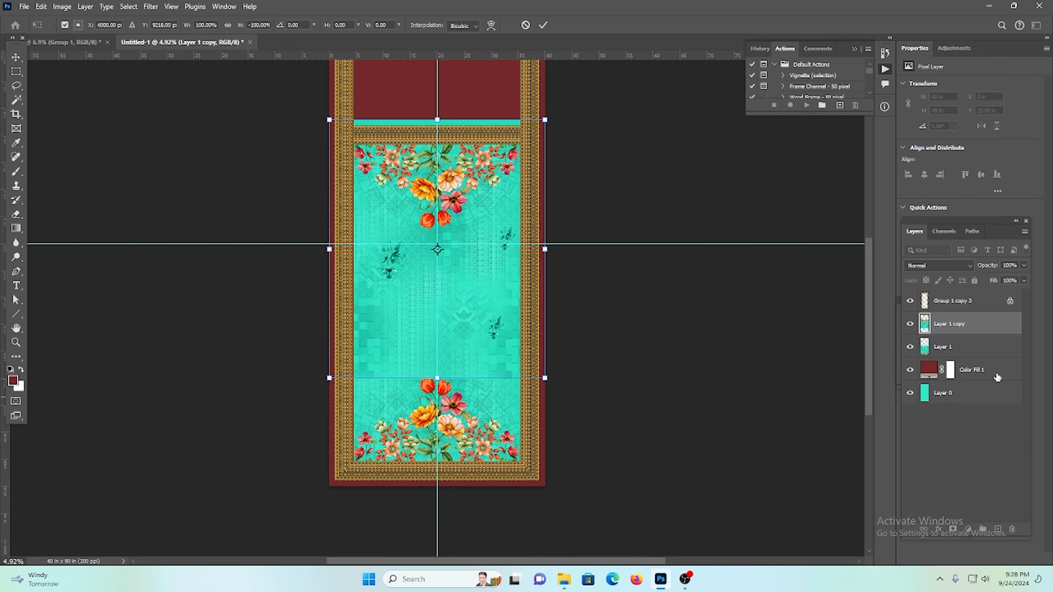
key("Return")
left_click(365, 120, "ctrl+shift")
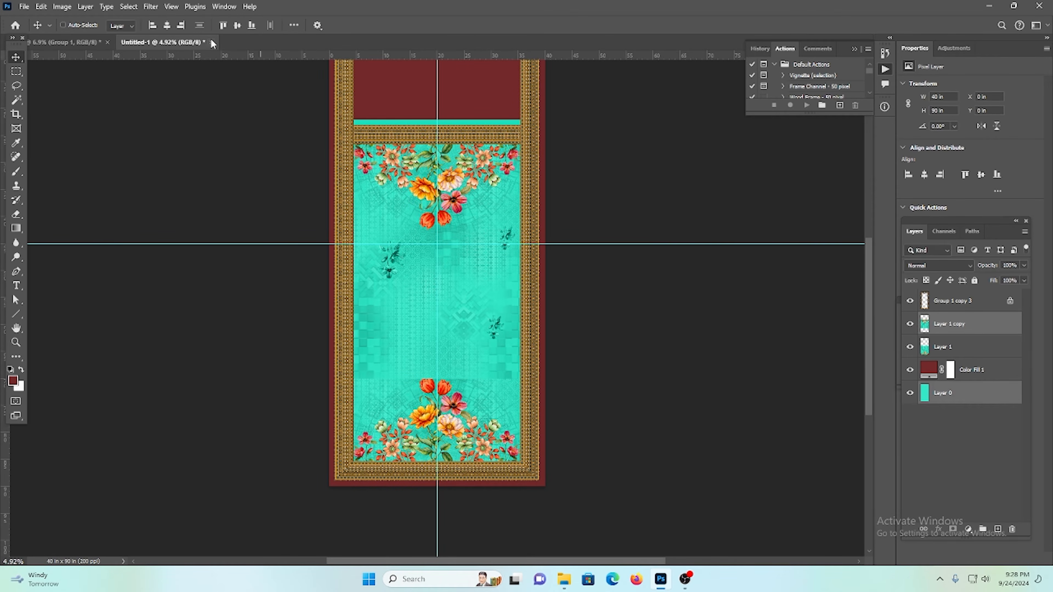
left_click(224, 26)
Step: Blend the flipped copy's lower edge into the design below using a rectangular selection feathered by 200 pixels, and deselect
left_click(960, 327)
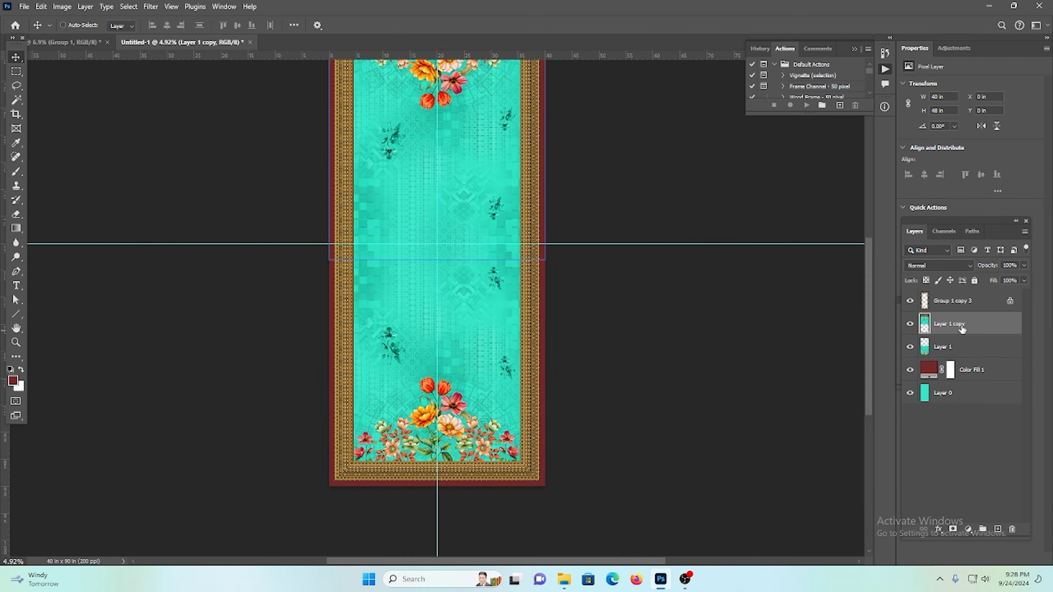
left_click(15, 71)
scroll(610, 373, "up", 1)
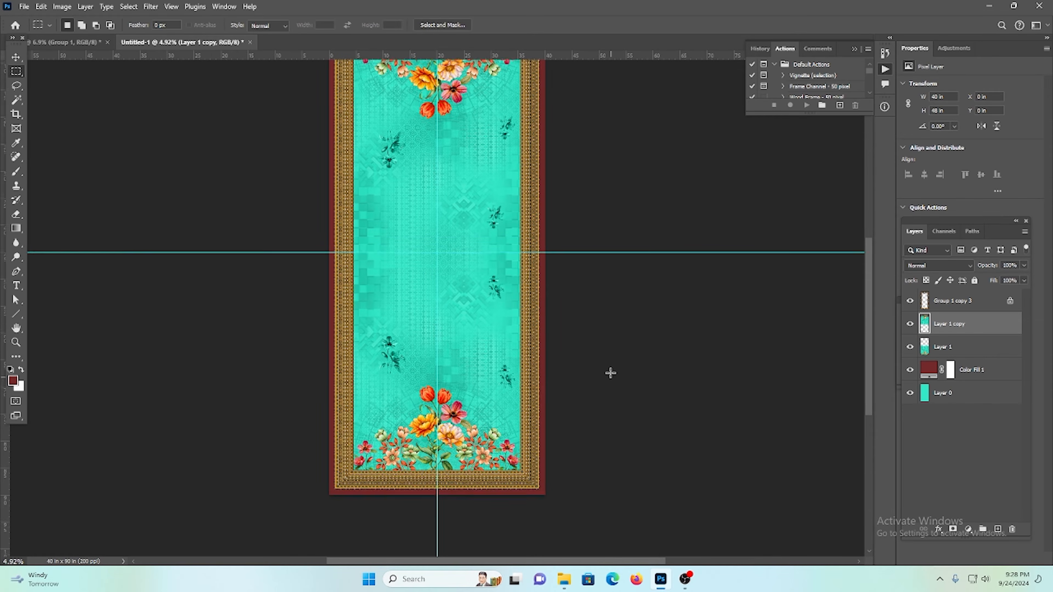
scroll(610, 372, "up", 3)
left_click_drag(548, 434, 228, 302)
key("shift+F6")
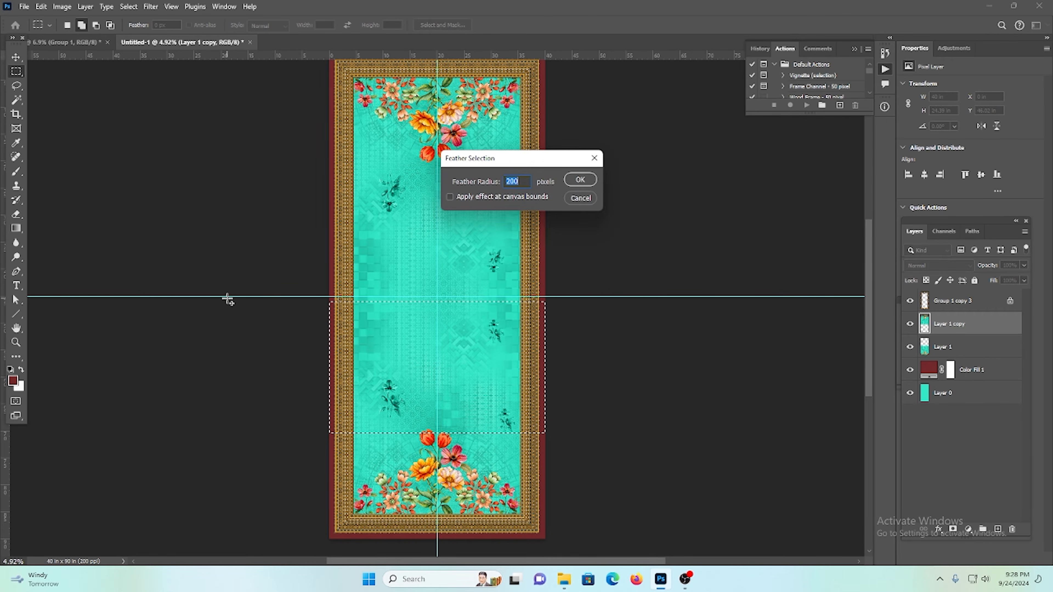
key("Return")
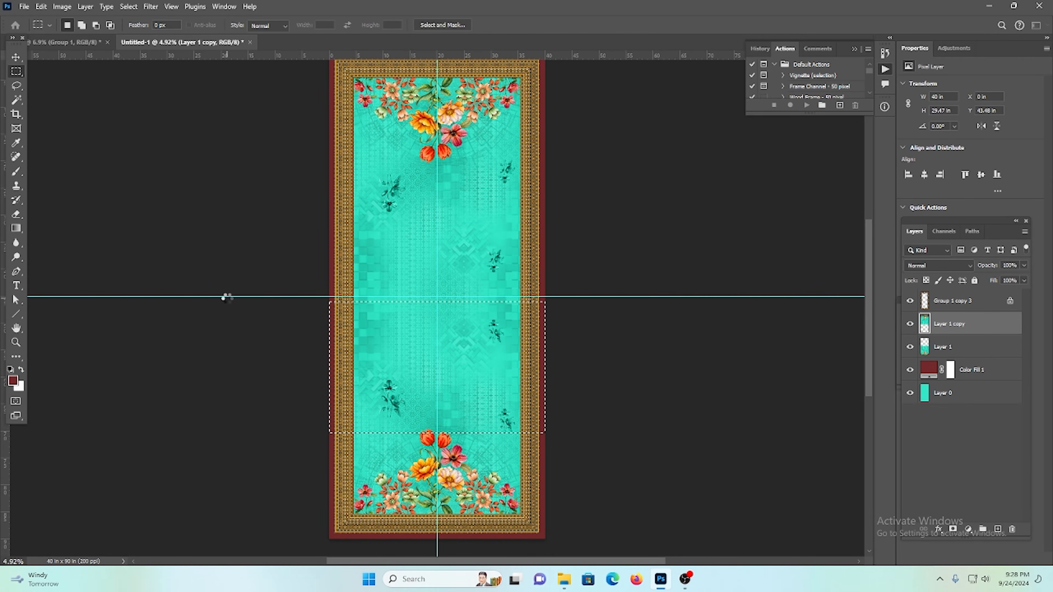
key("ctrl+d")
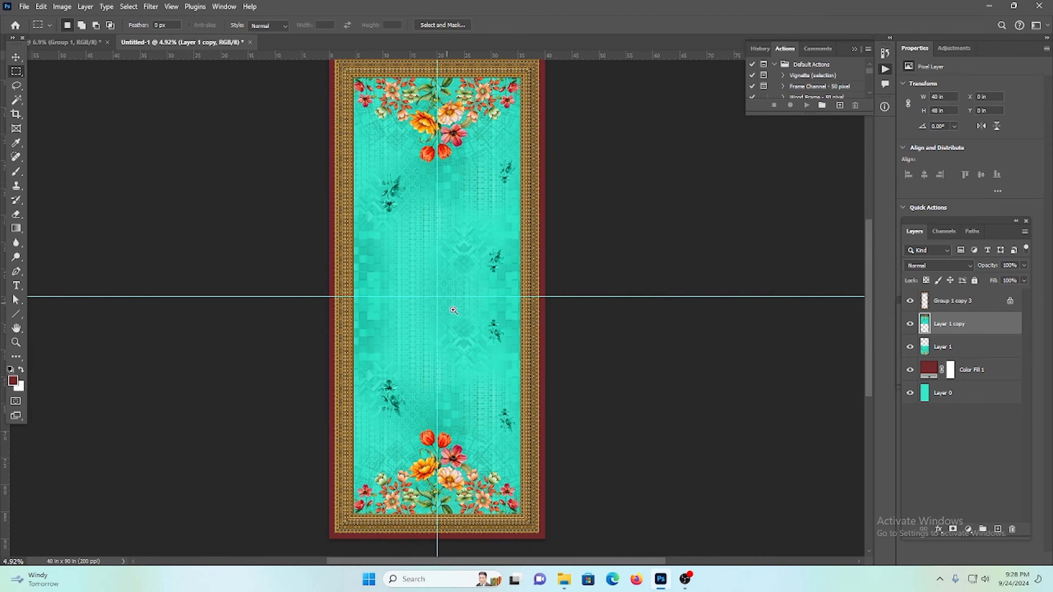
left_click_drag(452, 308, 493, 288)
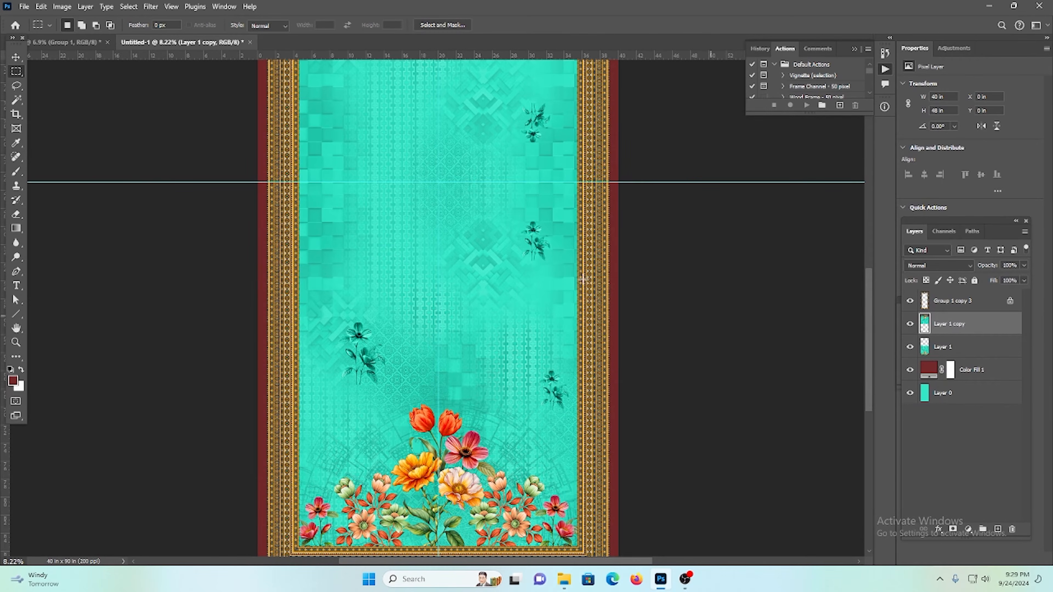
Step: In the source design document, step back through the history to the separate ungrouped layers with the small flower sprigs in red
left_click(76, 41)
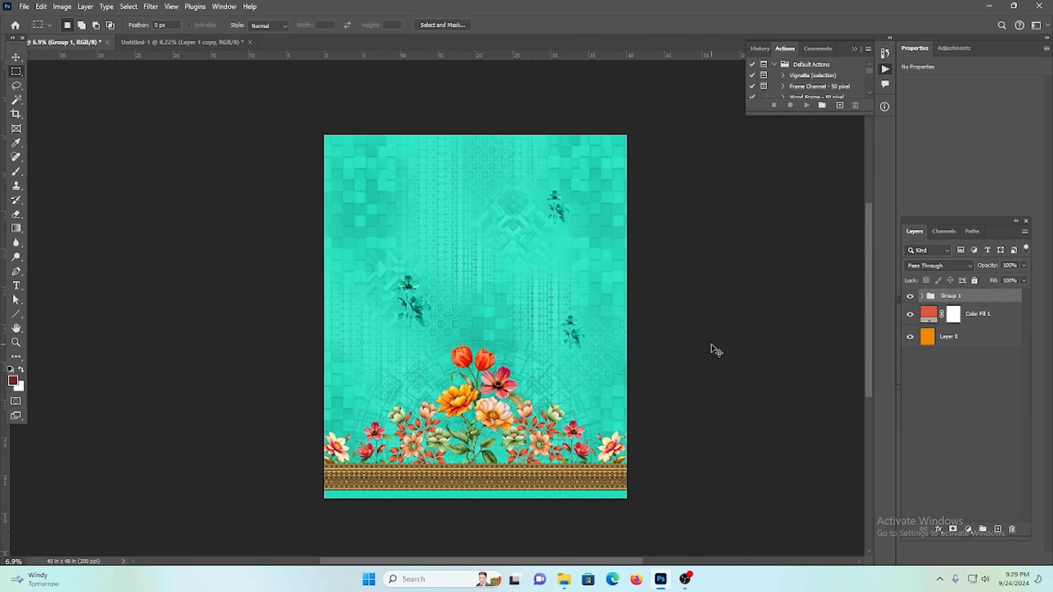
key("ctrl+z")
key("ctrl+z")
key("ctrl+z")
key("ctrl+z")
key("ctrl+z")
key("ctrl+z")
key("ctrl+z")
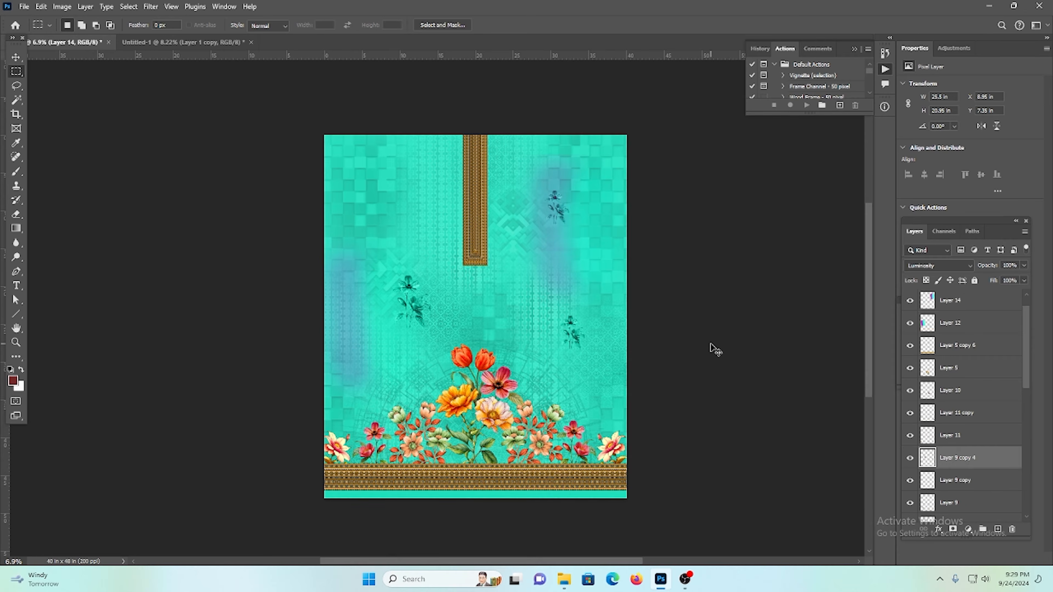
key("ctrl+z")
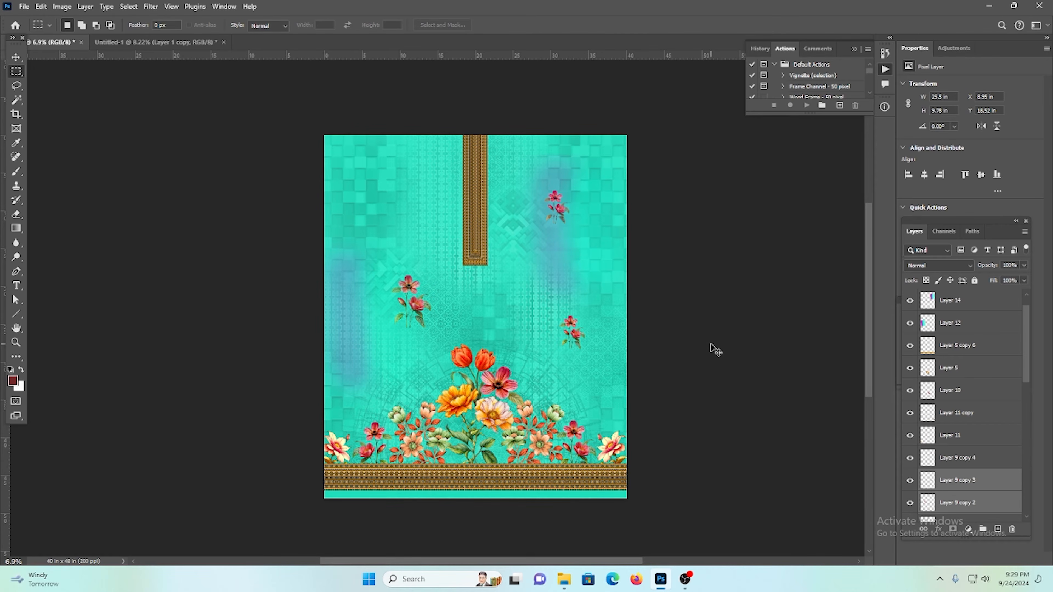
key("ctrl+z")
key("ctrl+z")
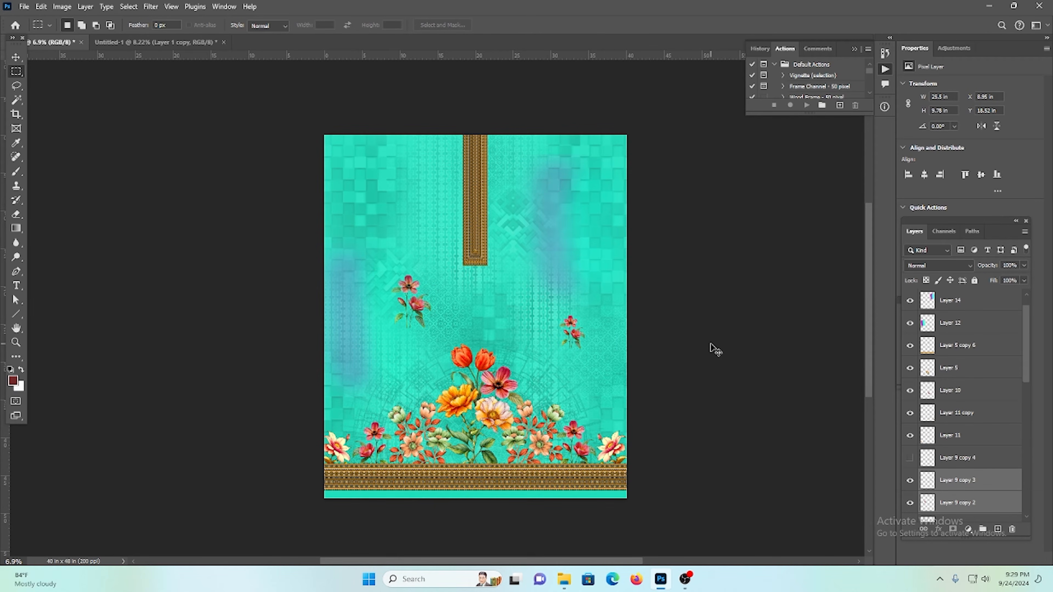
key("ctrl+shift+z")
Step: Hide the teal Color Fill 2 layer, then select the whole coral design and copy it merged
scroll(985, 411, "down", 4)
scroll(984, 411, "down", 8)
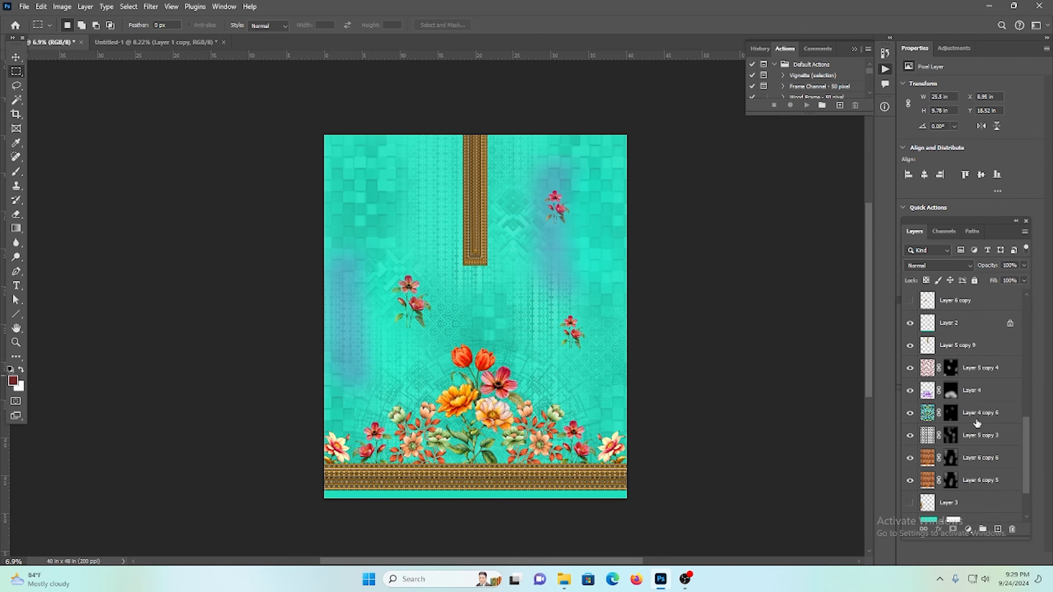
left_click(909, 466)
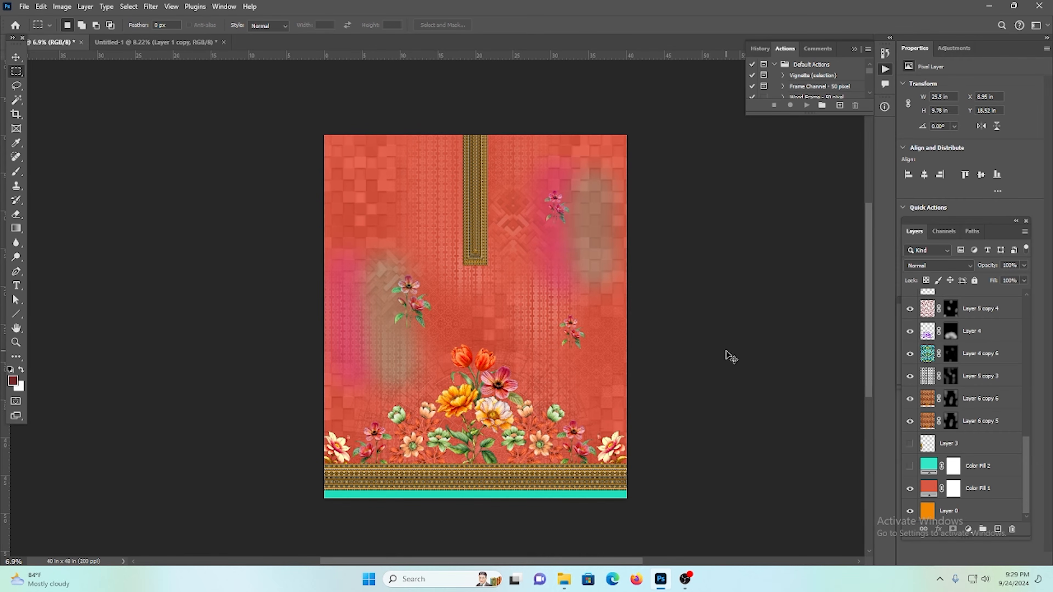
key("ctrl+a")
Step: In the Untitled-1 panel, merge Layer 1 and Layer 1 copy into one layer and hide it
left_click(168, 42)
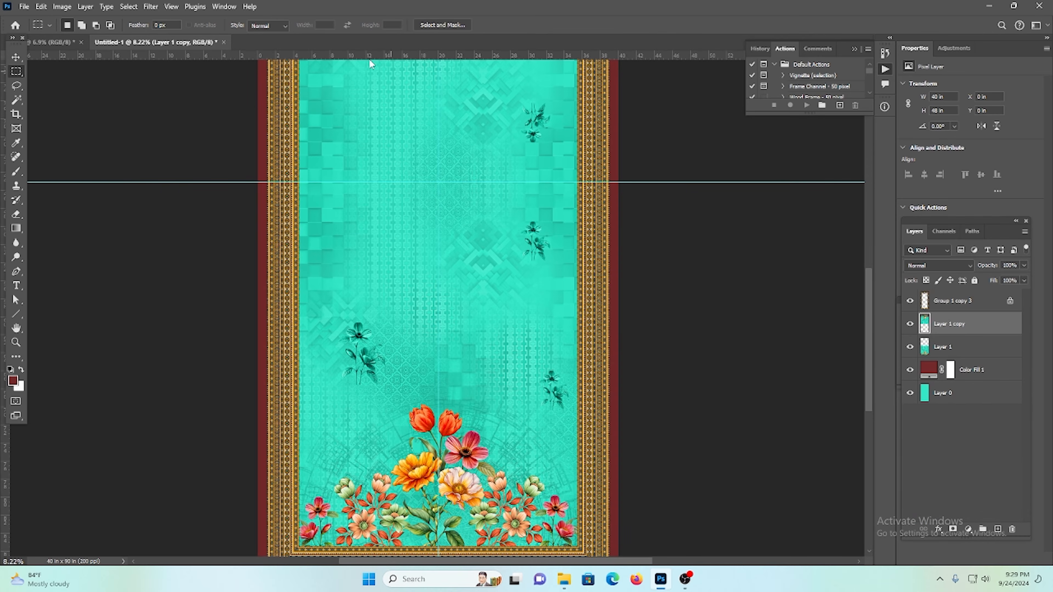
left_click(971, 348, "shift")
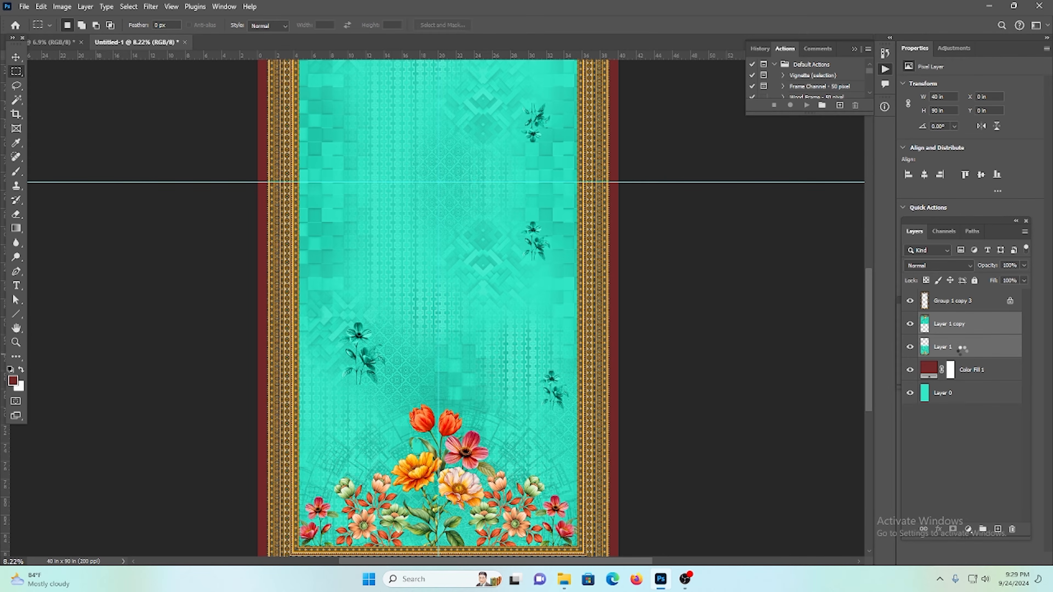
key("ctrl+e")
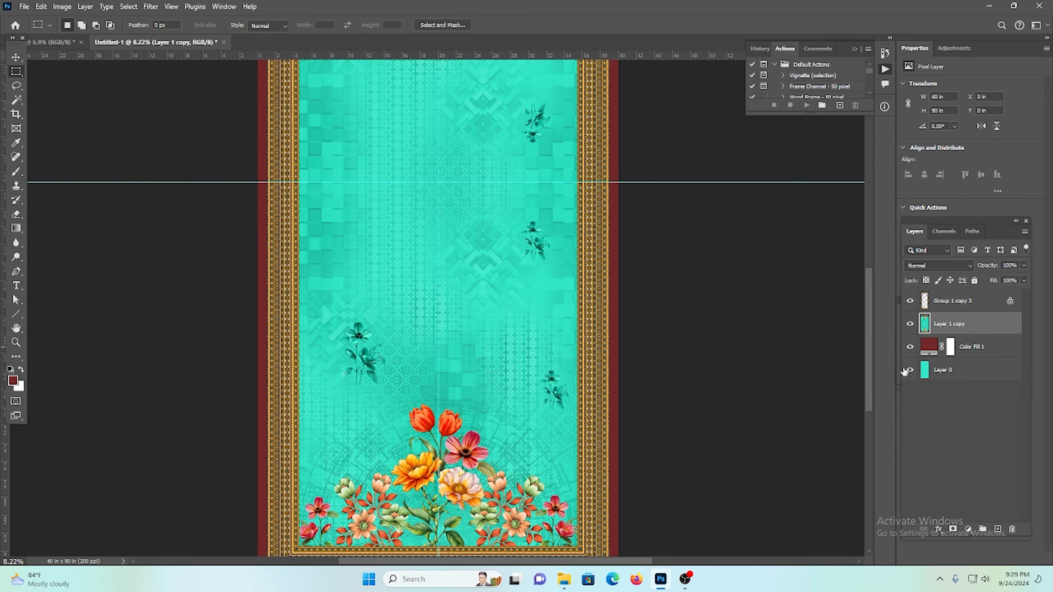
left_click(909, 323)
Step: Paste the coral design into the panel and align it with Layer 0's bottom edge
key("ctrl+v")
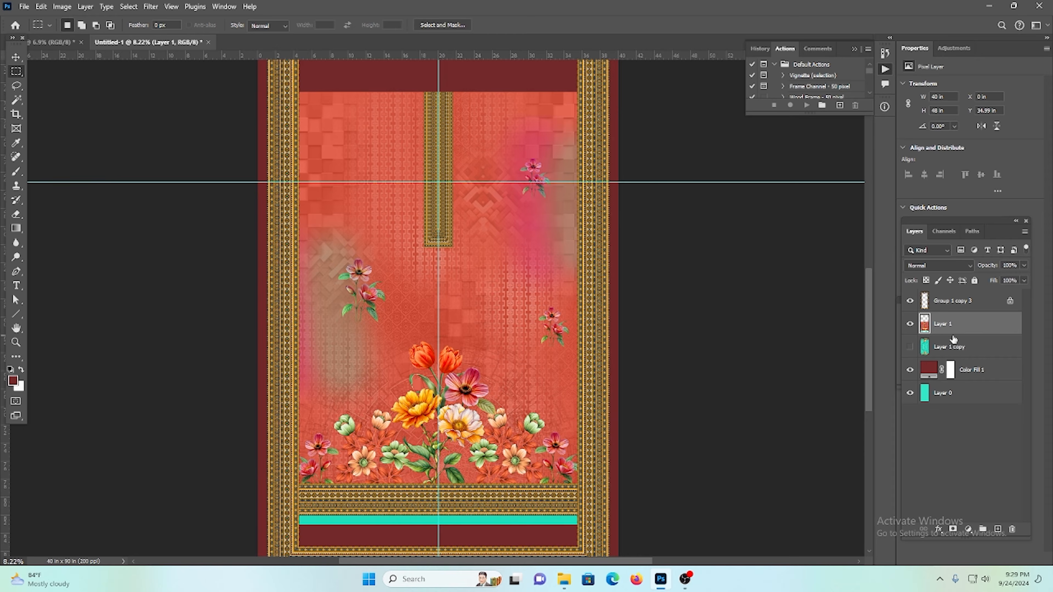
left_click(973, 392, "ctrl")
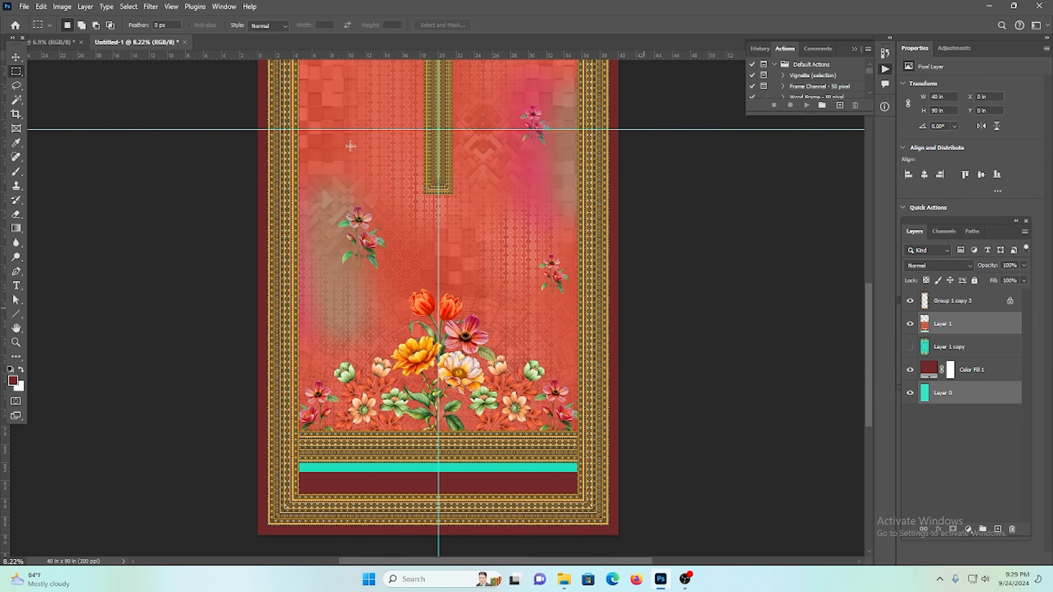
left_click(16, 58)
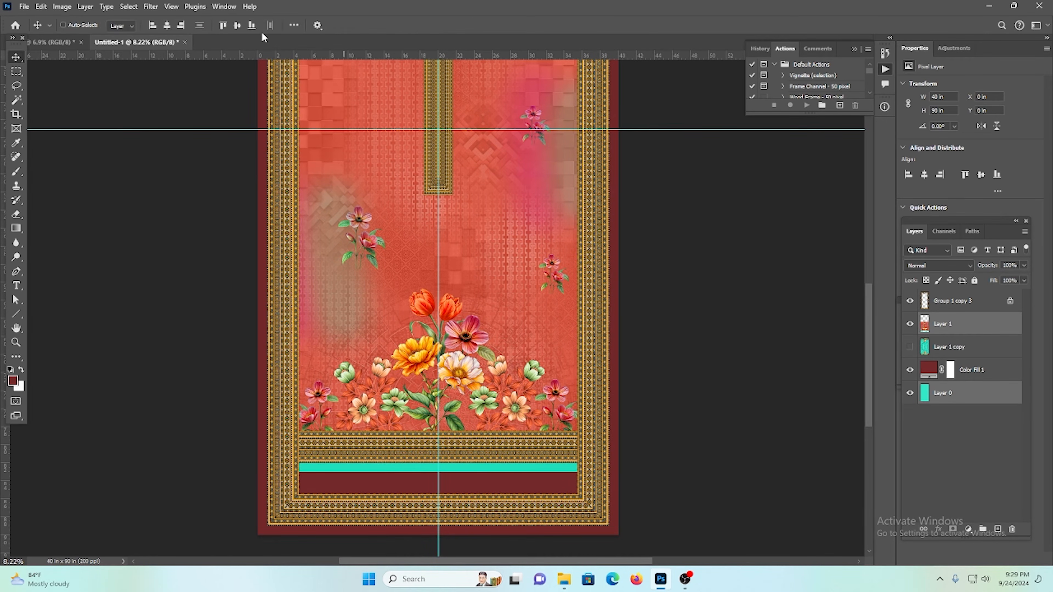
left_click(252, 26)
scroll(571, 269, "up", 3)
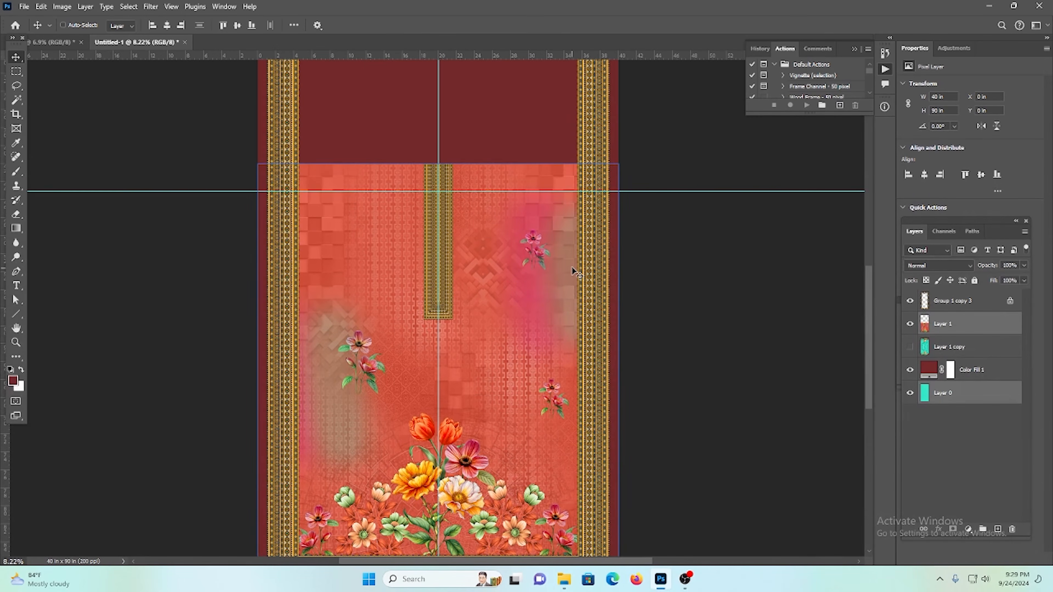
scroll(538, 286, "down", 3)
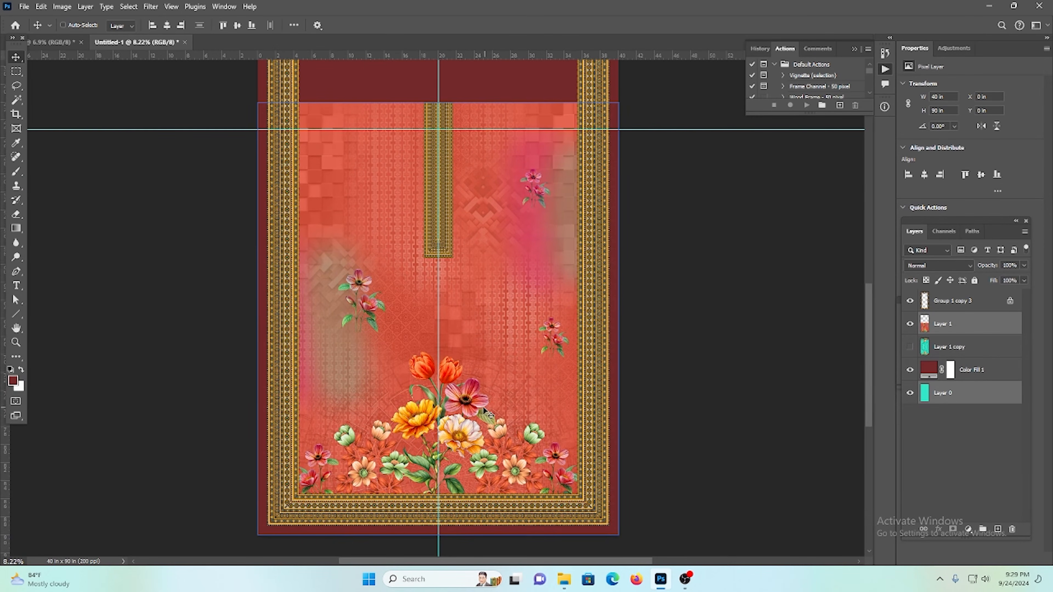
scroll(487, 398, "up", 3)
scroll(450, 370, "down", 1)
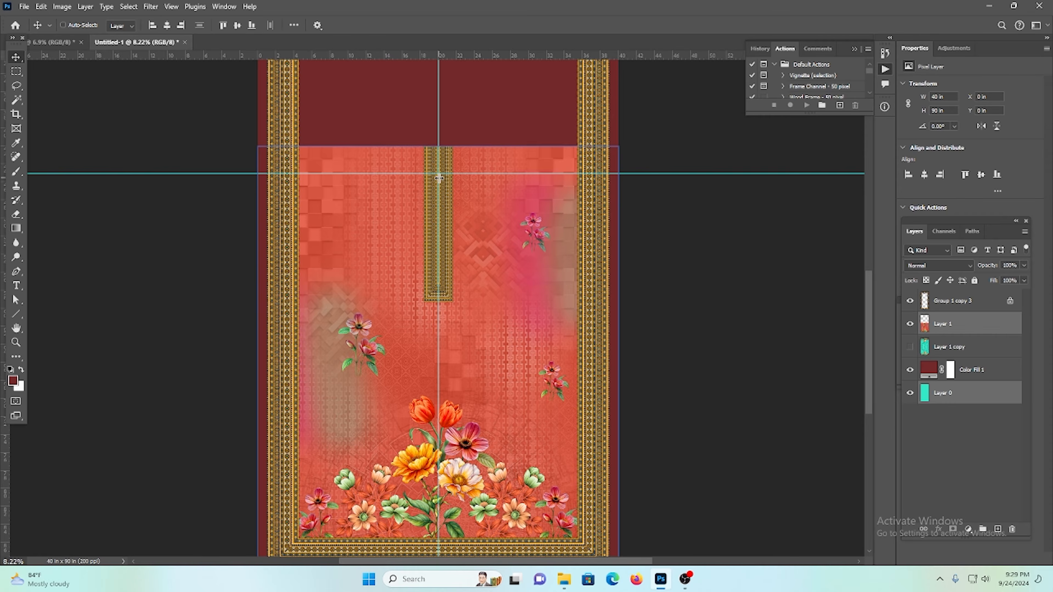
scroll(438, 247, "up", 1)
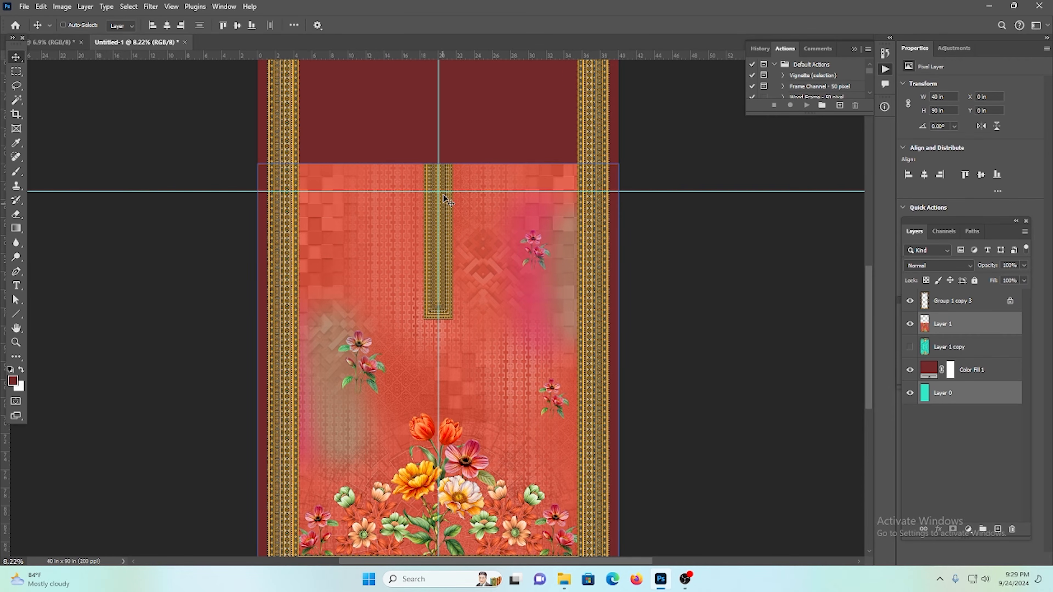
scroll(565, 221, "up", 3)
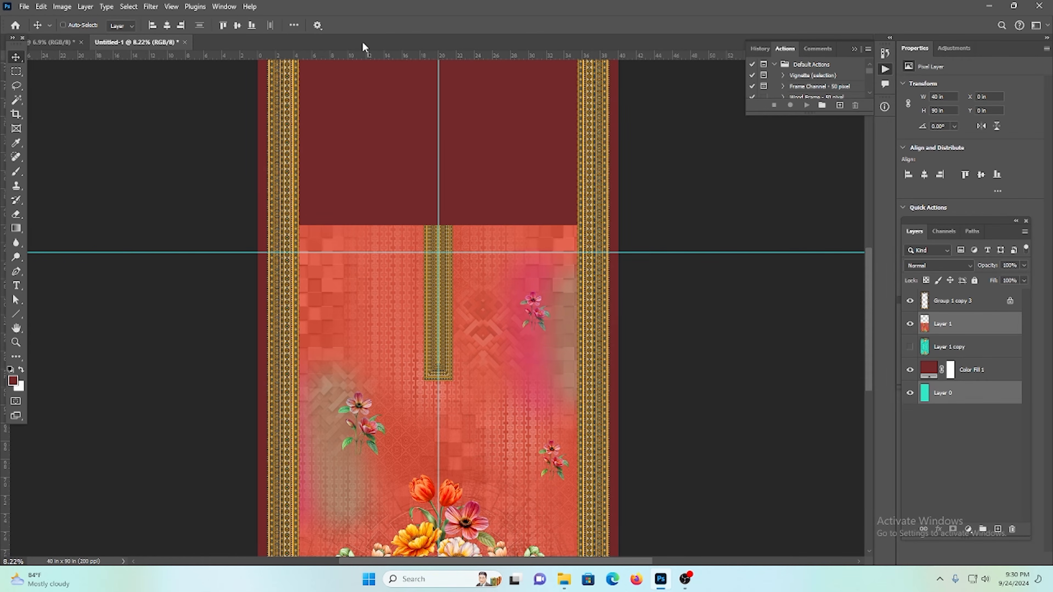
Step: Close the Untitled-1 panel document without saving its changes
left_click(184, 42)
left_click(571, 215)
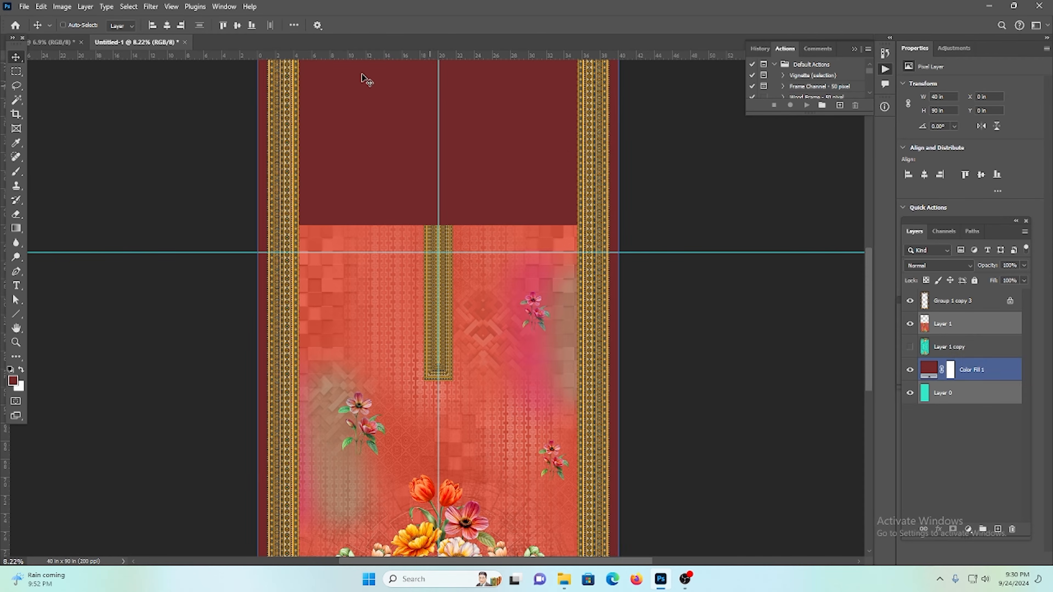
left_click(185, 42)
left_click(519, 215)
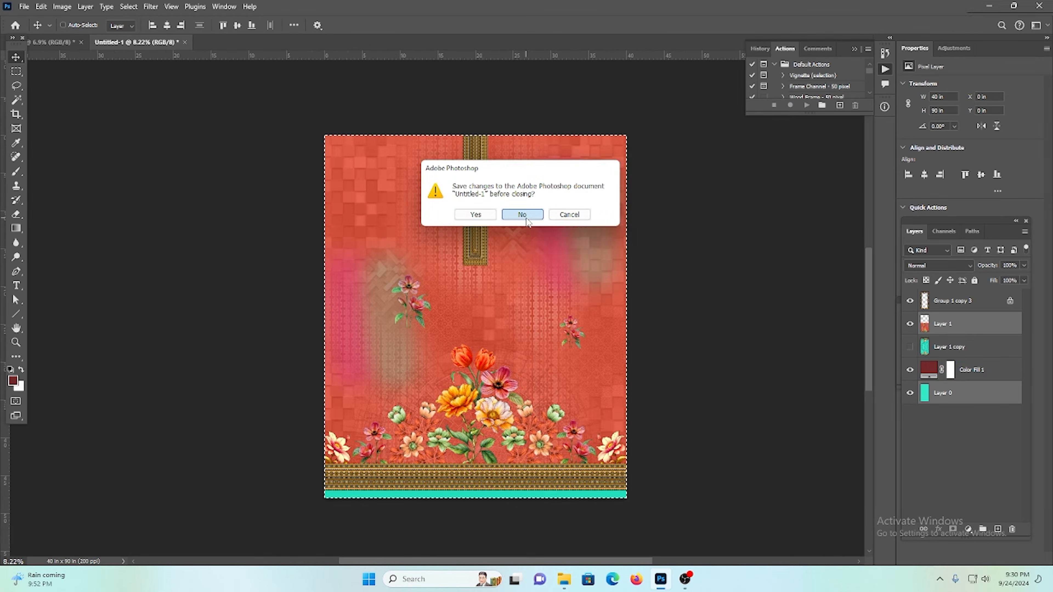
Step: Try to save the source design document t3.psb
scroll(617, 283, "up", 1)
key("ctrl+s")
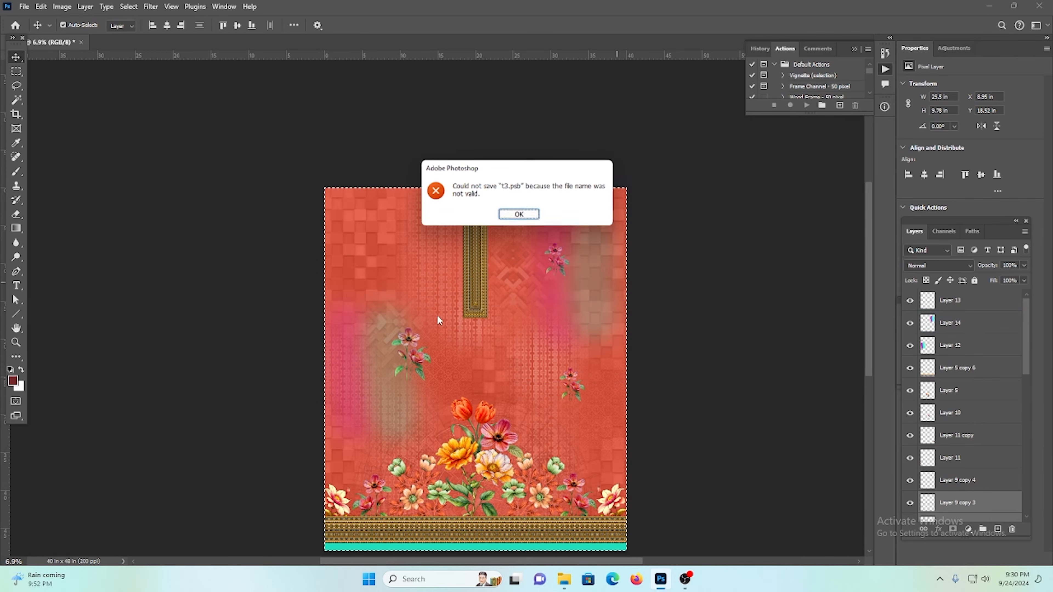
left_click(508, 218)
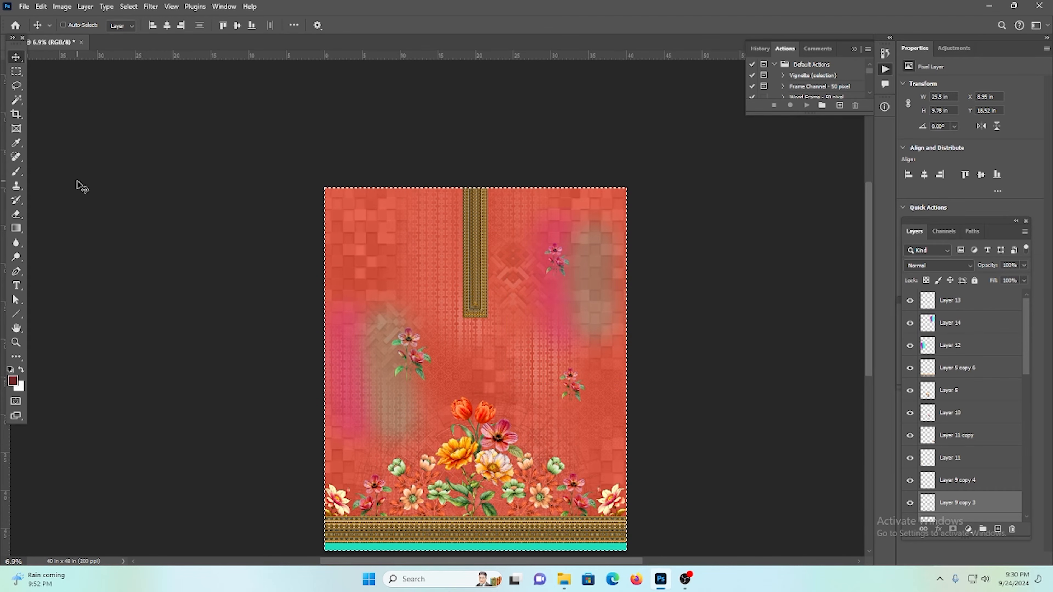
Step: Sample the coral background below the central border strip as the foreground color with the Eyedropper
left_click(16, 143)
scroll(490, 328, "down", 1)
scroll(489, 328, "up", 2)
left_click(480, 289)
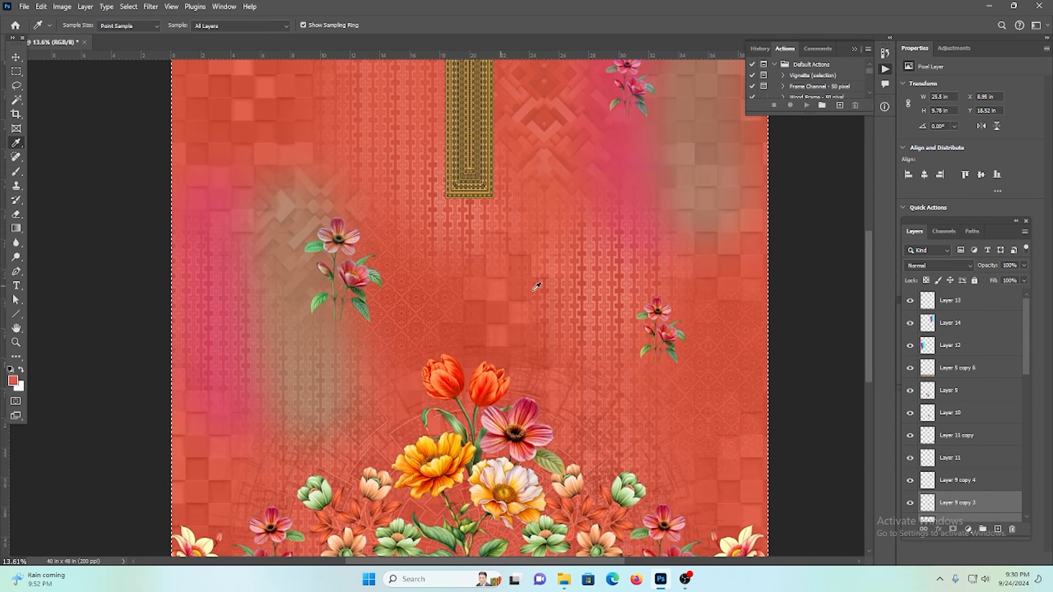
Step: Fill the turquoise strip below the bottom border with the sampled coral foreground color, keeping its transparent pixels locked
scroll(536, 290, "down", 2)
key("v")
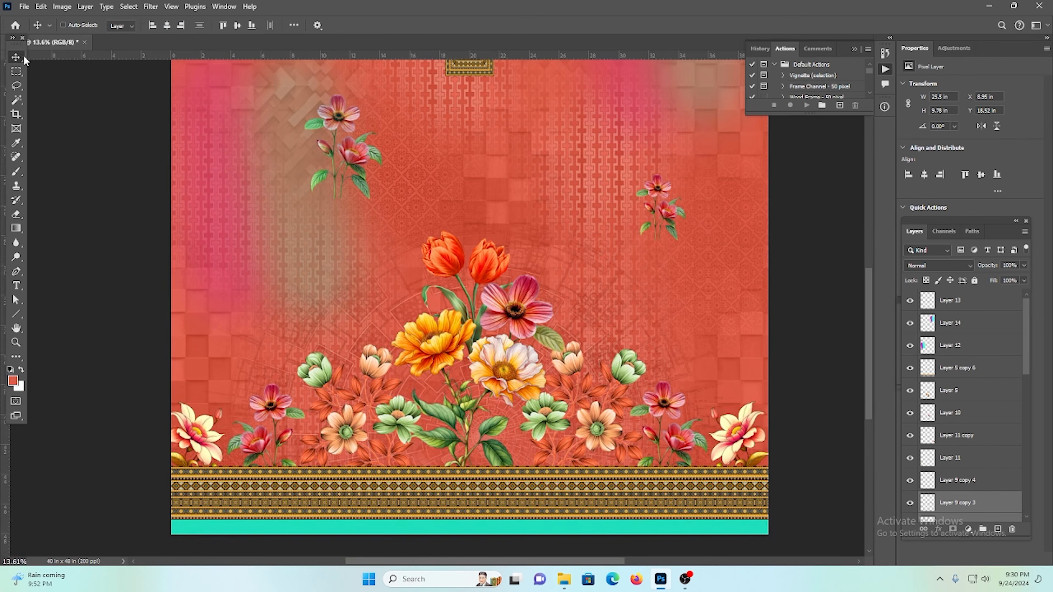
scroll(437, 518, "down", 1)
left_click(428, 473, "ctrl")
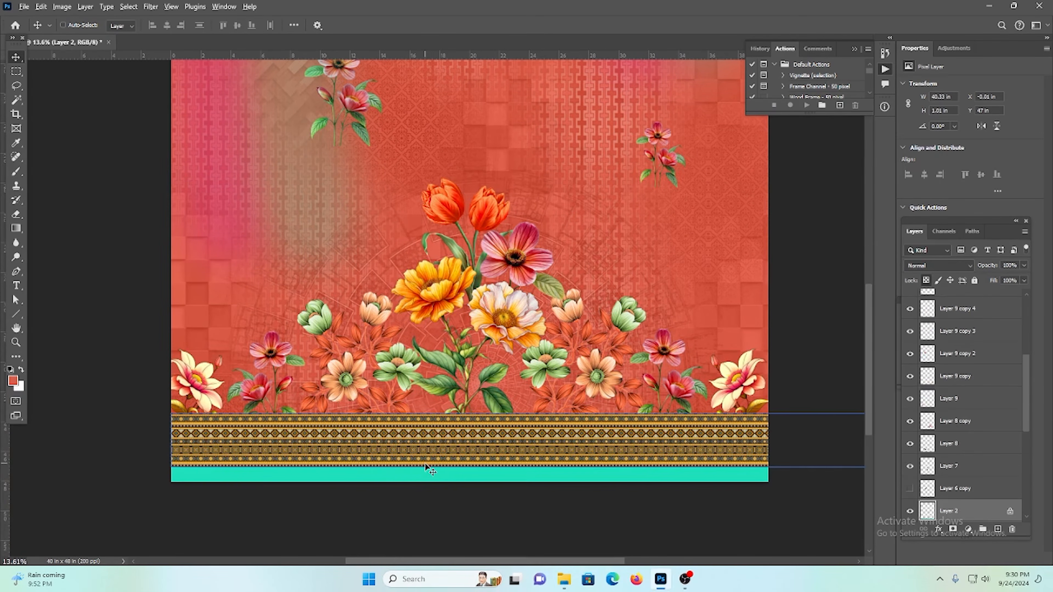
key("alt+BackSpace")
key("ctrl+0")
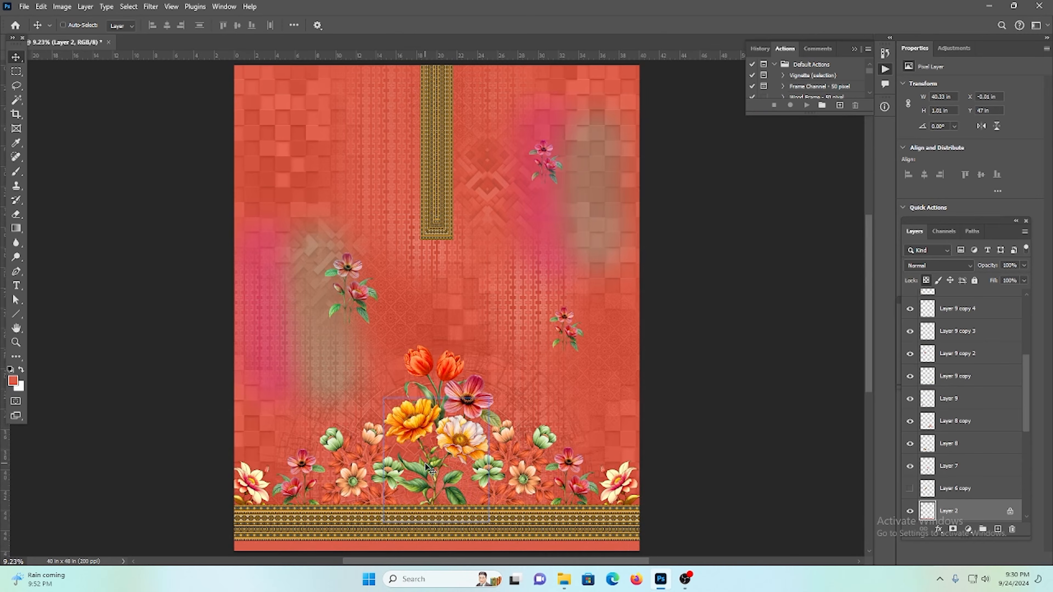
Step: Select the whole coral design and create a new white RGB document, 40 x 66.25 in at 200 pixels/inch
key("ctrl+a")
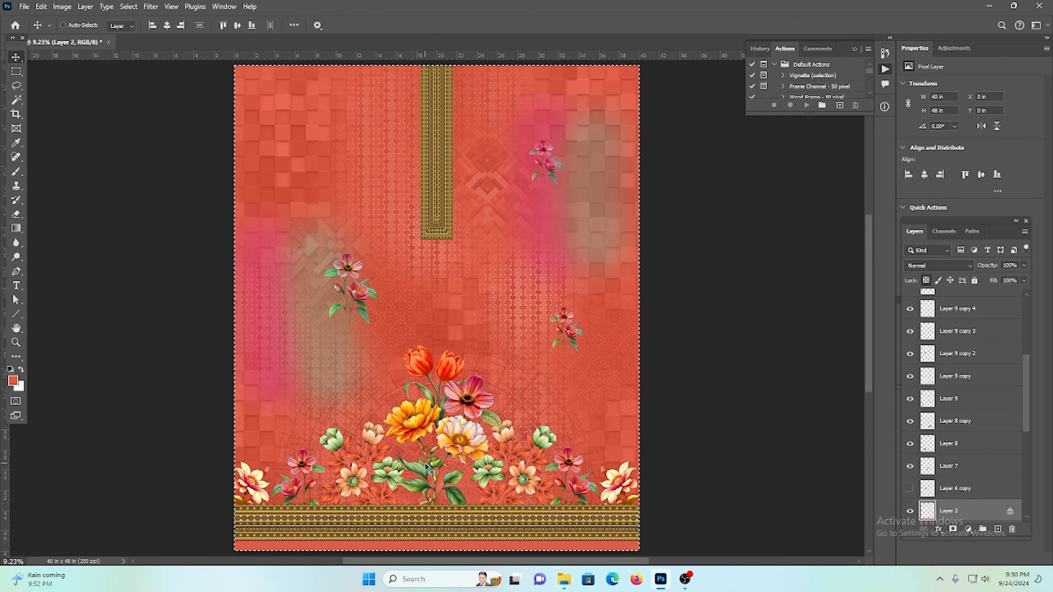
key("ctrl+n")
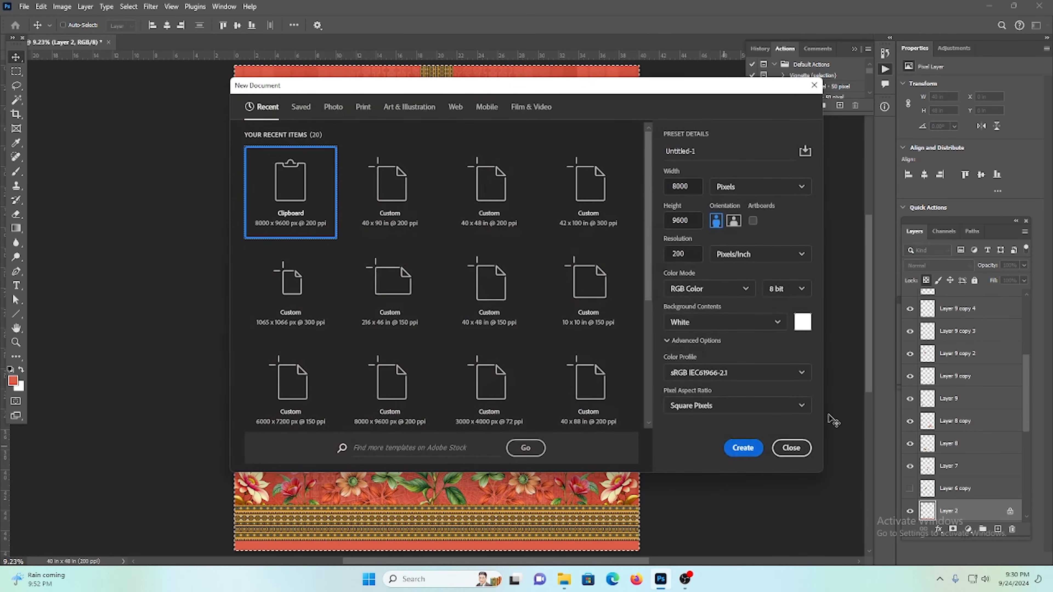
left_click(742, 188)
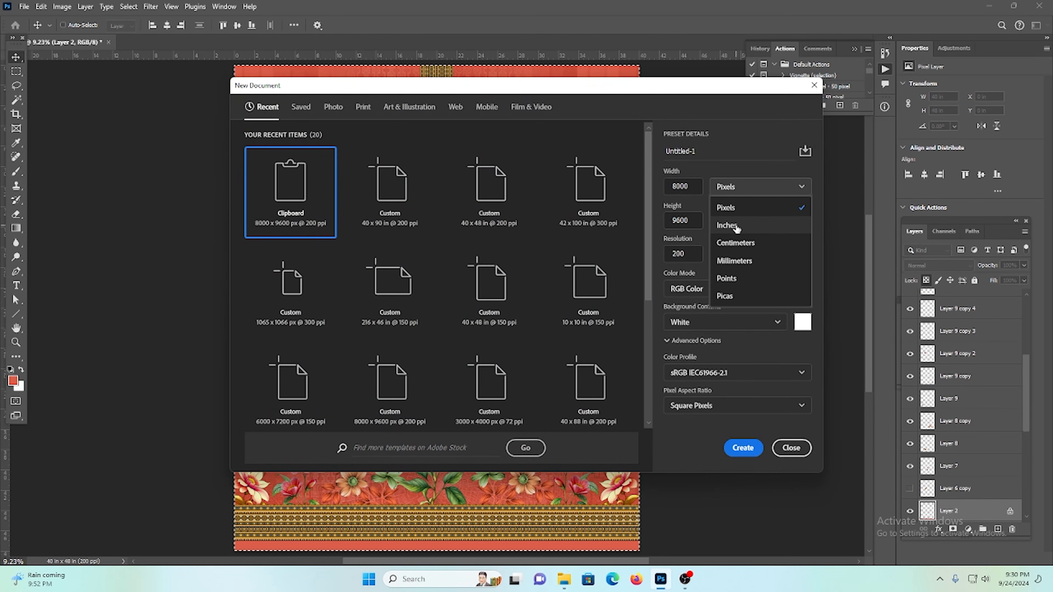
left_click(731, 225)
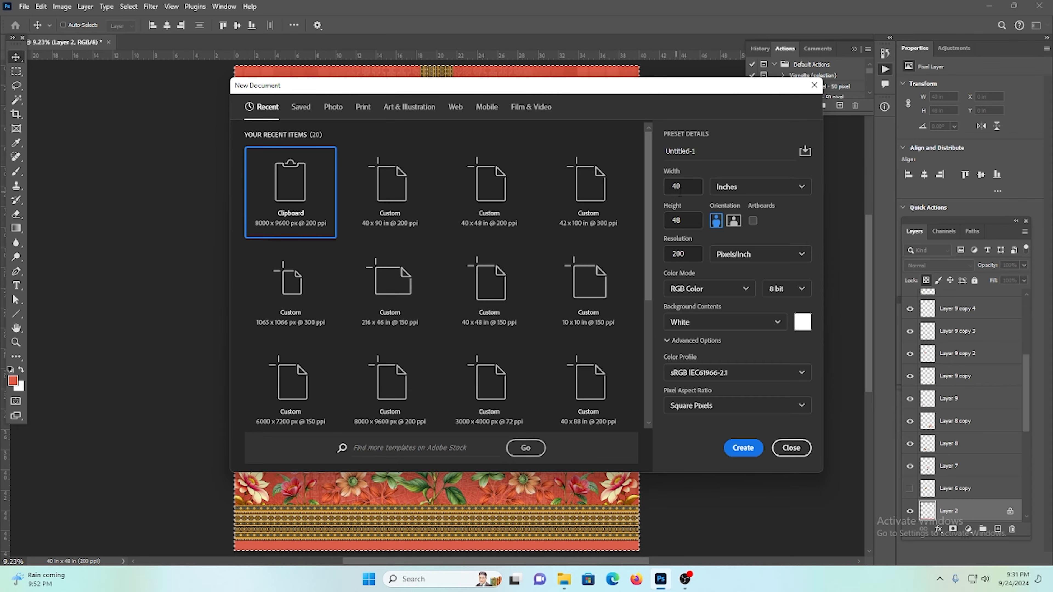
left_click(681, 221)
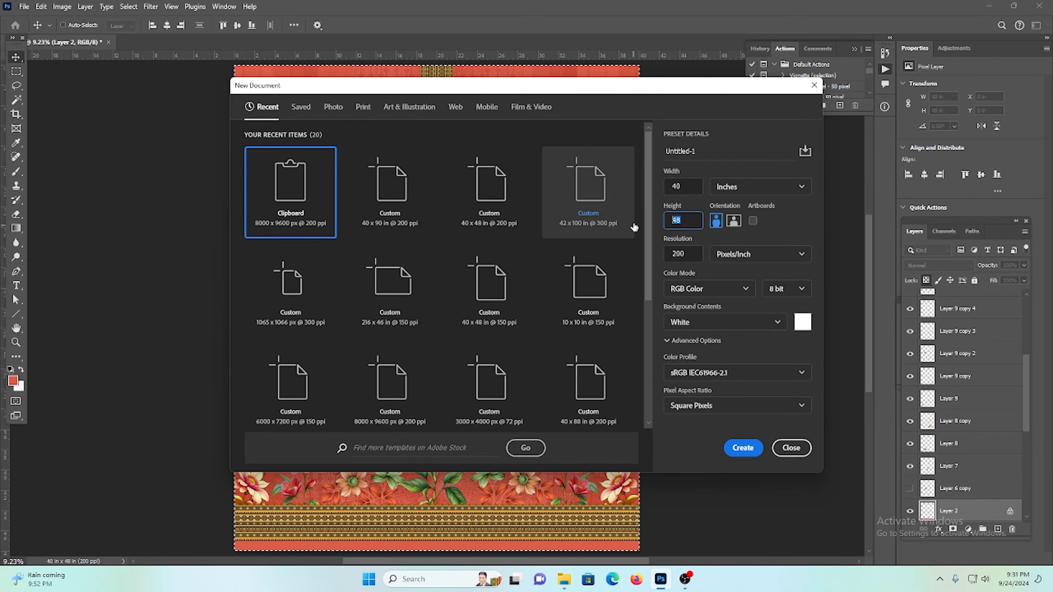
type("66.25")
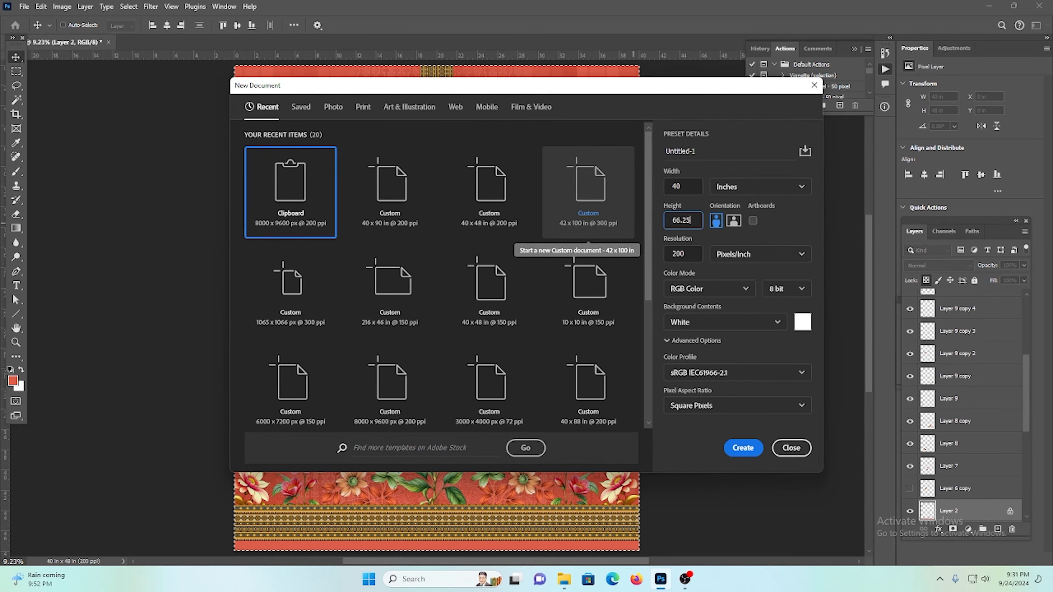
left_click(745, 448)
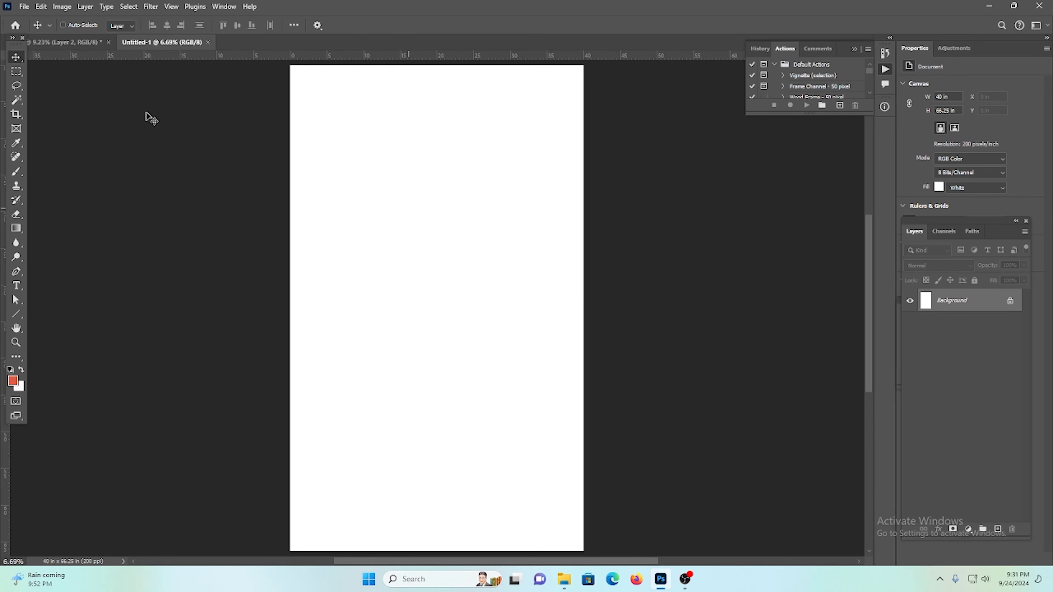
Step: Return to the coral source design document and clear its selection
left_click(64, 42)
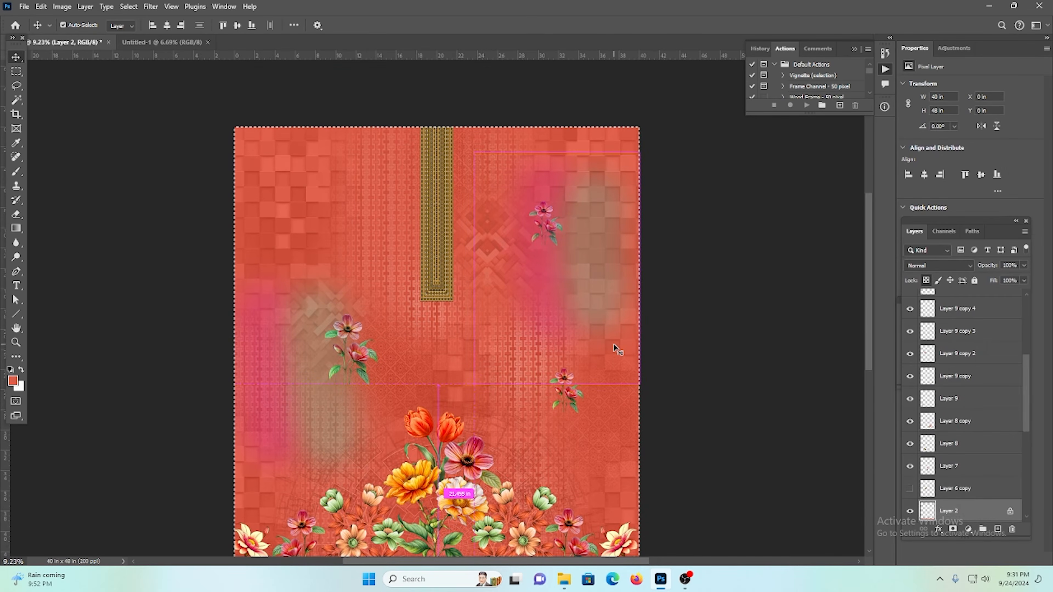
key("ctrl+d")
scroll(572, 302, "down", 2)
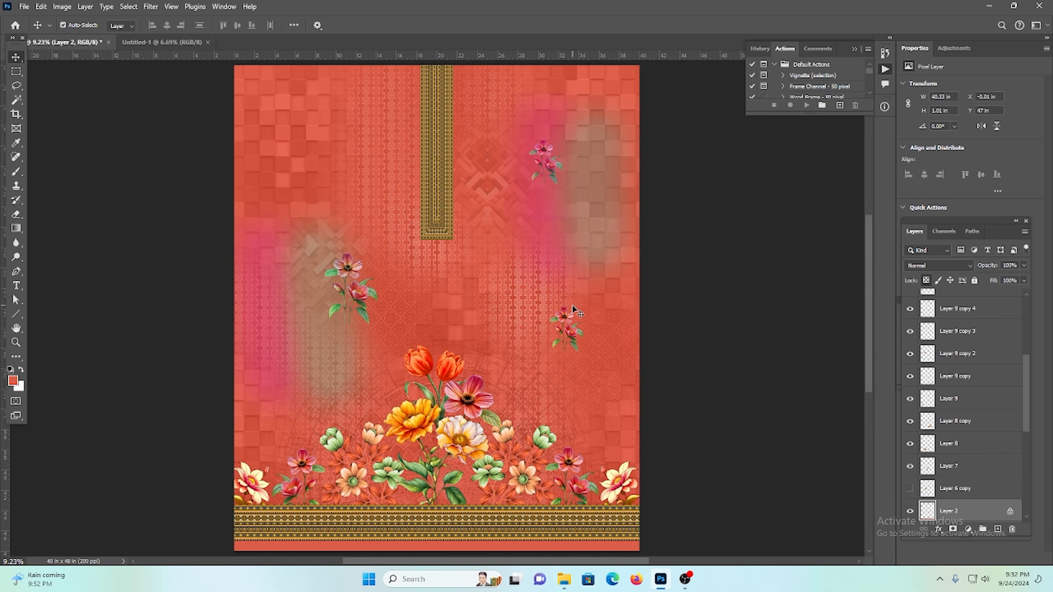
key("ctrl+shift+s")
left_click(146, 465)
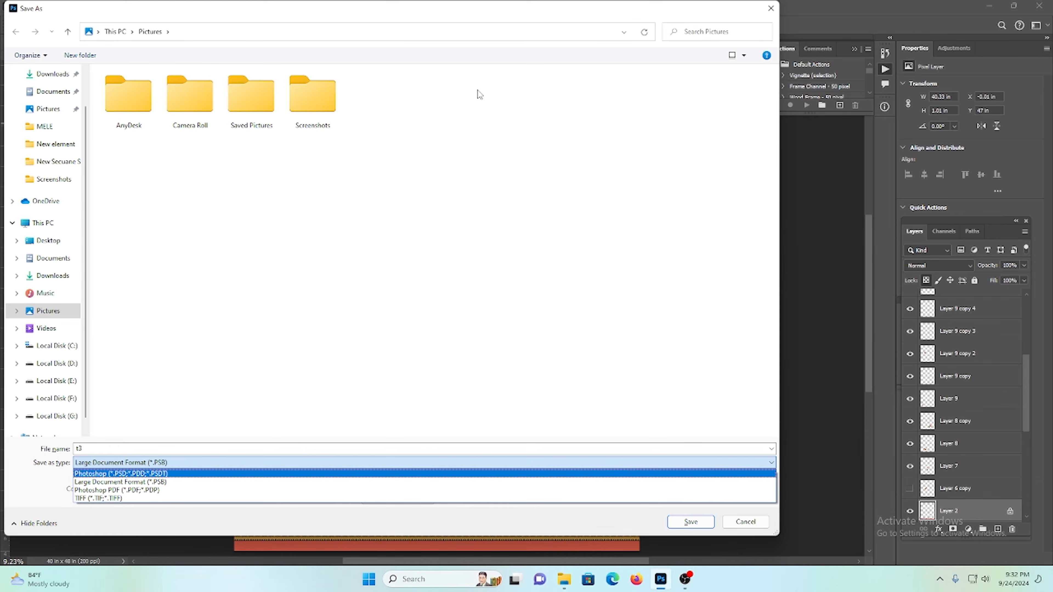
left_click(776, 6)
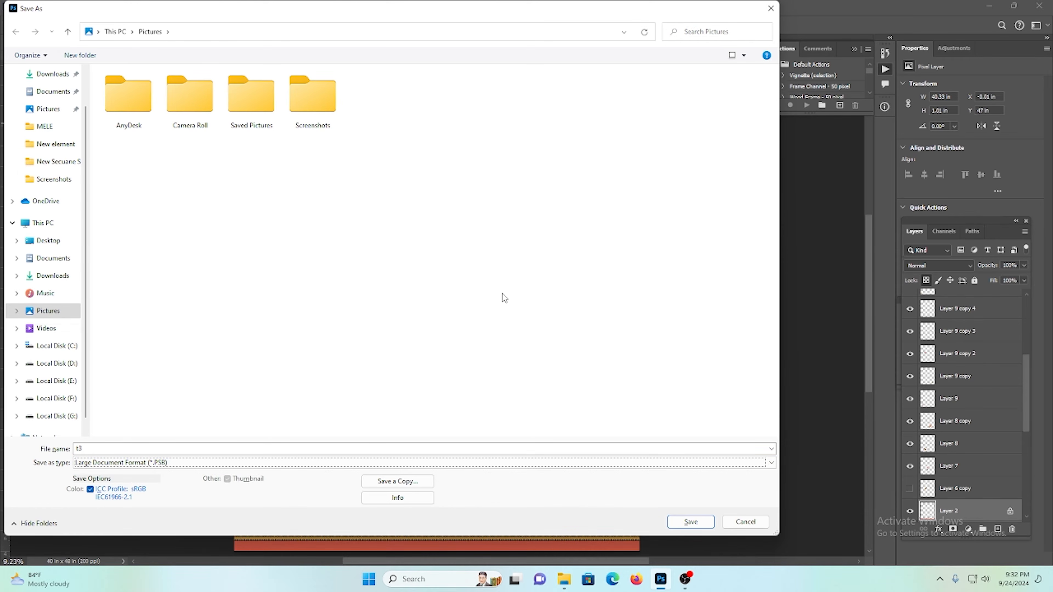
left_click(771, 8)
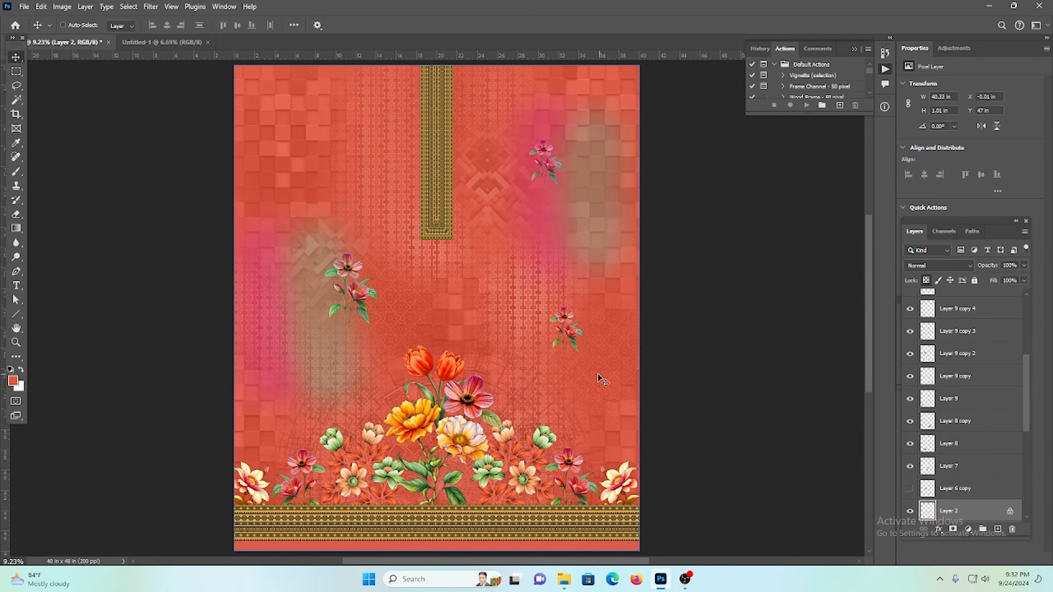
Step: Hide the layer of the central vertical border strip, Layer 5 copy 9, in the source design
scroll(601, 380, "down", 1)
left_click(443, 187, "ctrl")
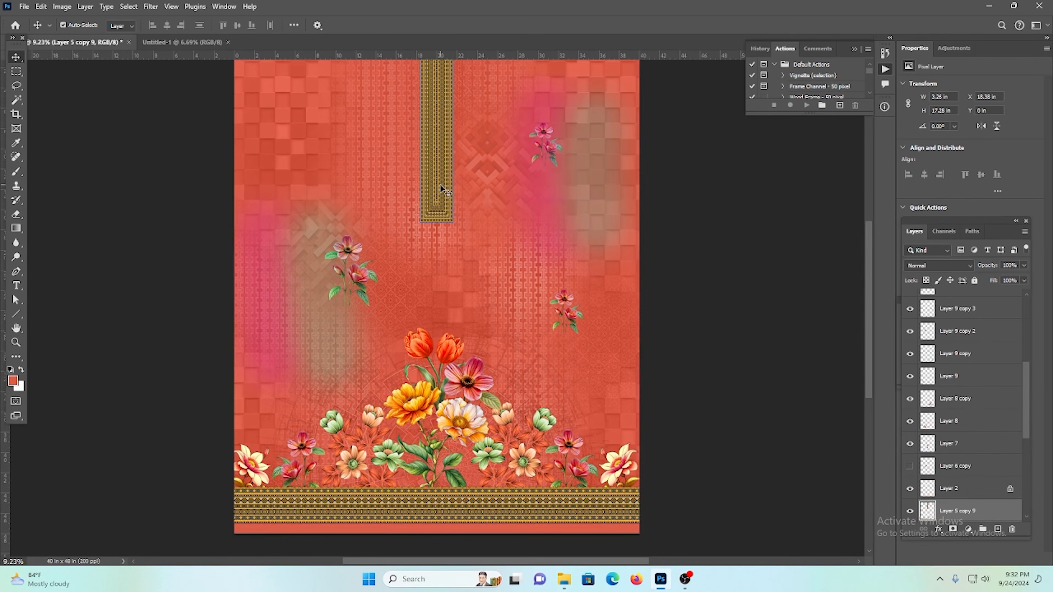
left_click(911, 512)
scroll(592, 353, "down", 3)
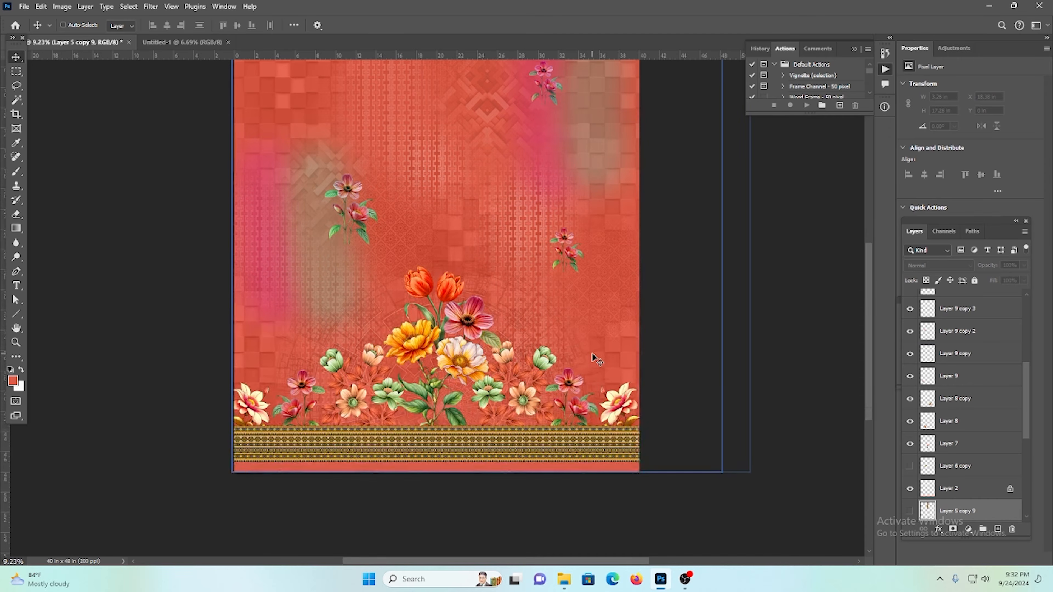
Step: Copy the whole merged coral design without the central strip and paste it into the Untitled-1 document
scroll(592, 353, "up", 4)
key("ctrl+a")
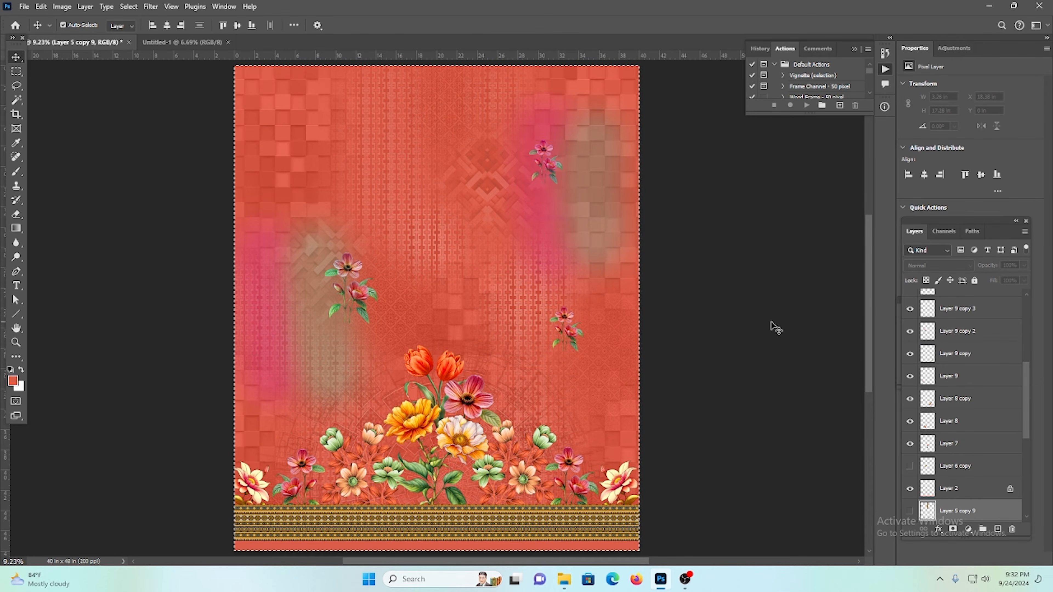
left_click(170, 43)
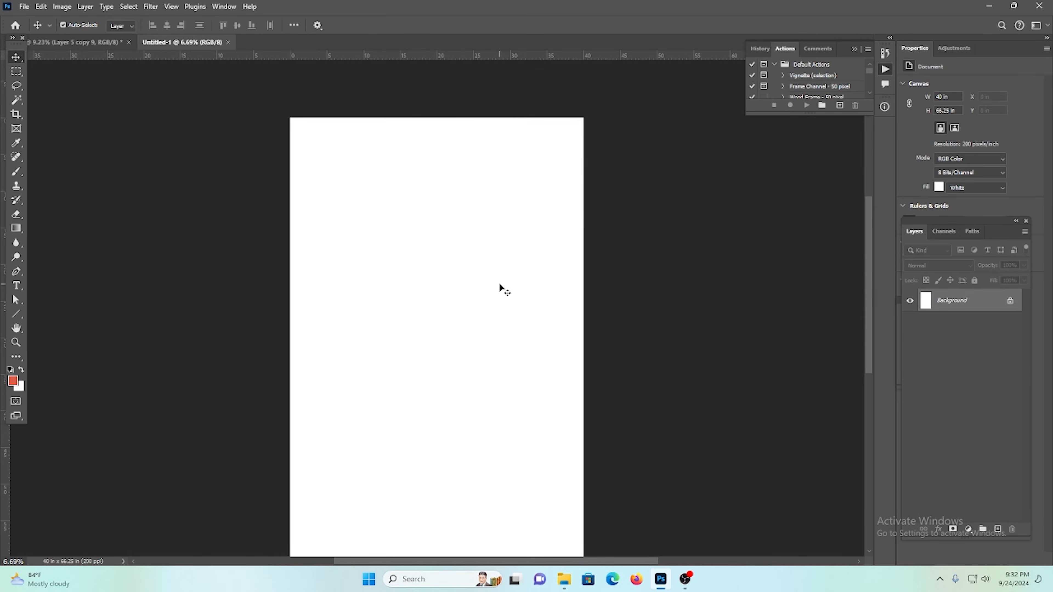
key("ctrl+v")
scroll(500, 283, "down", 3)
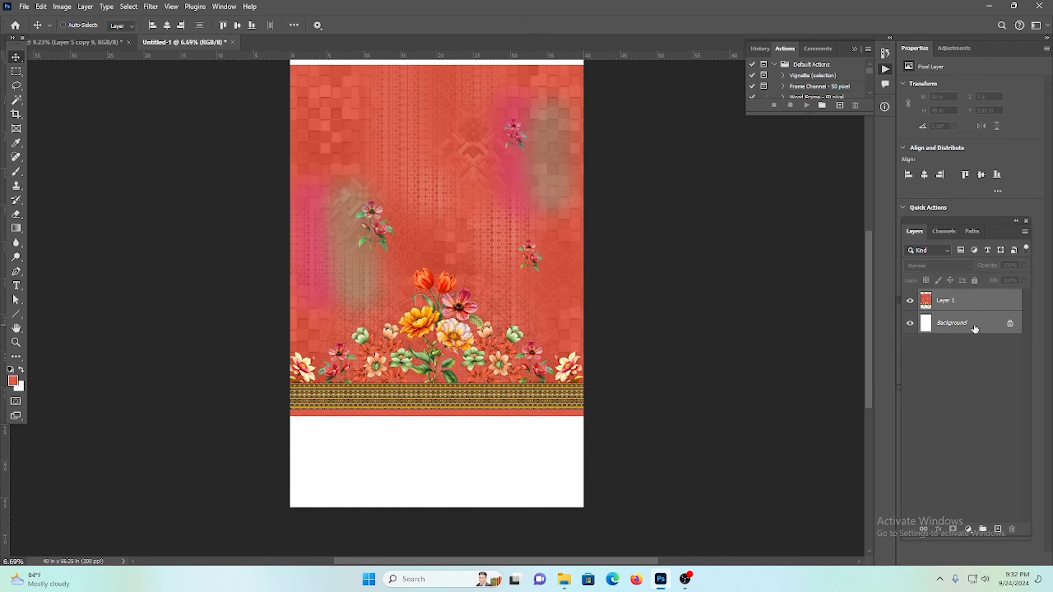
Step: Align the pasted coral design with the Background's bottom edge, and finally with its top edge
left_click(250, 23)
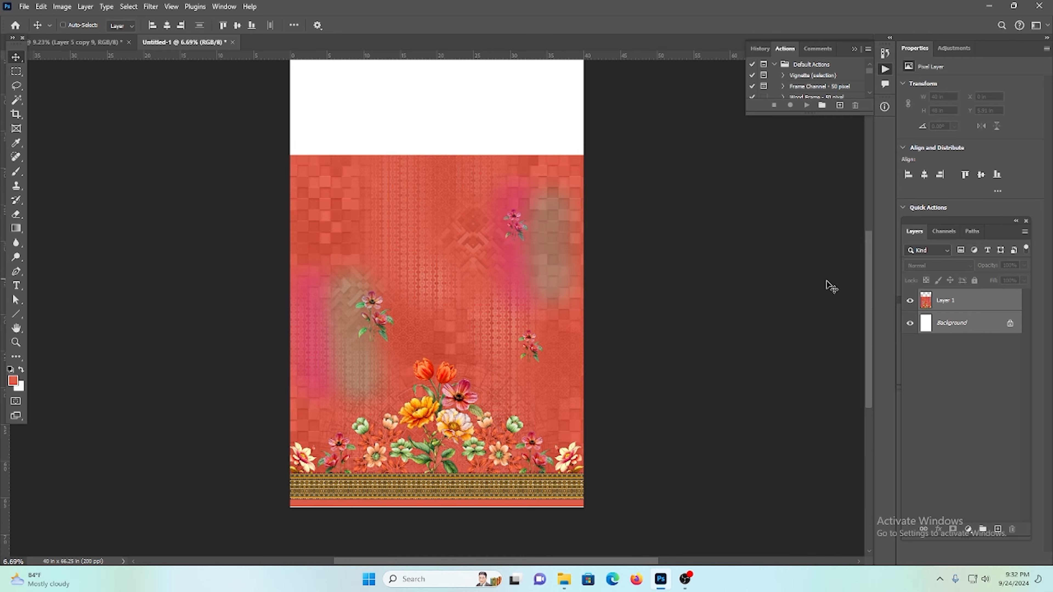
left_click(223, 25)
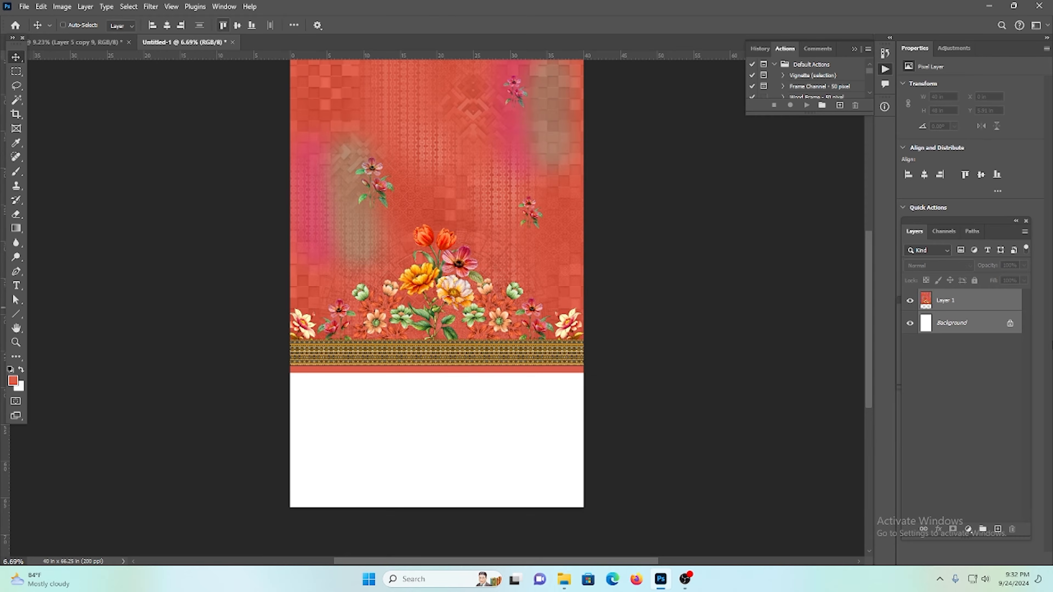
scroll(504, 268, "up", 2)
scroll(505, 269, "down", 4)
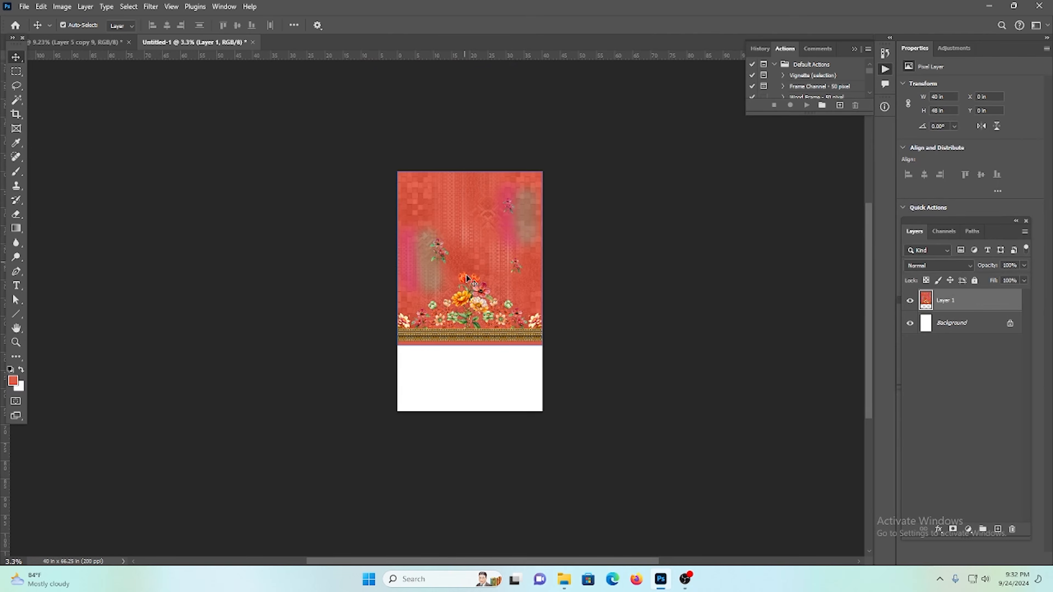
scroll(497, 290, "down", 2)
scroll(478, 309, "up", 3)
Step: Resize the coral source design proportionally to a height of 31 inches at 200 pixels/inch
left_click(84, 42)
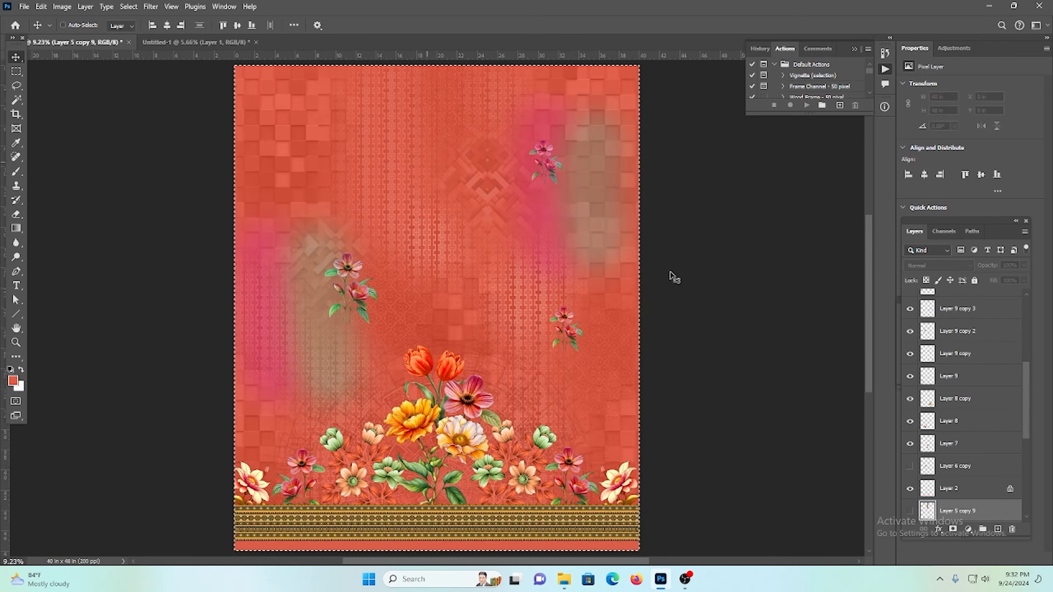
key("ctrl+alt+i")
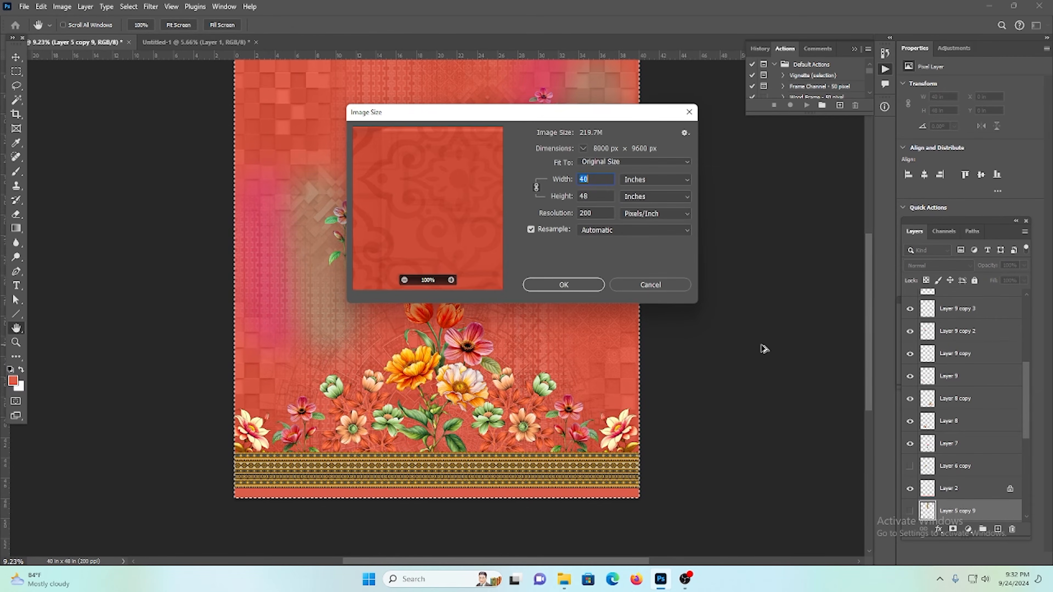
key("Tab")
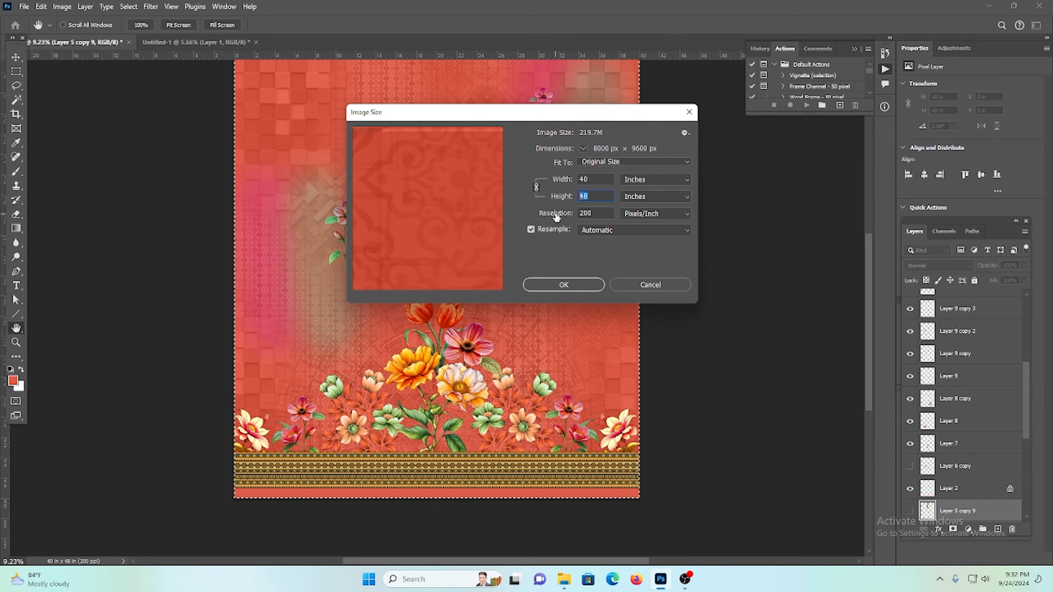
type("31")
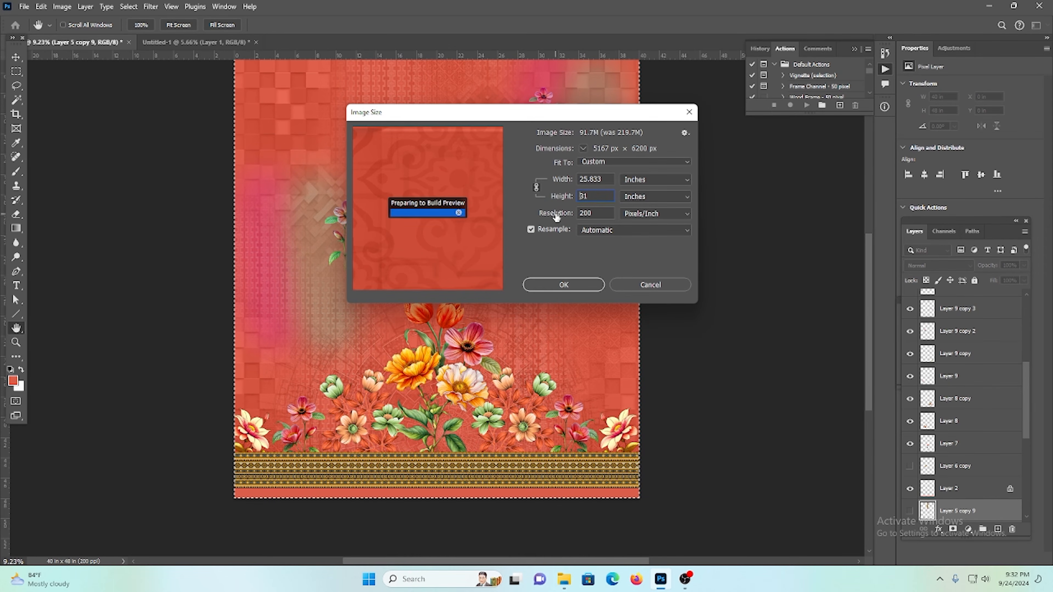
left_click(566, 285)
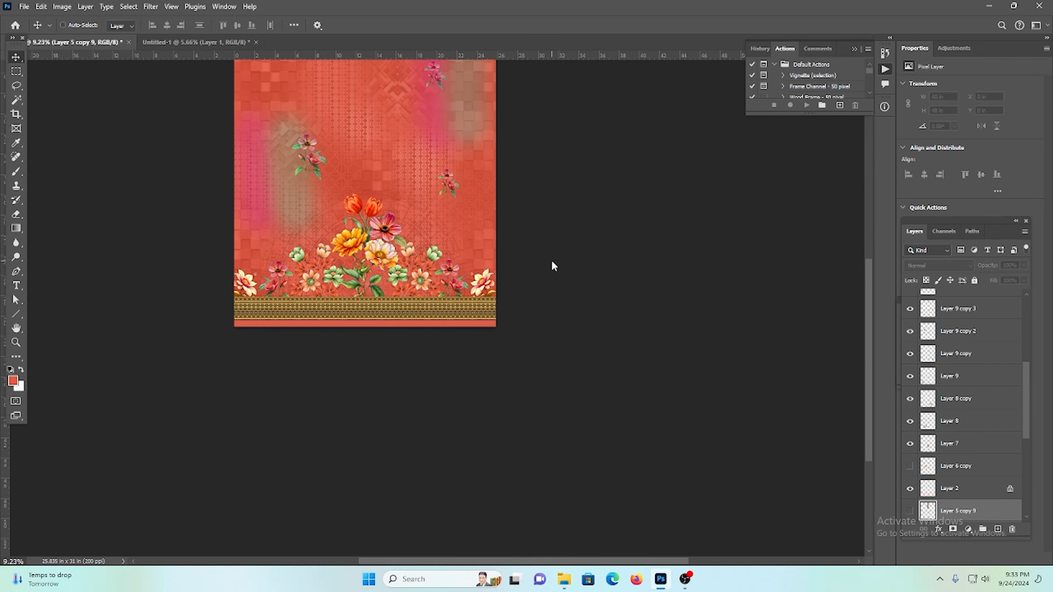
Step: Check the resized source design and its image dimensions, and undo the resize
key("ctrl+0")
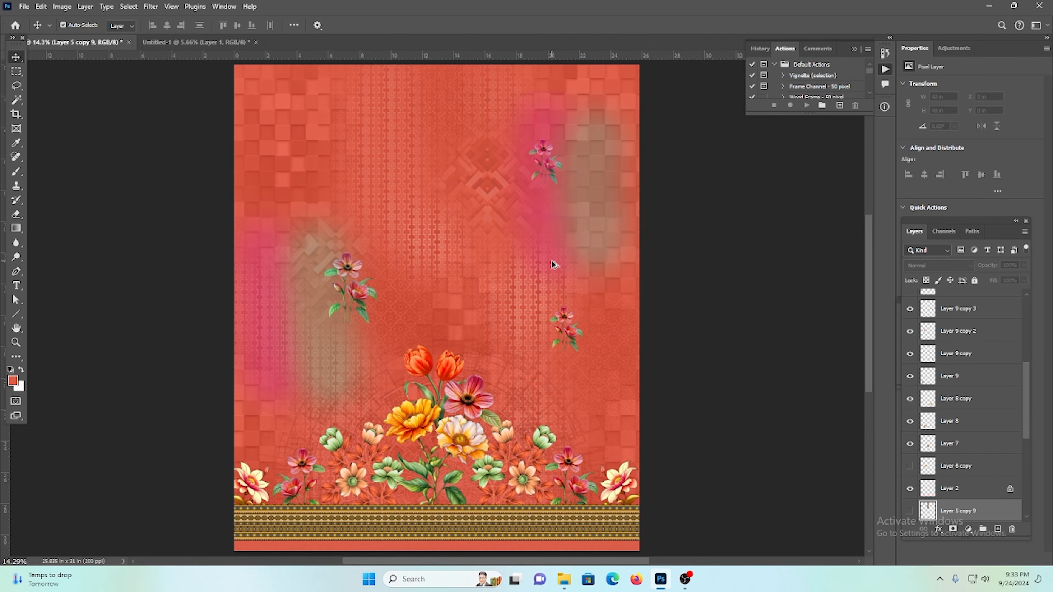
key("ctrl+alt+i")
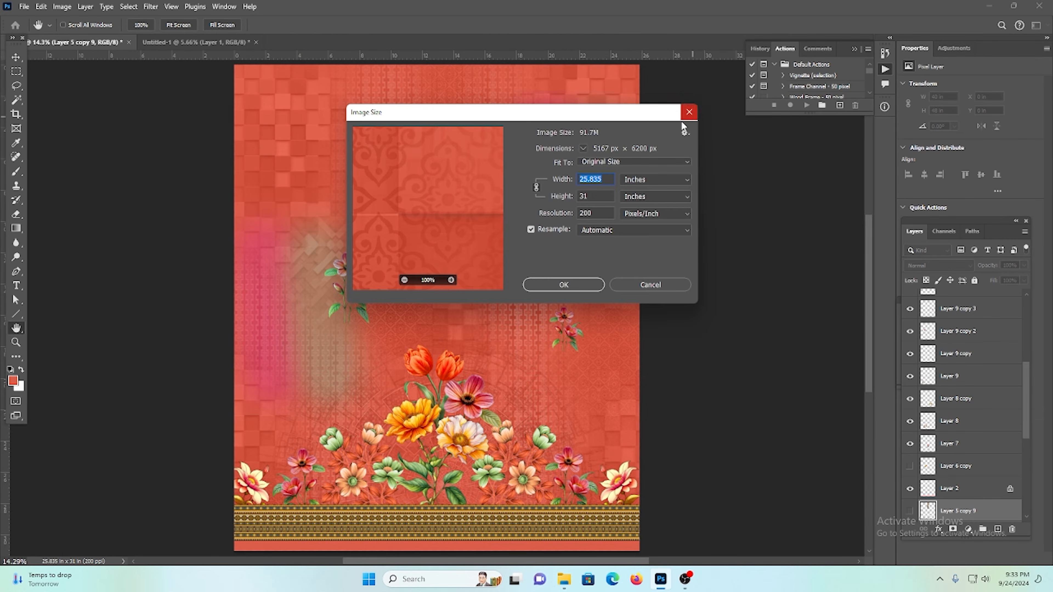
left_click(689, 112)
key("v")
scroll(171, 202, "down", 3)
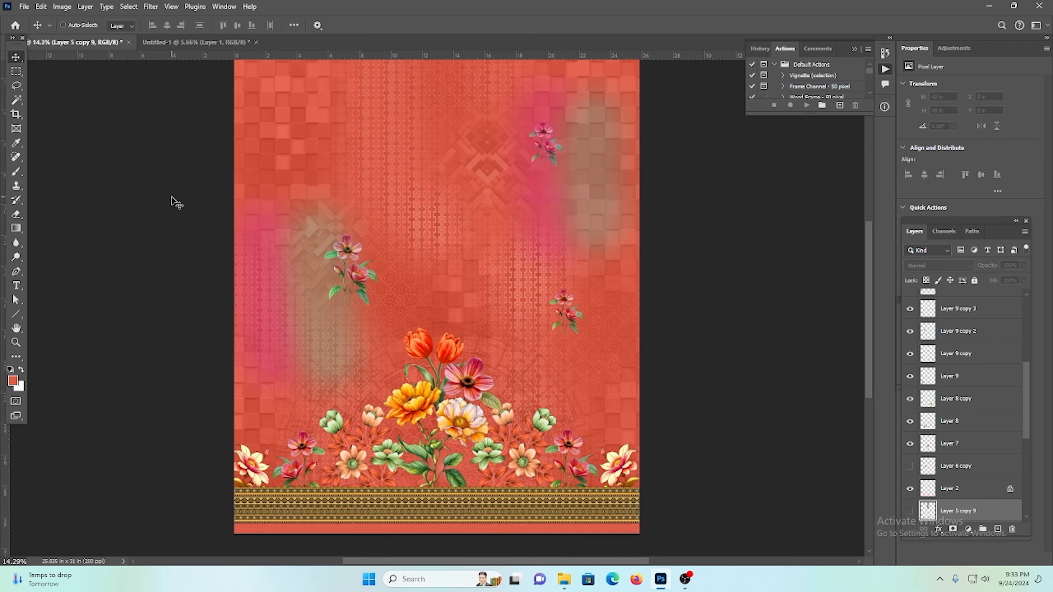
scroll(177, 202, "up", 3)
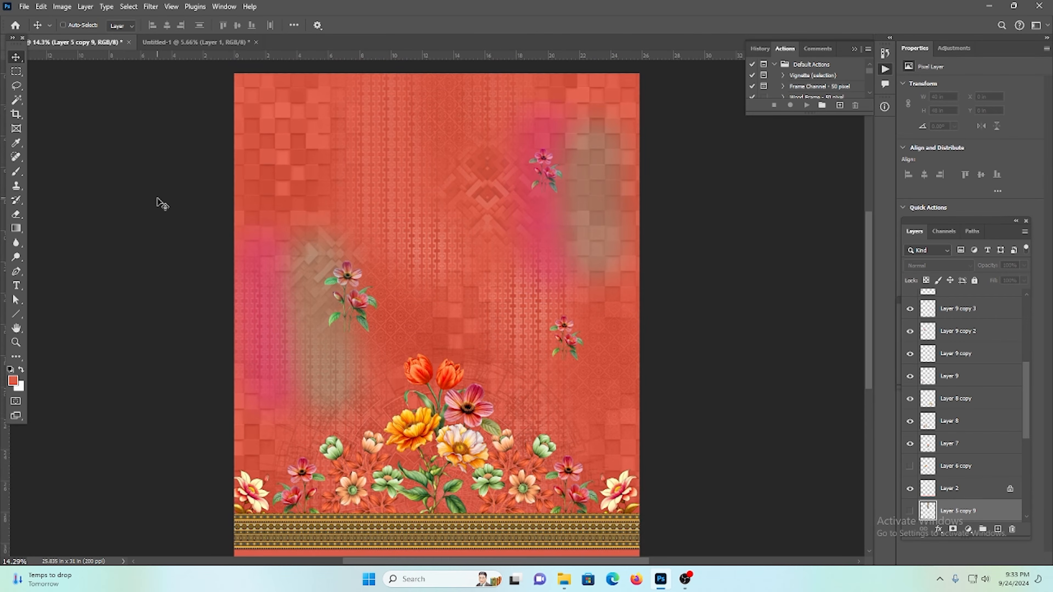
scroll(157, 198, "down", 3)
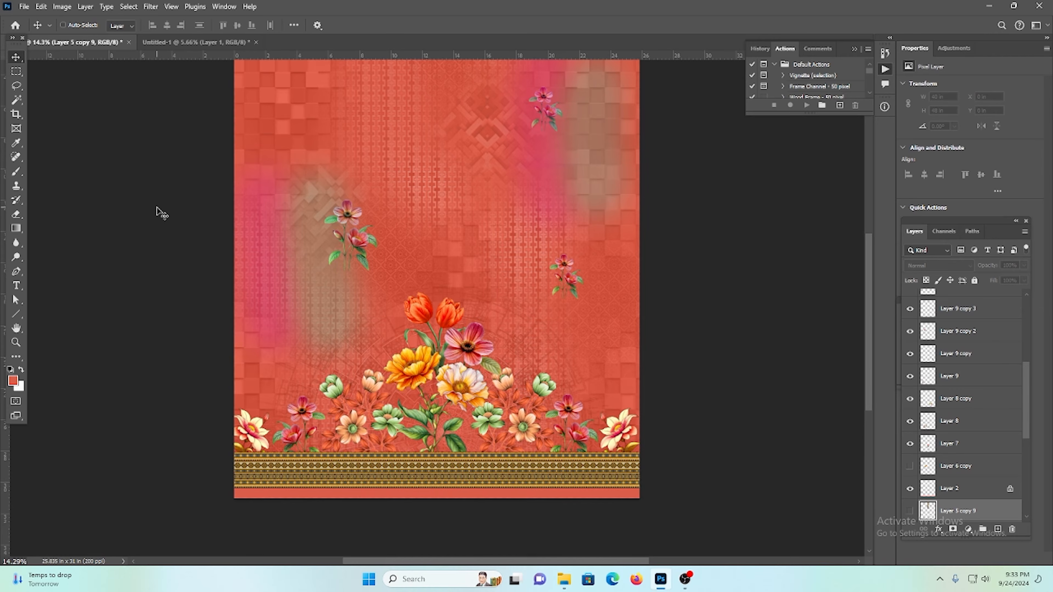
key("ctrl+z")
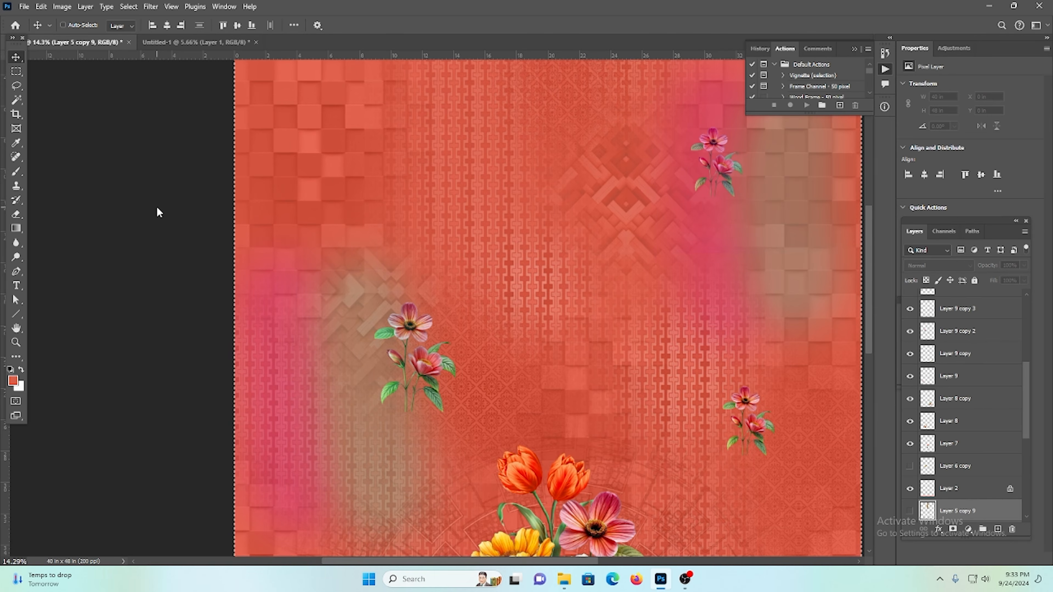
key("ctrl+alt+i")
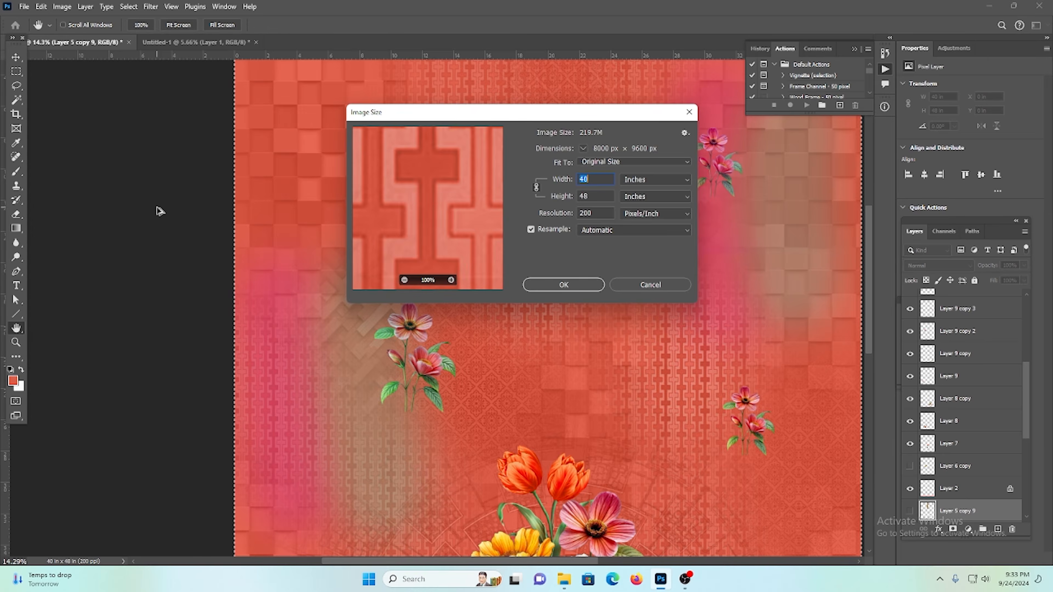
left_click(670, 182)
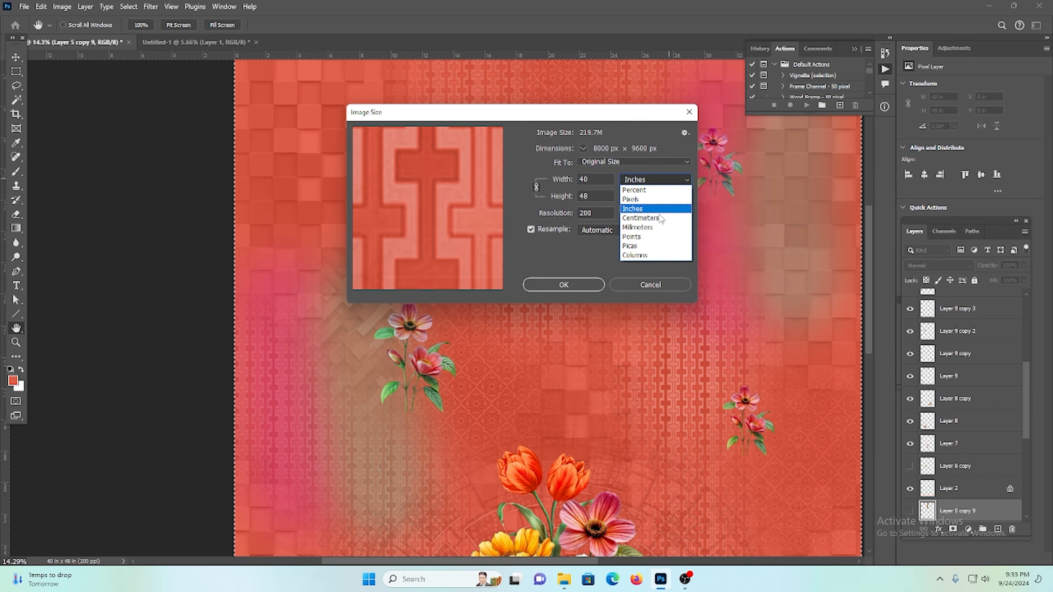
left_click(653, 190)
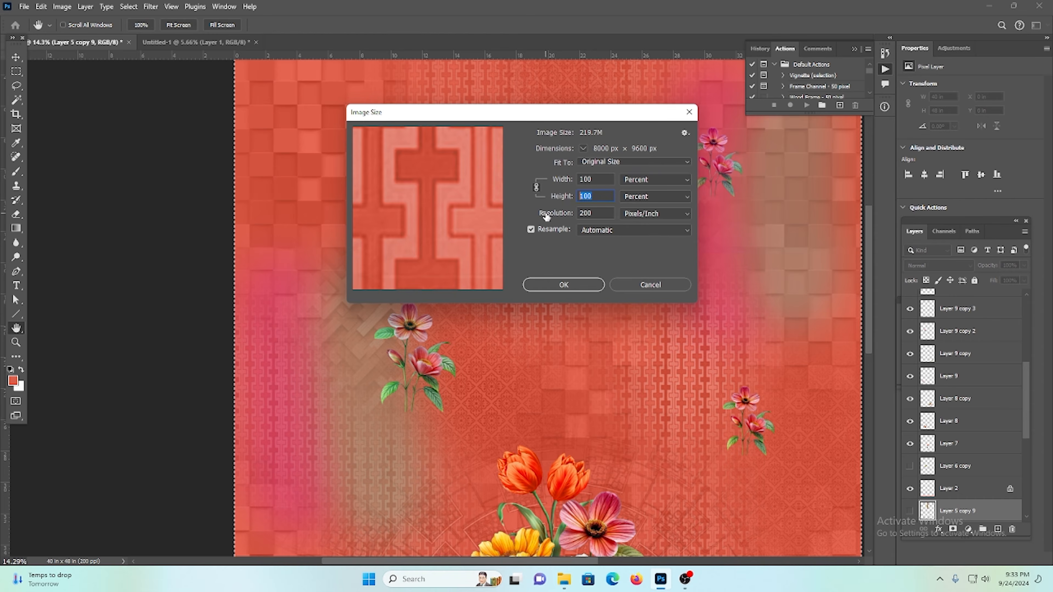
type("65")
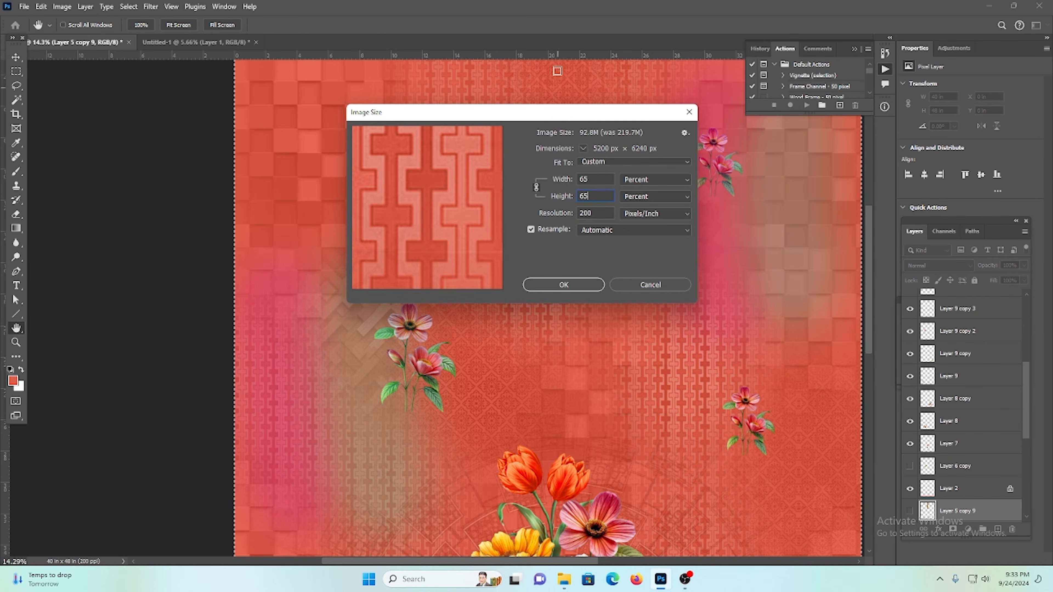
left_click(689, 111)
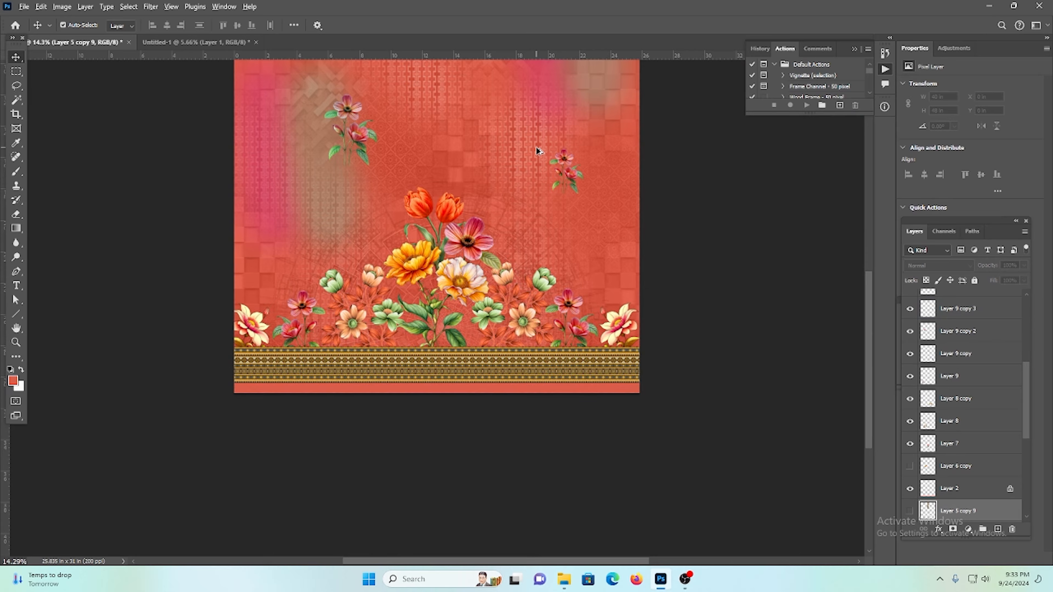
Step: Crop the 31-inch-high source design's canvas to 19.9 inches wide and 18 inches high, anchored at bottom centre
key("ctrl+alt+i")
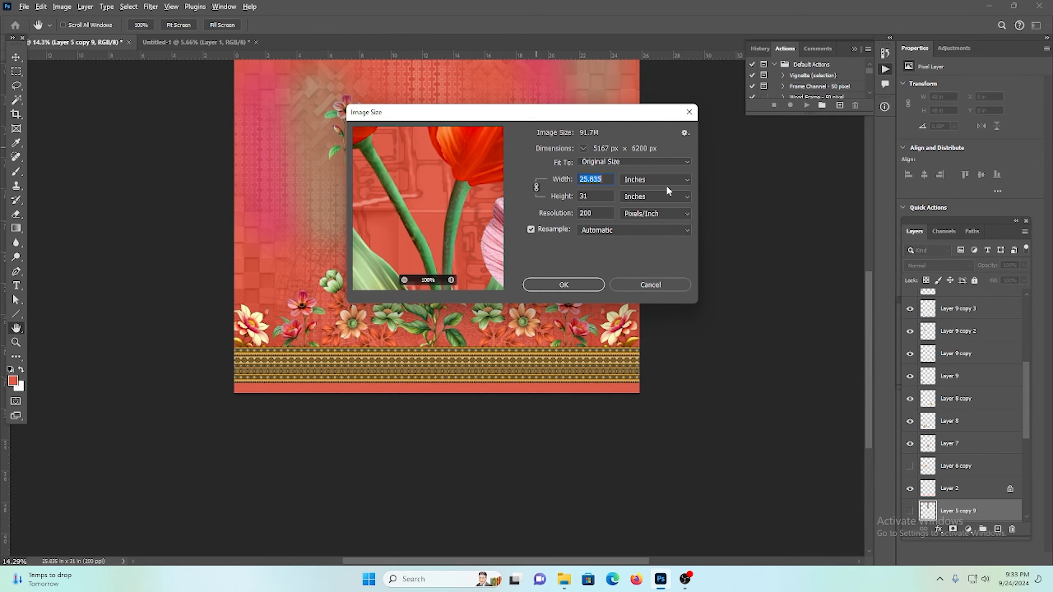
left_click(689, 112)
key("ctrl+alt+c")
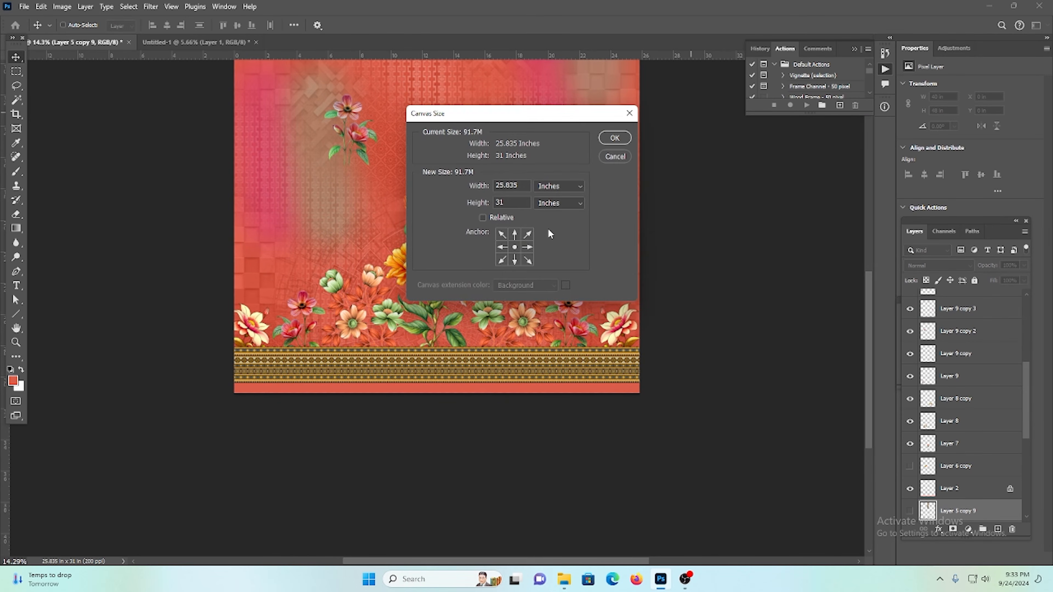
double_click(516, 202)
type("18")
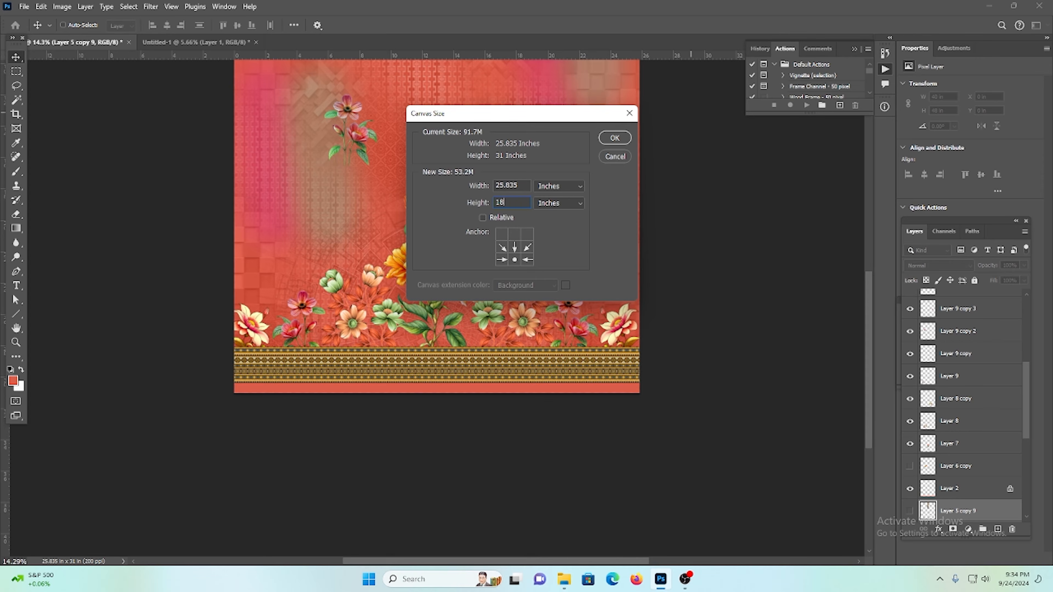
key("BackSpace")
key("BackSpace")
type("18")
left_click(523, 186)
type("19.9")
left_click(608, 138)
left_click(466, 215)
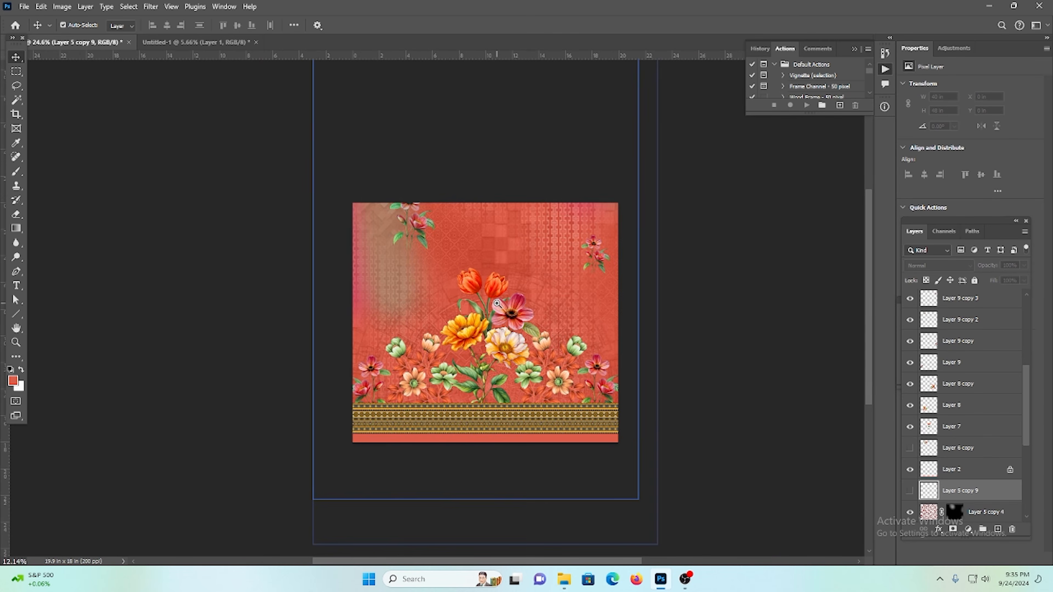
Step: Paste the cropped merged coral design into the Untitled-1 document and align it with the Background's bottom and left edges
left_click_drag(497, 303, 554, 314)
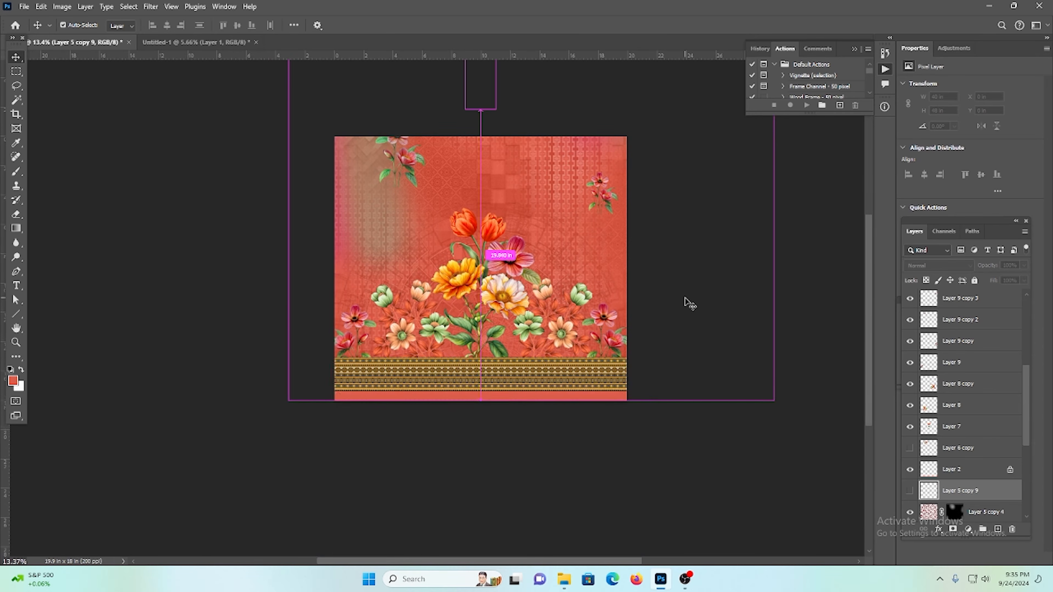
left_click(214, 42)
scroll(574, 262, "down", 2)
key("ctrl+v")
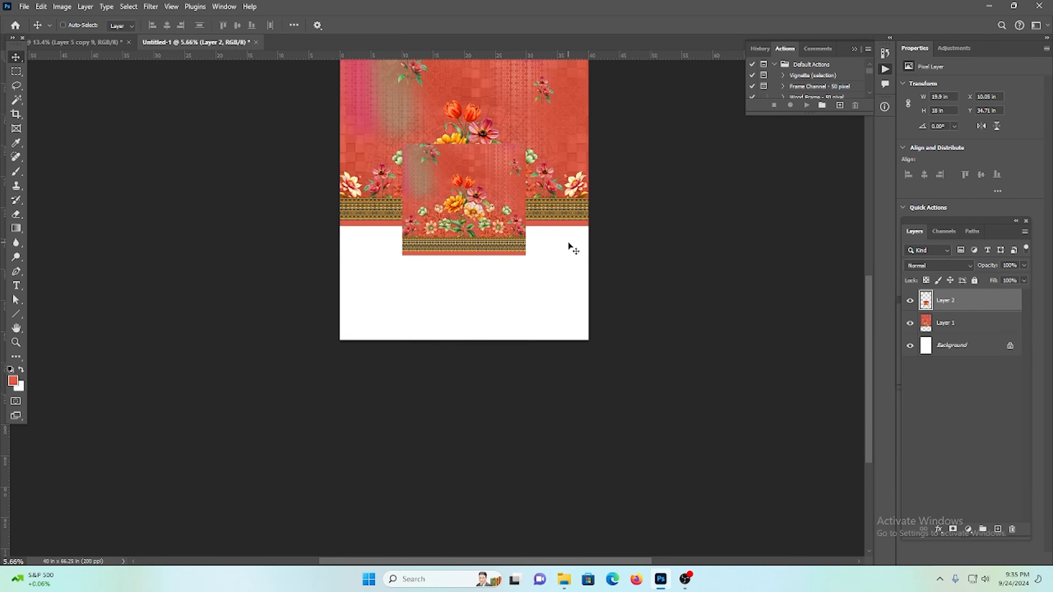
left_click(952, 346, "ctrl")
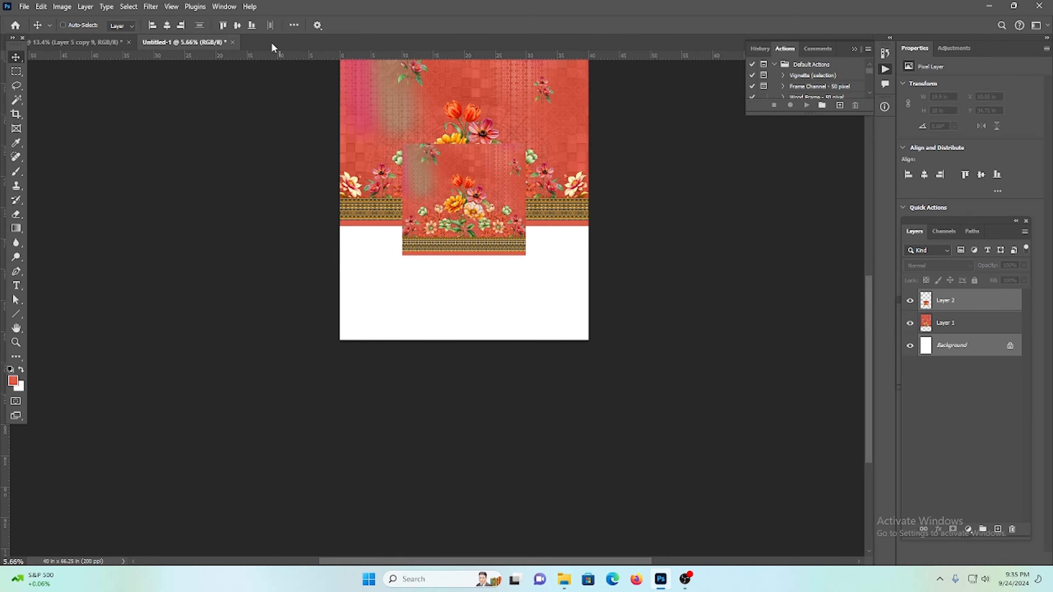
left_click(251, 25)
left_click(152, 25)
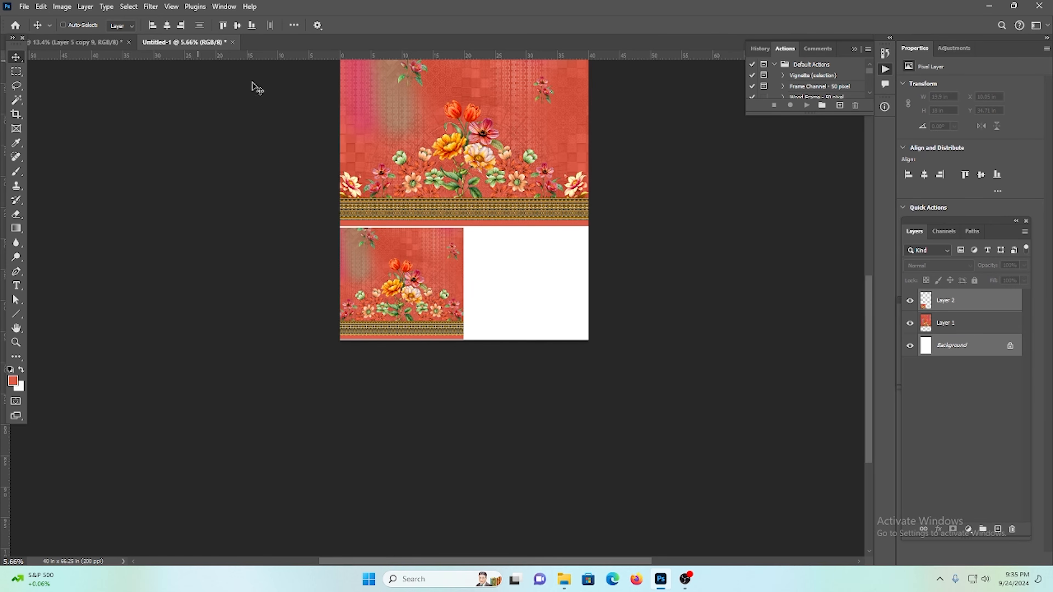
Step: Add a horizontally flipped copy of the small coral panel, aligned with the Background's right edge
left_click(973, 304)
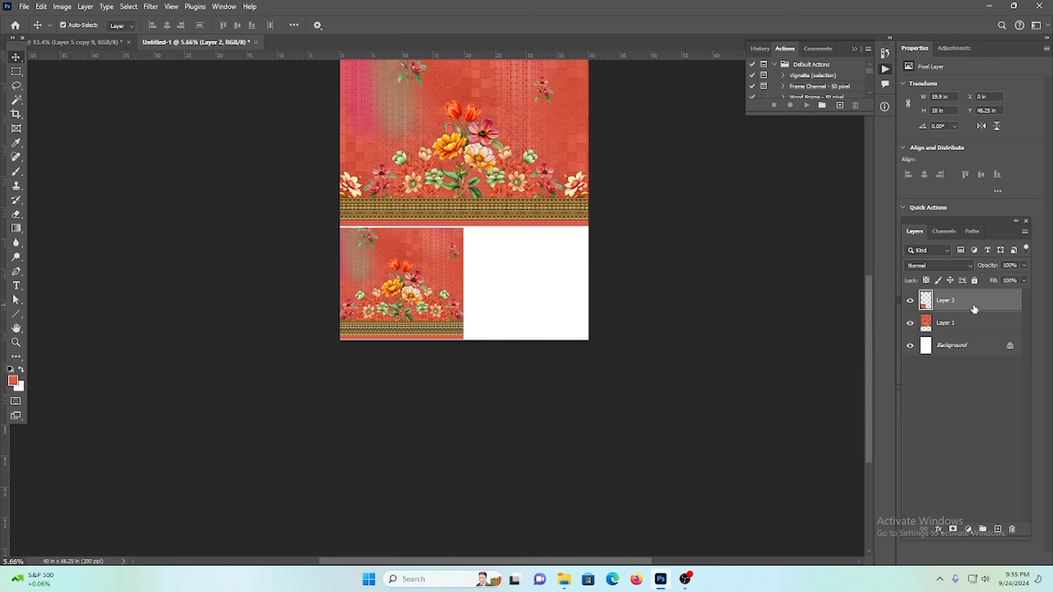
key("ctrl+j")
key("ctrl+t")
right_click(438, 279)
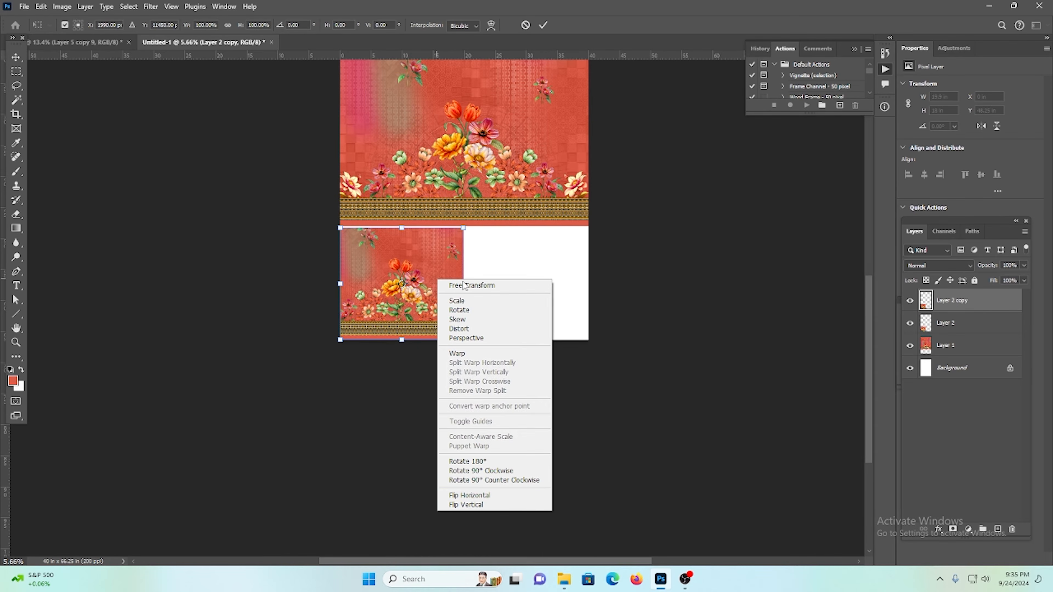
left_click(474, 496)
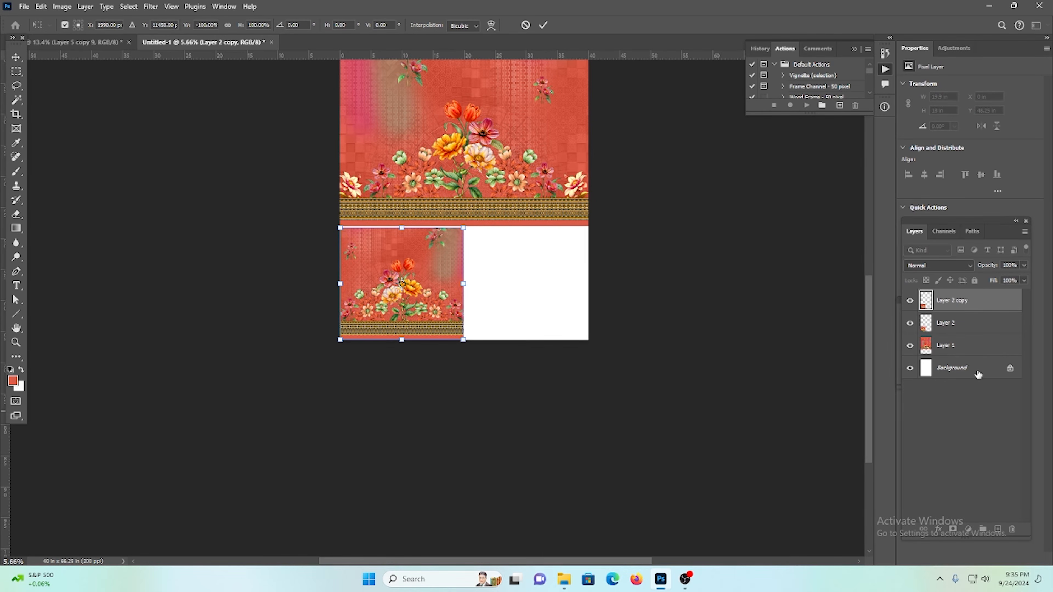
left_click(966, 345)
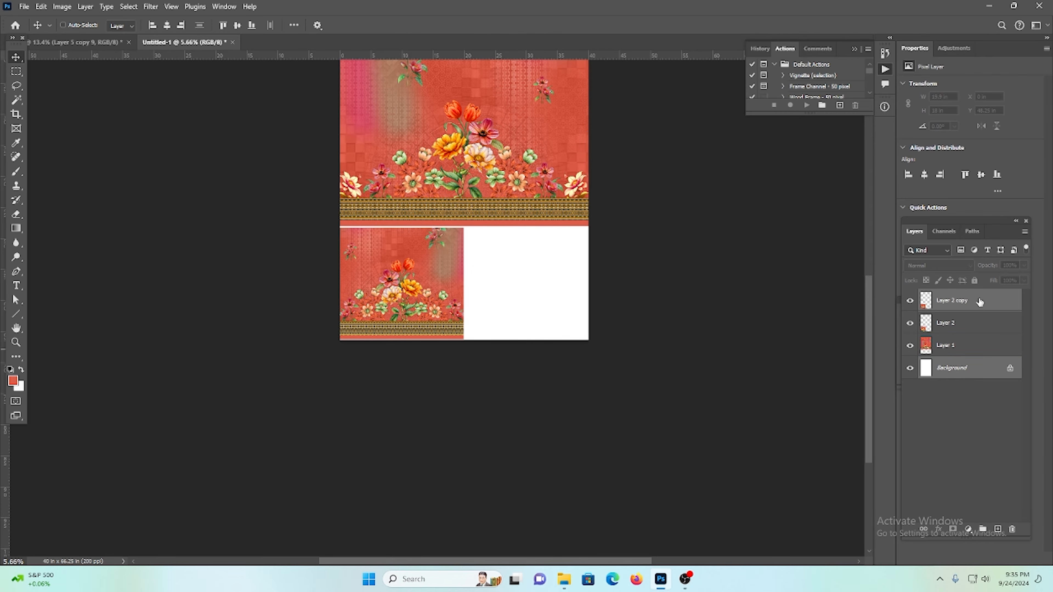
left_click(180, 25)
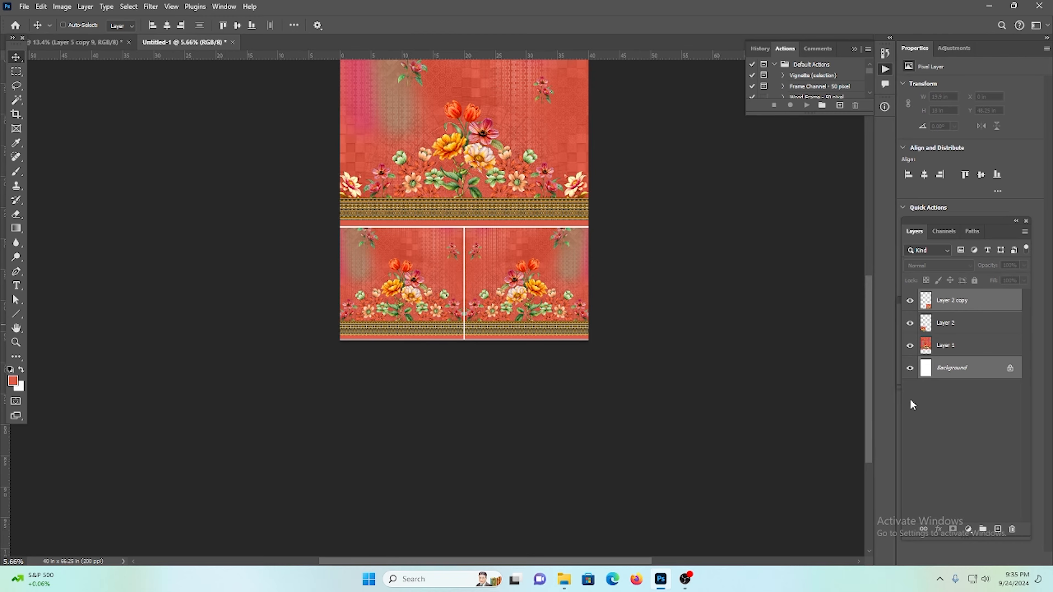
Step: Examine the white gaps separating the large coral panel and the two smaller mirrored panels
scroll(569, 350, "up", 1)
scroll(566, 350, "up", 2)
scroll(456, 326, "up", 10)
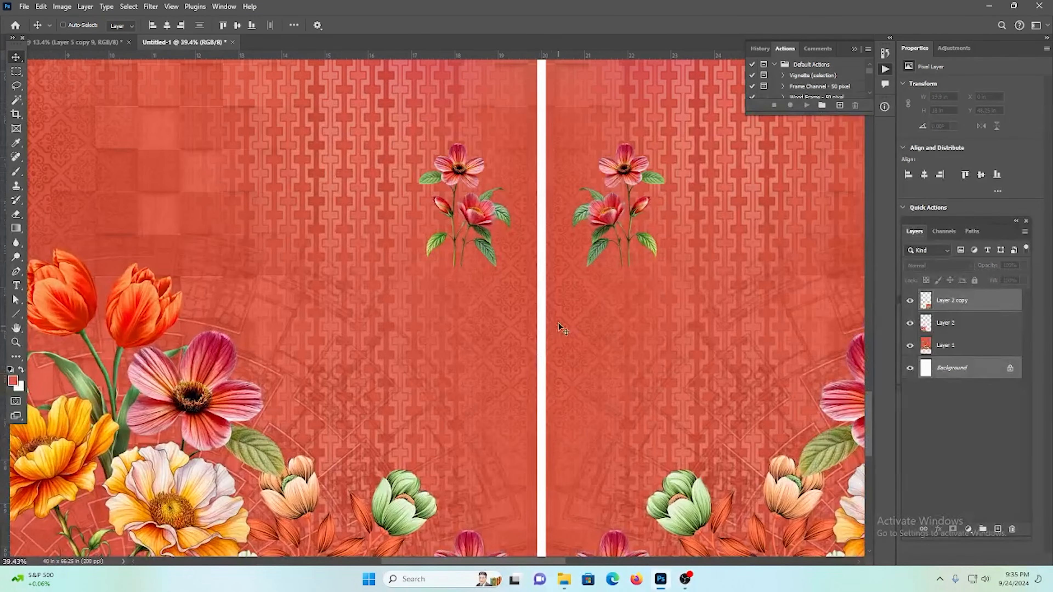
scroll(545, 310, "up", 10)
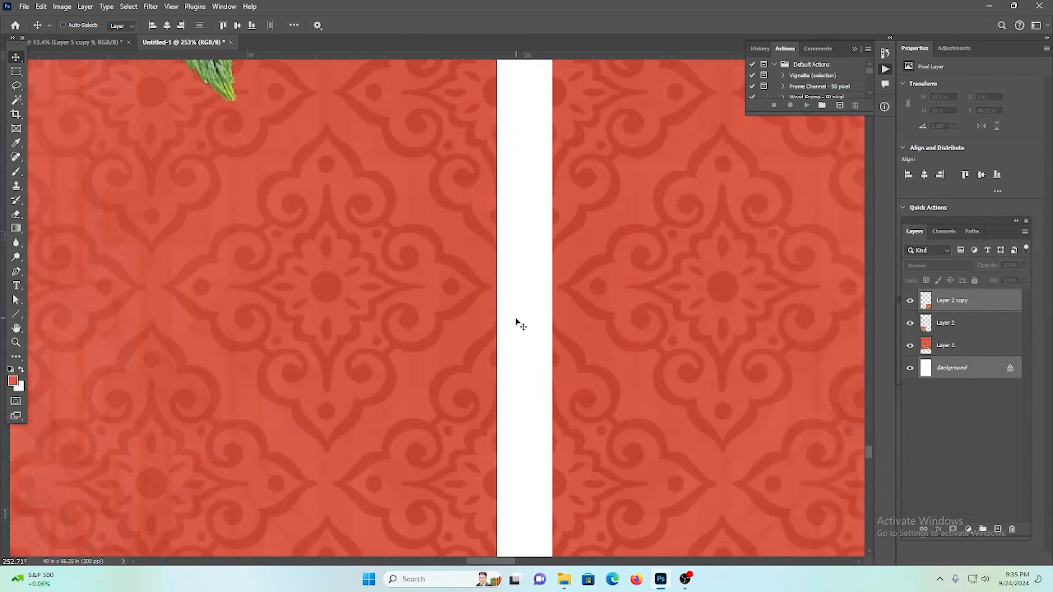
scroll(595, 327, "down", 15)
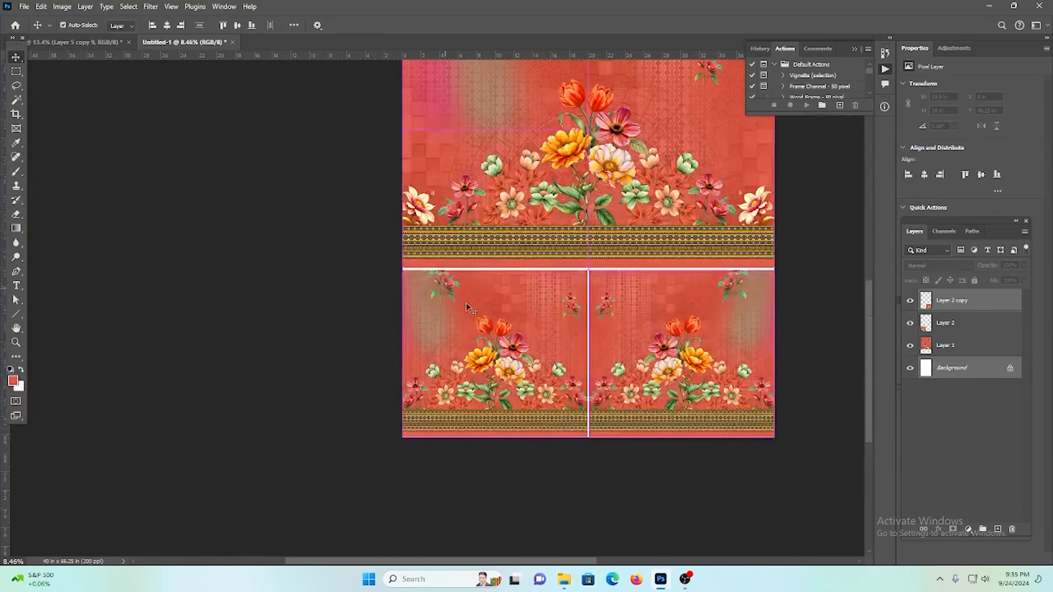
scroll(603, 333, "up", 2)
scroll(603, 326, "up", 3)
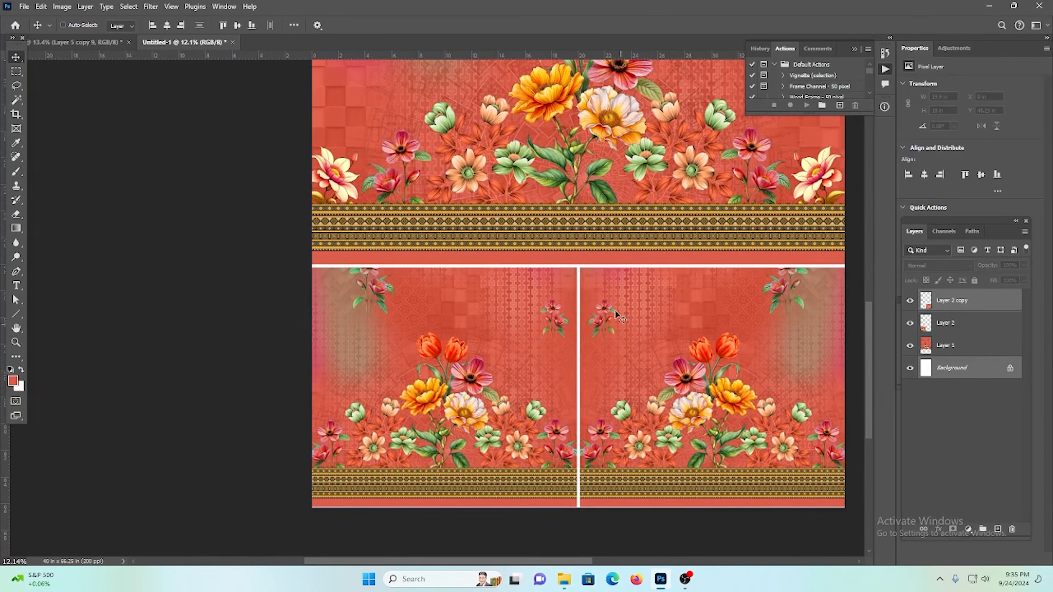
scroll(603, 319, "up", 12)
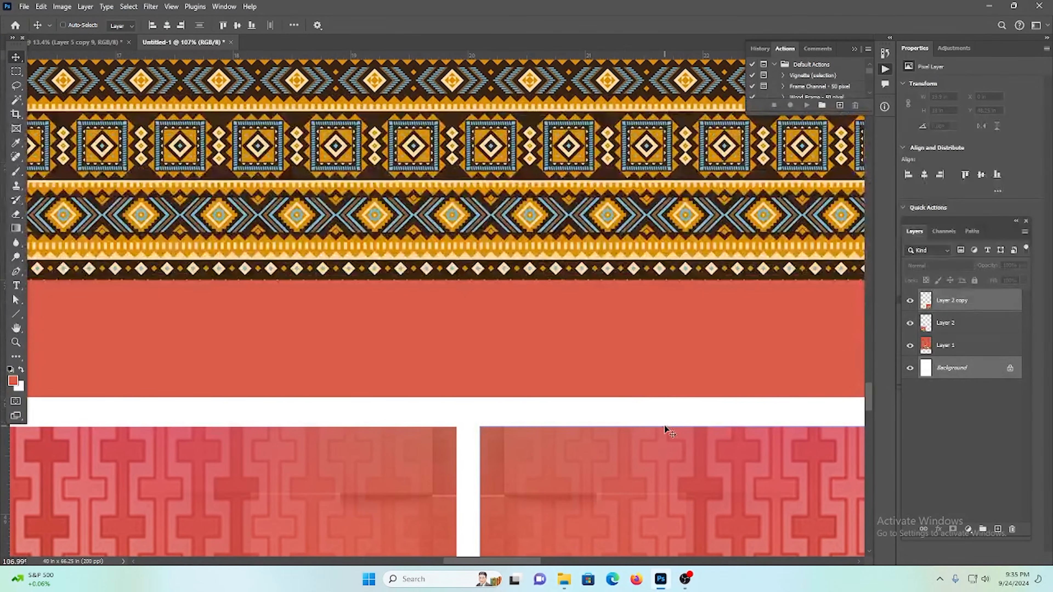
left_click_drag(660, 416, 378, 201)
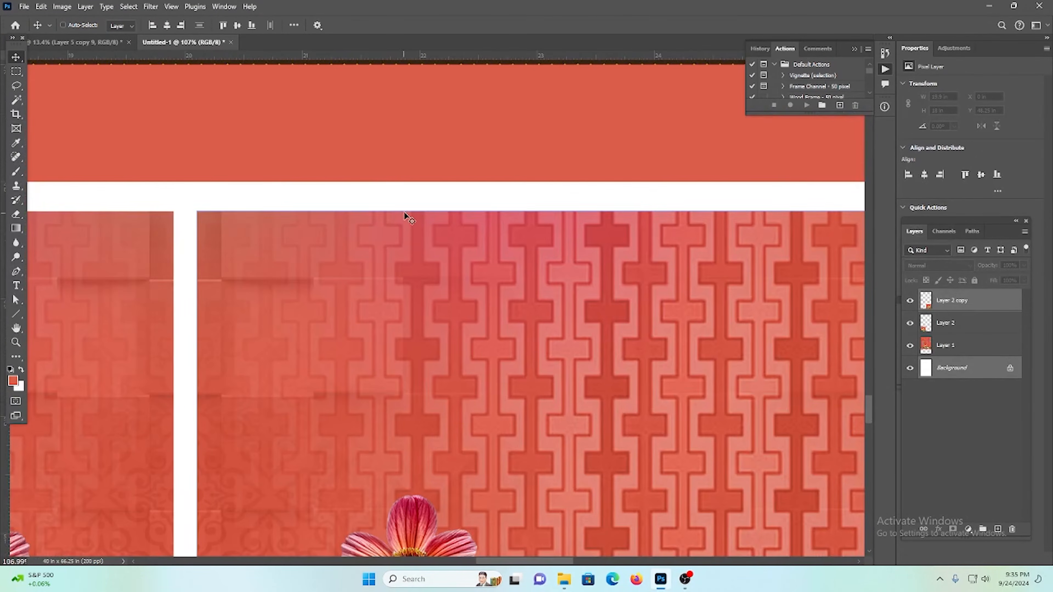
scroll(404, 210, "down", 2)
key("ctrl+0")
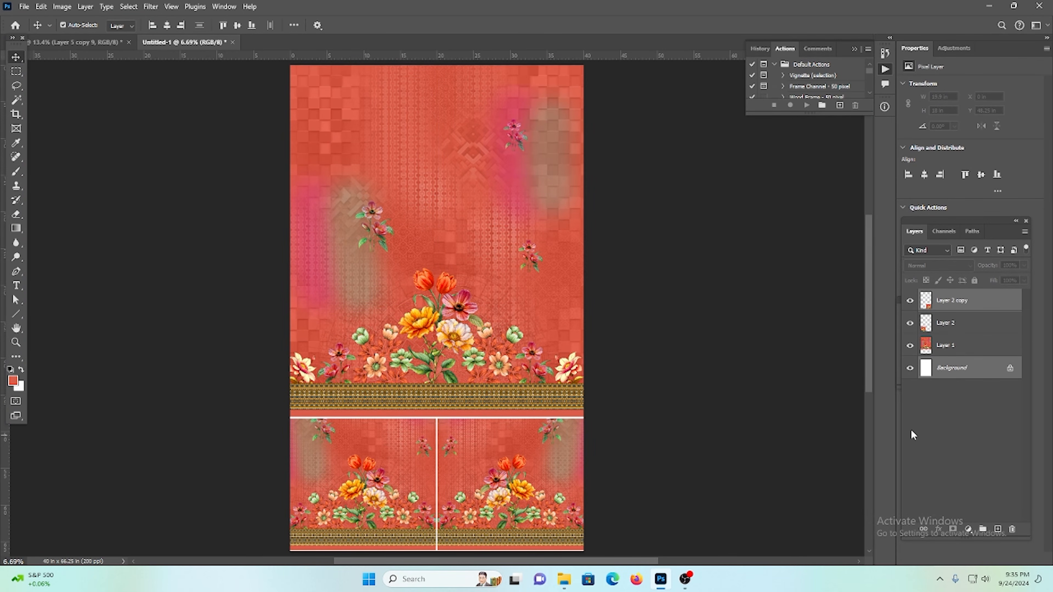
key("ctrl+shift+s")
left_click(105, 462)
left_click(105, 464)
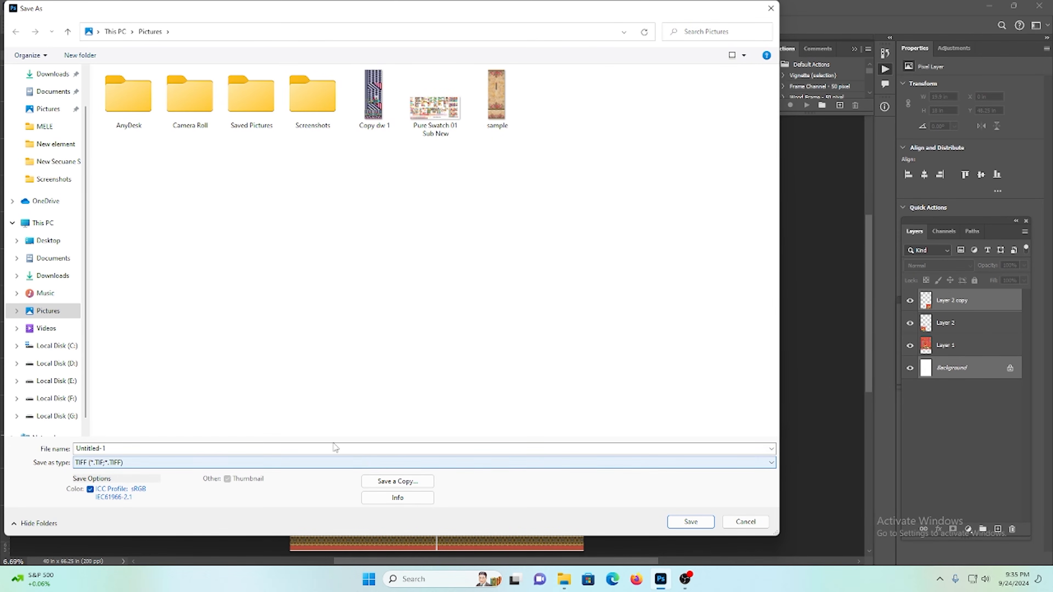
left_click(771, 7)
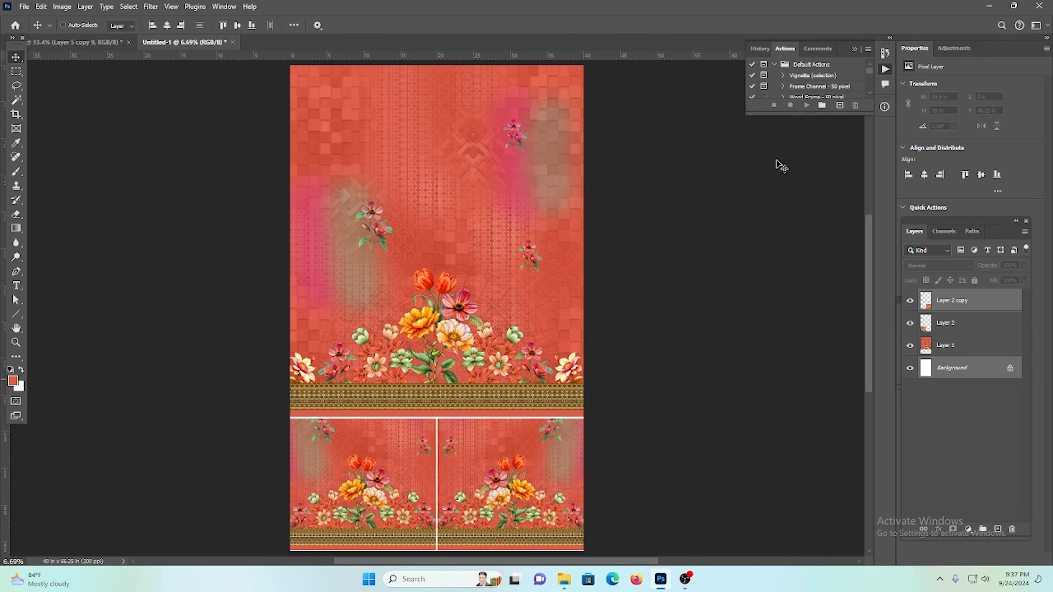
Step: Switch to the coral source design, undo its canvas crop and resize, and clear the selection
left_click(71, 42)
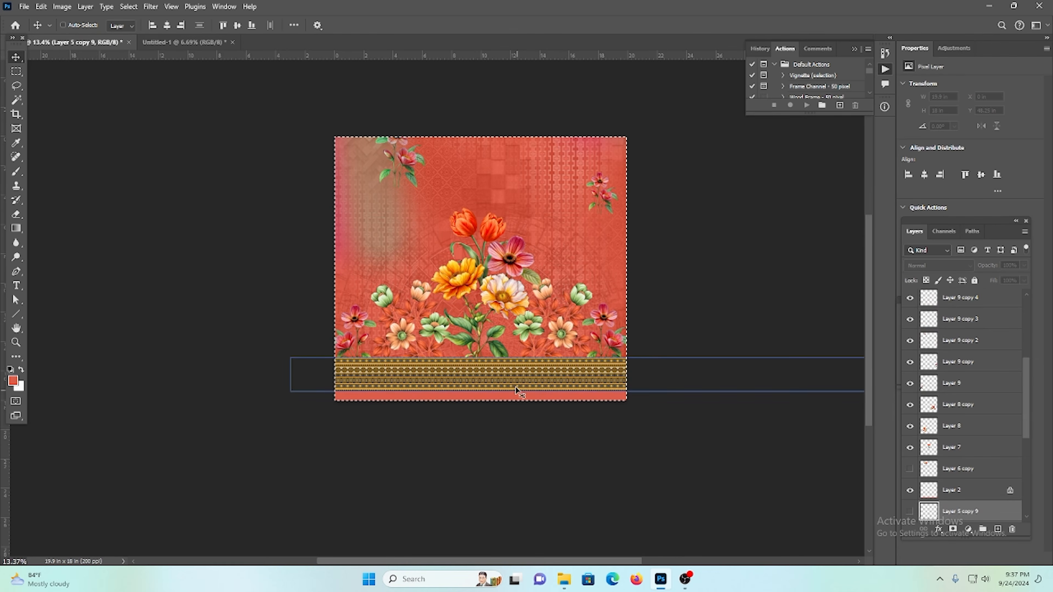
key("ctrl+z")
key("ctrl+z")
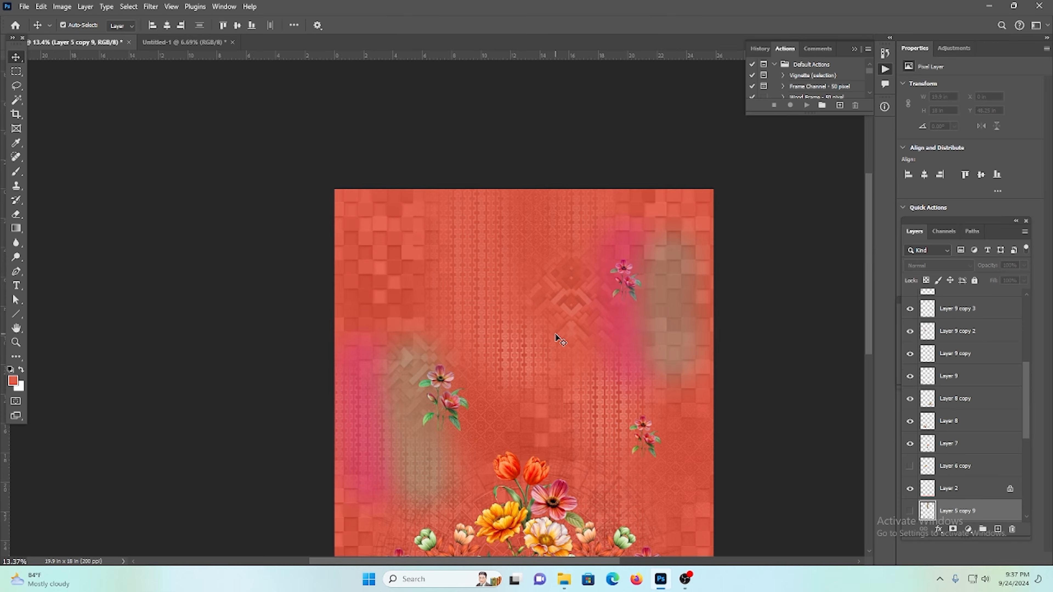
scroll(575, 370, "down", 2)
key("ctrl+0")
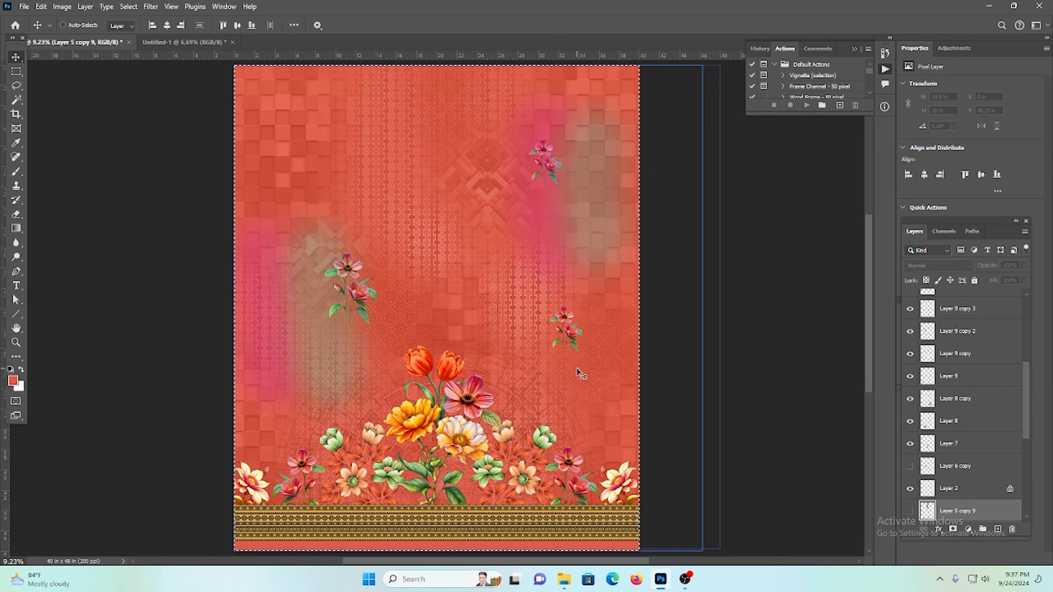
scroll(503, 298, "down", 2)
key("ctrl+d")
scroll(503, 302, "up", 2)
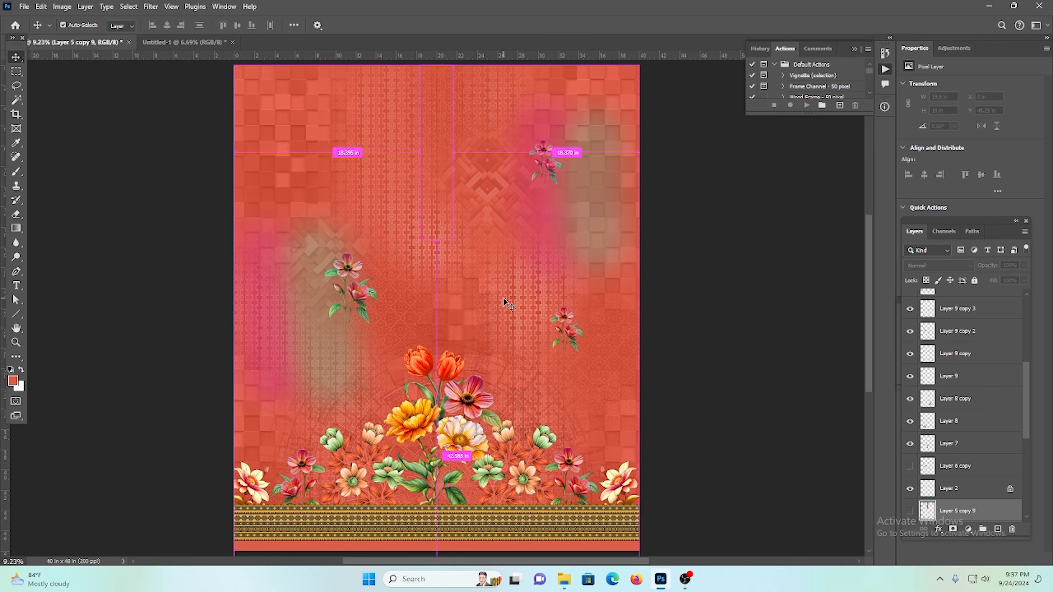
Step: Create a new white RGB document 78.5 inches wide and 46 inches high at 200 pixels/inch
key("ctrl+n")
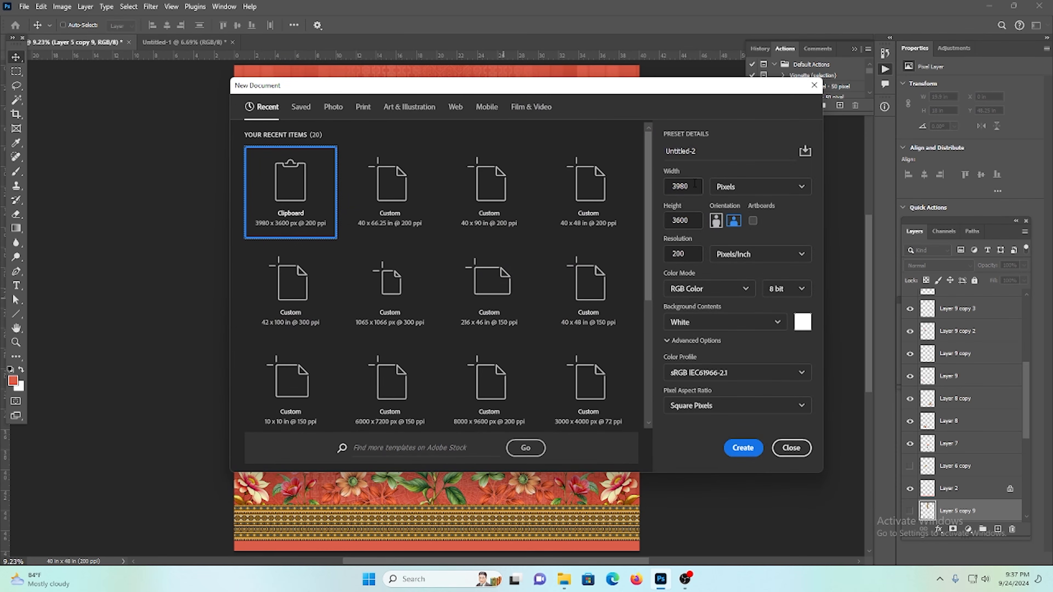
left_click(736, 189)
left_click(726, 223)
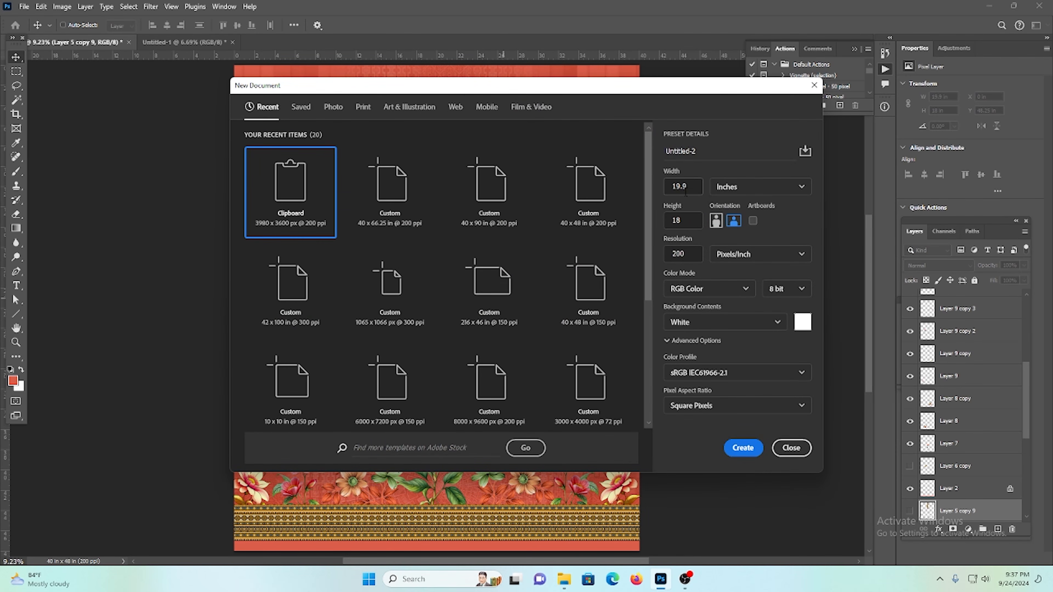
double_click(682, 188)
type("48")
left_click_drag(683, 187, 660, 194)
type("78")
type("5")
left_click(685, 221)
left_click(751, 449)
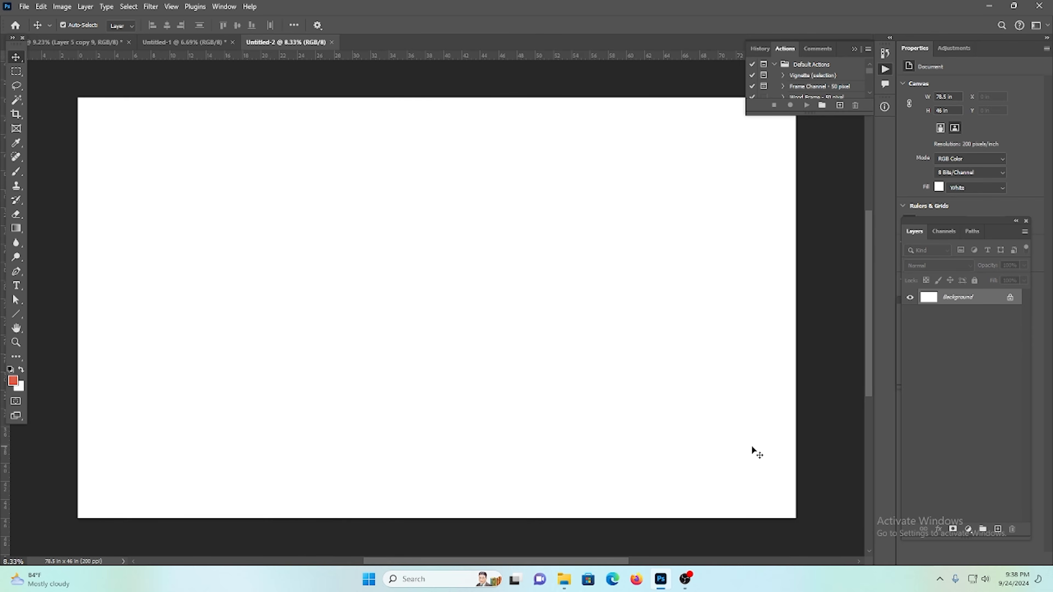
key("ctrl+0")
left_click_drag(416, 255, 404, 232)
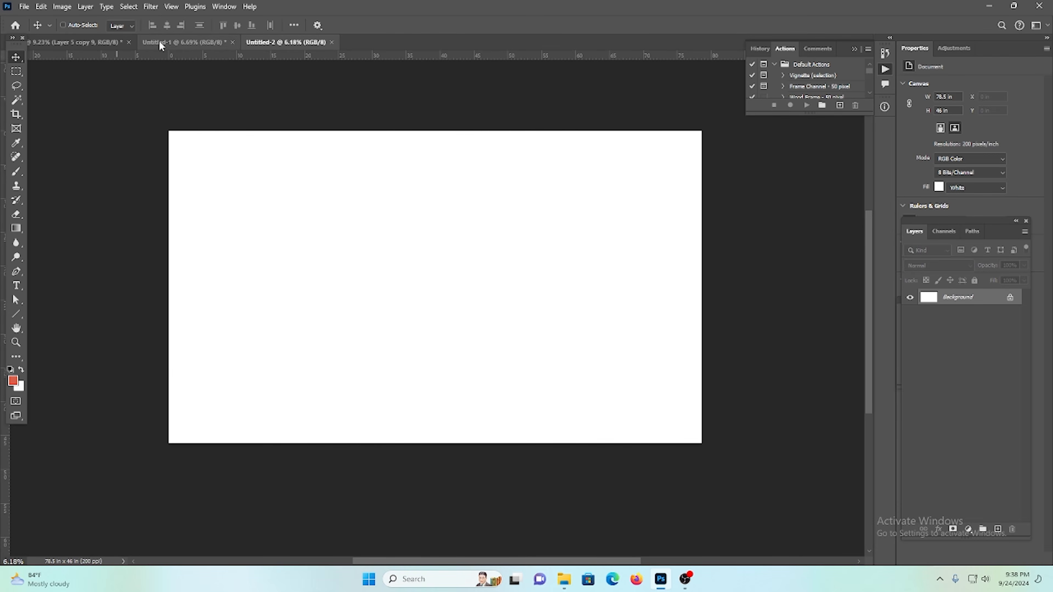
Step: Switch to the coral source design and show the hidden neck placket layer, Layer 5 copy 9
left_click(159, 42)
left_click(76, 43)
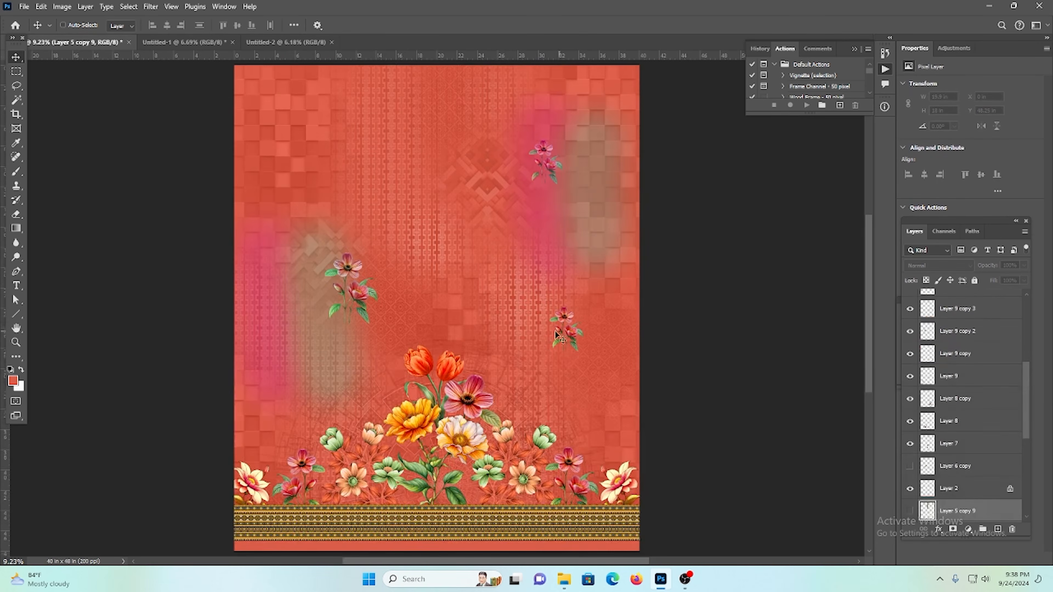
scroll(530, 319, "down", 2)
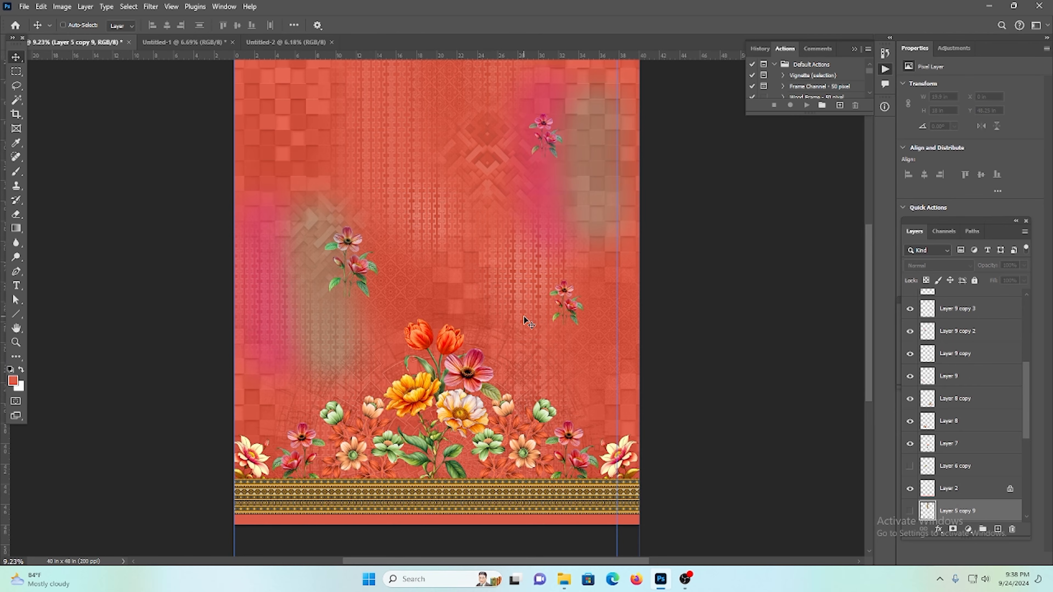
key("ctrl+comma")
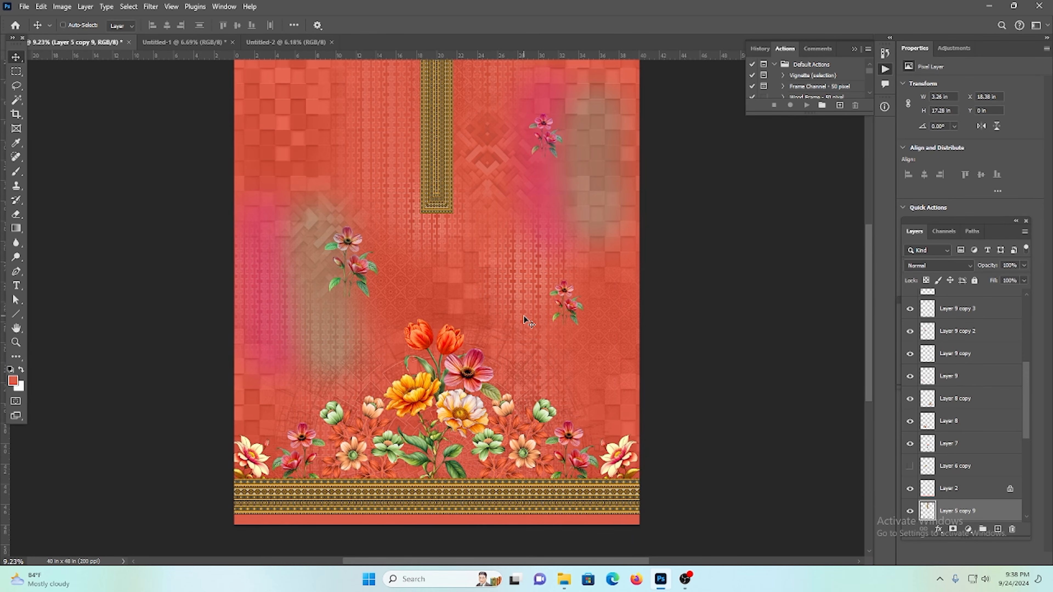
scroll(523, 316, "down", 2)
scroll(506, 316, "up", 3)
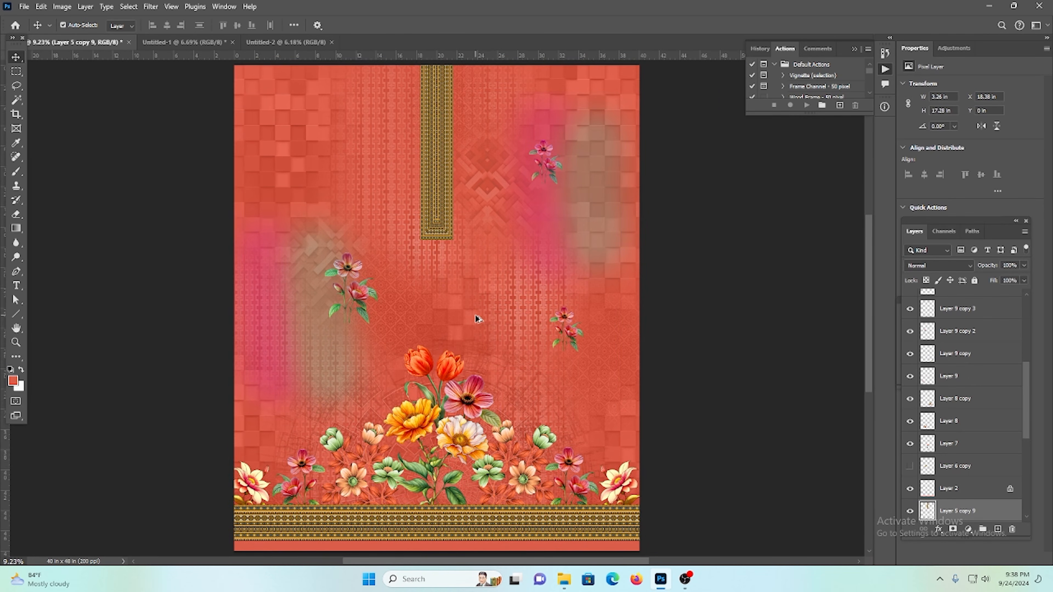
Step: Resize the coral source image proportionally to a height of 46 inches
key("ctrl+alt+i")
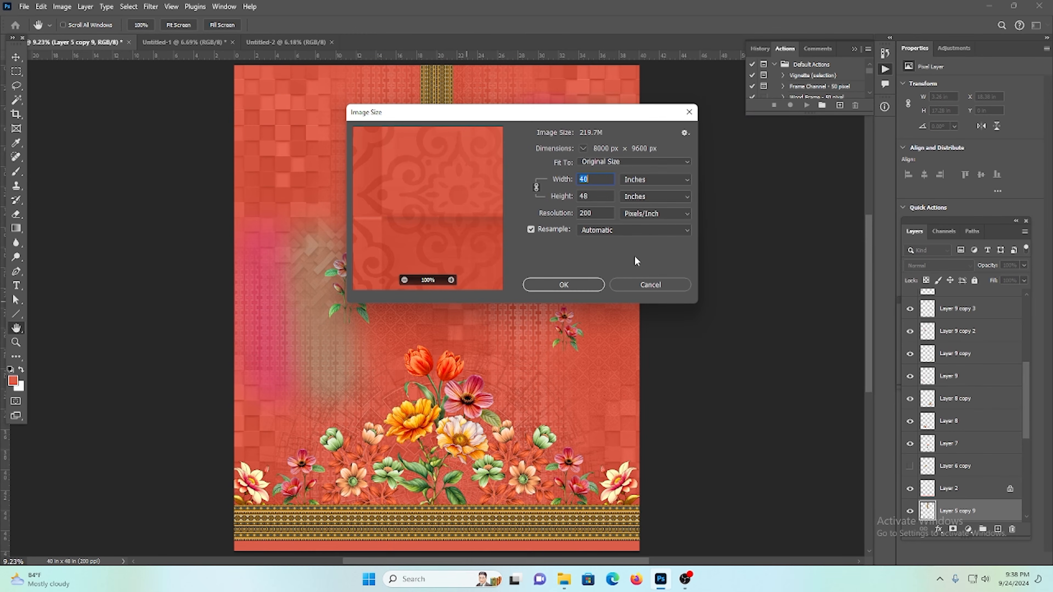
key("Tab")
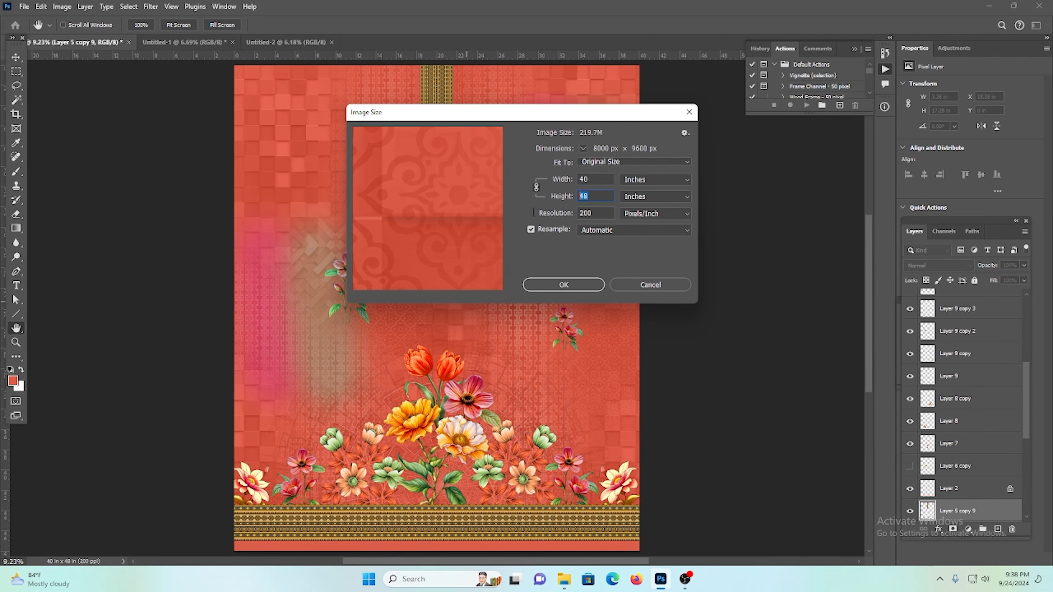
type("46")
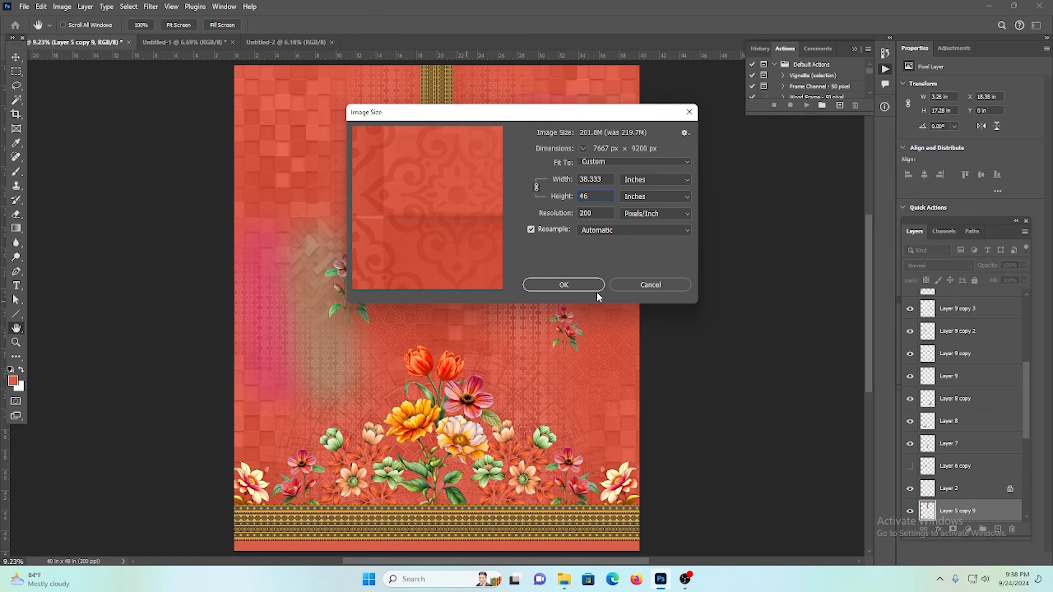
left_click(563, 285)
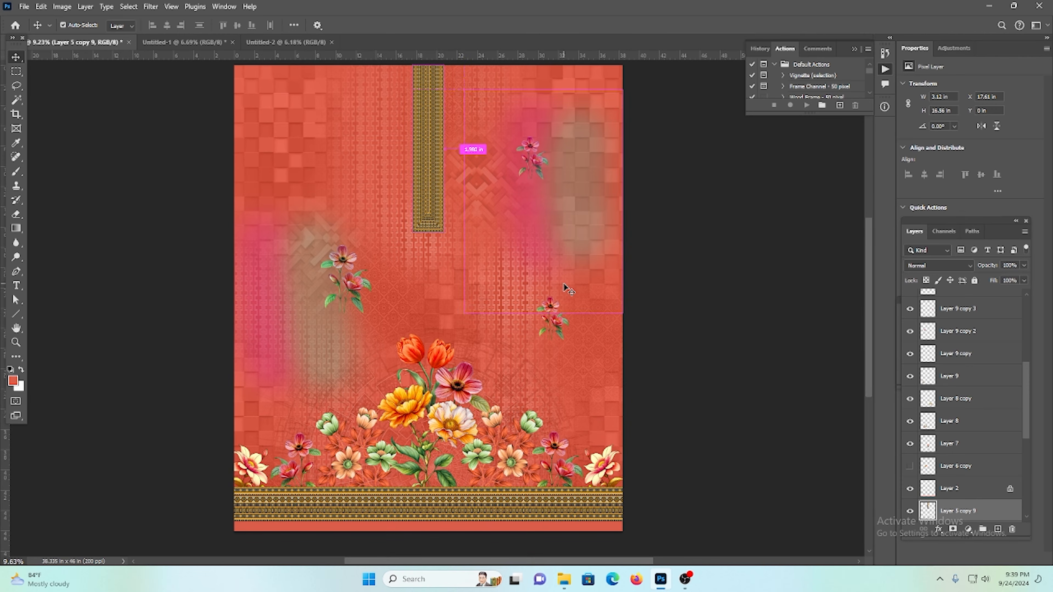
scroll(563, 283, "up", 1)
Step: Crop the source design's canvas to 30 inches wide, anchored at the bottom centre
key("ctrl+alt+c")
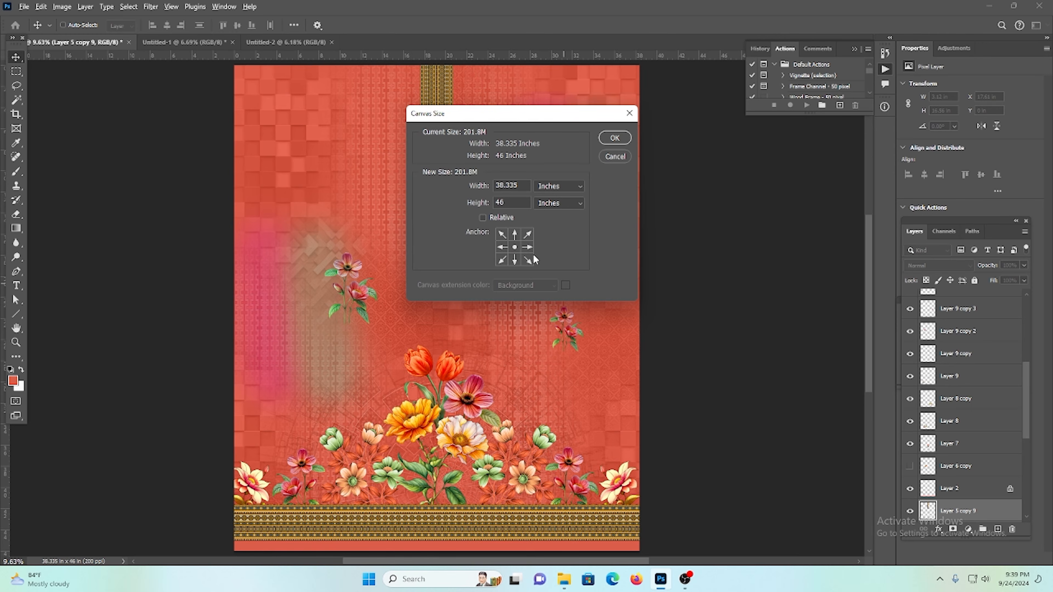
left_click(515, 259)
double_click(514, 186)
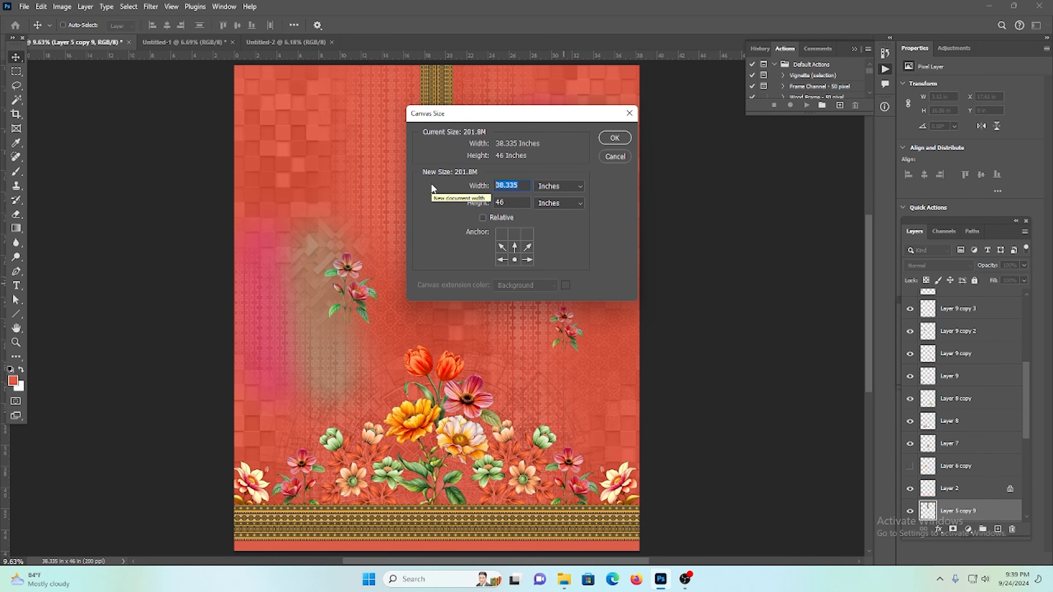
type("30")
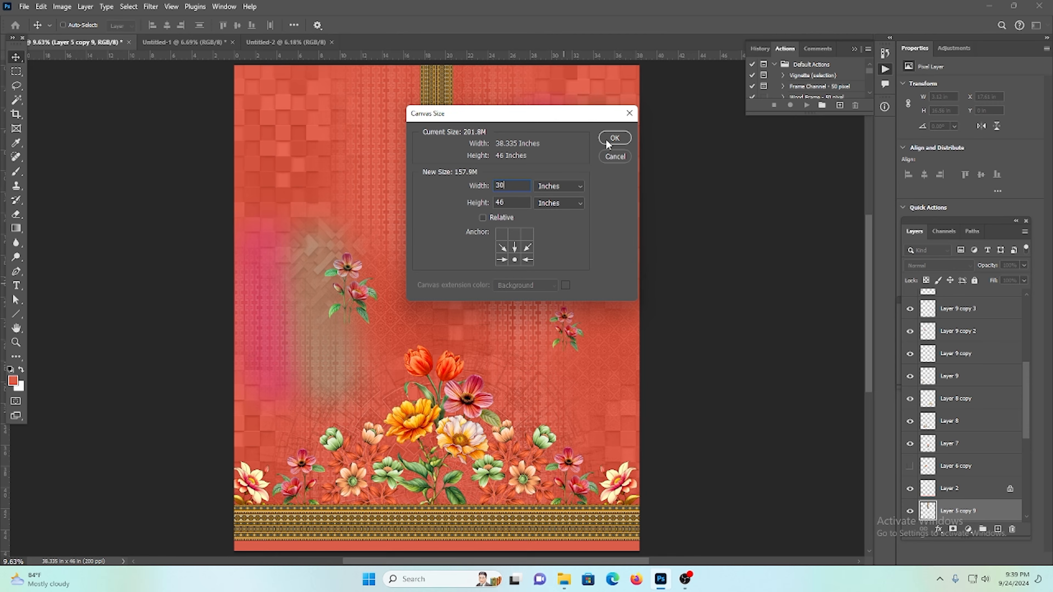
left_click(607, 142)
left_click(482, 211)
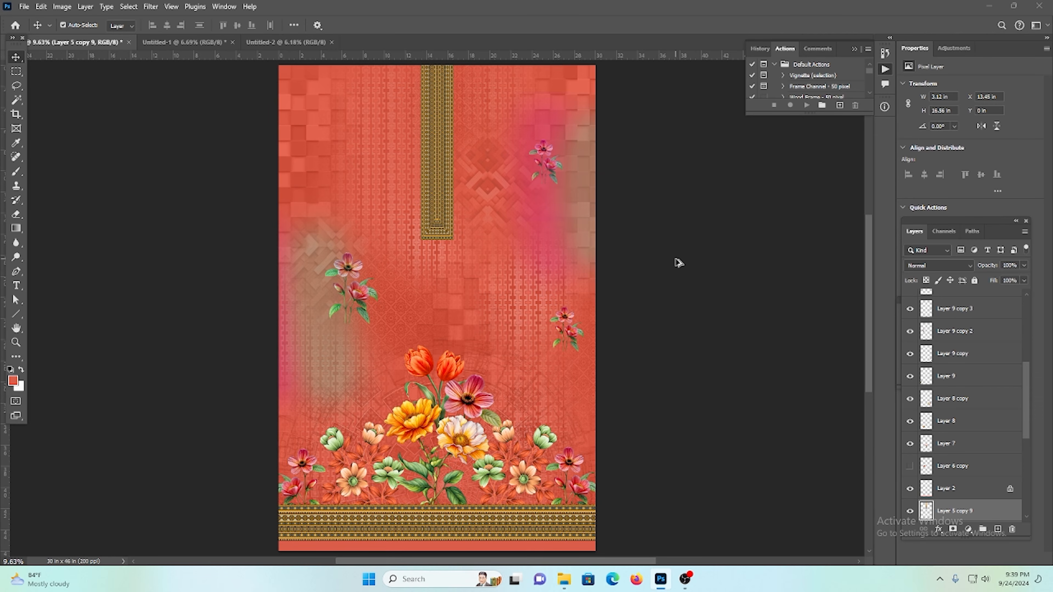
Step: Try a 32-inch canvas width for the source design, and undo the change
key("ctrl+alt+c")
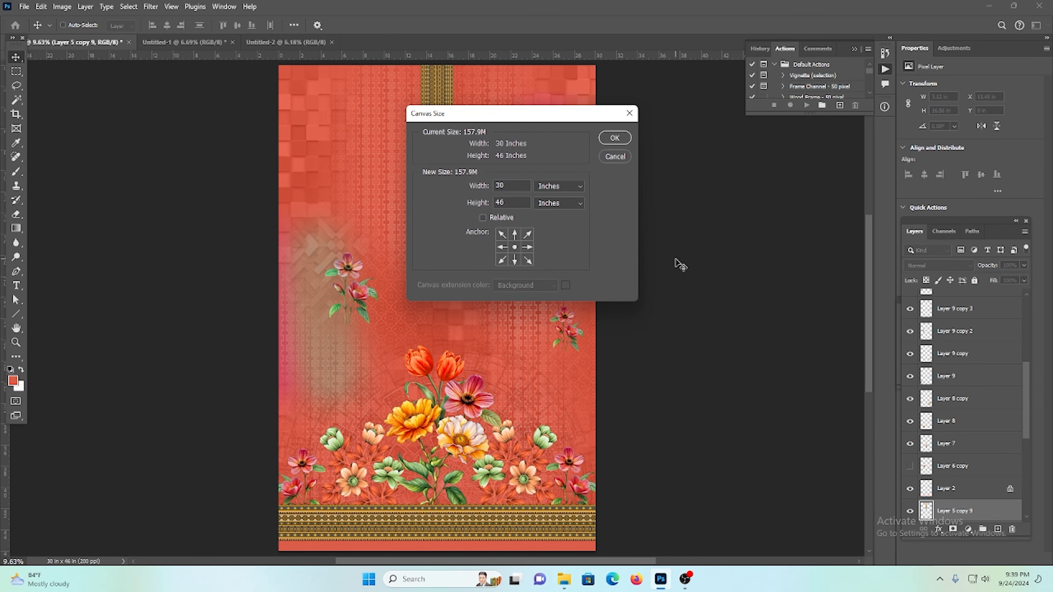
left_click(514, 260)
type("32")
key("Return")
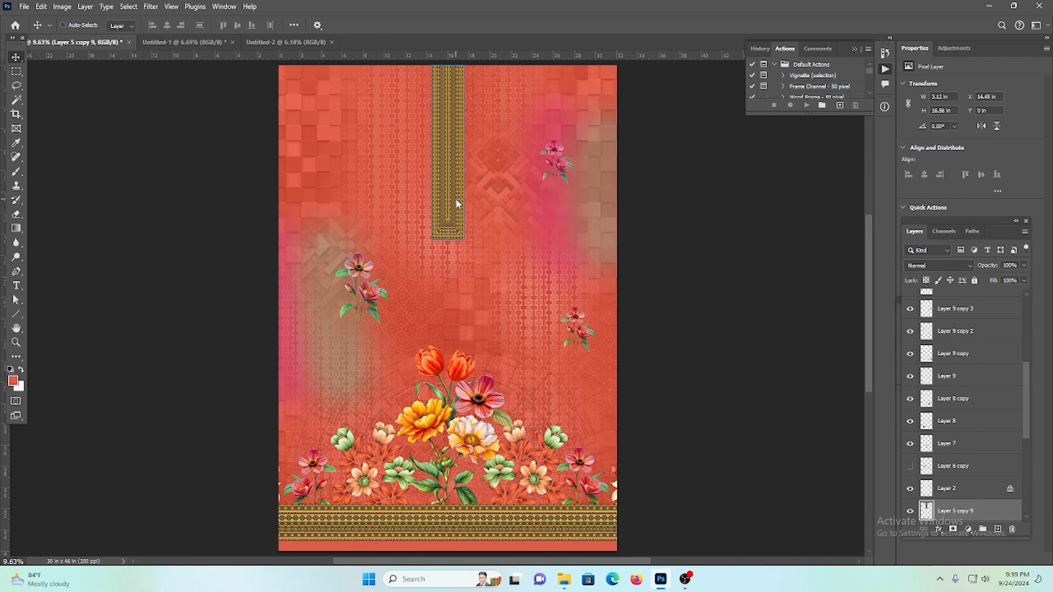
key("ctrl+z")
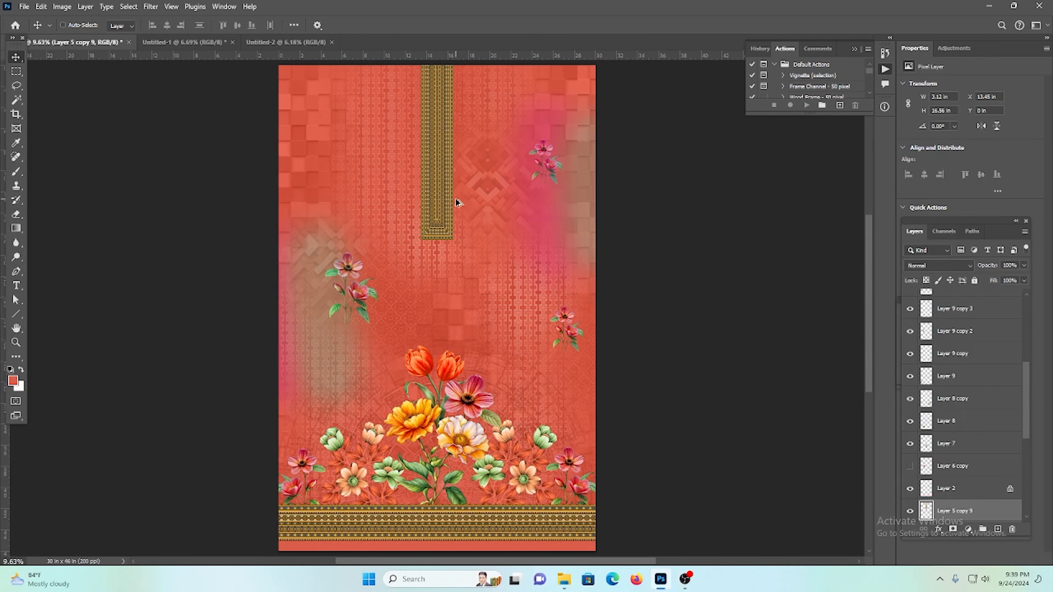
key("ctrl+alt+c")
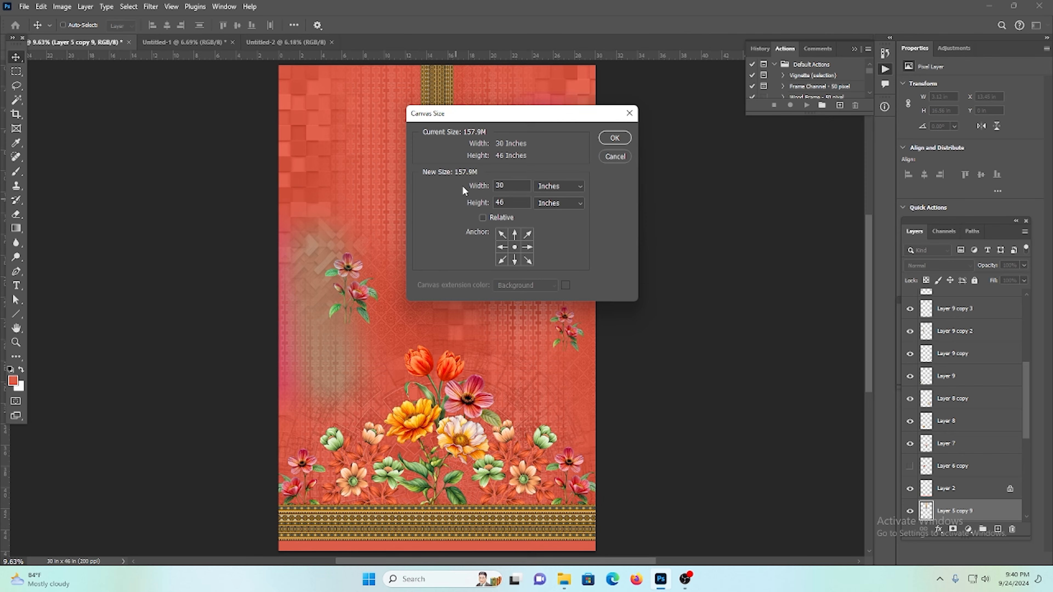
left_click(630, 114)
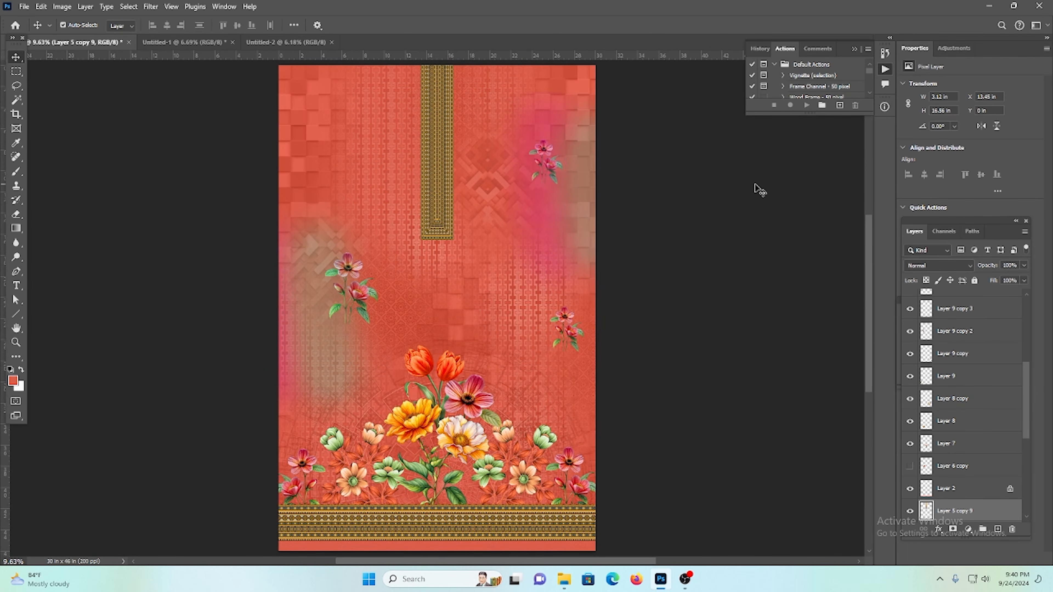
Step: Copy the whole coral design with its placket into the 78.5 x 46 in document, aligned with the Background's left edge
key("ctrl+a")
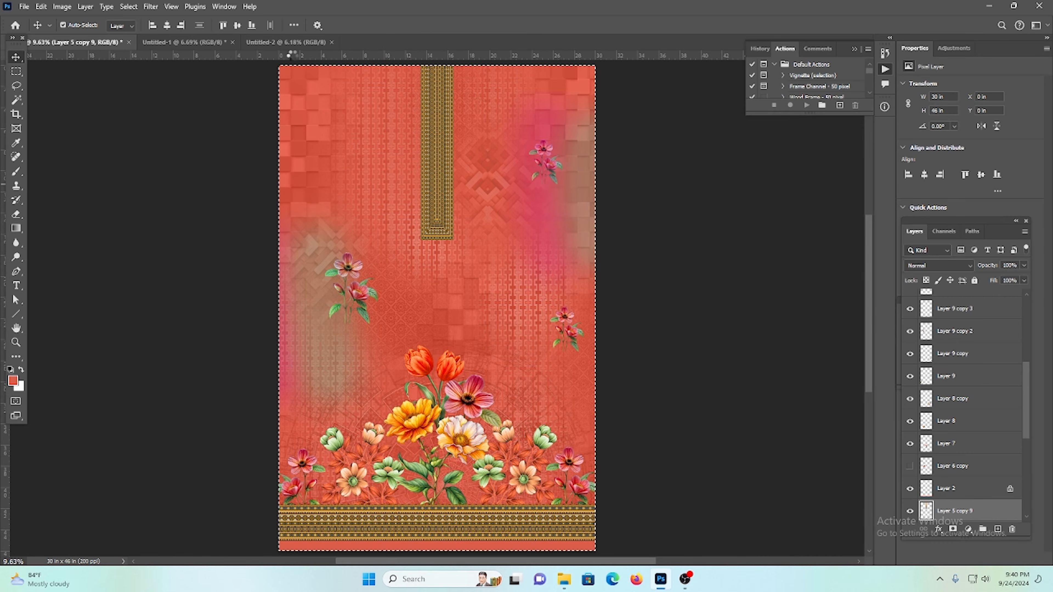
left_click_drag(301, 83, 436, 249)
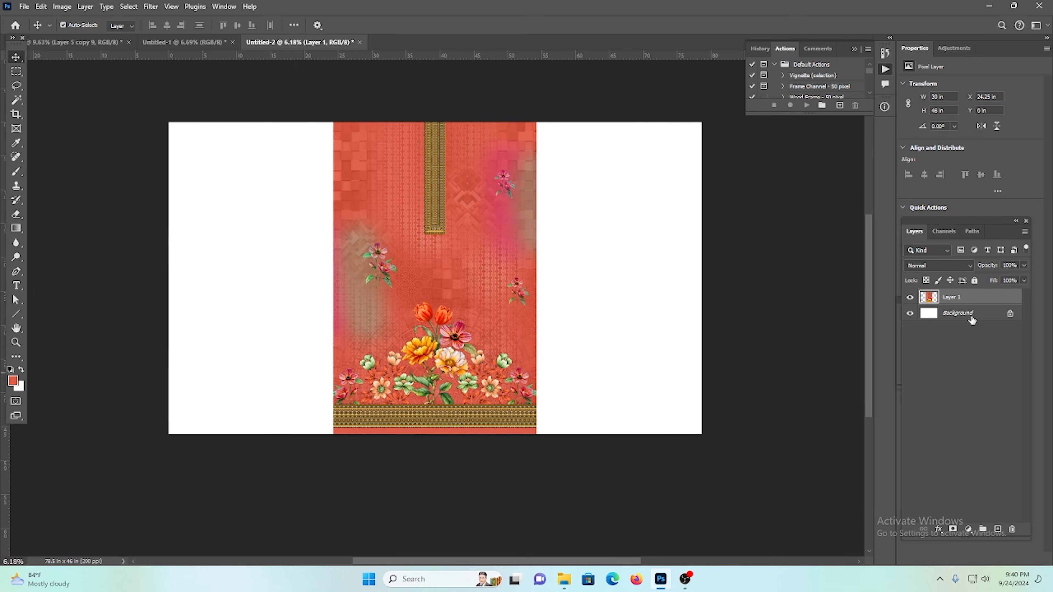
left_click(971, 319, "shift")
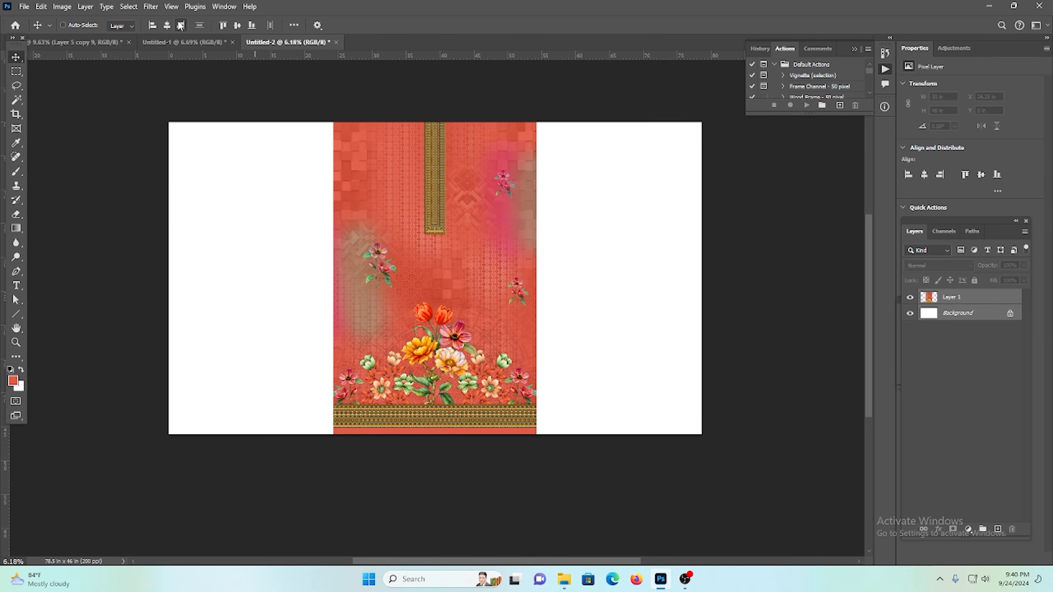
left_click(153, 25)
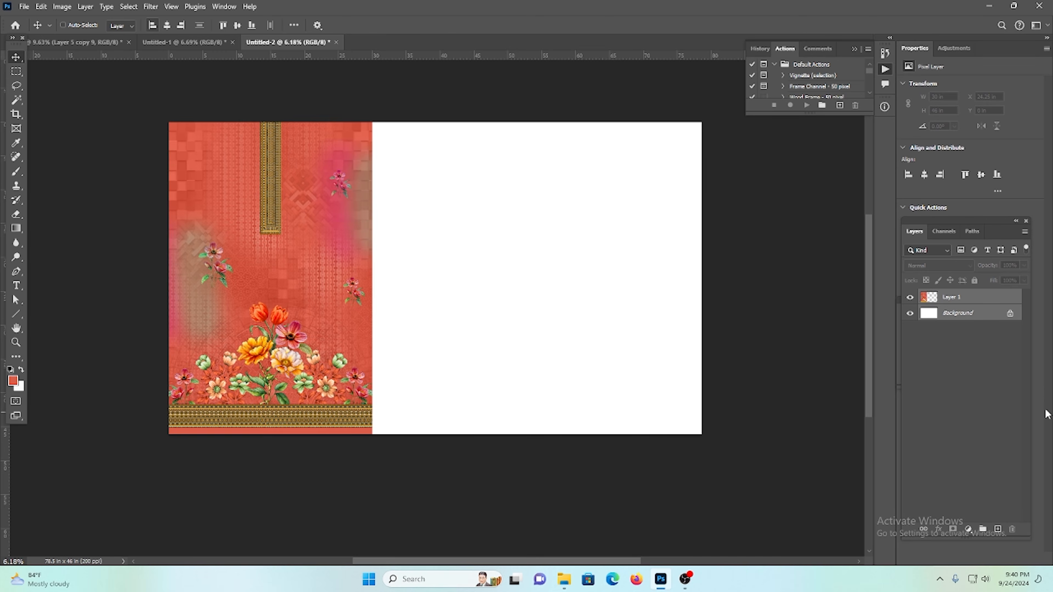
left_click(974, 298)
Step: Hide the neck placket layer in the coral source design and select the entire canvas
left_click(74, 41)
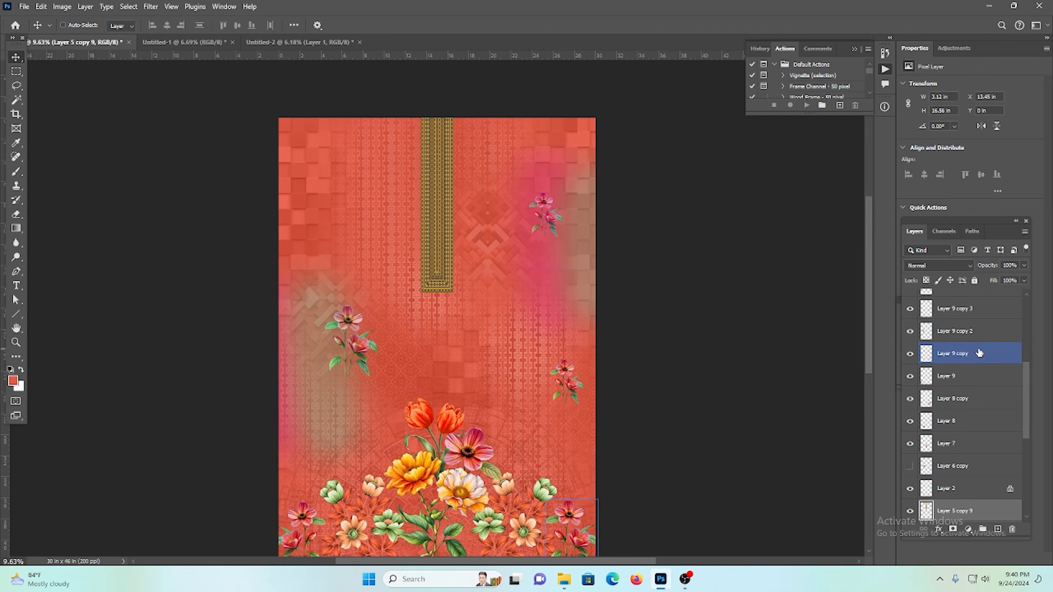
left_click(910, 511)
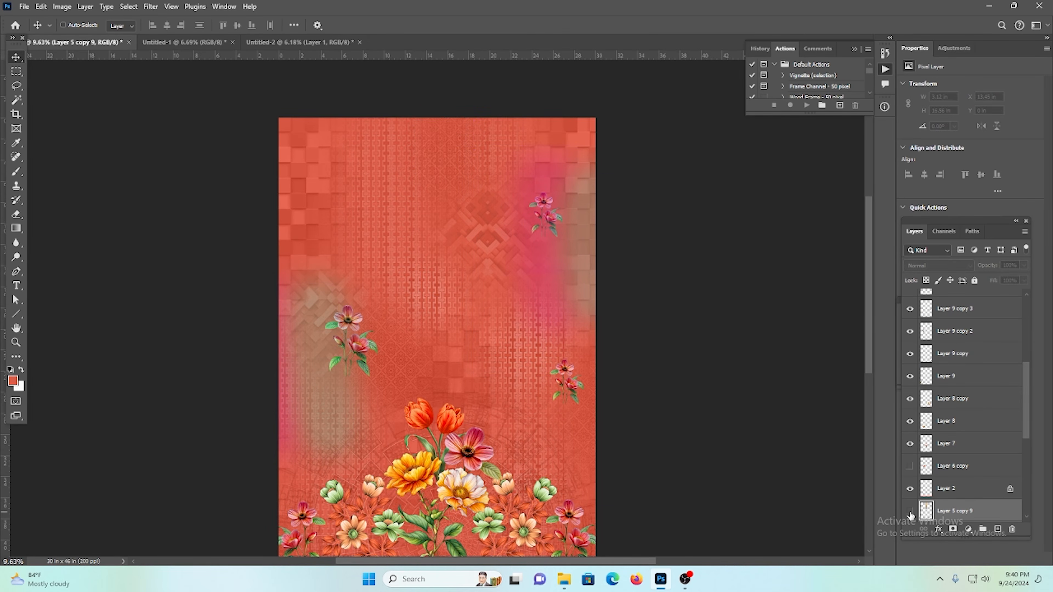
scroll(489, 209, "down", 2)
key("ctrl+a")
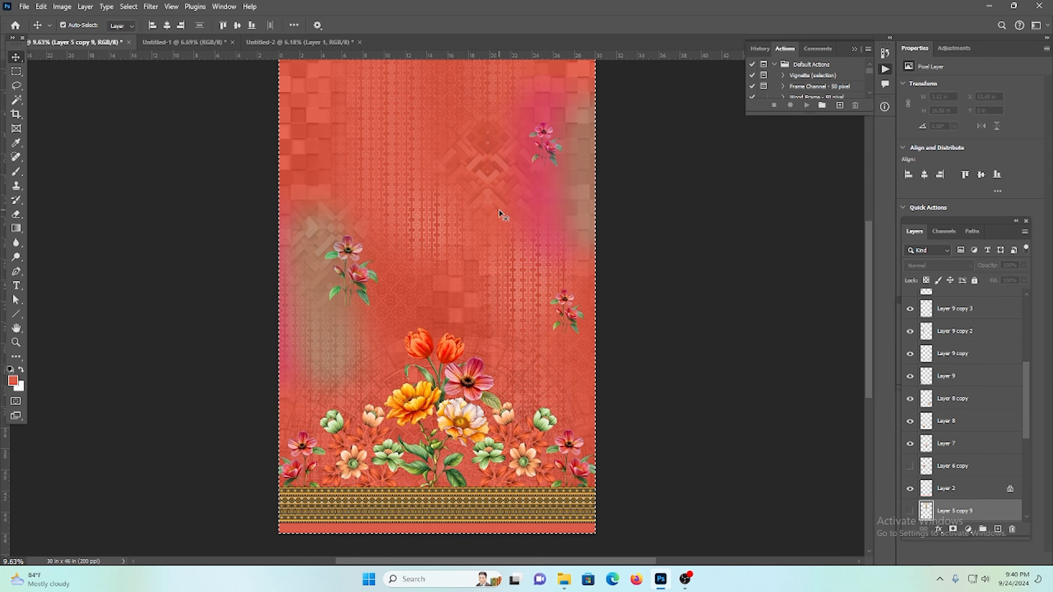
Step: Paste the coral panel without placket into the 78.5 x 46 in document, beside the first panel with its left edge at about 30.5 in
left_click(196, 43)
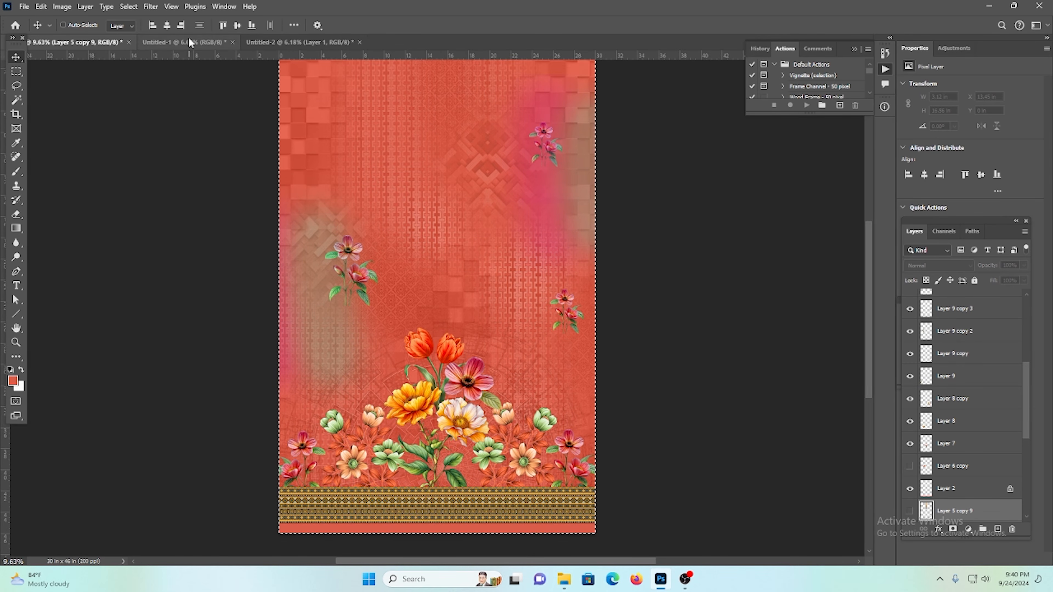
left_click(298, 42)
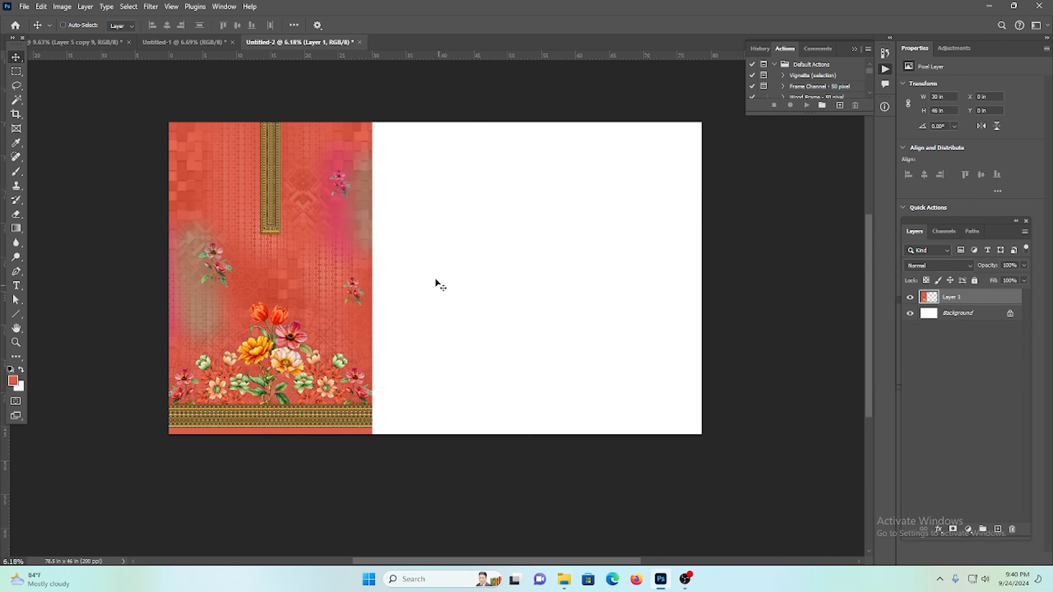
scroll(435, 146, "down", 2)
scroll(434, 146, "up", 1)
left_click_drag(445, 203, 378, 195)
scroll(378, 193, "up", 1)
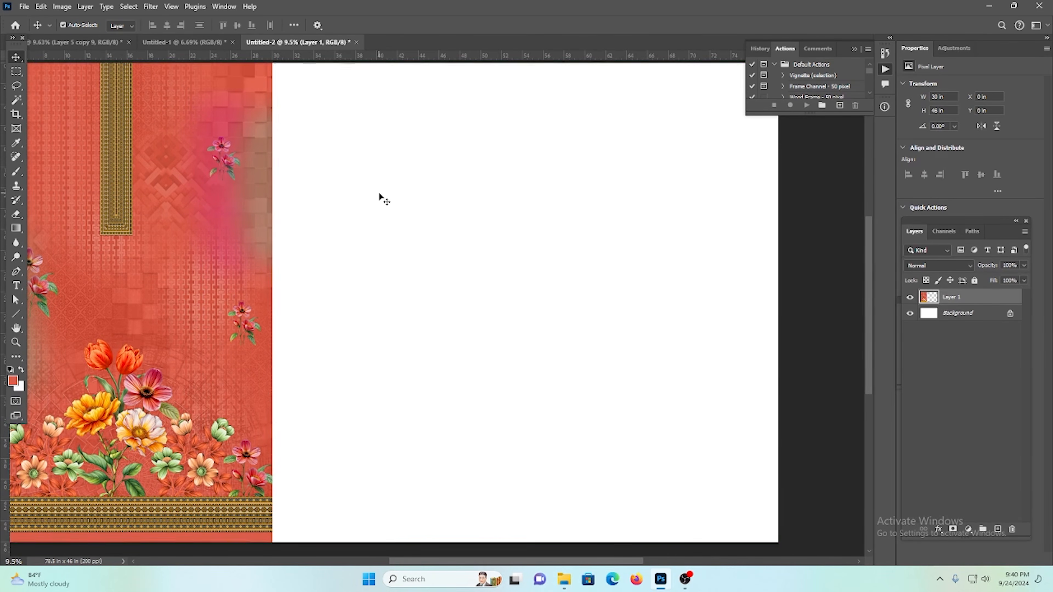
key("ctrl+v")
scroll(375, 196, "up", 1)
left_click_drag(224, 232, 262, 232)
scroll(275, 238, "down", 2)
scroll(280, 232, "up", 3)
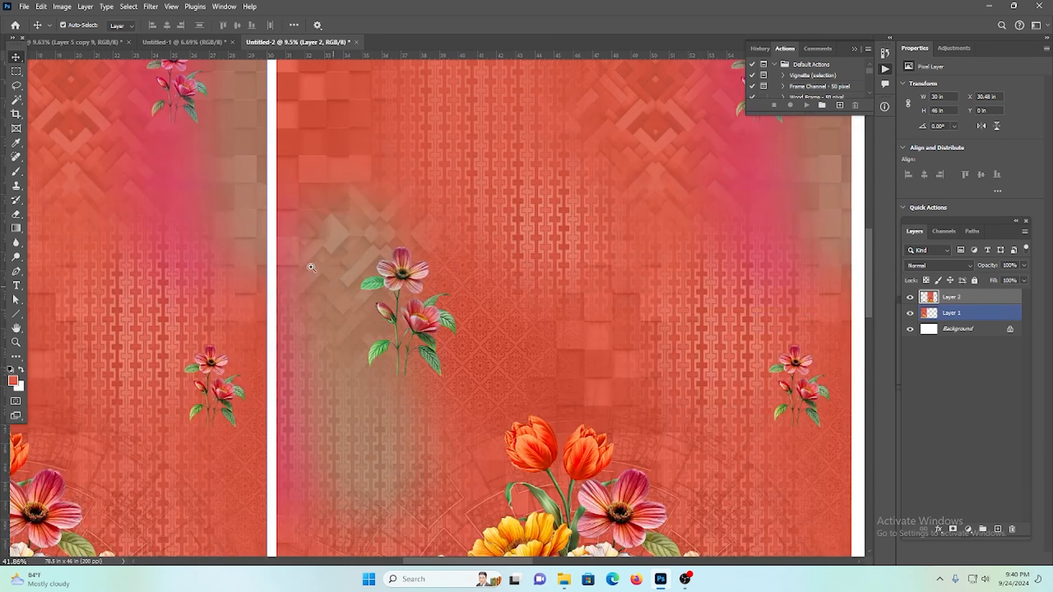
Step: Move the second coral panel closer to the first, to about X 30.16 in, leaving a narrow white gap
scroll(309, 254, "up", 3)
left_click_drag(308, 255, 302, 256)
scroll(286, 248, "down", 6)
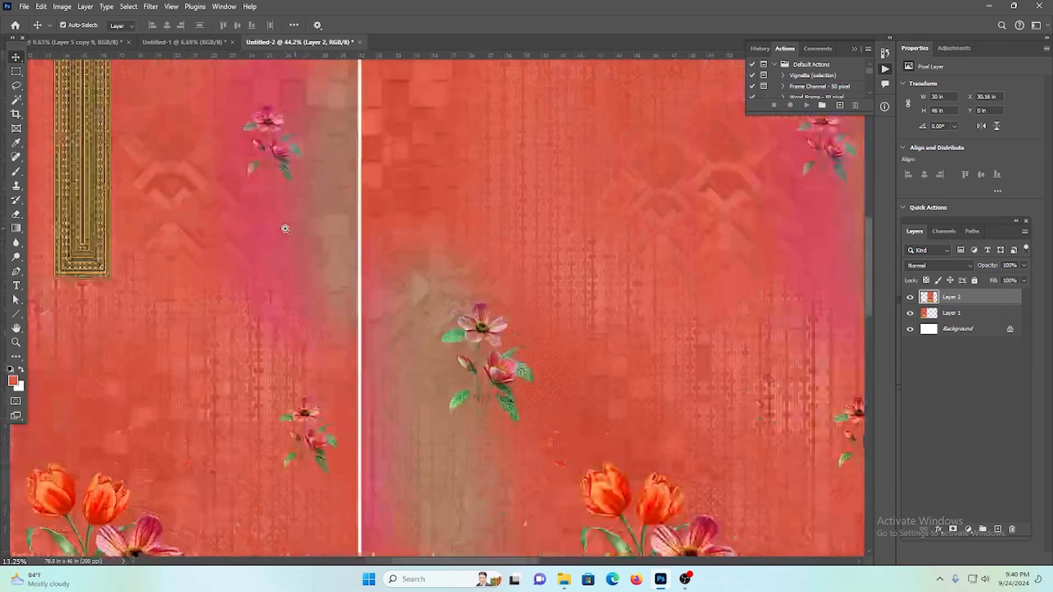
scroll(638, 310, "down", 1)
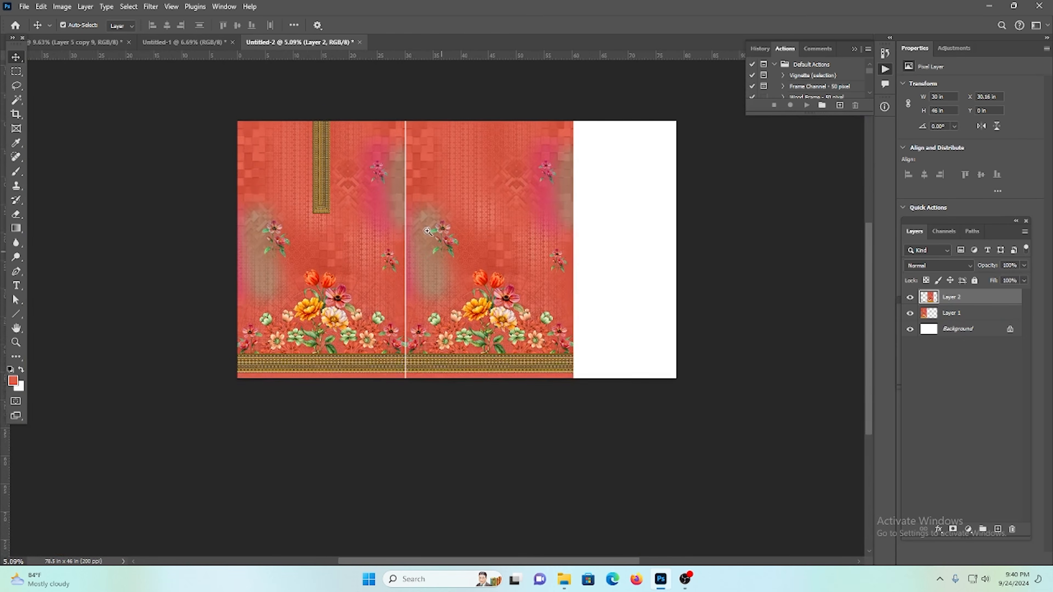
scroll(423, 220, "up", 3)
Step: Return to the coral source design, dismiss the save error, clear the selection and show the neck placket layer again
left_click(70, 43)
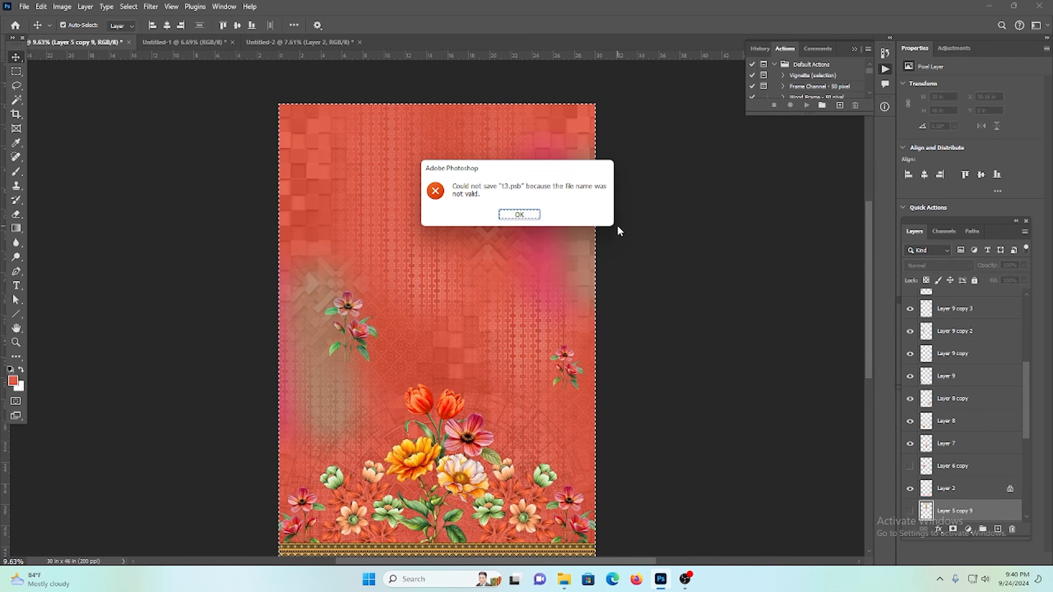
left_click(519, 214)
scroll(476, 353, "down", 2)
left_click(439, 373)
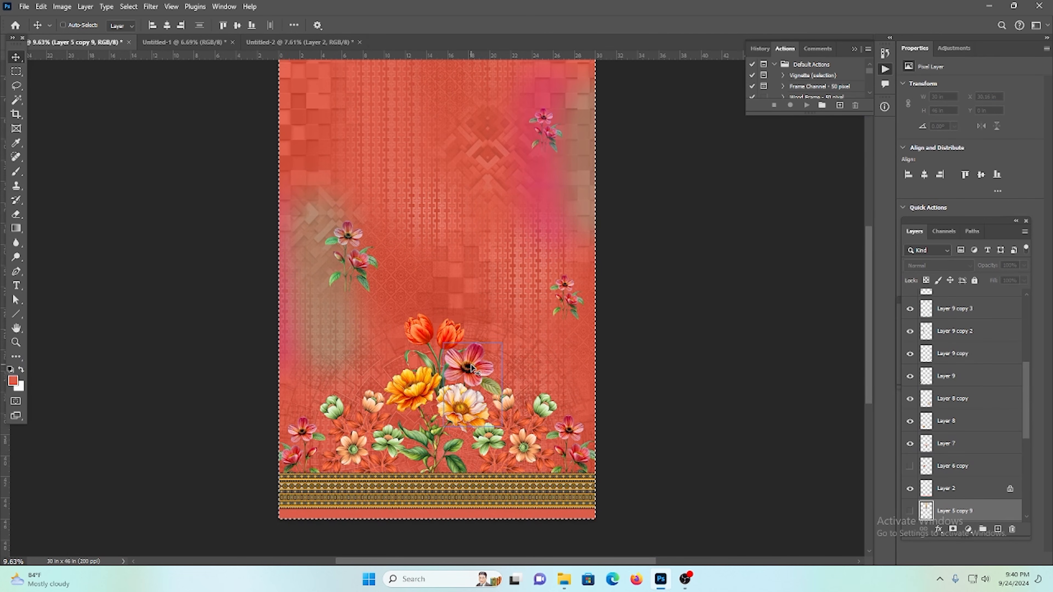
key("ctrl+d")
key("ctrl+comma")
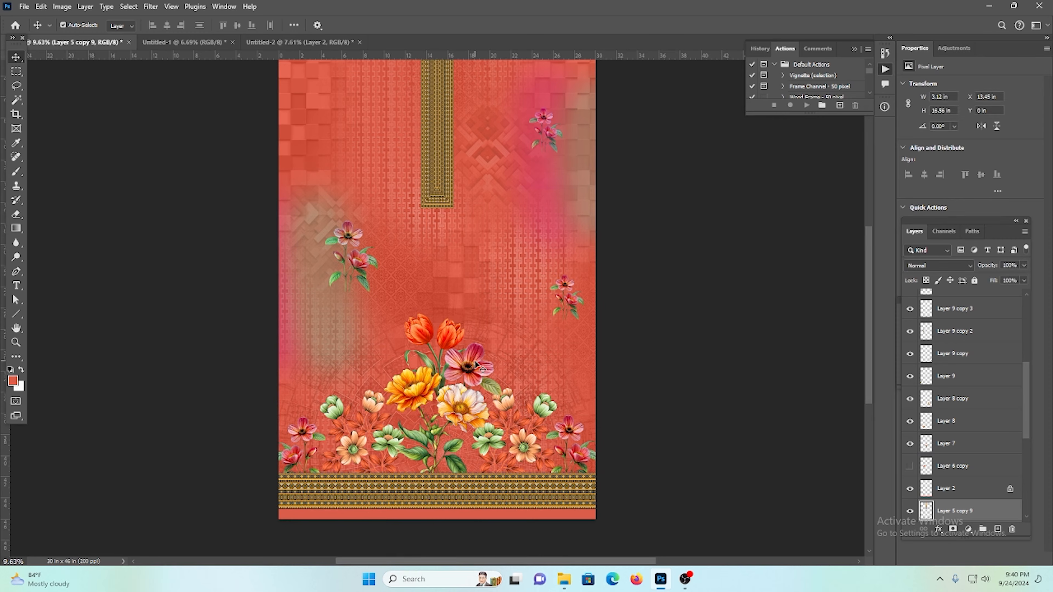
Step: Undo the 30-inch canvas crop of the coral source design and fit the design in the window
key("ctrl+z")
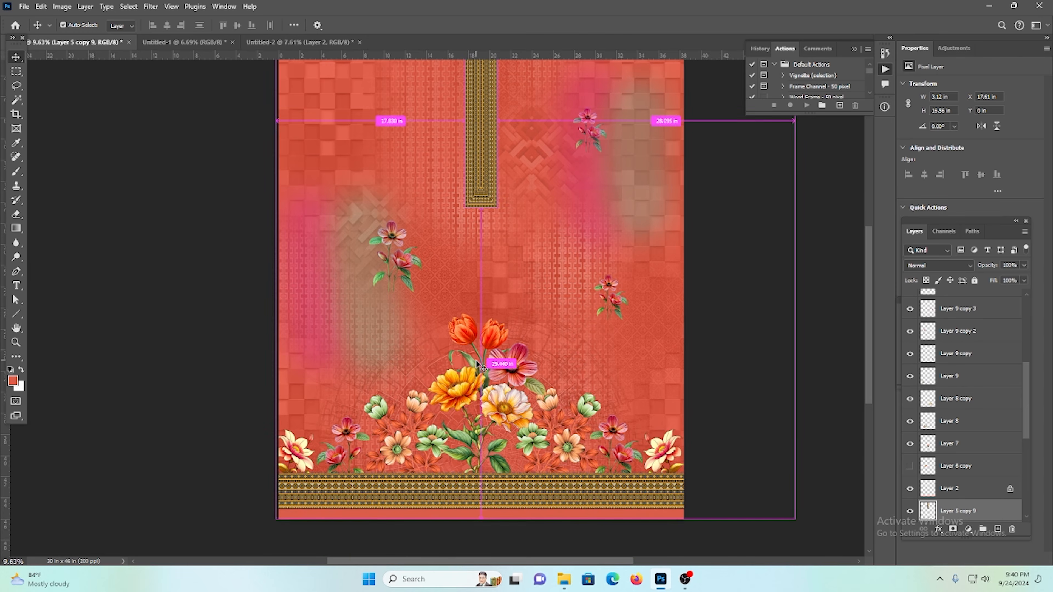
scroll(615, 352, "up", 2)
key("ctrl+0")
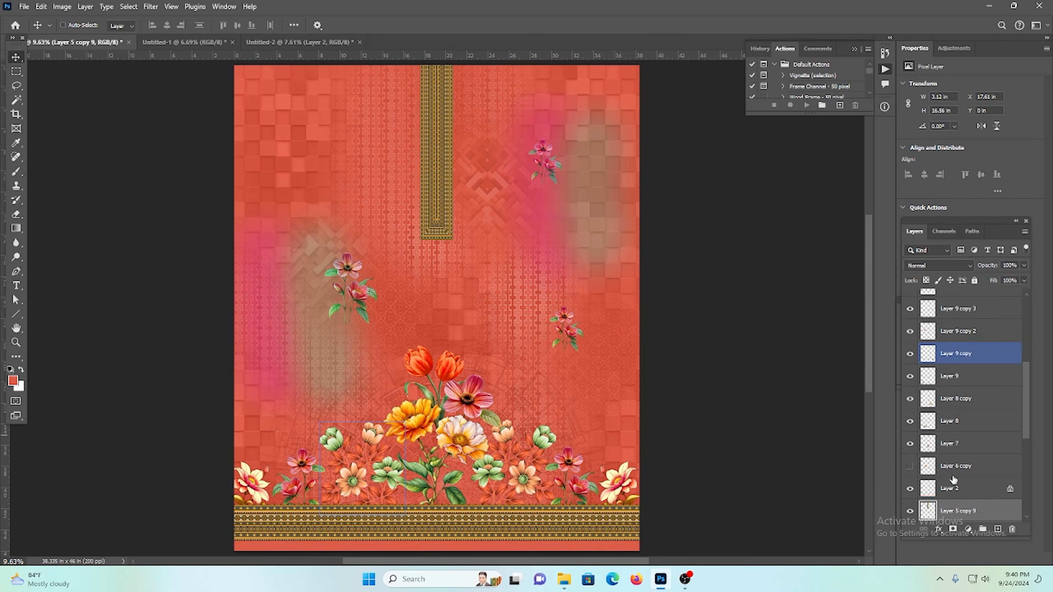
Step: Hide the neck placket layer and scale the coral source design proportionally to a height of 31 inches
left_click(909, 511)
scroll(1038, 466, "down", 1)
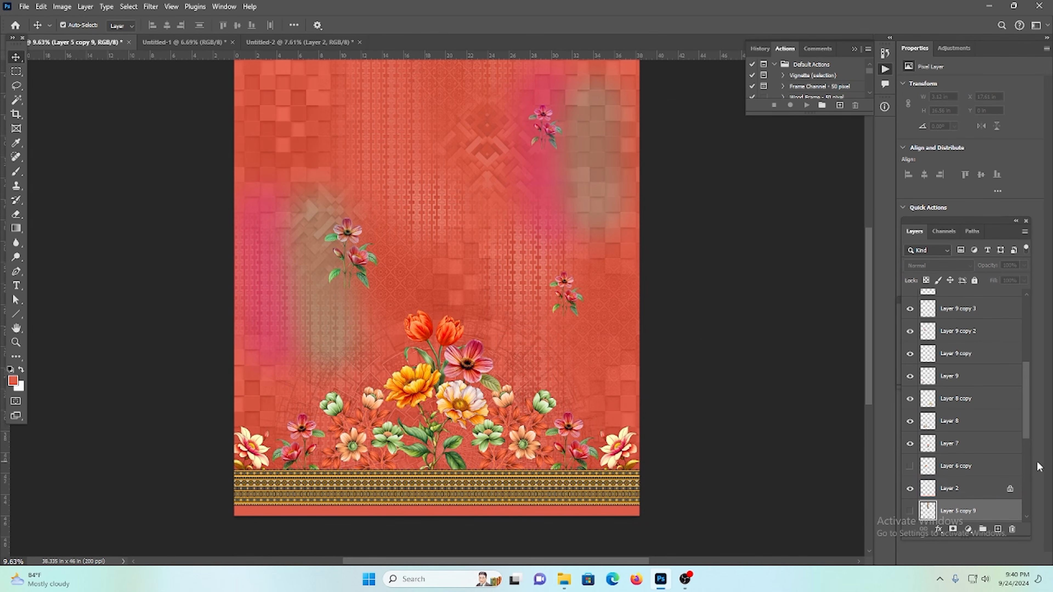
key("ctrl+alt+i")
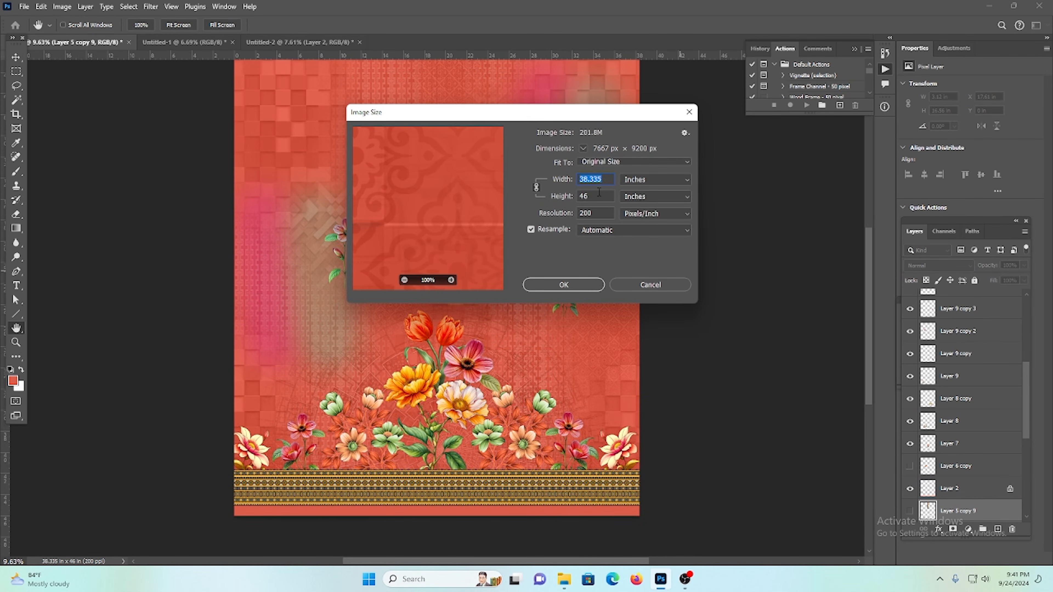
key("Tab")
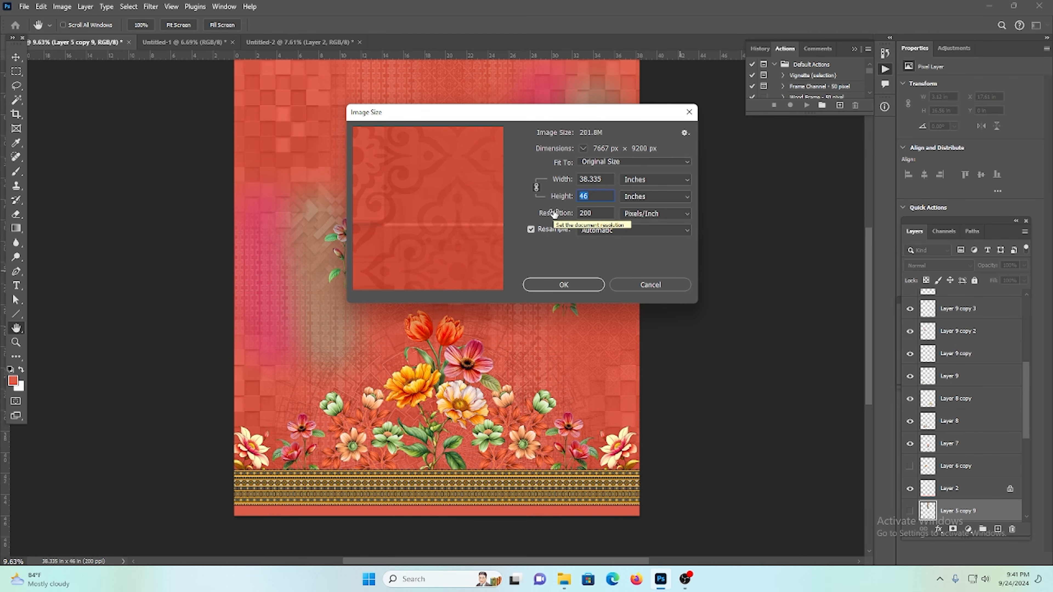
type("32")
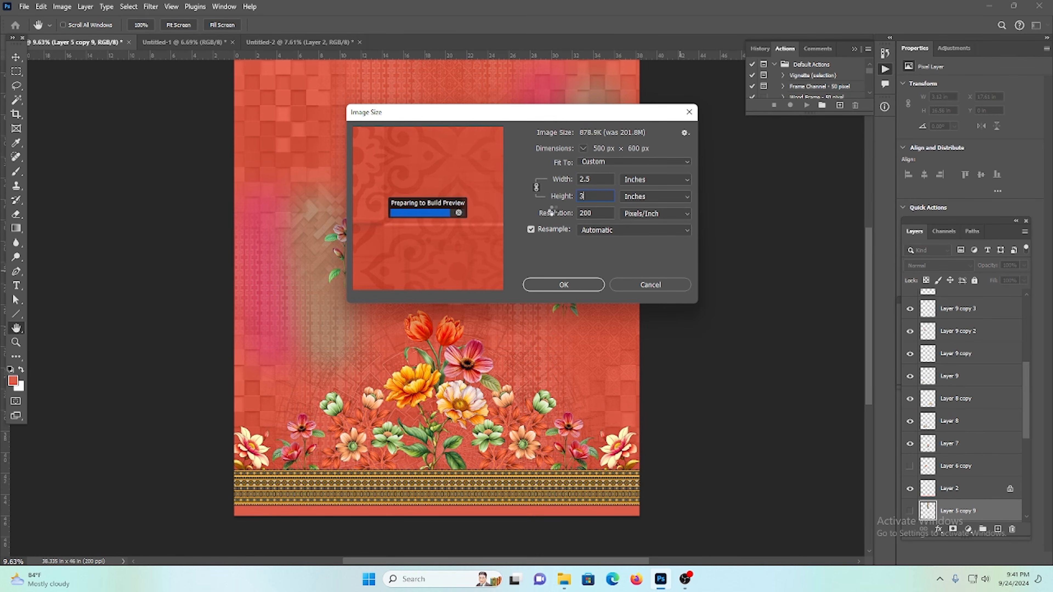
key("BackSpace")
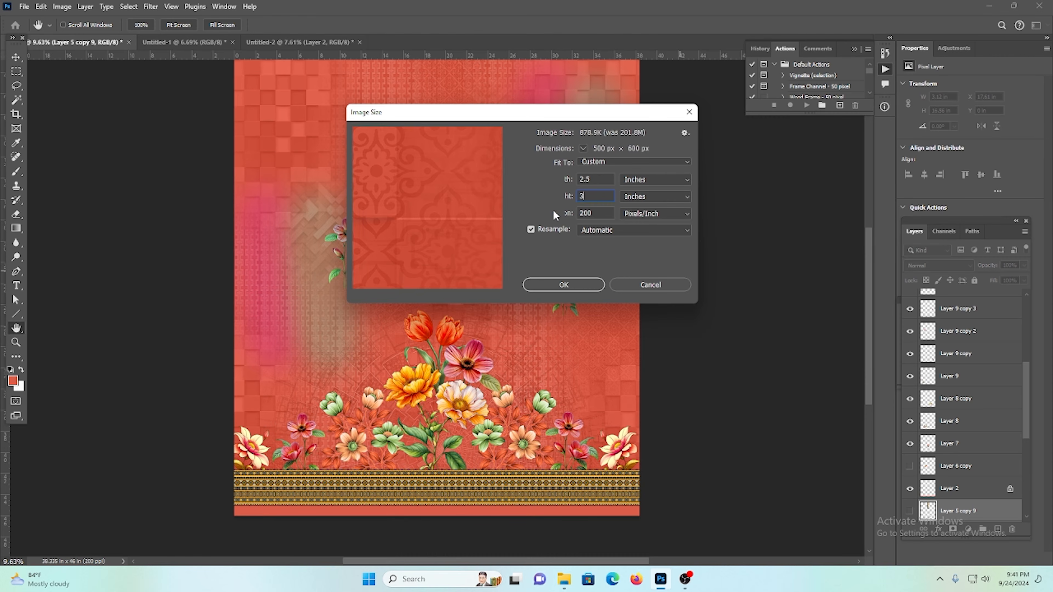
type("1")
left_click(577, 286)
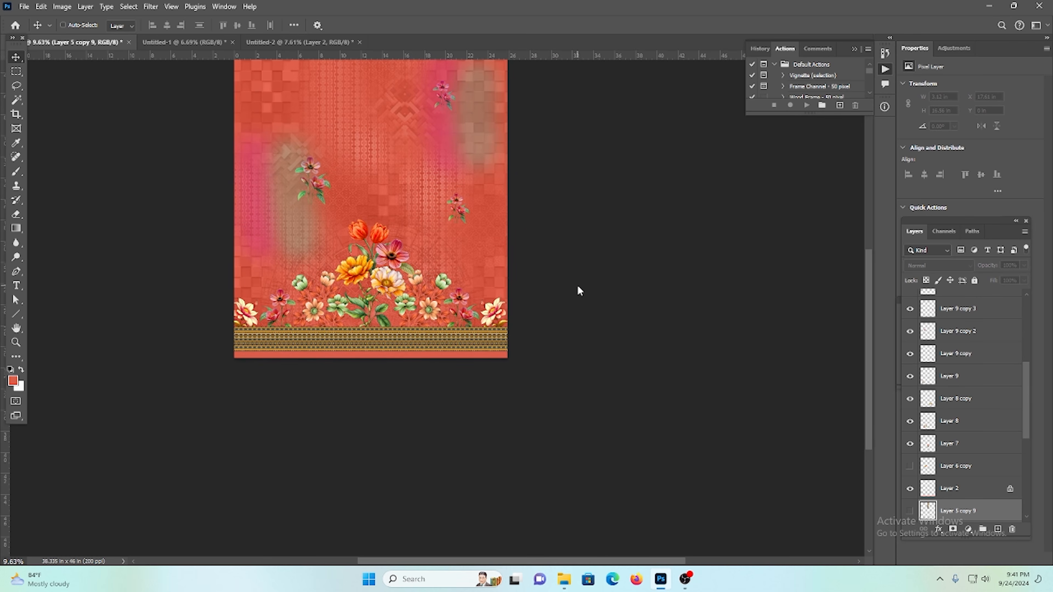
key("ctrl+0")
key("ctrl+alt+c")
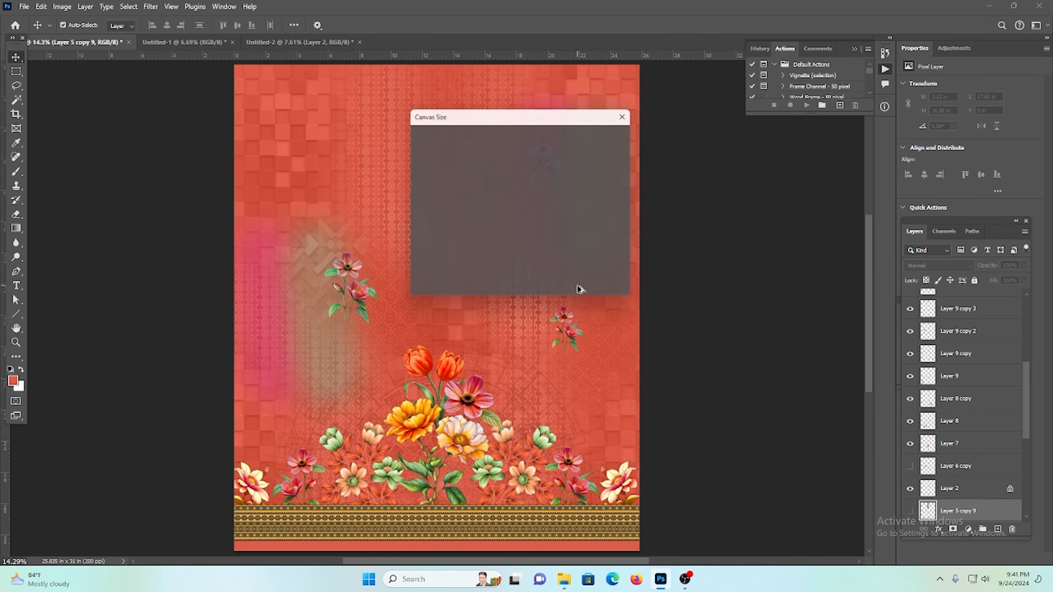
left_click(514, 261)
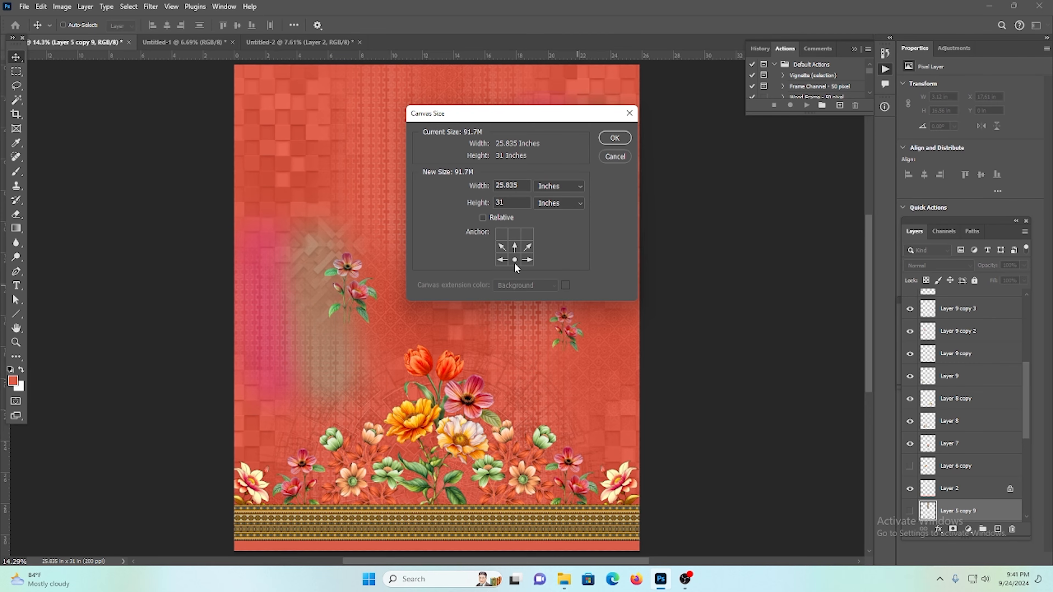
double_click(517, 202)
type("1")
left_click(629, 115)
Step: Examine the blank strip beside the two panels, the Untitled-1 layout, and the coral source design's image size
left_click(289, 43)
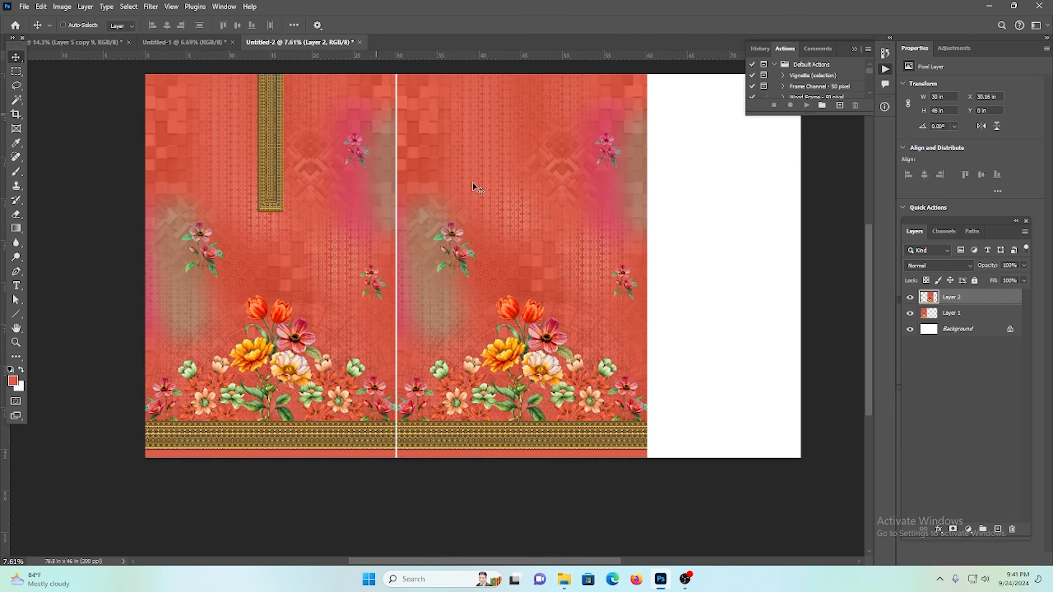
scroll(675, 297, "up", 1)
left_click_drag(754, 287, 350, 263)
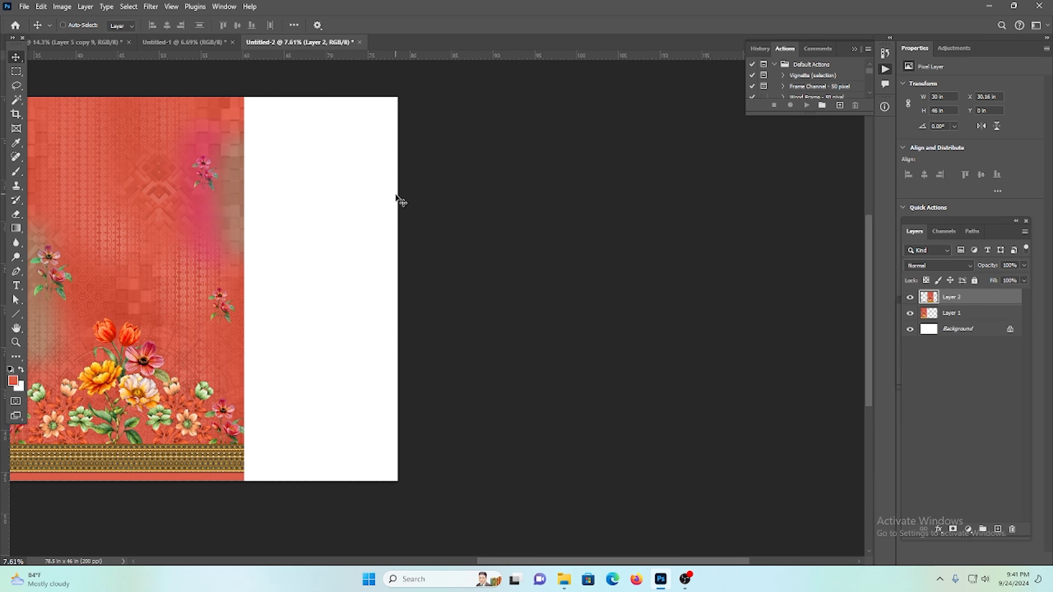
scroll(396, 198, "down", 1)
scroll(380, 195, "up", 2)
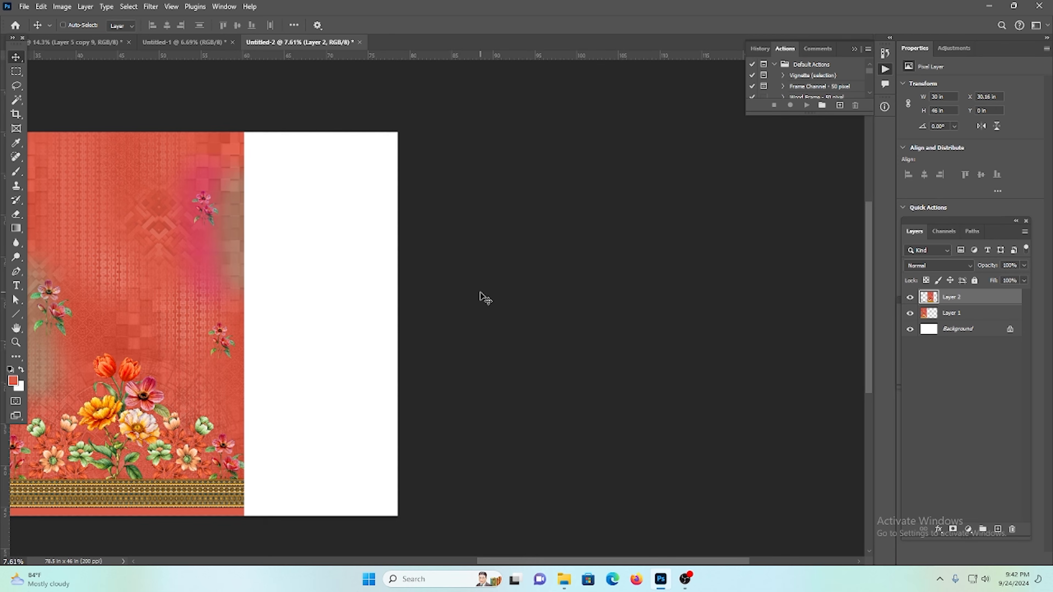
left_click(181, 42)
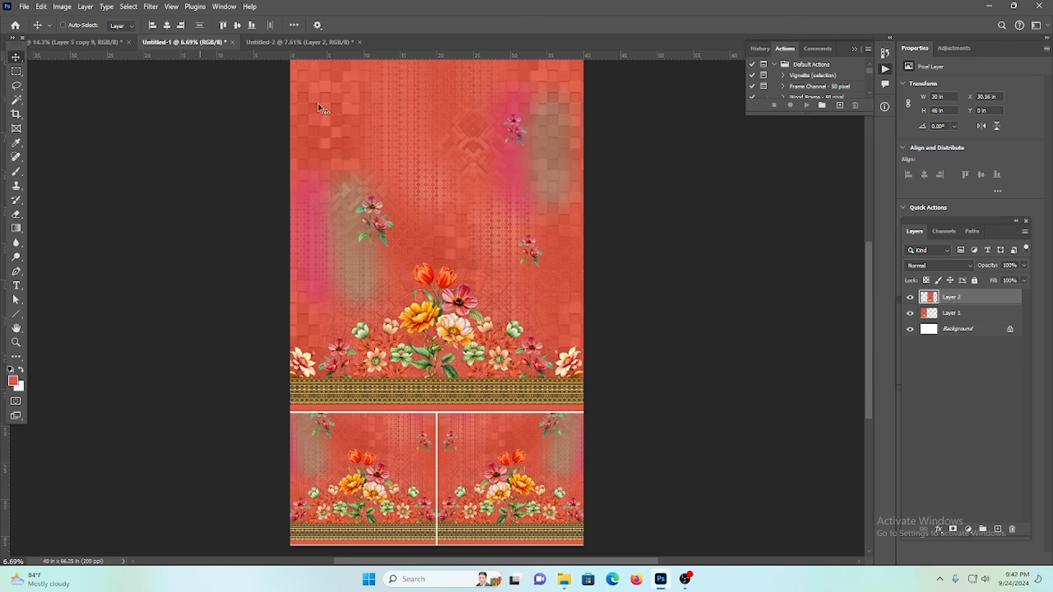
left_click(83, 42)
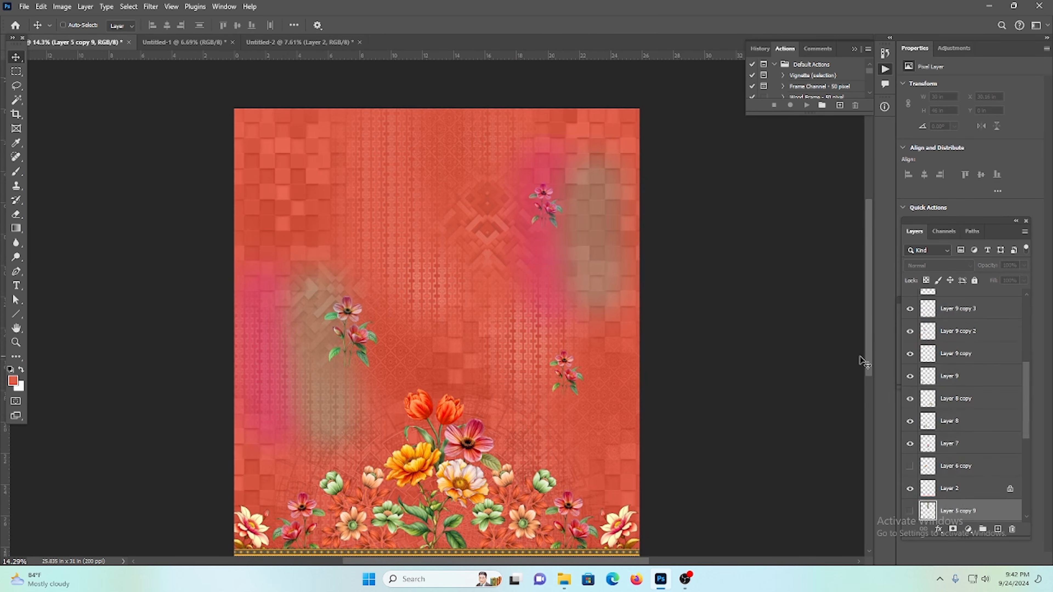
key("ctrl+alt+i")
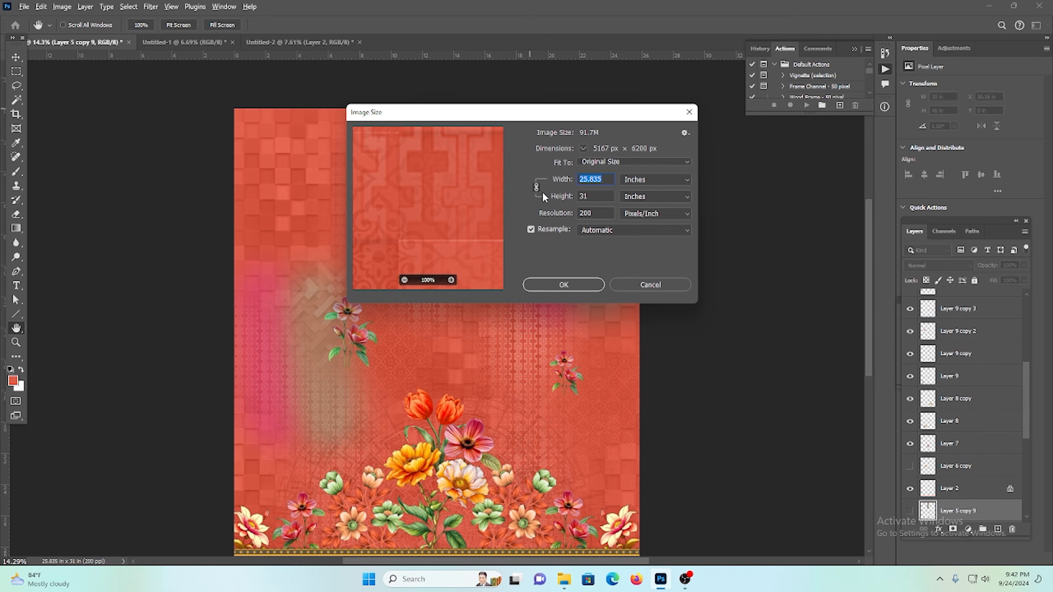
left_click(689, 113)
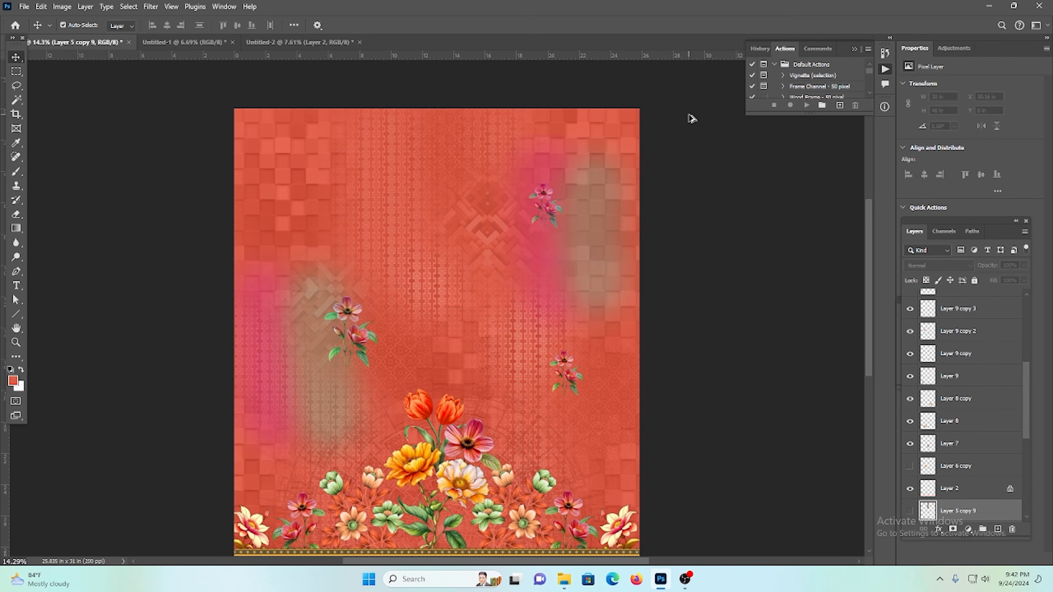
Step: Crop the coral source design's canvas to 18 x 22.9 inches, anchored at the bottom centre
key("ctrl+alt+c")
left_click(515, 260)
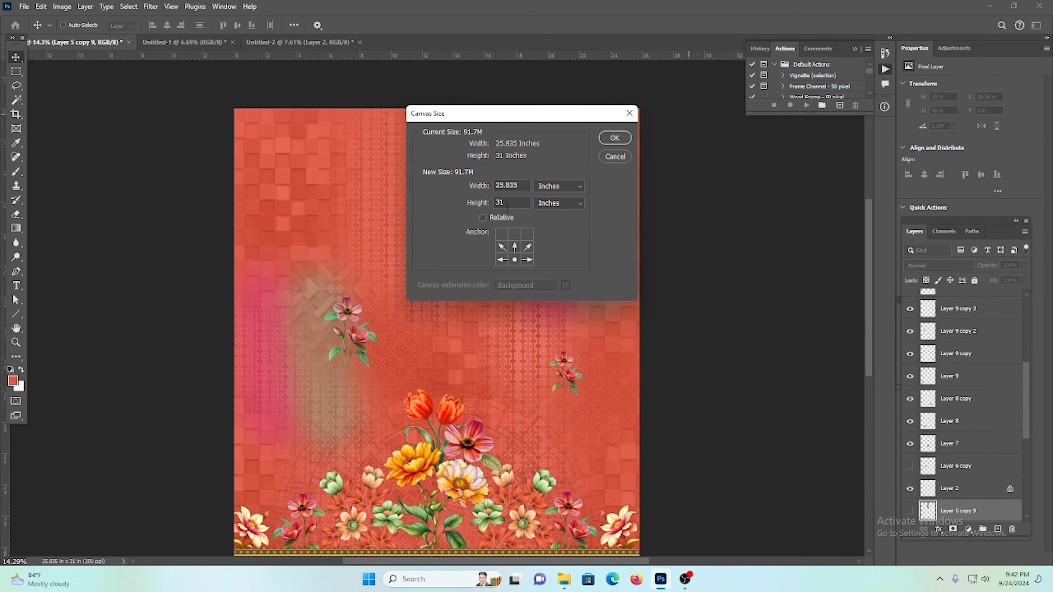
double_click(500, 202)
type("22.9")
double_click(522, 185)
type("18")
left_click(614, 138)
left_click(481, 214)
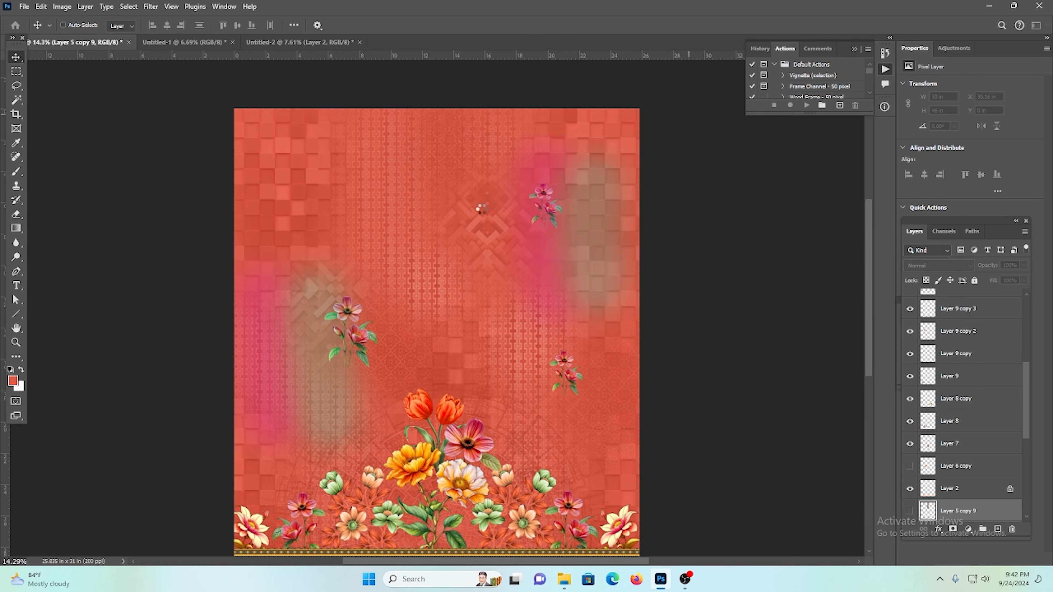
key("ctrl+0")
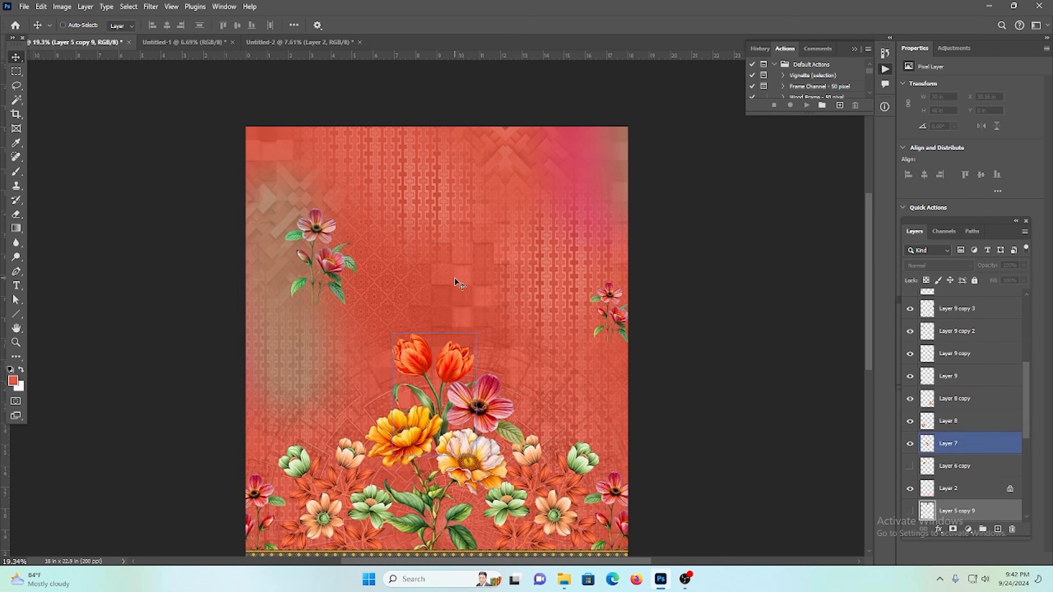
Step: Copy the entire cropped coral panel as a merged image and paste it into the 78.5 x 46 in document
left_click_drag(491, 240, 472, 308)
scroll(486, 300, "up", 1)
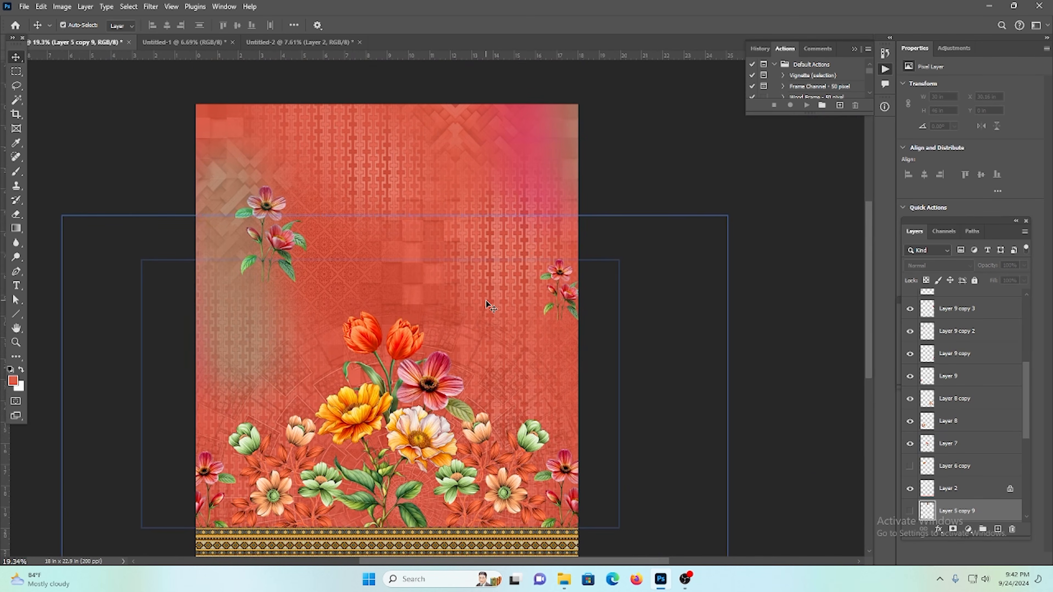
key("ctrl+0")
key("ctrl+a")
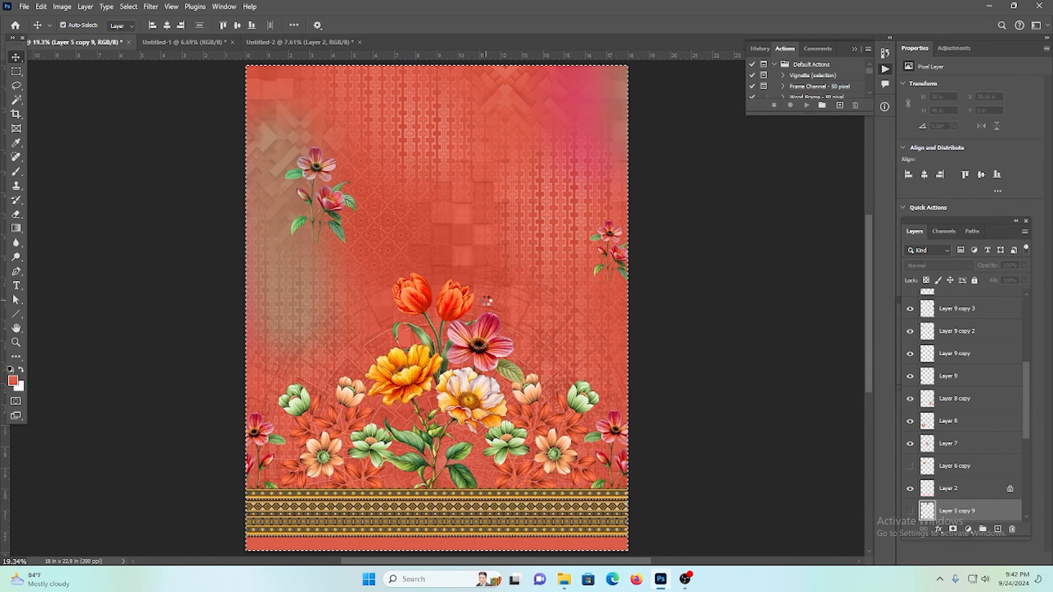
scroll(490, 295, "up", 1)
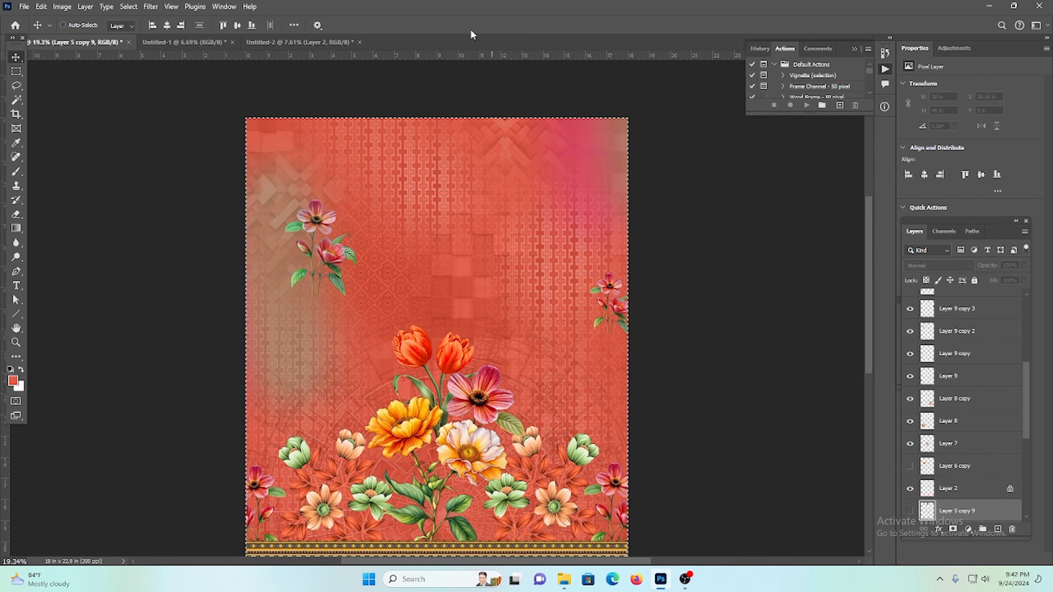
left_click(290, 40)
scroll(576, 326, "right", 3)
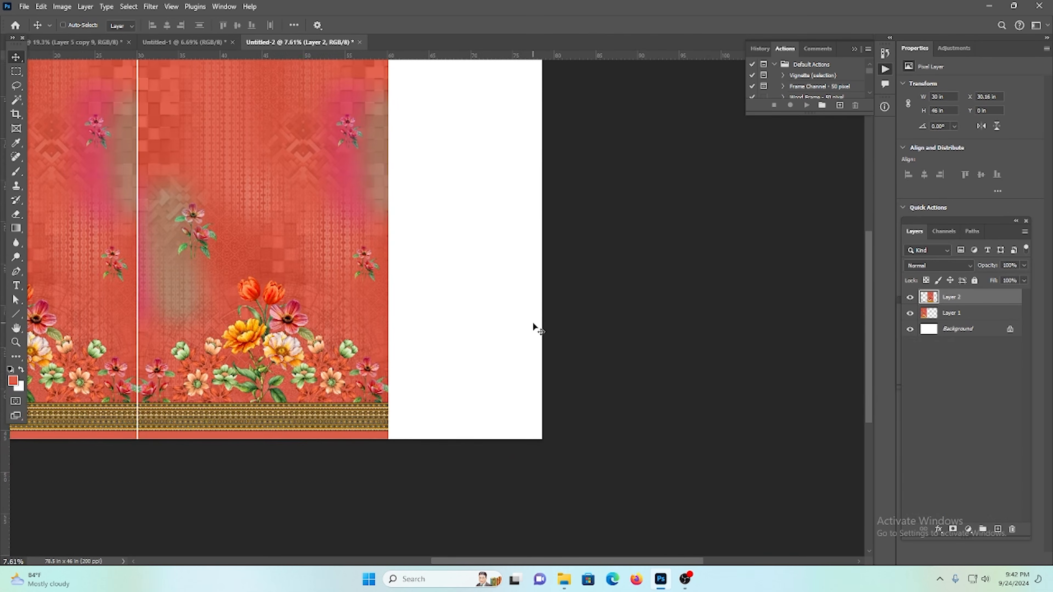
scroll(533, 323, "up", 1)
key("ctrl+v")
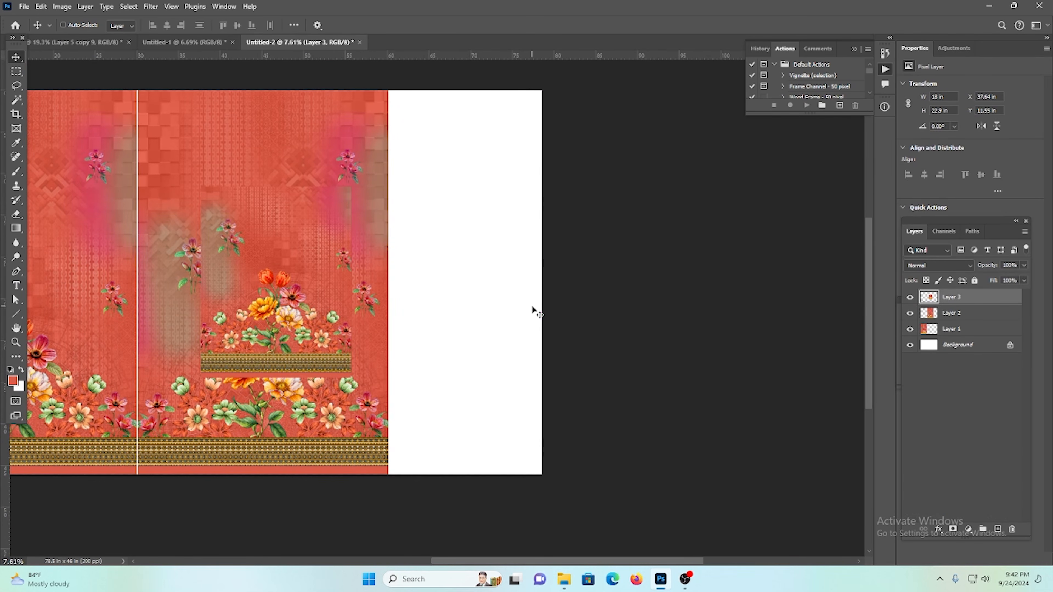
Step: Align the pasted small panel with the right and bottom edges of the background, leaving only its layer selected
left_click(979, 345, "ctrl")
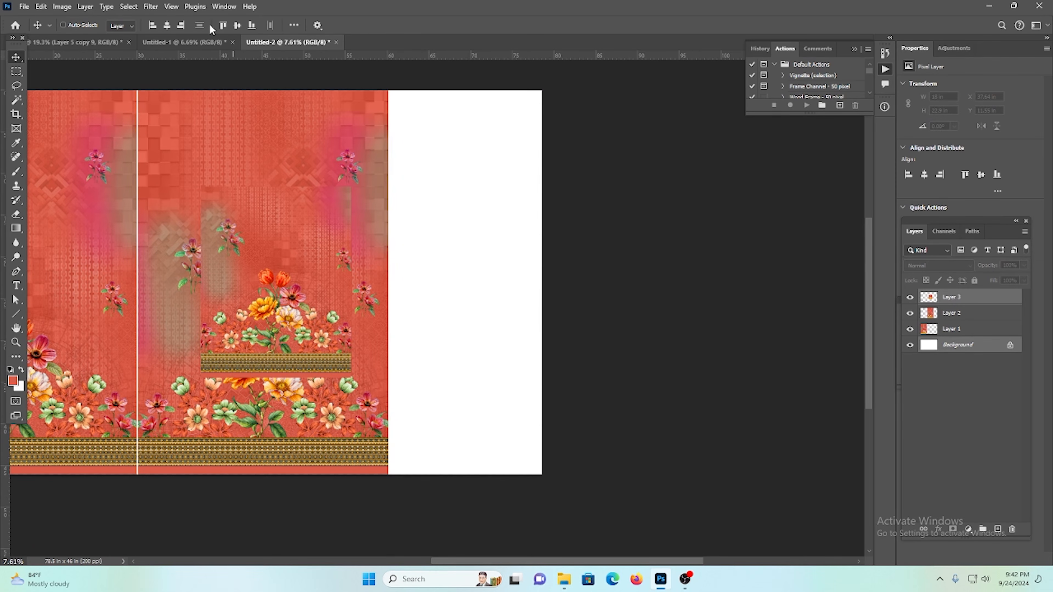
left_click(181, 26)
left_click(251, 25)
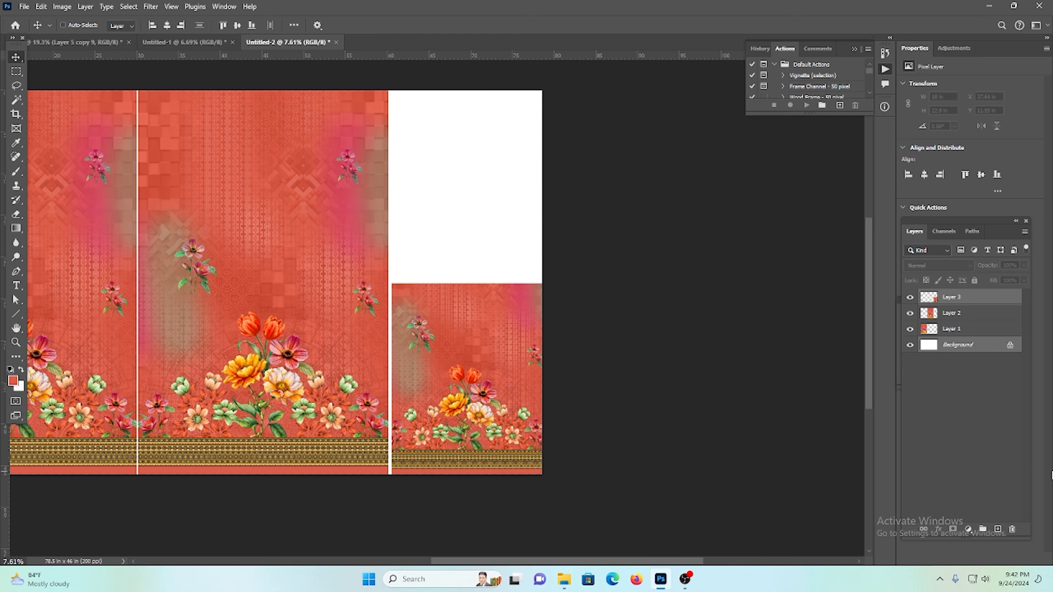
left_click(974, 296)
scroll(759, 432, "up", 2)
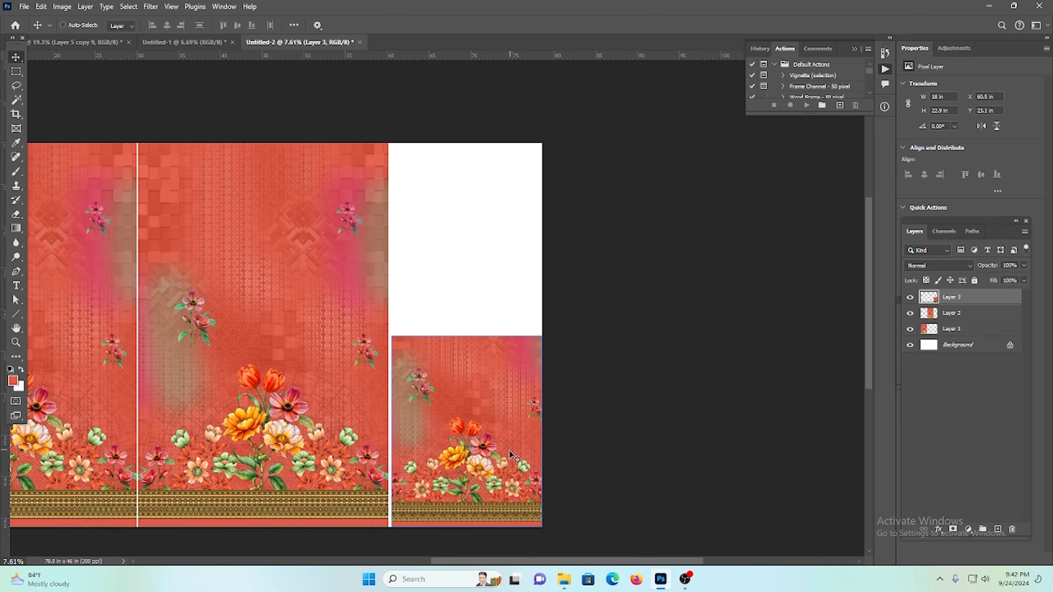
Step: Try a vertically flipped duplicate above the small coral panel, undo the flip and delete the duplicate
left_click_drag(484, 468, 484, 384)
key("ctrl+t")
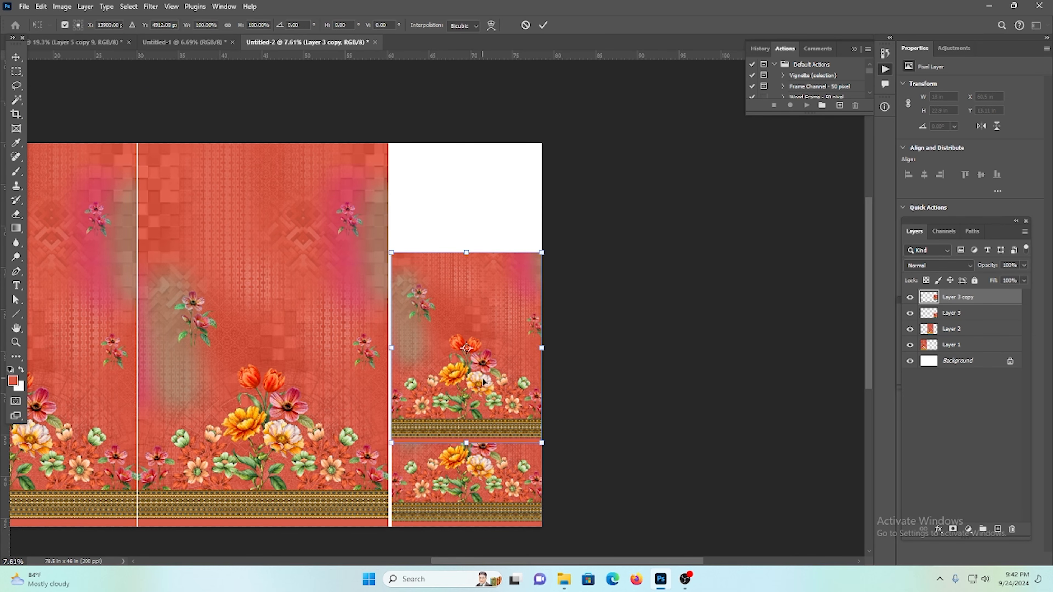
right_click(482, 386)
left_click(547, 375)
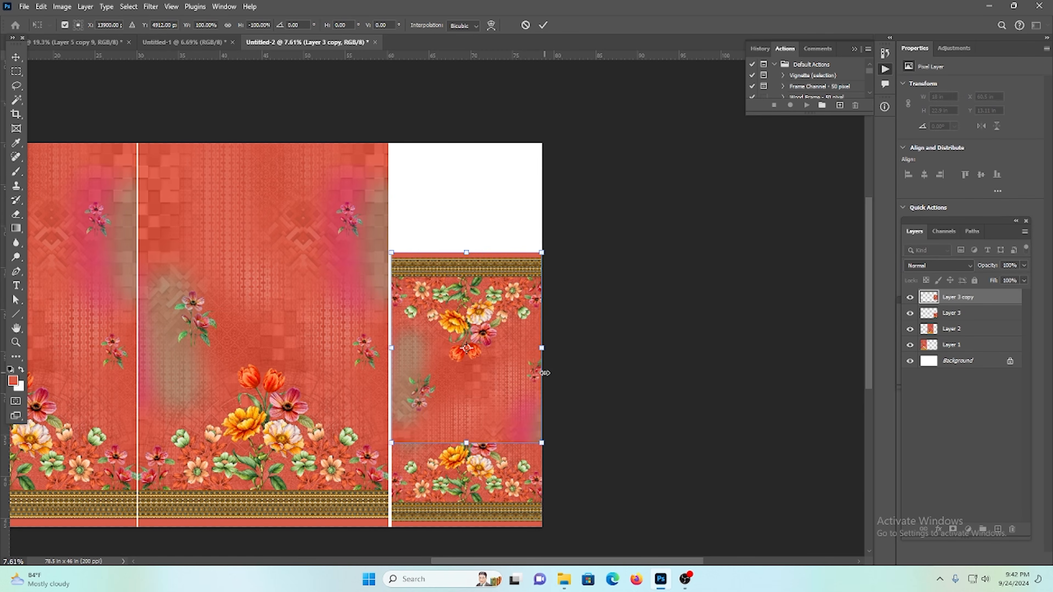
key("ctrl+z")
key("Return")
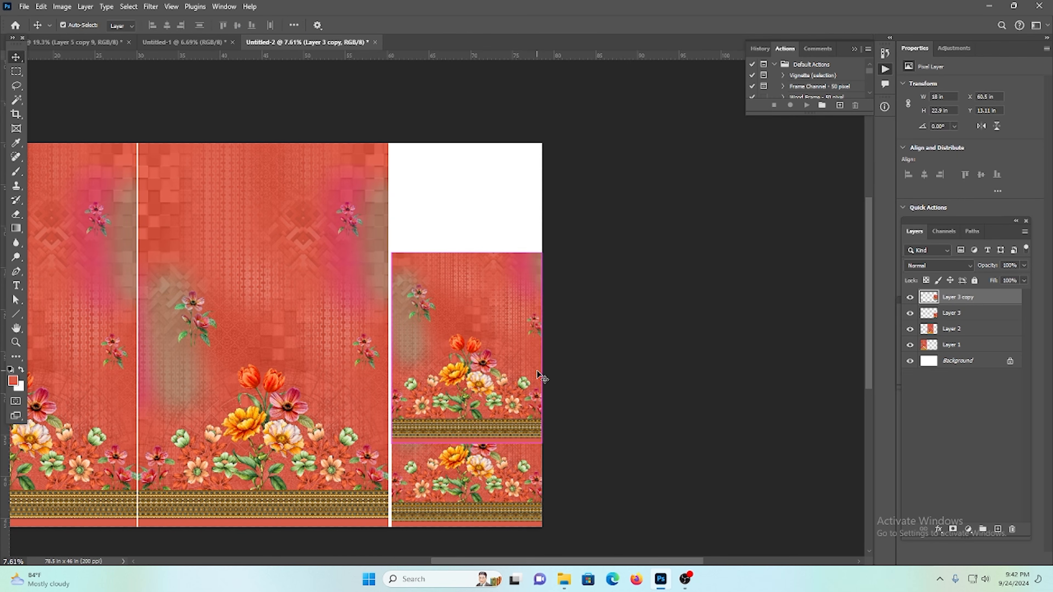
key("Delete")
Step: Flip the small coral panel vertically so its border faces the blank area above
scroll(448, 339, "down", 3)
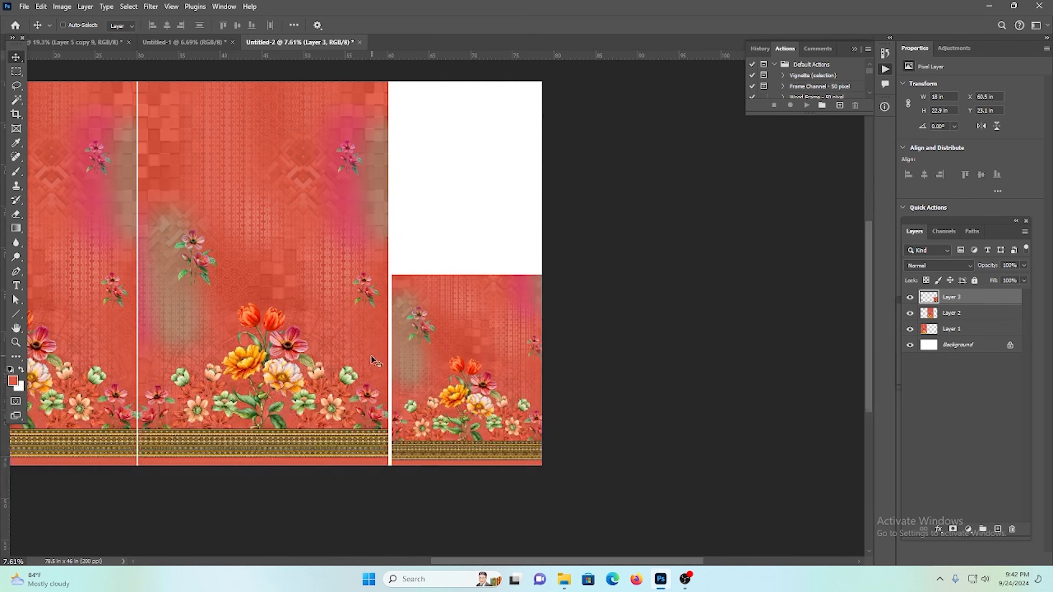
key("ctrl+t")
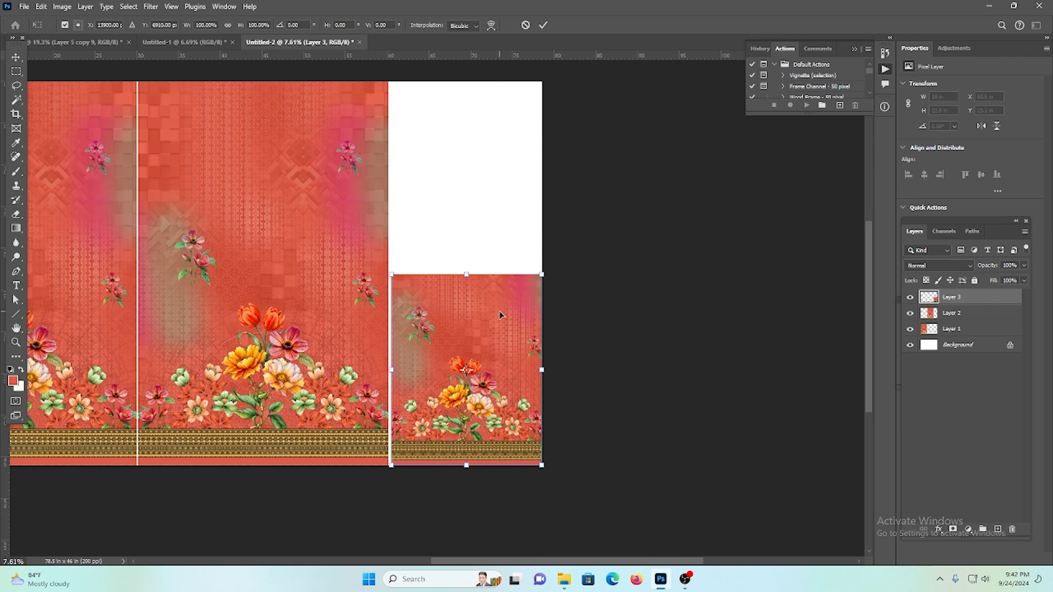
right_click(499, 311)
left_click(528, 536)
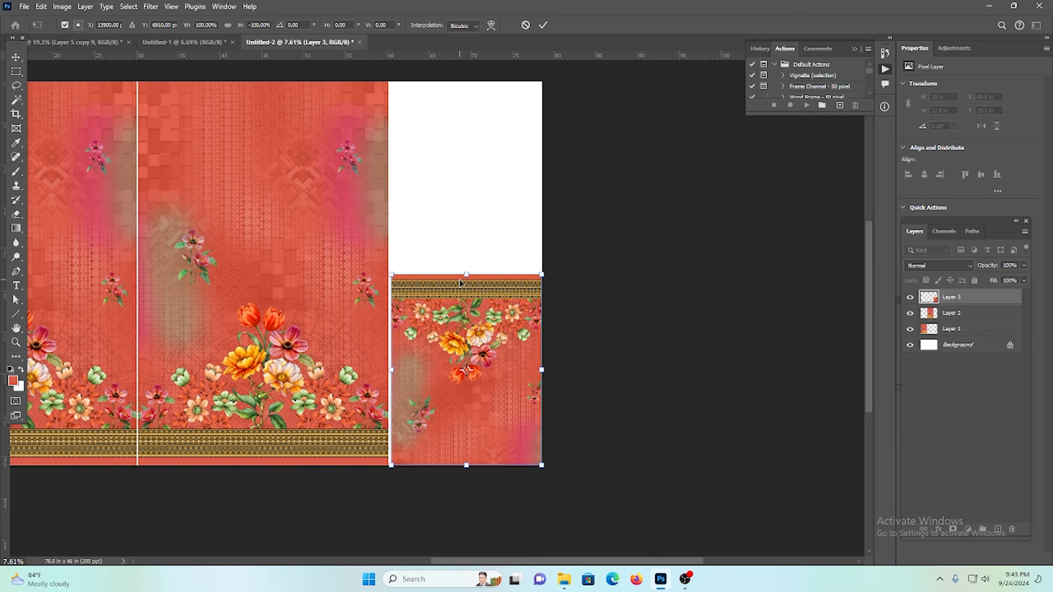
key("Return")
Step: Duplicate the flipped small panel straight upward and flip the copy vertically so its border faces down
scroll(497, 289, "up", 3)
left_click_drag(497, 427, 497, 344)
key("ctrl+t")
right_click(497, 344)
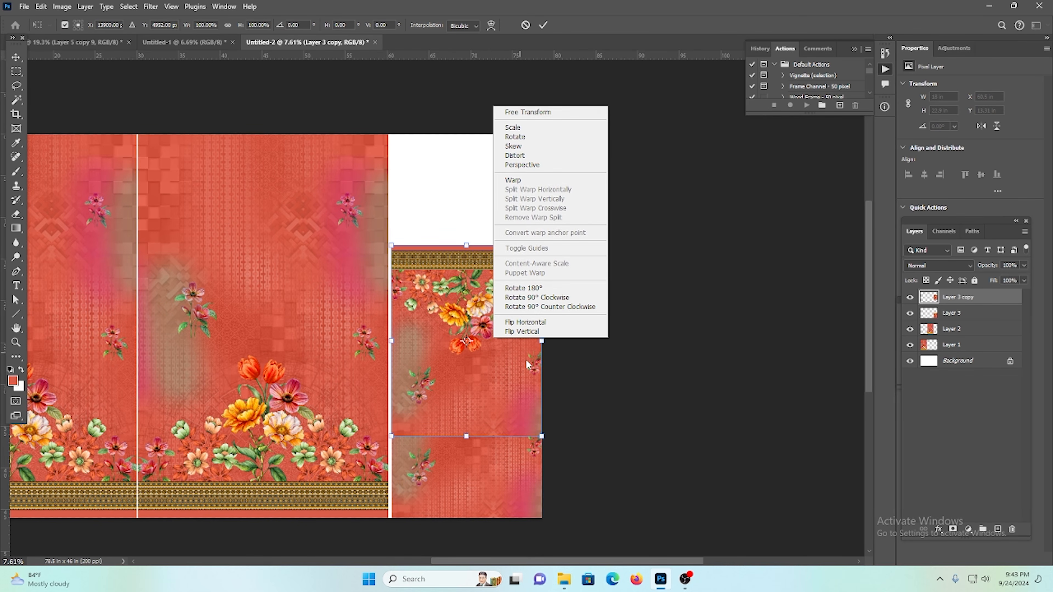
left_click(535, 332)
Step: Align the upper small panel with the top edge of the background, leaving only its layer selected
left_click(966, 361)
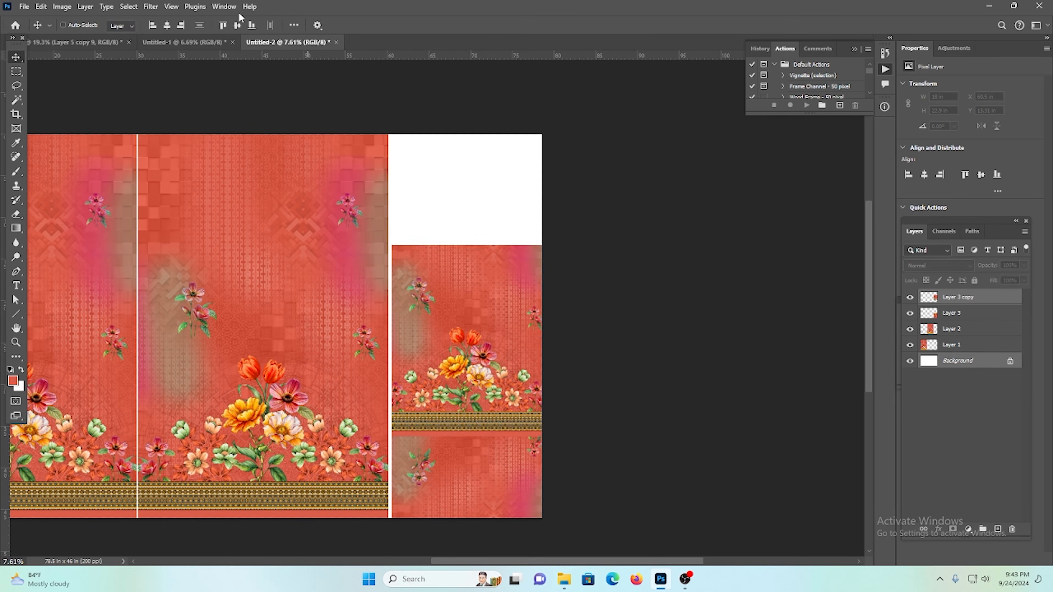
left_click(223, 25)
left_click(958, 300)
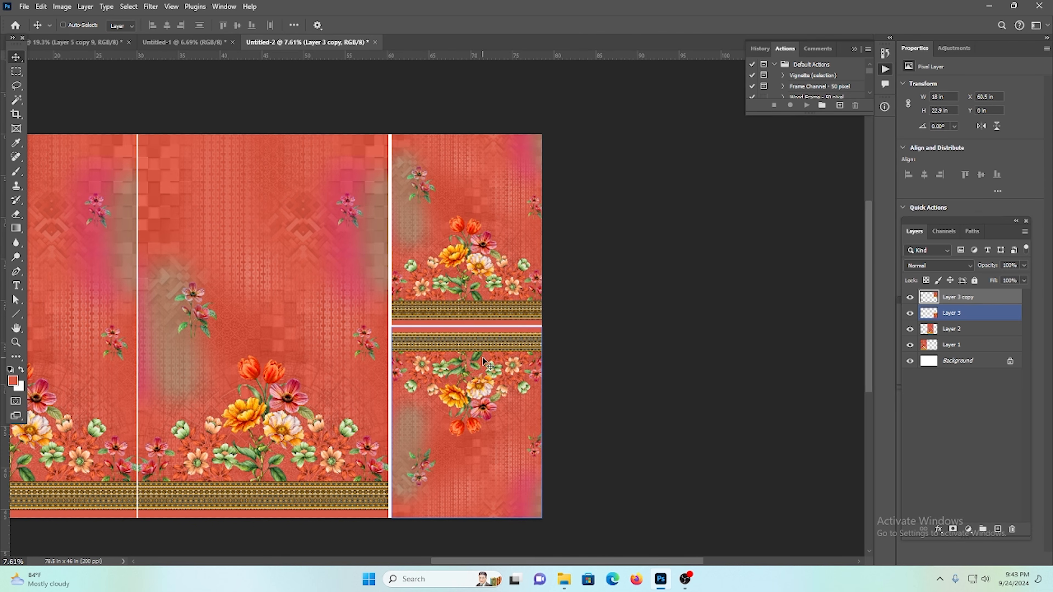
Step: Merge the two small mirrored panel layers into a single layer
scroll(388, 367, "down", 3)
scroll(414, 366, "up", 5)
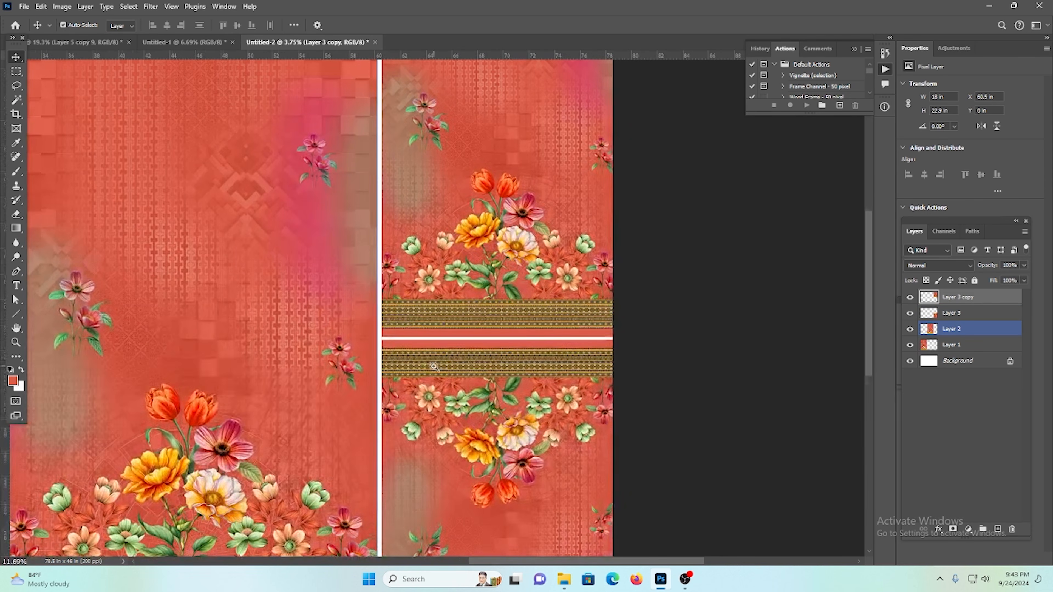
left_click(951, 314, "ctrl")
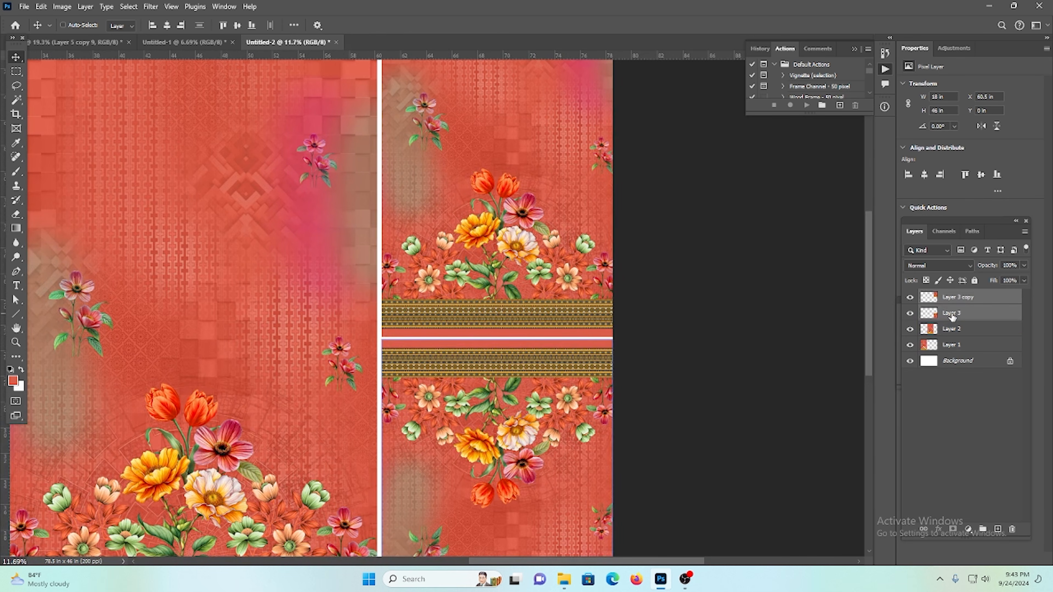
key("ctrl+e")
Step: Select the two large panel layers and the merged small-panel layer, and distribute them horizontally with equal gaps
left_click(960, 328)
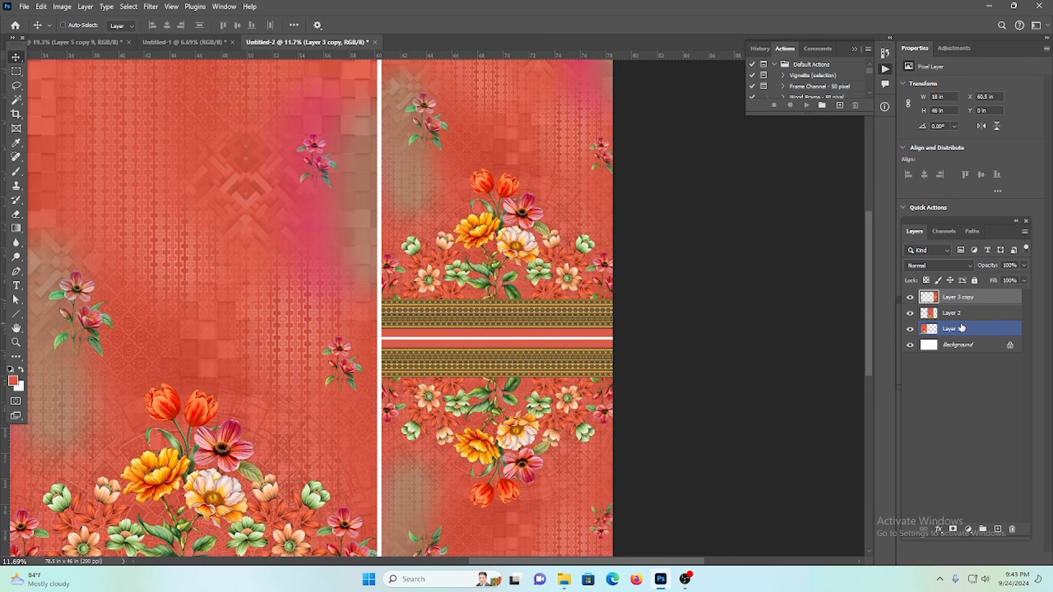
left_click(953, 296, "shift")
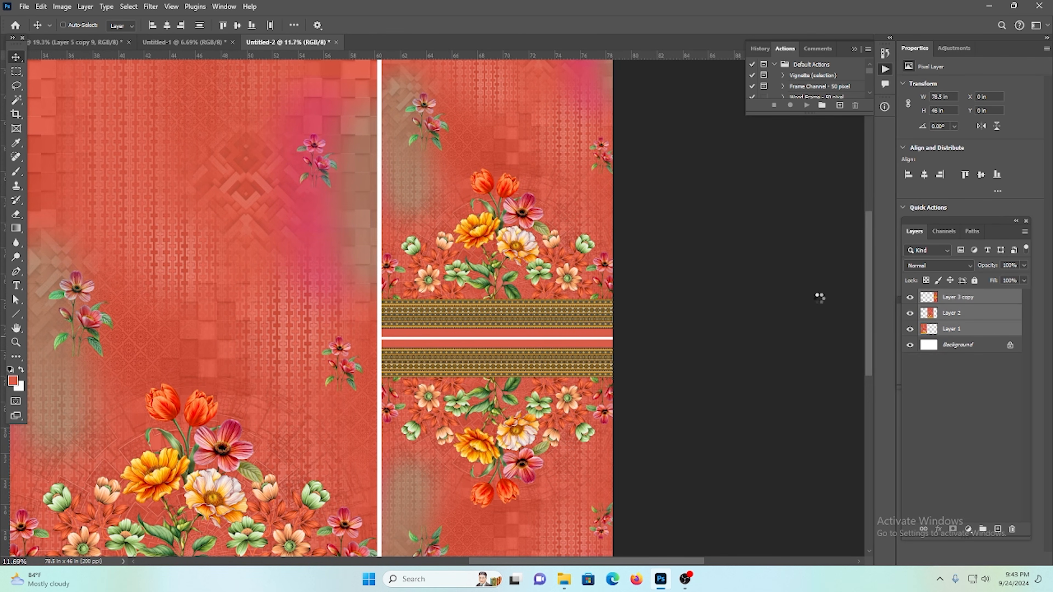
left_click(273, 29)
left_click_drag(249, 369, 471, 255)
Step: Examine the full layout, checking the gaps between the large panels and the mirrored small panels
key("ctrl+0")
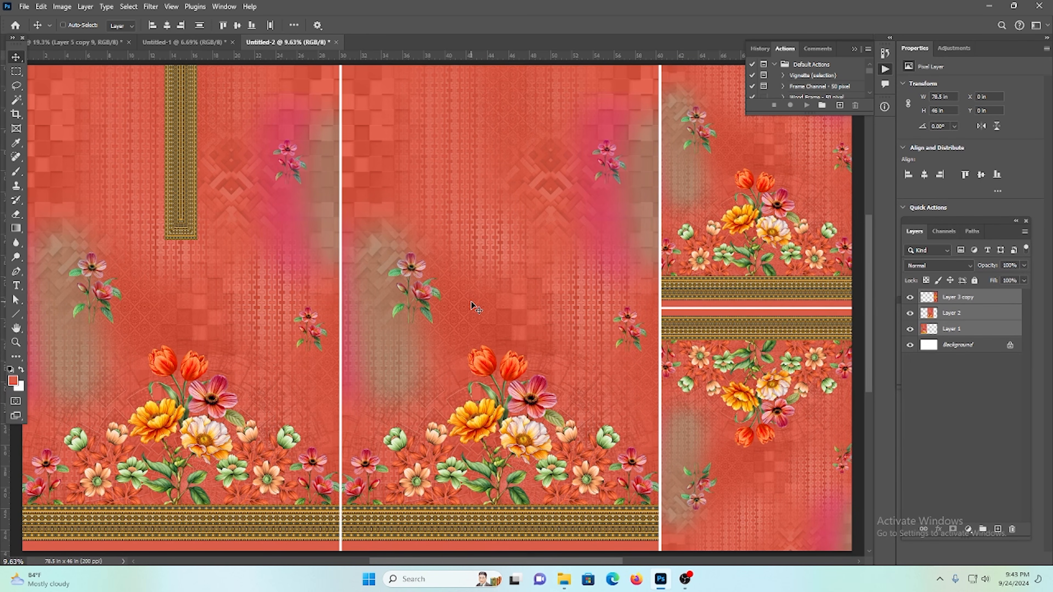
scroll(493, 302, "down", 5)
scroll(493, 302, "up", 2)
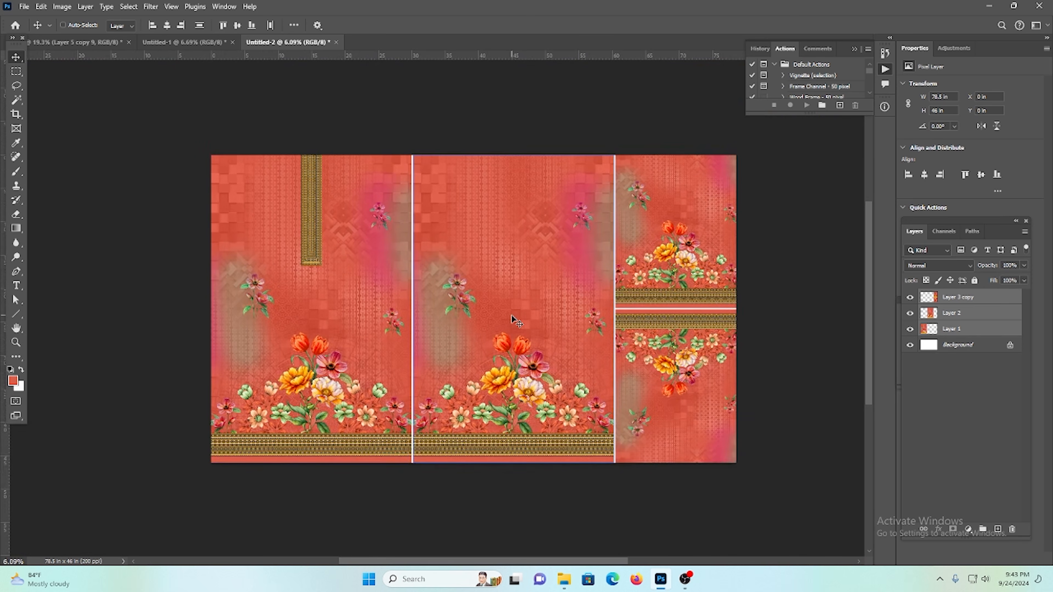
scroll(515, 321, "up", 1)
scroll(489, 346, "down", 1)
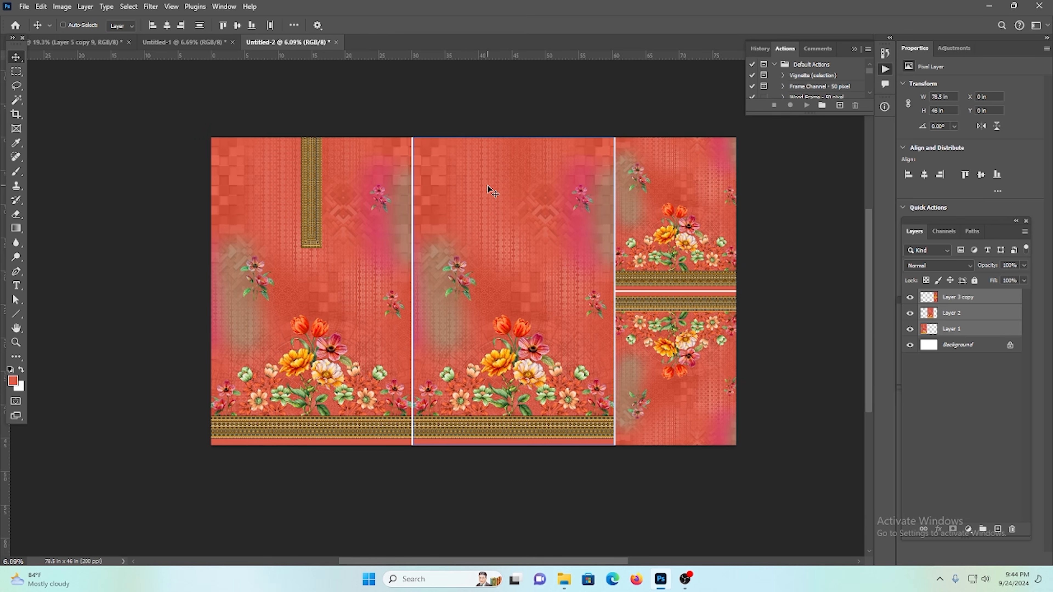
scroll(701, 236, "down", 6)
scroll(702, 165, "up", 7)
left_click_drag(748, 247, 552, 365)
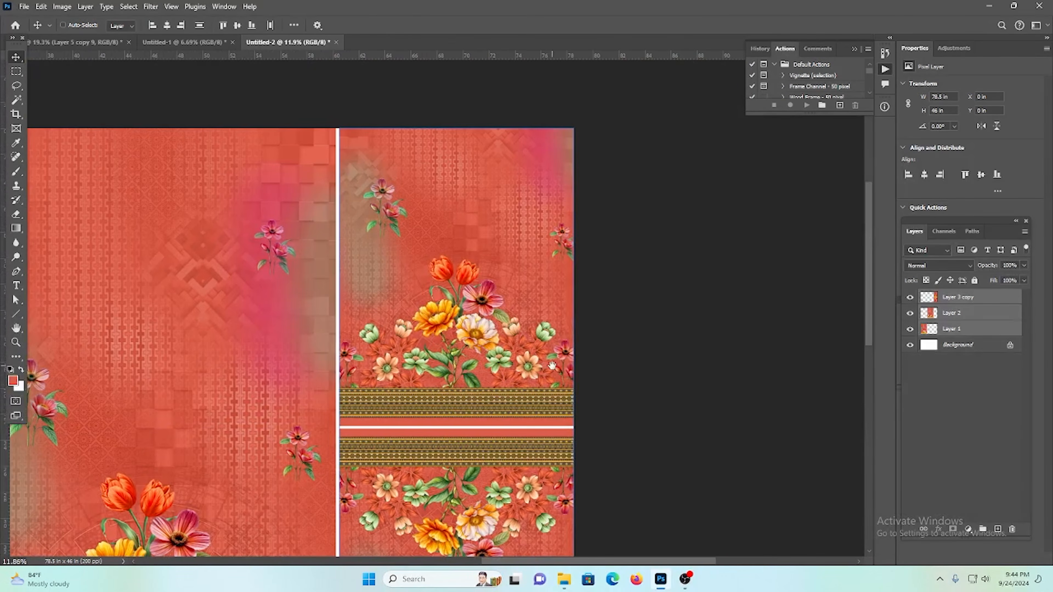
scroll(552, 366, "down", 2)
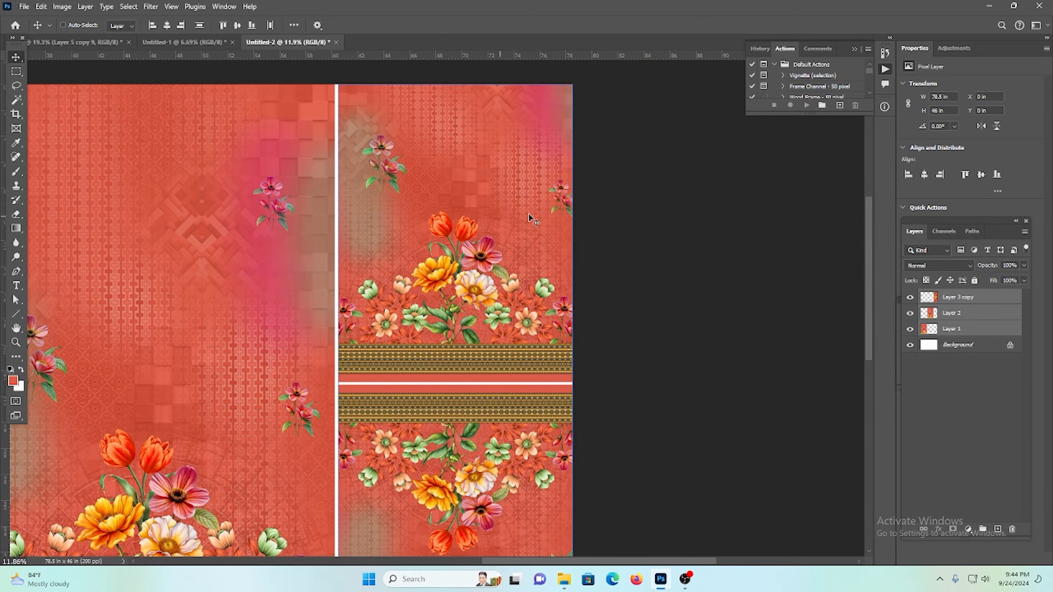
Step: Delete the merged small-panel layer from the 78.5 x 46 in layout and return to the coral floral source design
left_click(958, 296)
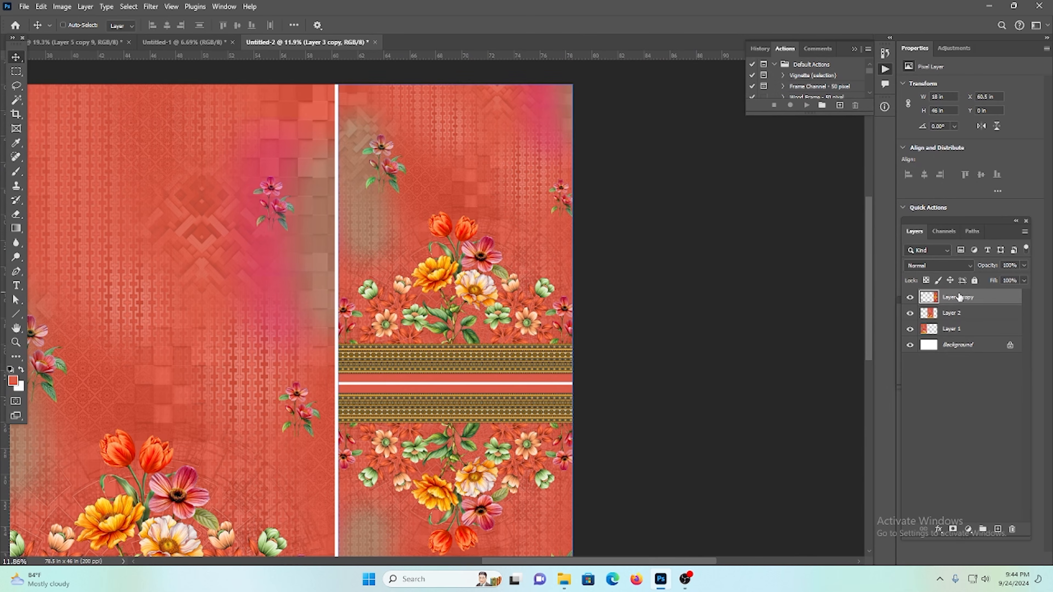
key("Delete")
left_click(174, 41)
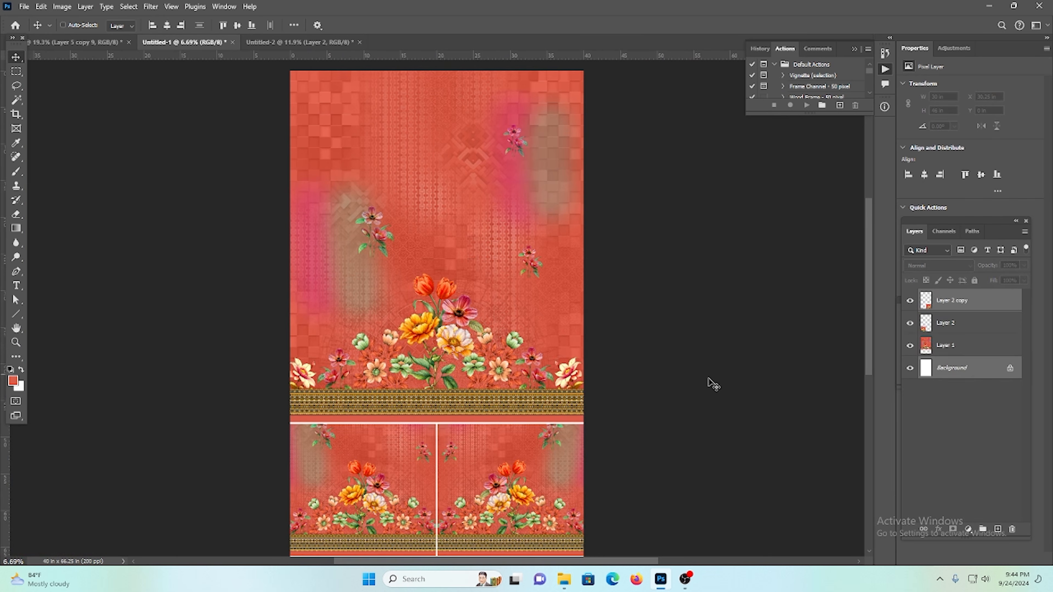
scroll(713, 385, "down", 1)
left_click(82, 42)
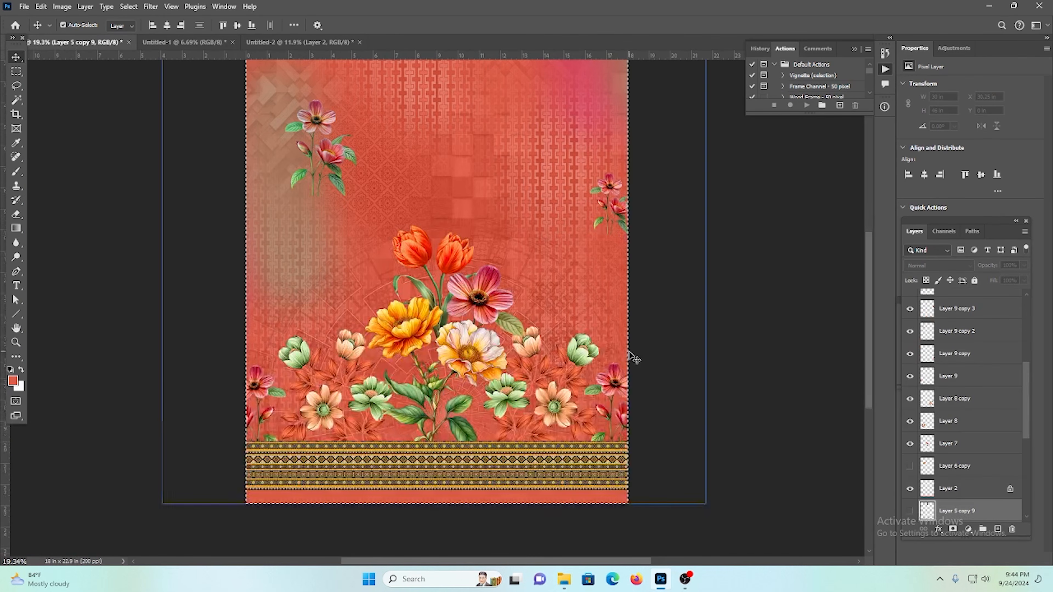
Step: Clear the selection in the source design and check its canvas size without changing it
left_click(629, 350)
key("Return")
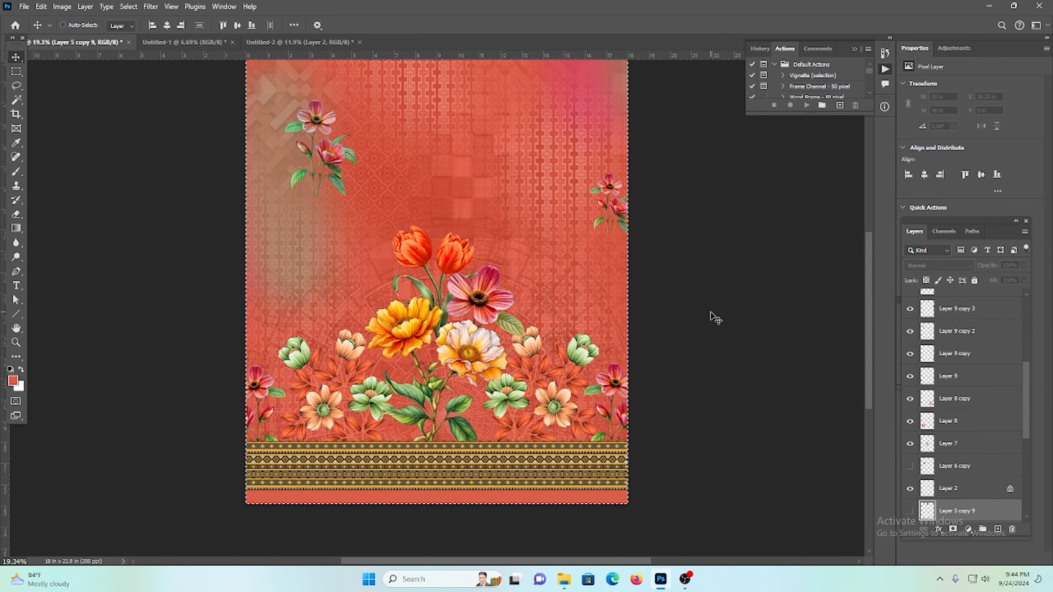
scroll(713, 316, "up", 1)
scroll(687, 322, "up", 2)
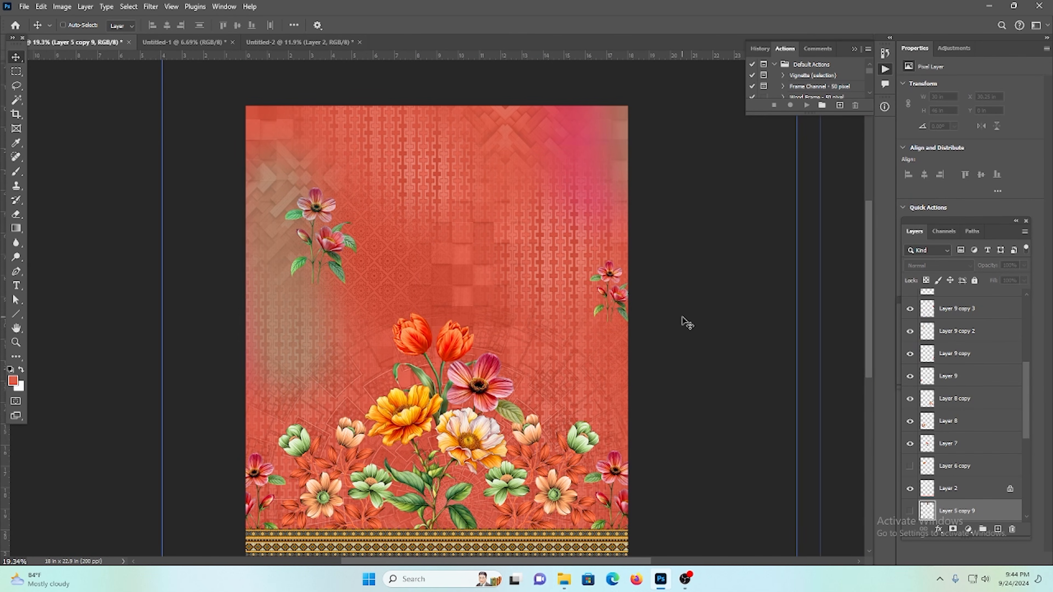
key("ctrl+alt+c")
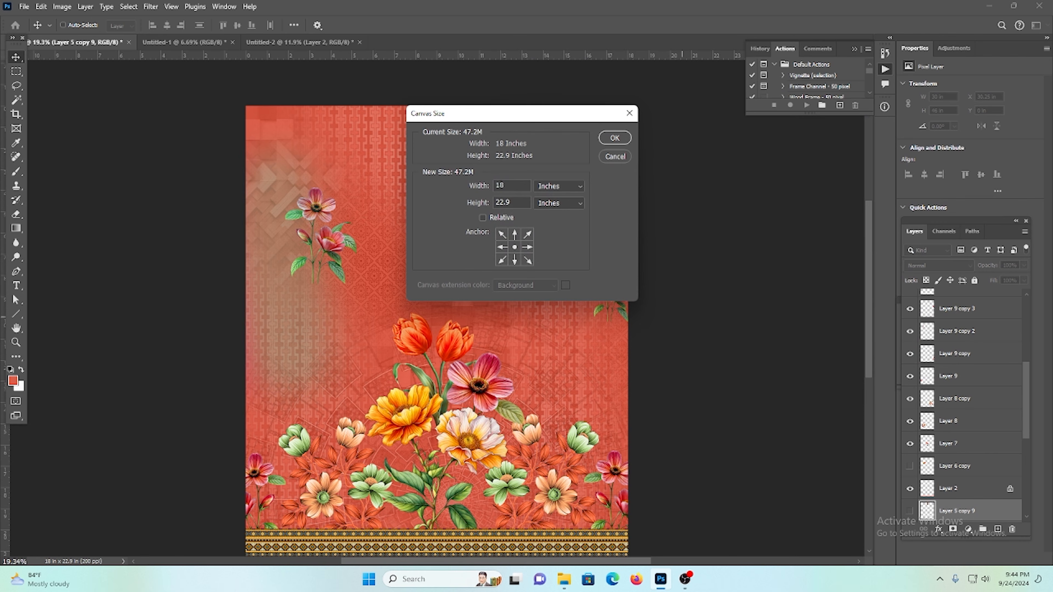
double_click(510, 204)
key("Escape")
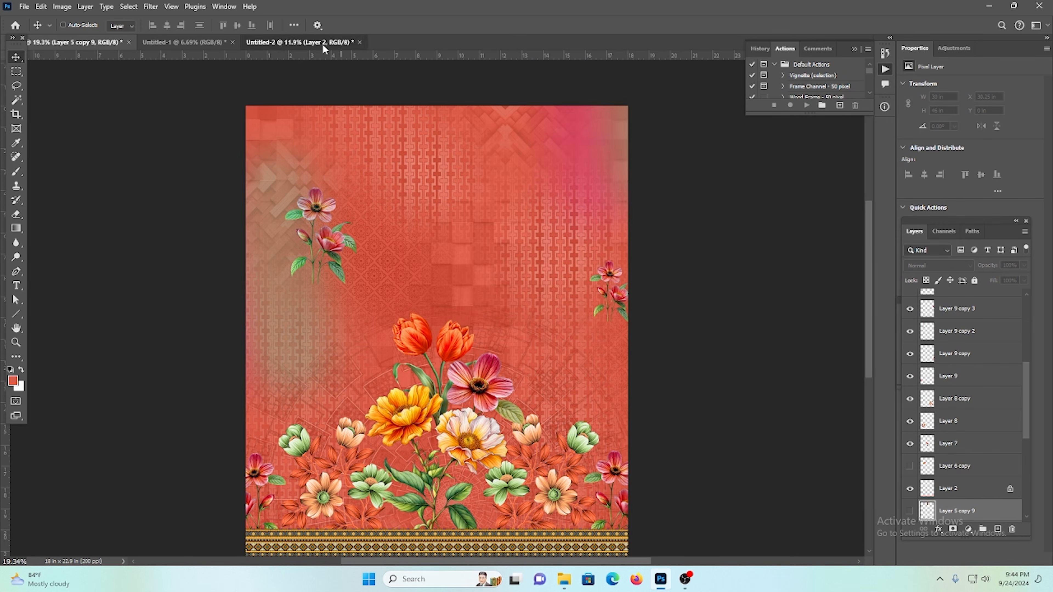
Step: Measure the blank area beside the large panels with a rectangular selection, and return to the source design
left_click(325, 49)
scroll(470, 352, "right", 5)
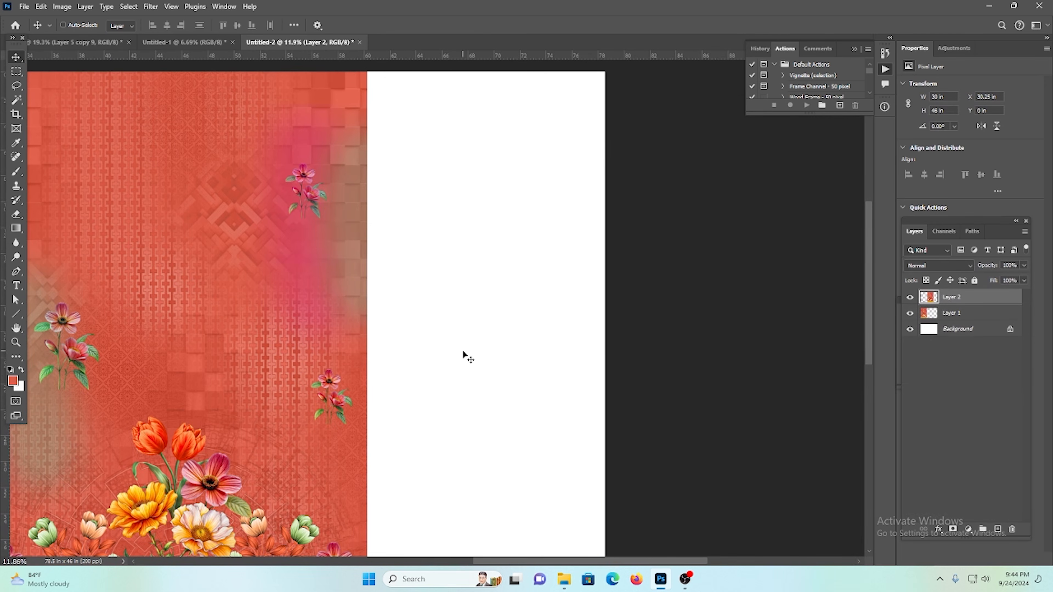
left_click(17, 71)
left_click_drag(604, 325, 370, 171)
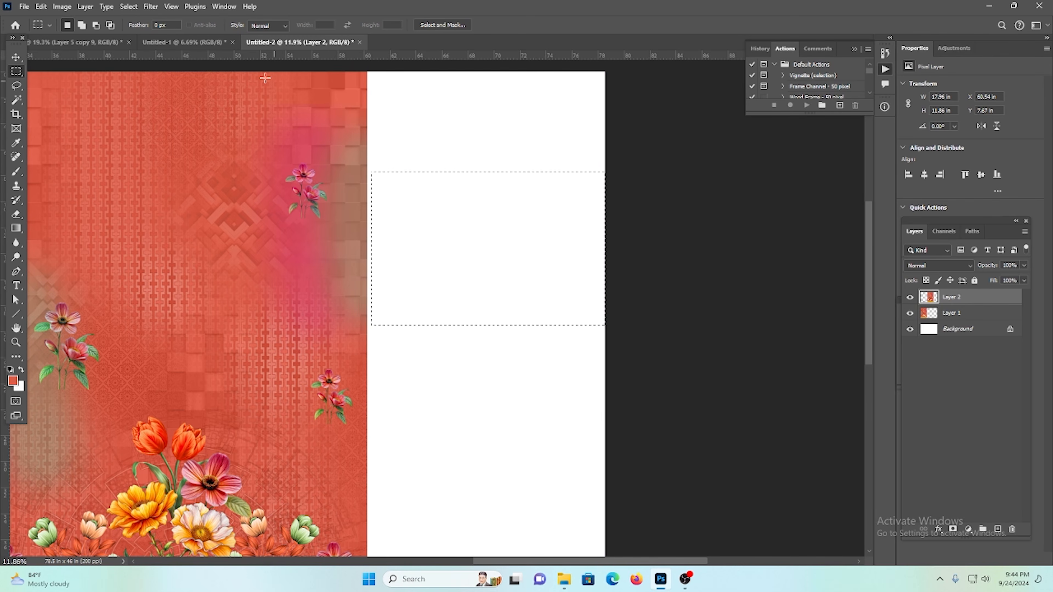
left_click(169, 41)
left_click(120, 42)
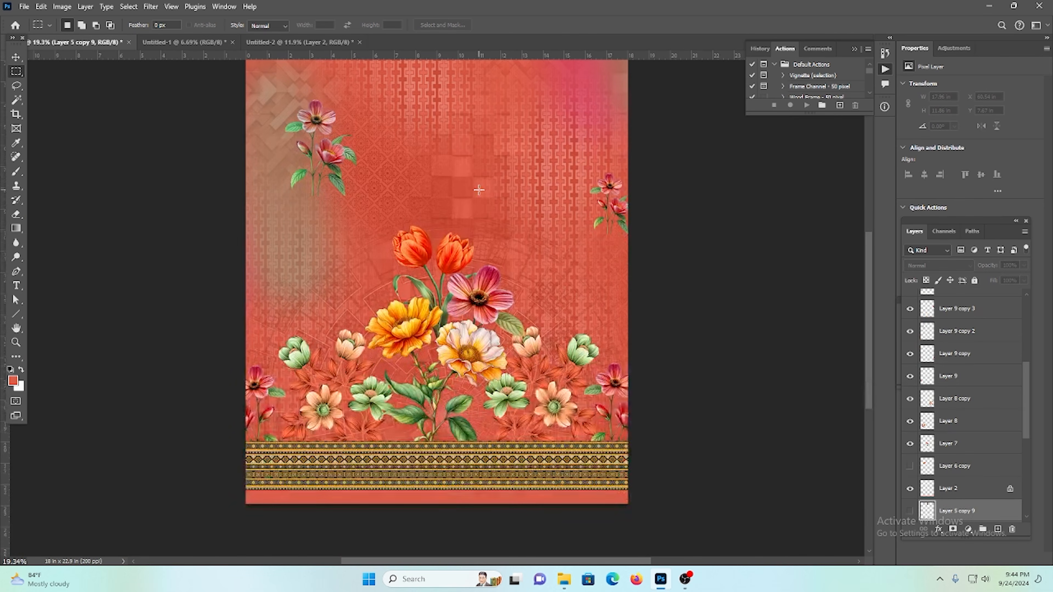
Step: Crop the source design's canvas to 18 x 18 inches, anchored at the bottom so the border is kept
key("ctrl+alt+c")
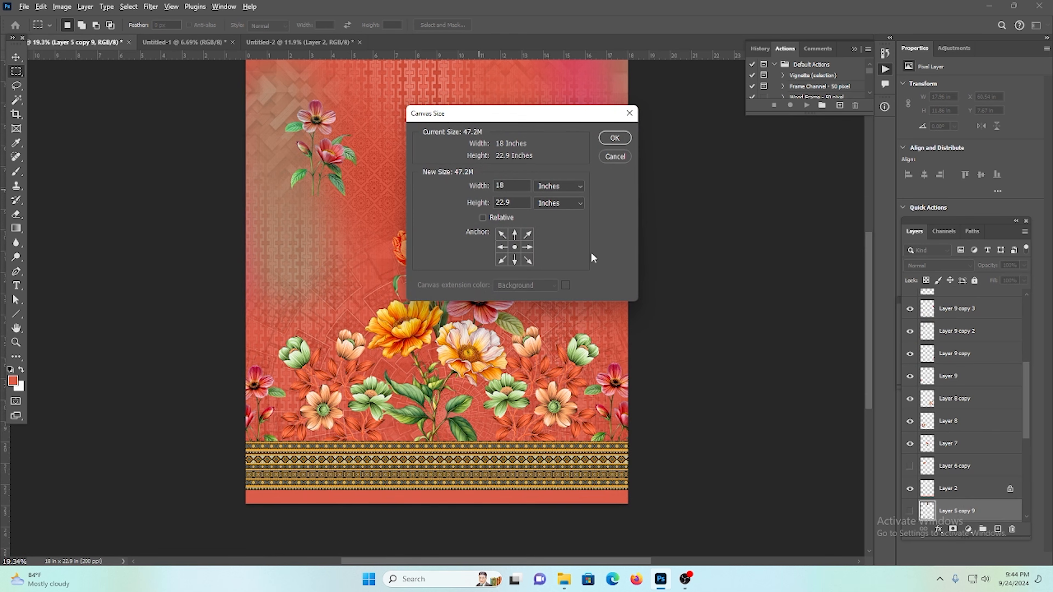
left_click(517, 259)
double_click(502, 184)
double_click(513, 201)
type("18")
left_click(615, 138)
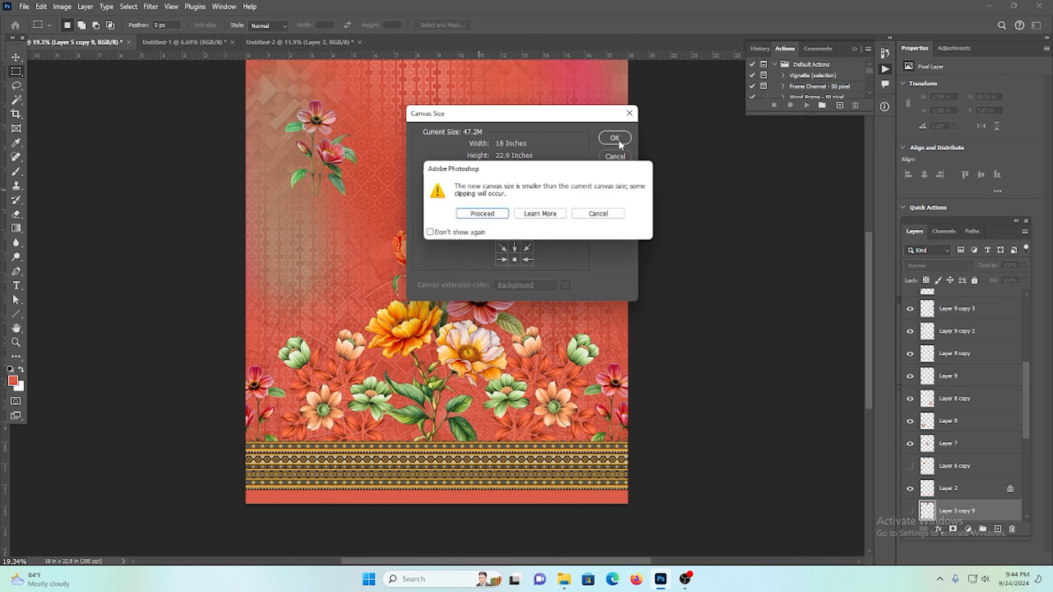
left_click(483, 213)
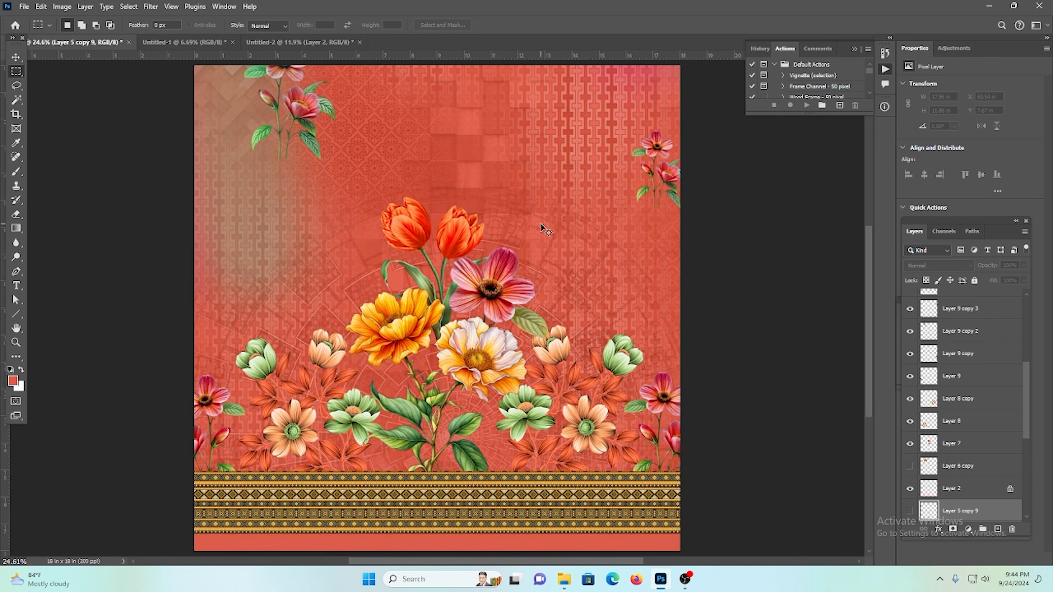
key("ctrl+0")
Step: Return to the 78.5 x 46 in layout document and clear its rectangular selection
left_click(16, 57)
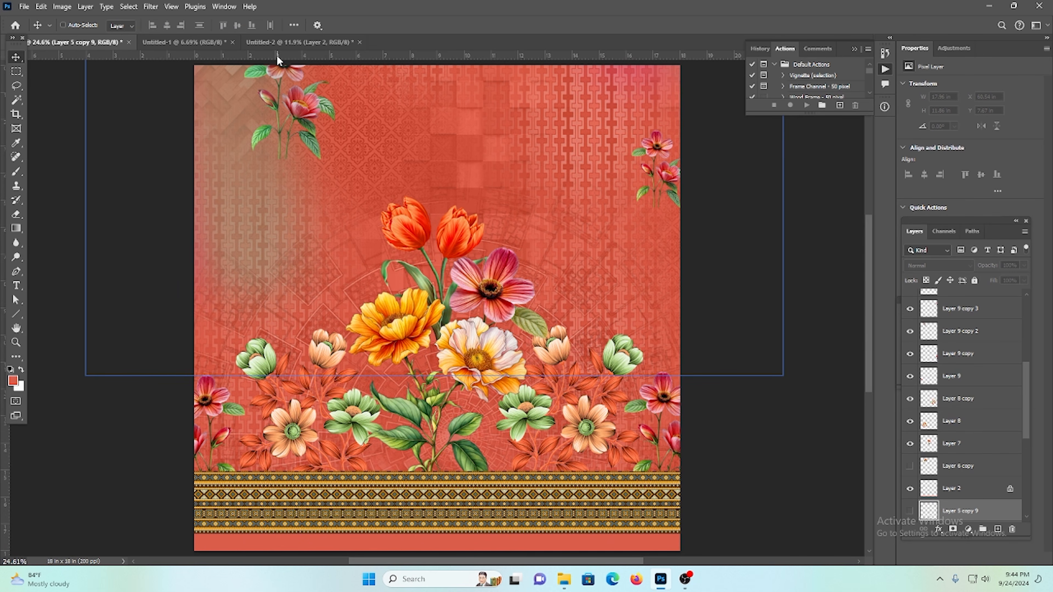
left_click(279, 42)
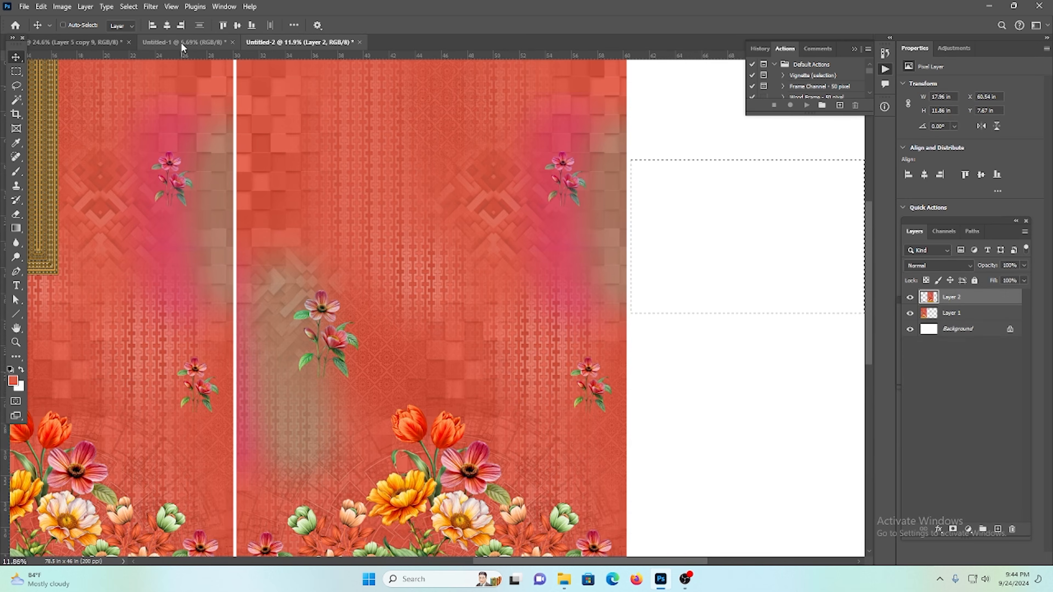
left_click_drag(473, 224, 427, 261)
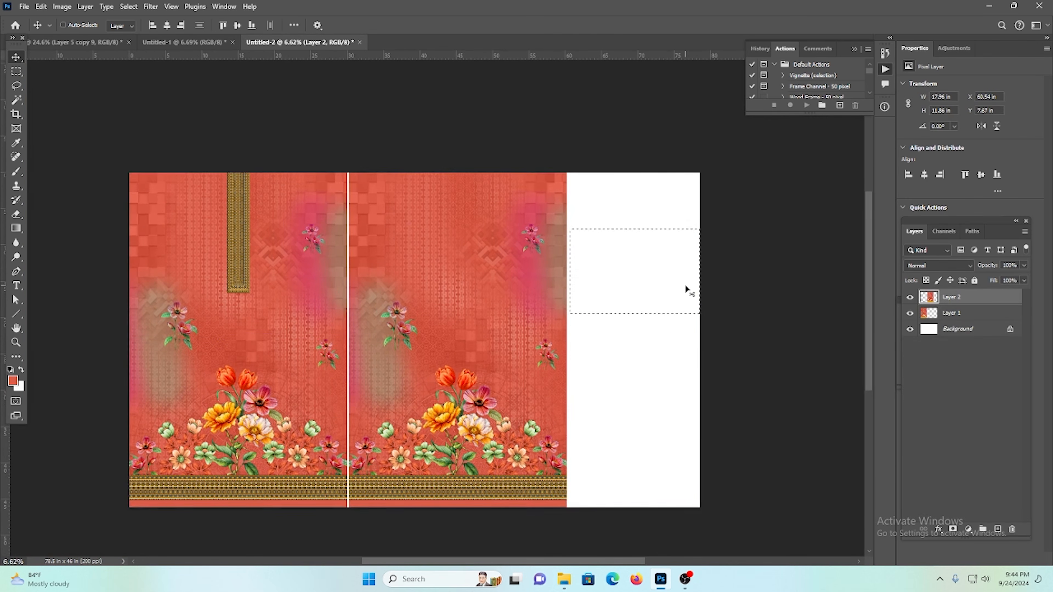
key("ctrl+d")
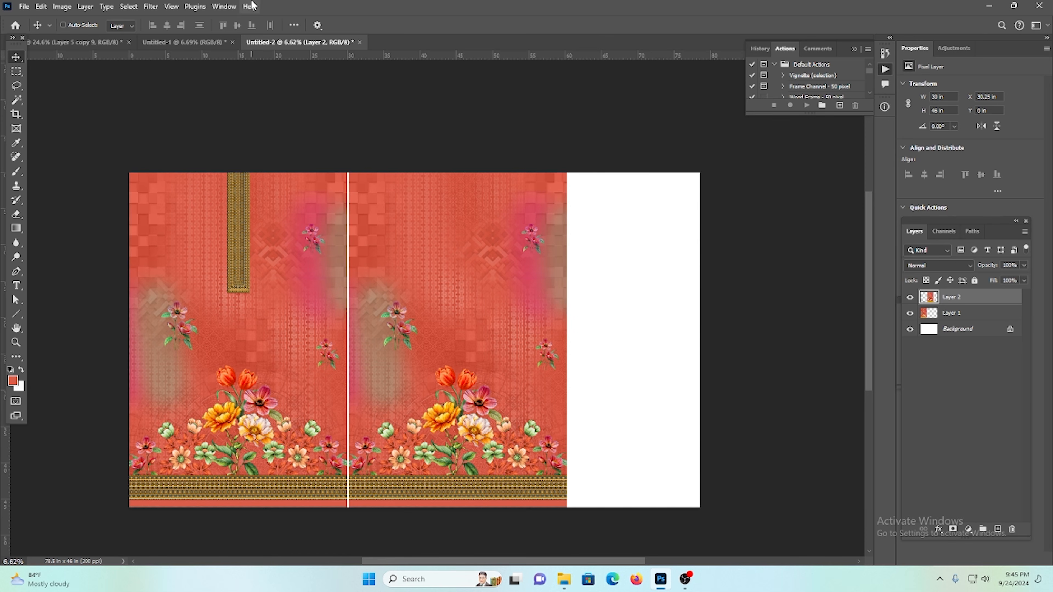
Step: Measure the upper end of the blank column with a rectangular selection spanning from its outer edge to near the large panel
scroll(291, 122, "down", 2)
left_click_drag(611, 255, 432, 287)
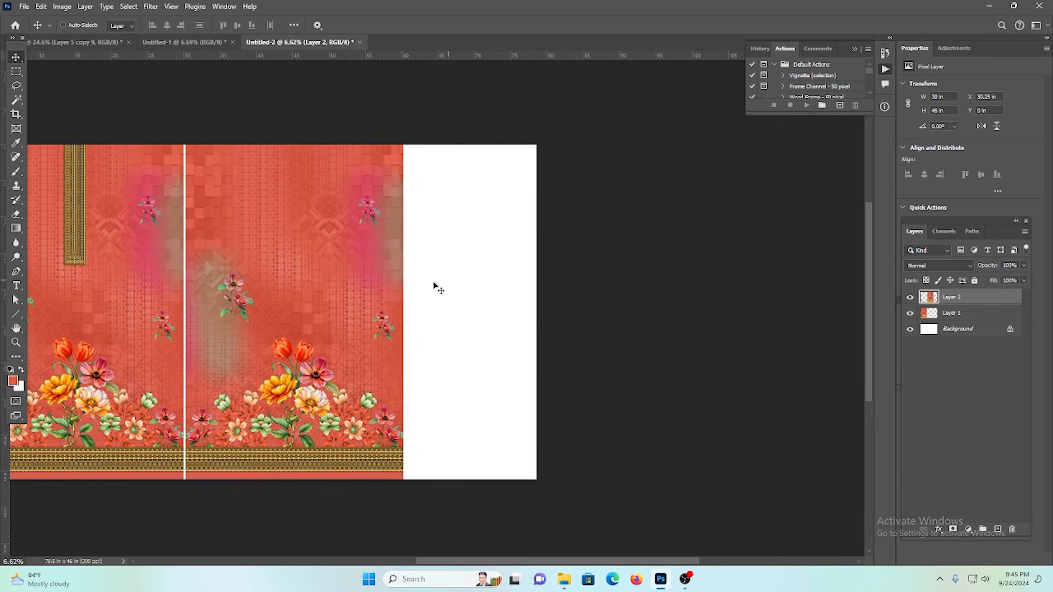
left_click_drag(495, 192, 516, 252)
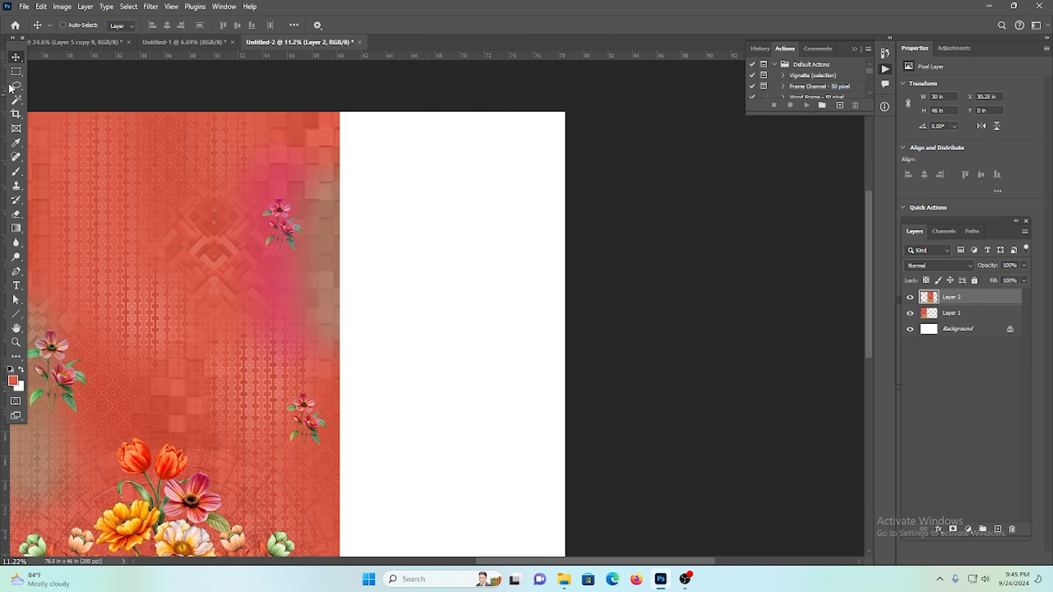
left_click(17, 71)
left_click_drag(588, 239, 344, 83)
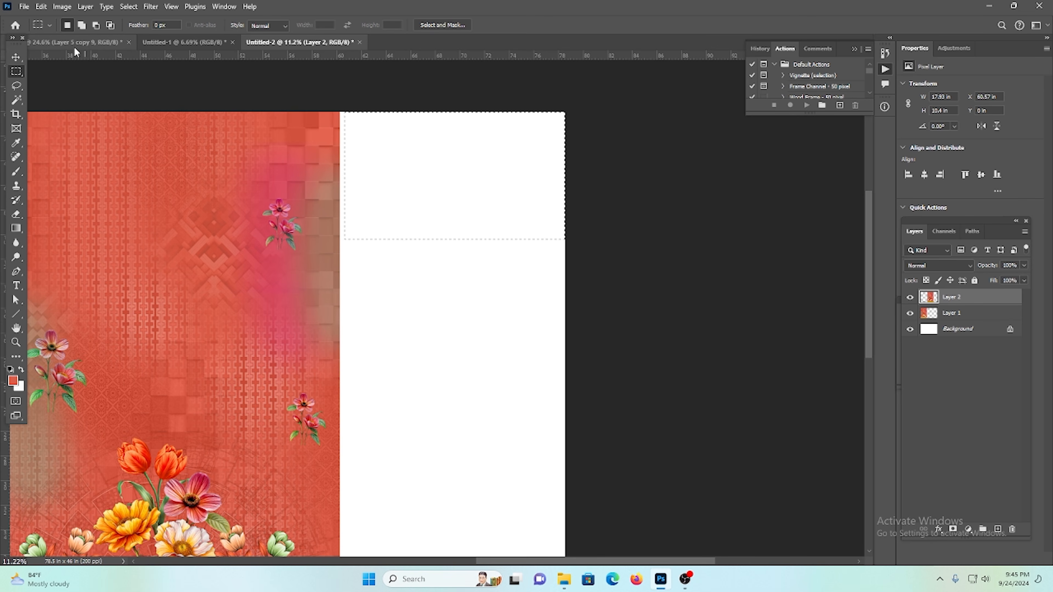
Step: Copy the 18 x 18 in source panel and paste it as a new layer in the 78.5 x 46 in layout
left_click(178, 42)
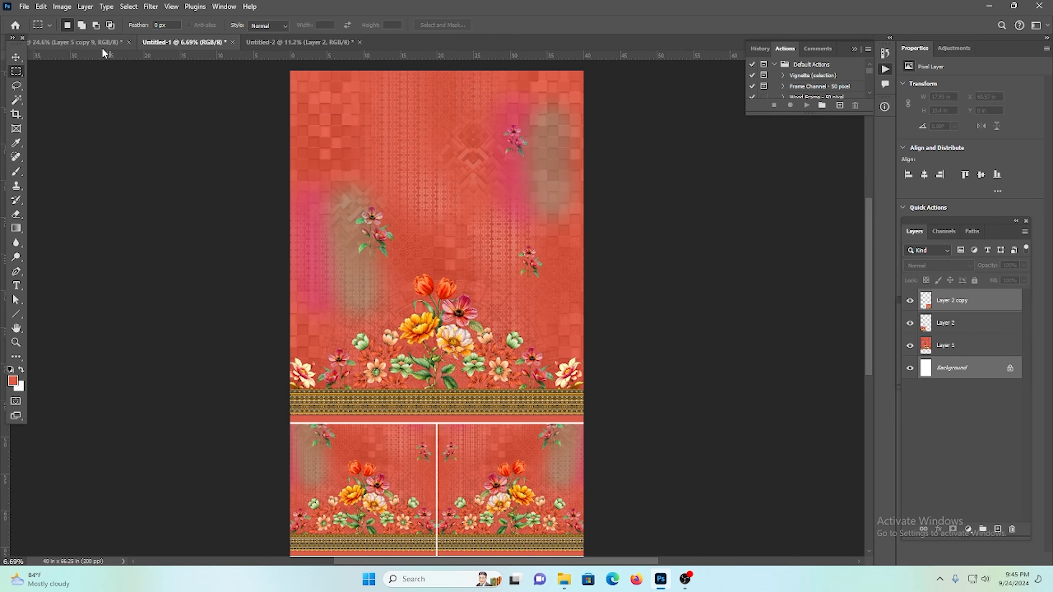
left_click(77, 43)
scroll(511, 294, "up", 2)
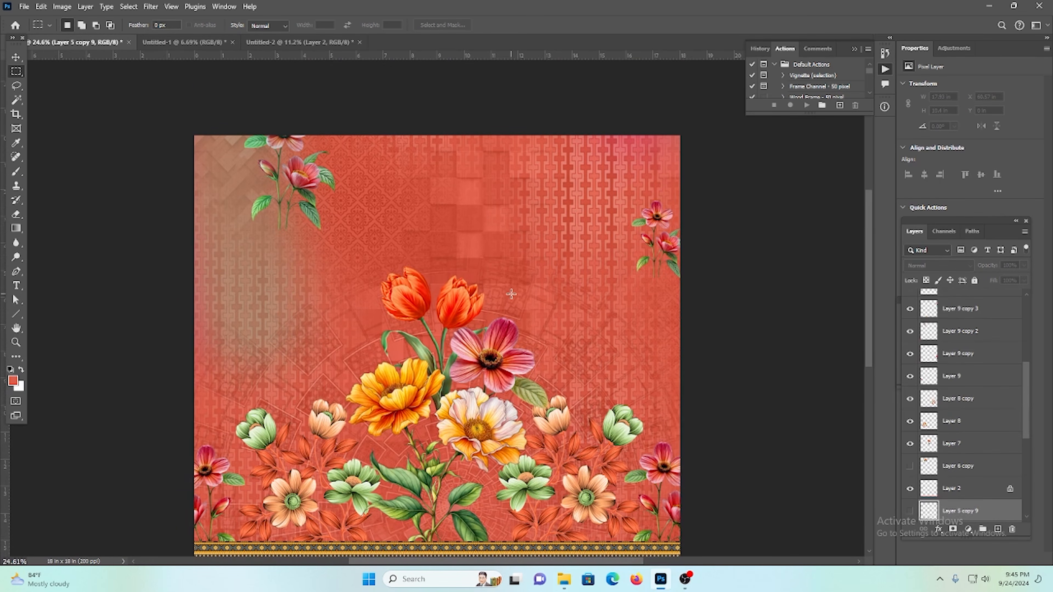
left_click(319, 43)
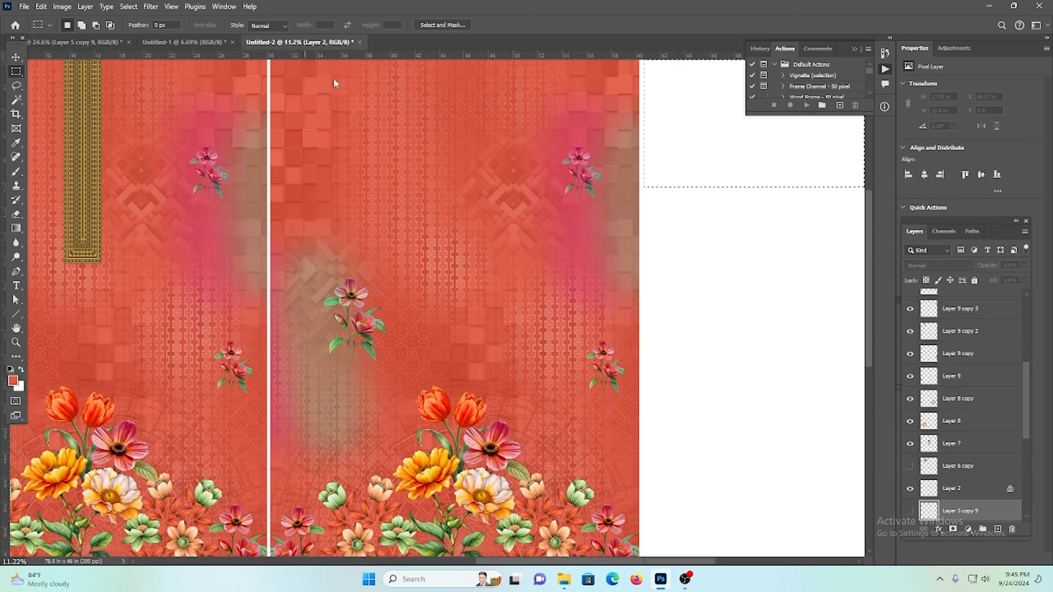
scroll(348, 311, "right", 5)
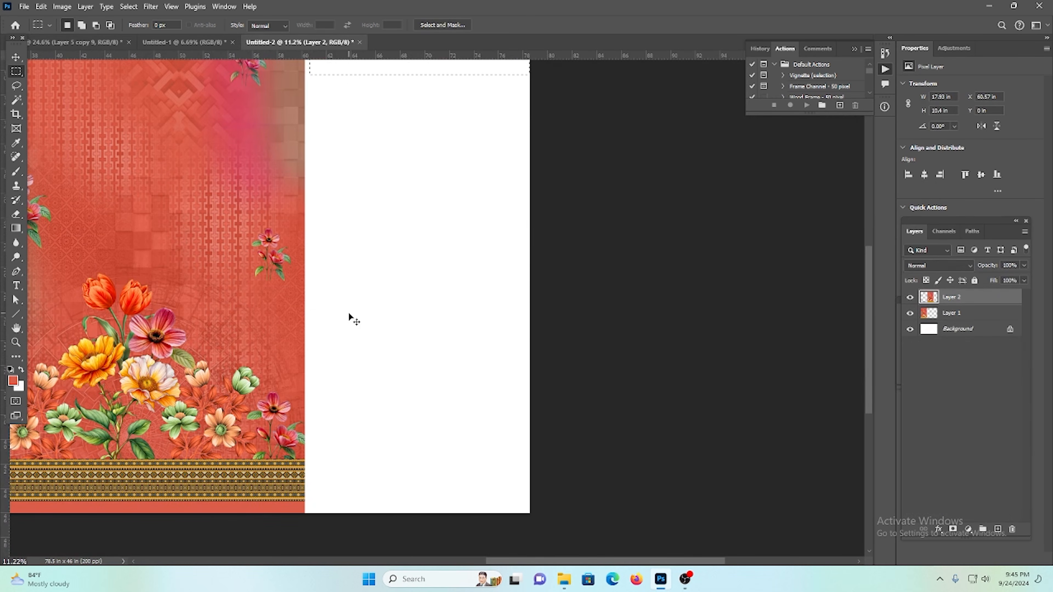
key("ctrl+c")
left_click(515, 215)
scroll(689, 343, "down", 2)
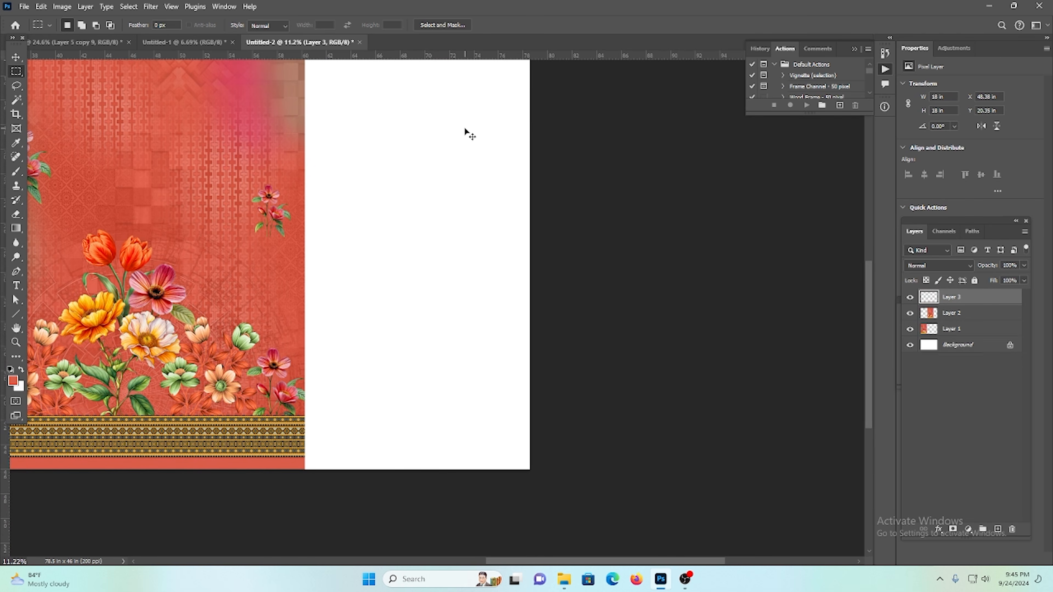
key("ctrl+v")
Step: Align the pasted 18 x 18 in panel with the Background layer's right and bottom edges
left_click(978, 344)
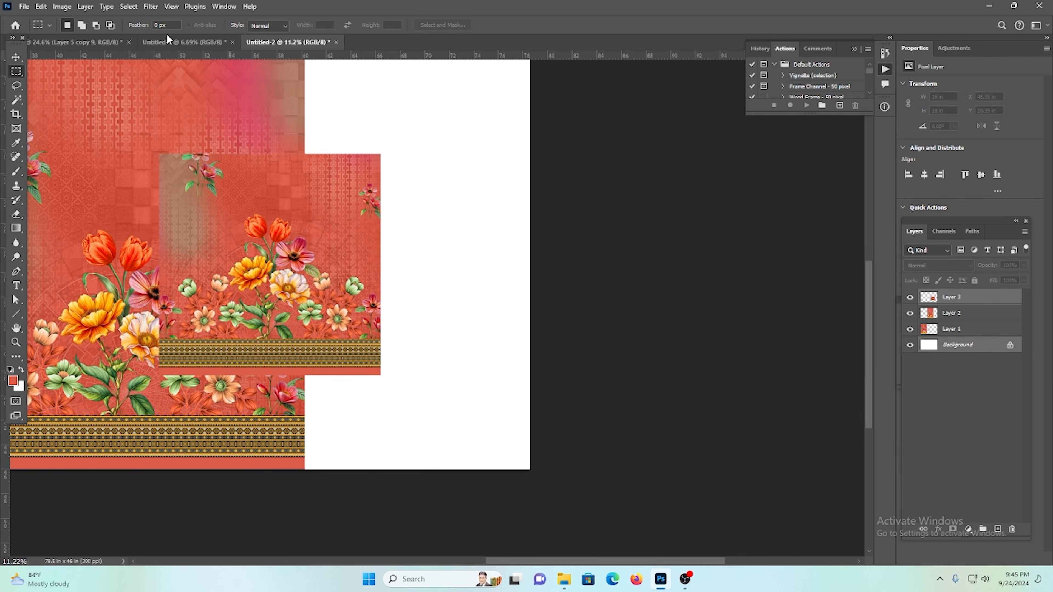
left_click(16, 59)
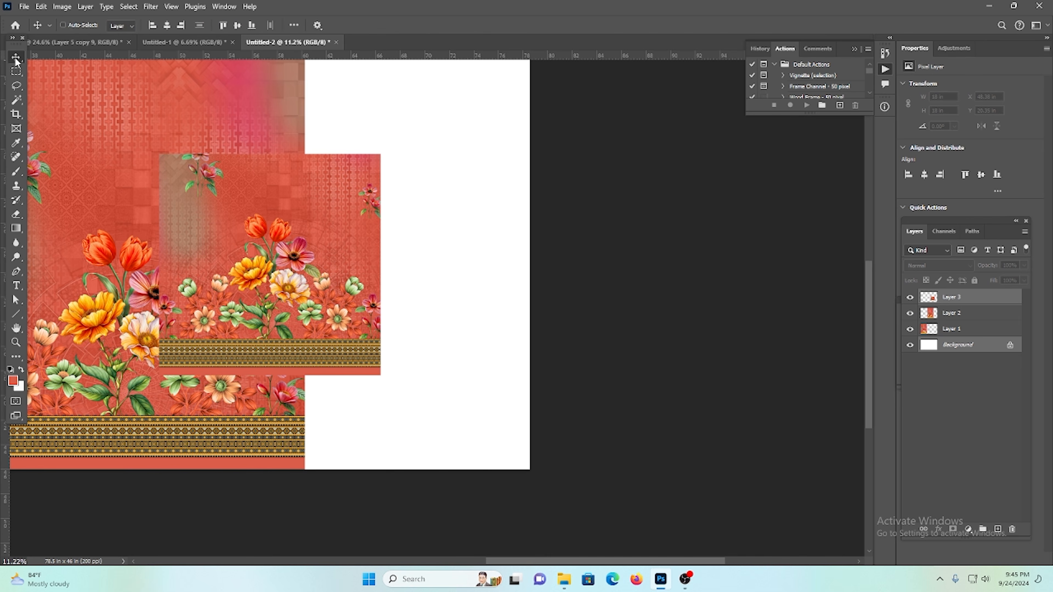
left_click(180, 25)
left_click(1013, 328)
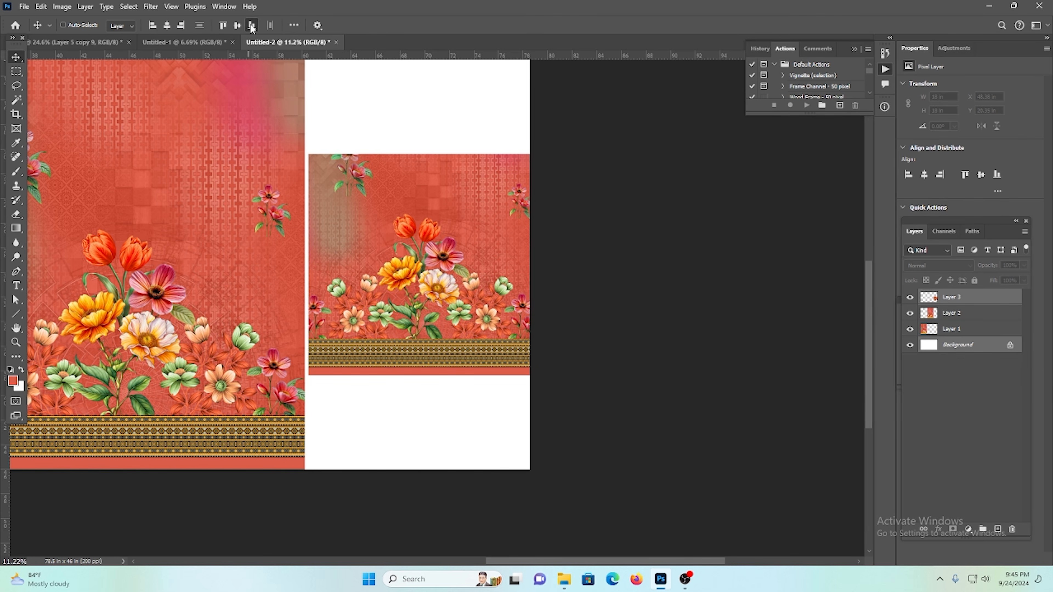
left_click(251, 25)
Step: Duplicate the 18 x 18 in panel upward within the blank column
left_click(961, 299)
scroll(571, 414, "up", 2)
left_click_drag(465, 459, 447, 350)
Step: Flip the duplicated panel vertically and align it with the Background layer's top edge
key("ctrl+t")
right_click(436, 275)
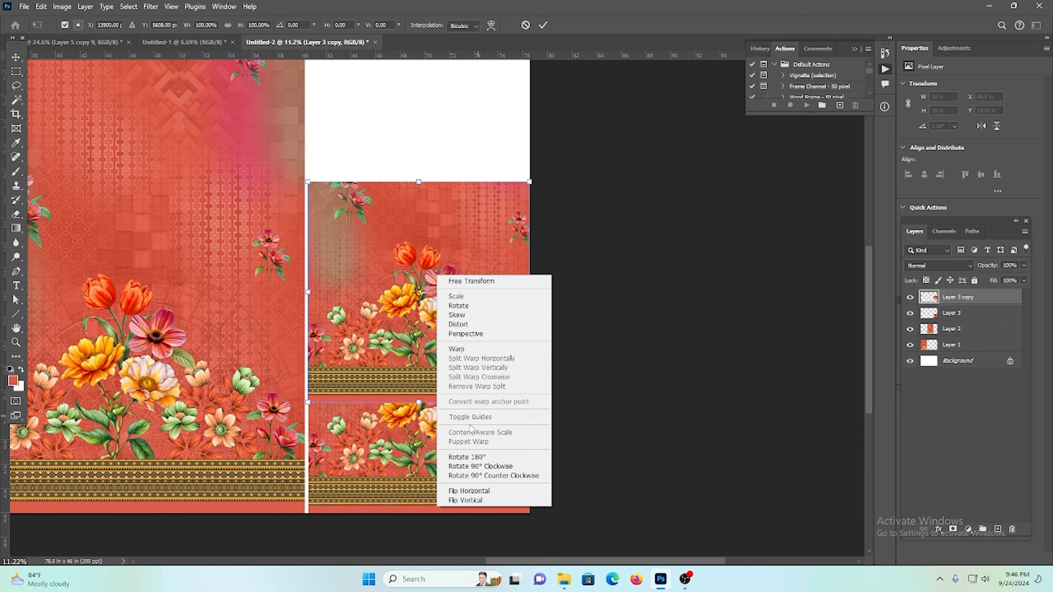
left_click(481, 500)
left_click(957, 361, "ctrl")
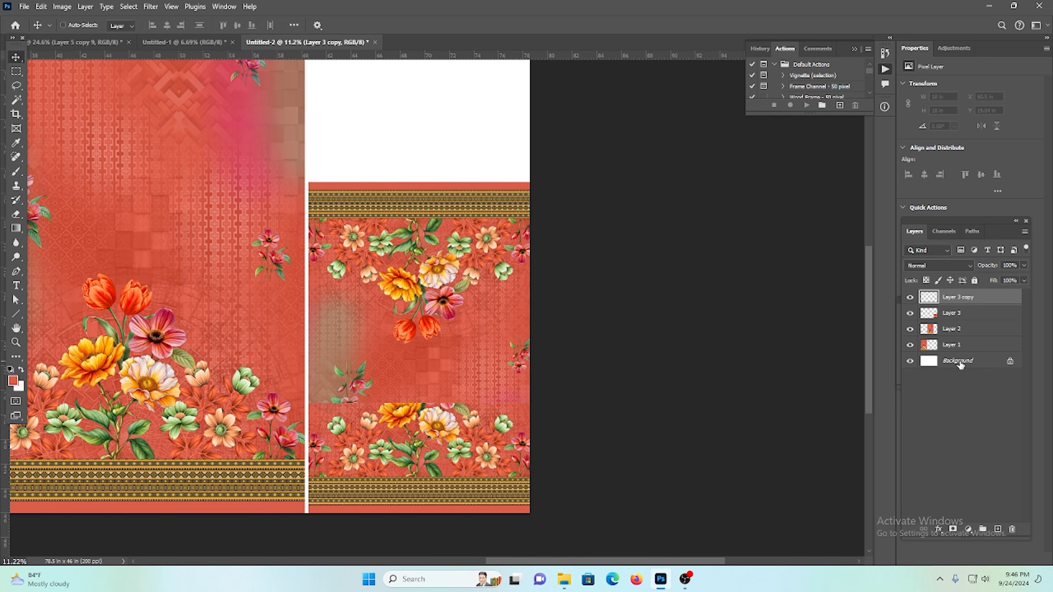
left_click(223, 26)
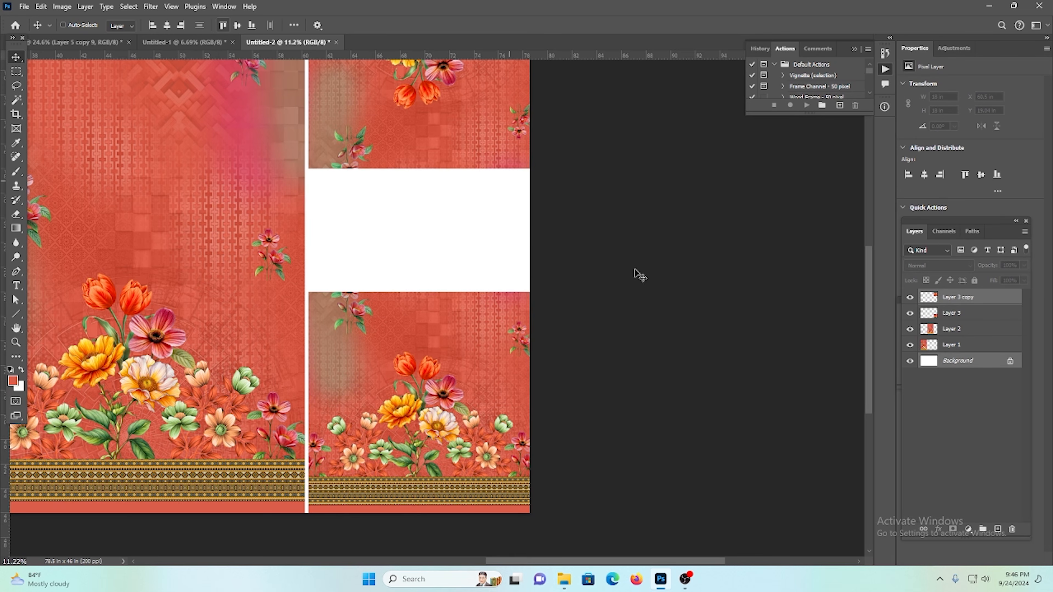
Step: Select the layer of the large middle panel in the layout
scroll(451, 322, "up", 2)
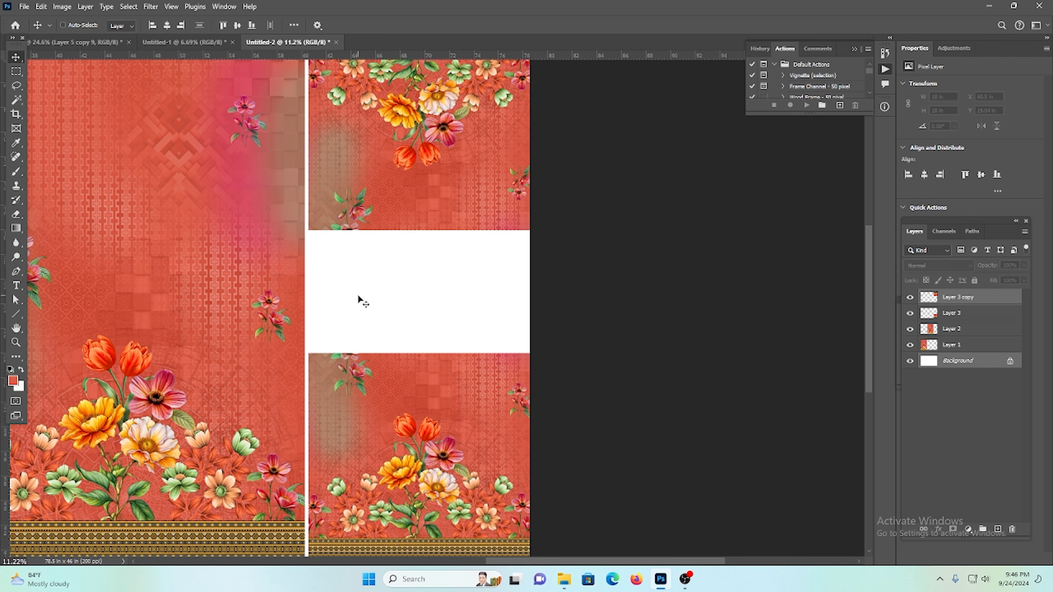
scroll(466, 291, "up", 2)
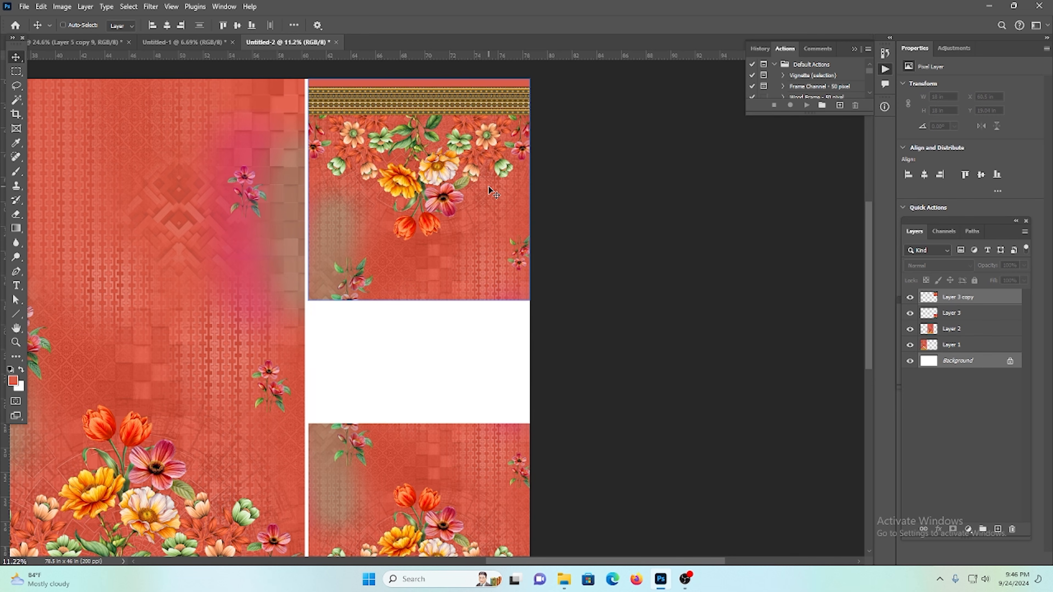
scroll(491, 192, "down", 1)
scroll(485, 206, "down", 1)
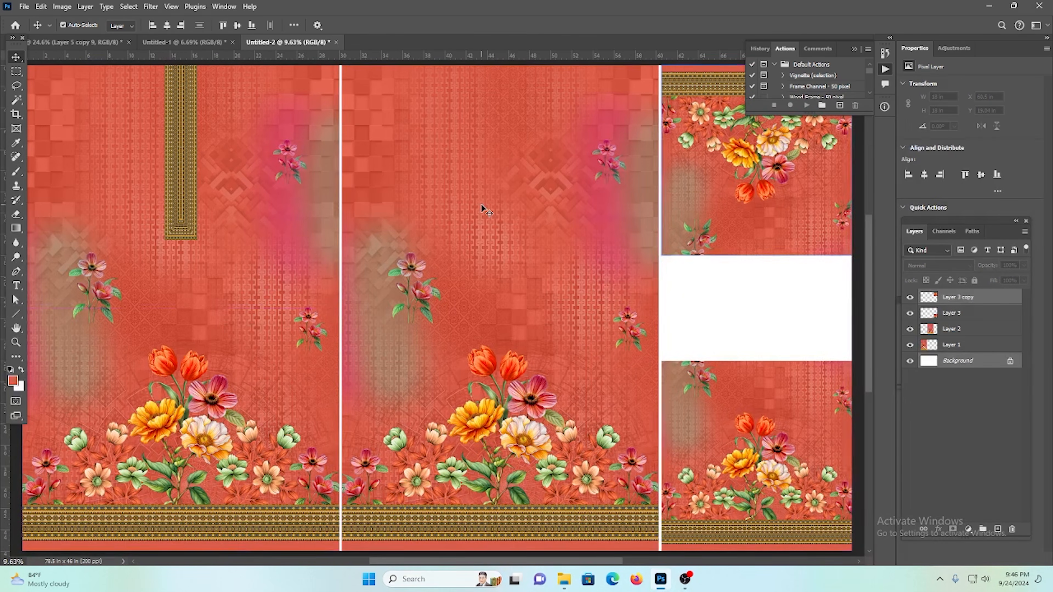
left_click(484, 209, "ctrl")
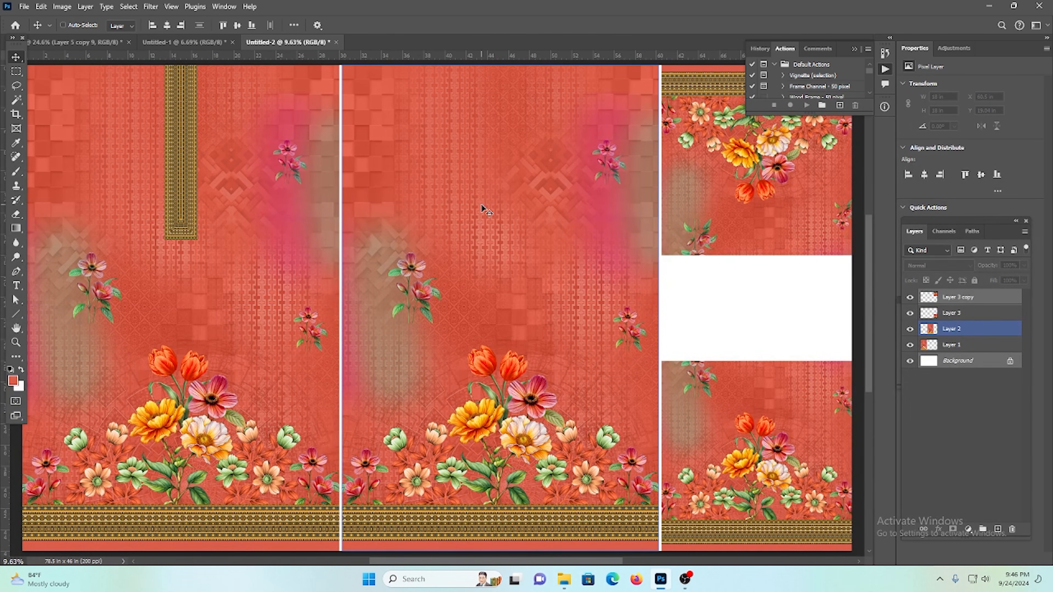